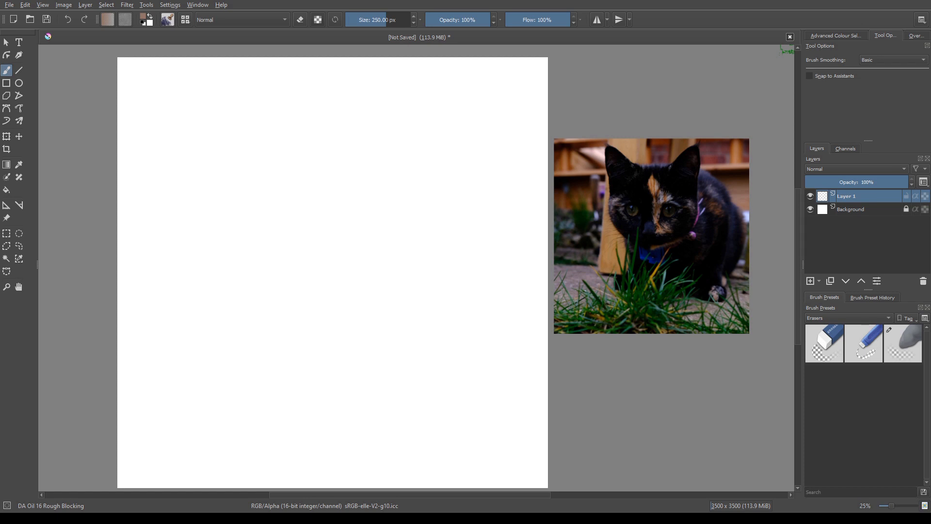
# Bring up the pop-up palette over the blank canvas and examine its brush presets, colour wheel and brush settings.
pyautogui.rightClick(377, 176)
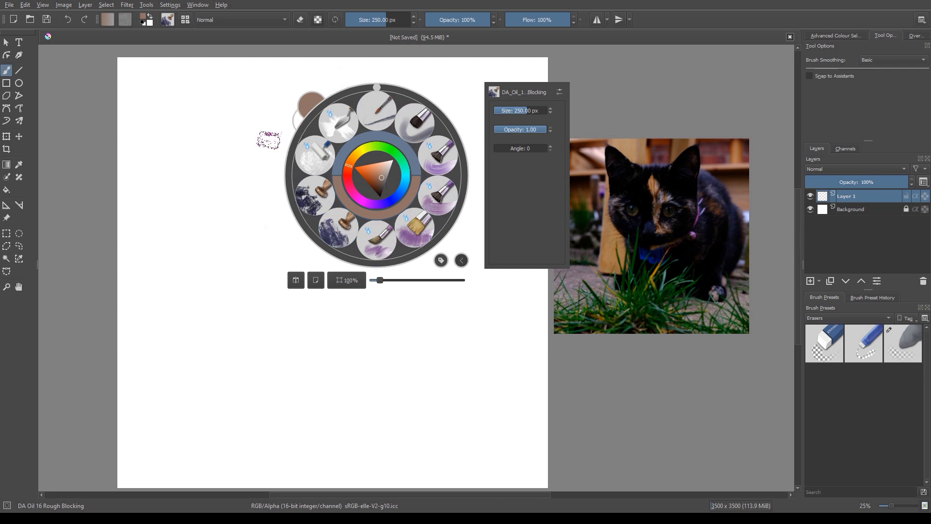
pyautogui.click(228, 142)
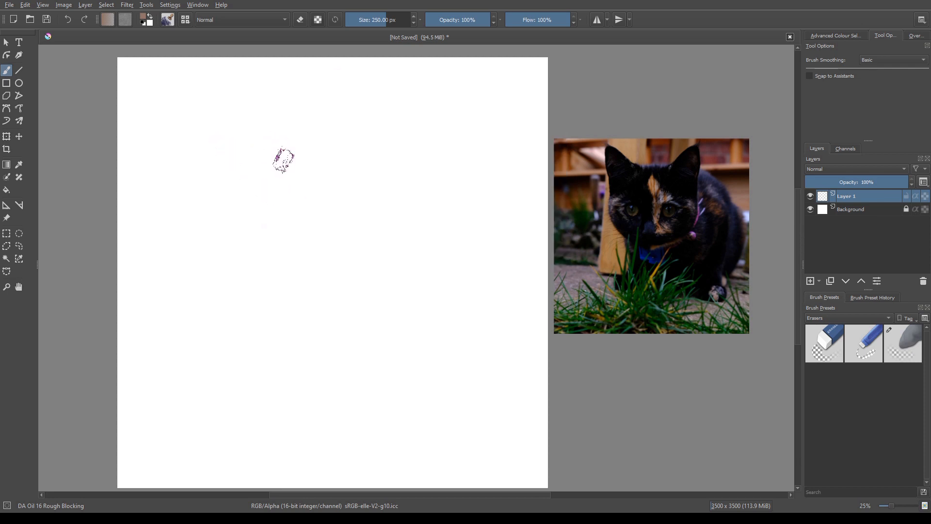
pyautogui.rightClick(278, 184)
pyautogui.rightClick(251, 207)
pyautogui.rightClick(409, 311)
pyautogui.click(247, 187)
pyautogui.rightClick(241, 183)
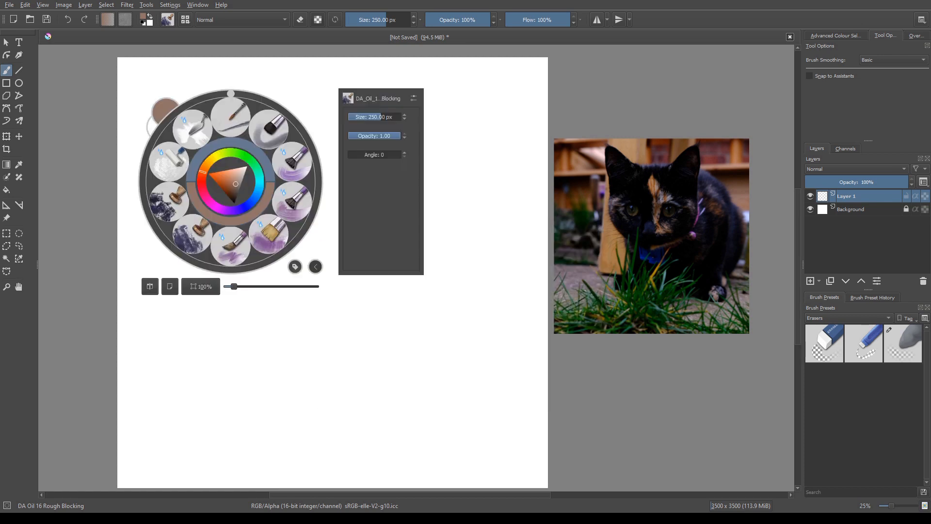
pyautogui.click(320, 285)
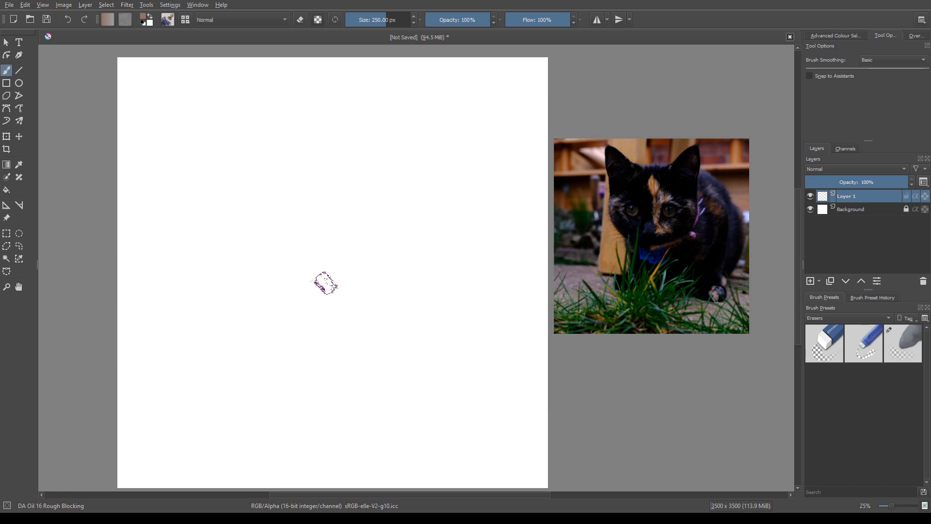
pyautogui.rightClick(285, 238)
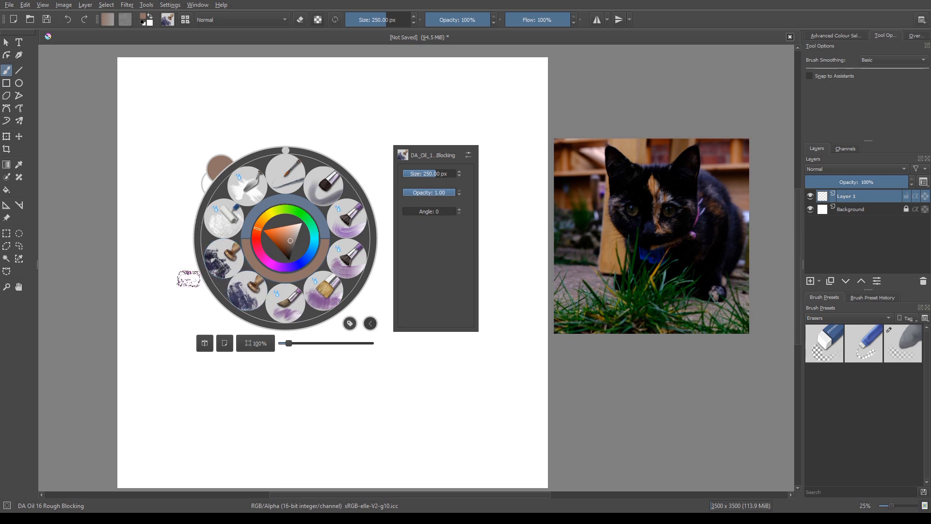
pyautogui.click(208, 273)
pyautogui.rightClick(275, 266)
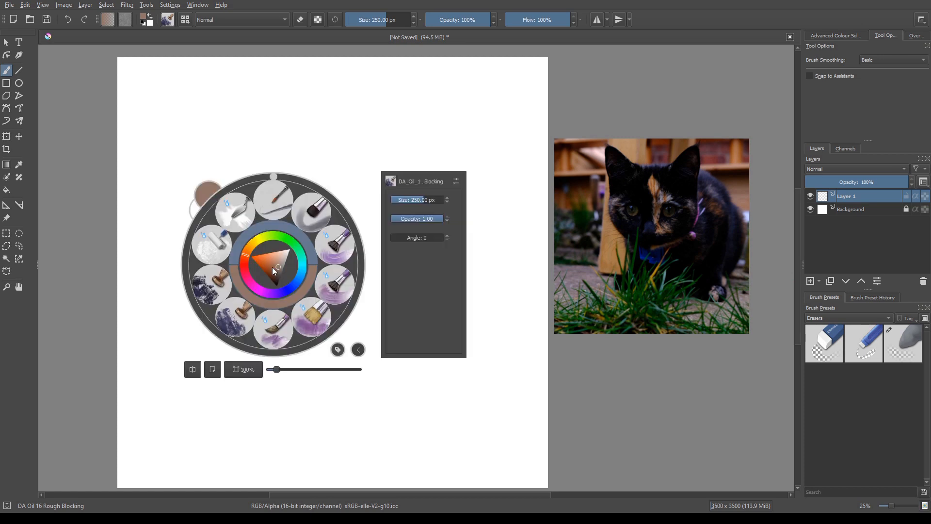
pyautogui.rightClick(258, 265)
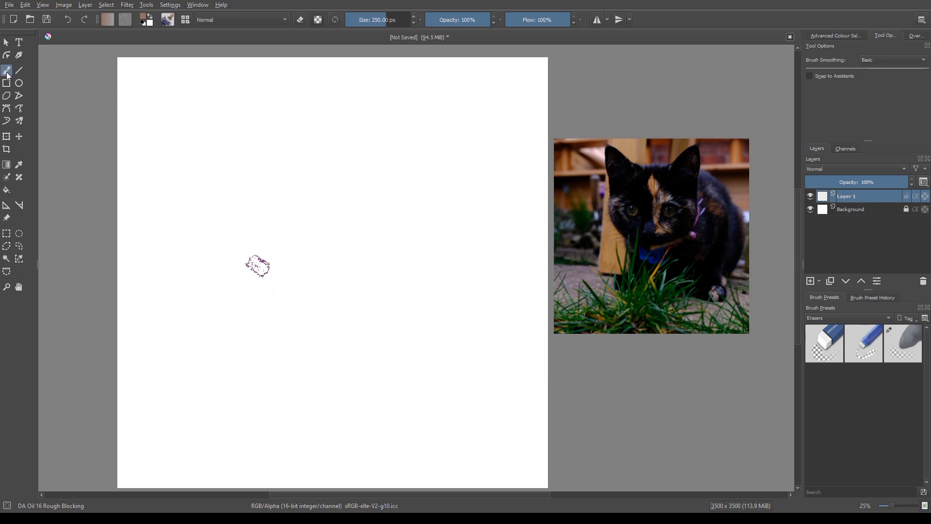
# Switch to the Select Shapes tool, return to the Freehand Brush tool and check the pop-up palette again.
pyautogui.click(4, 44)
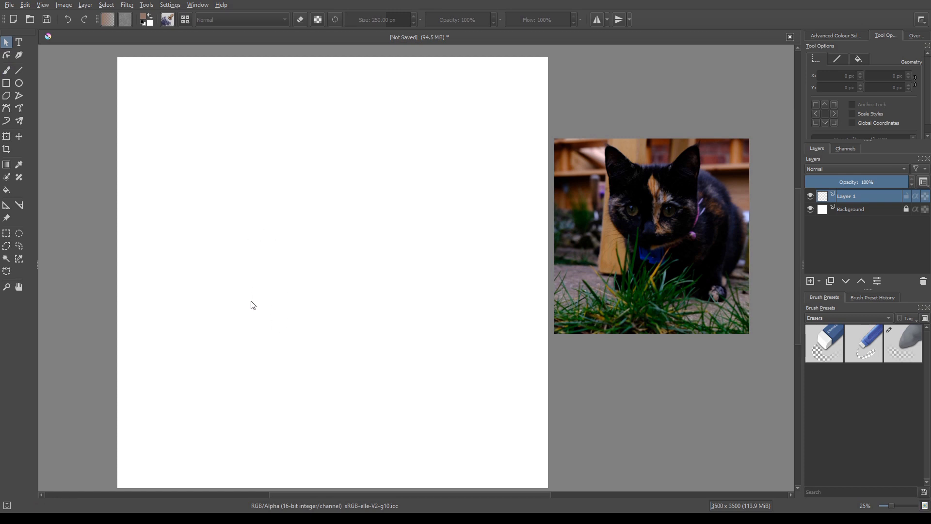
pyautogui.click(7, 71)
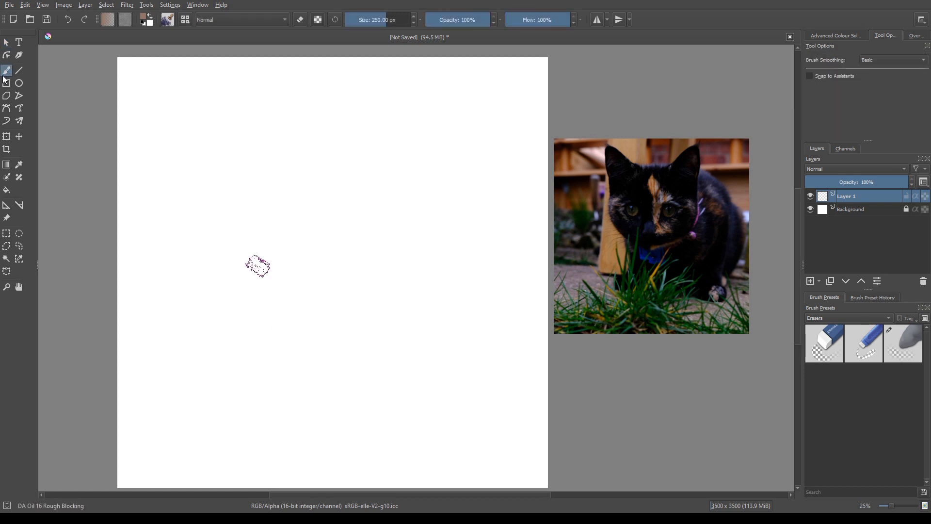
pyautogui.rightClick(278, 219)
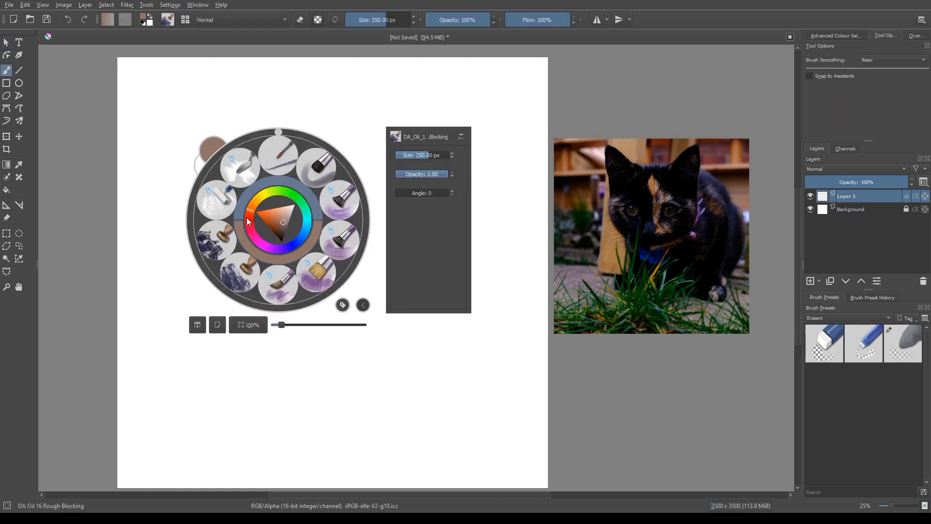
pyautogui.click(237, 280)
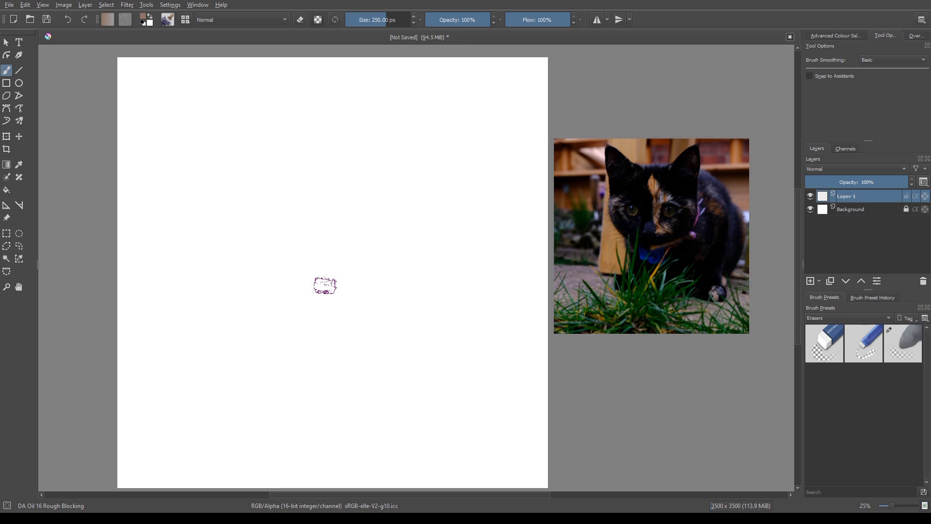
# Set the brush colour to a golden ochre and show the Advanced Colour Selector.
pyautogui.rightClick(338, 201)
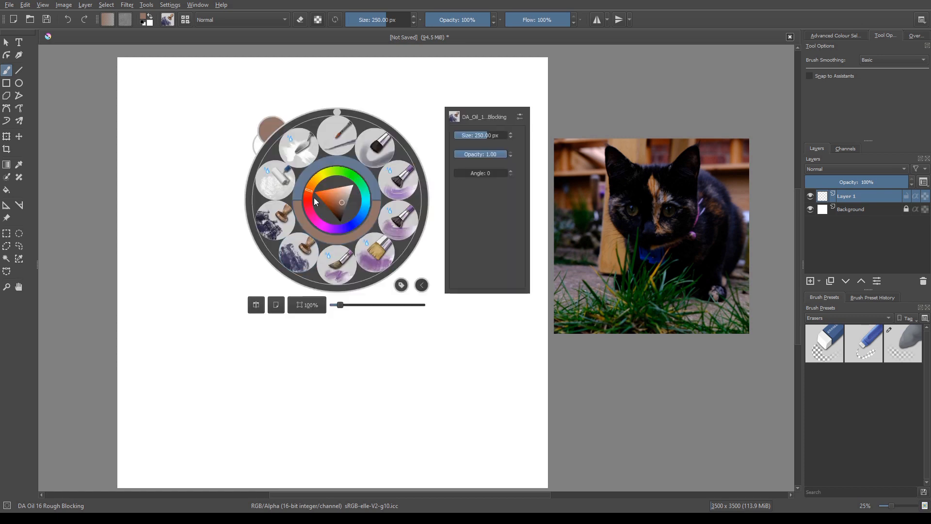
pyautogui.moveTo(337, 196)
pyautogui.mouseDown()
pyautogui.moveTo(311, 180)
pyautogui.moveTo(332, 195)
pyautogui.mouseUp()
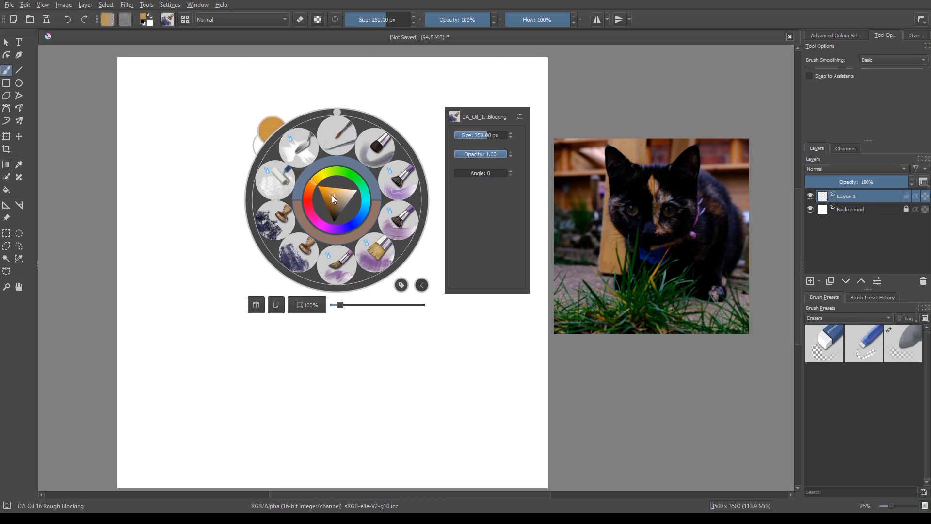
pyautogui.rightClick(296, 176)
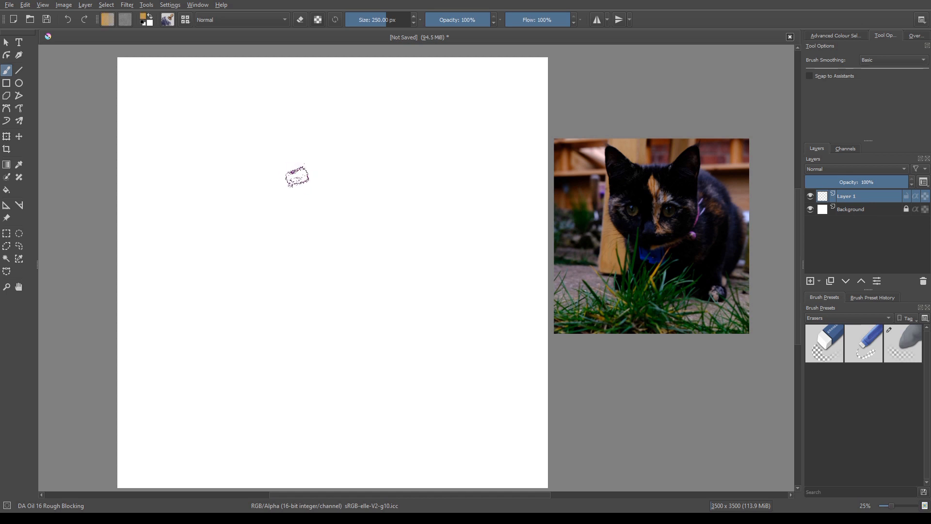
pyautogui.click(831, 35)
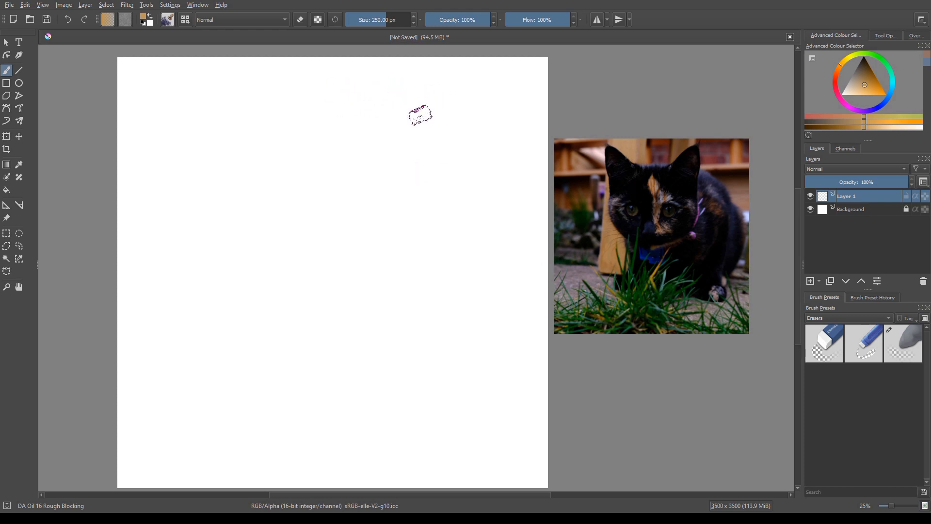
# Enlarge the brush to 474 px and block in ochre across the top of the canvas and down the wooden post left of centre.
pyautogui.press(']')
pyautogui.press(']')
pyautogui.press(']')
pyautogui.press(']')
pyautogui.press(']')
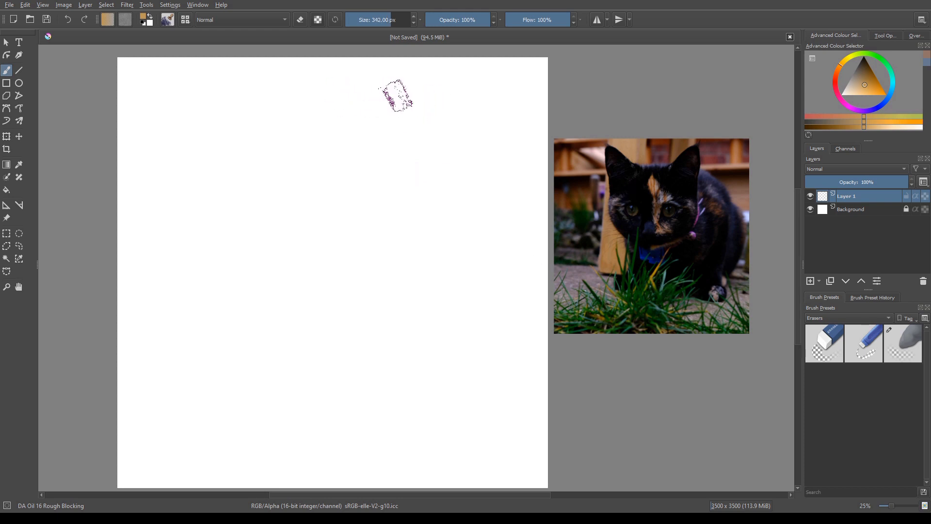
pyautogui.press(']')
pyautogui.press(']')
pyautogui.press(']')
pyautogui.press(']')
pyautogui.moveTo(486, 94)
pyautogui.mouseDown()
pyautogui.moveTo(534, 75)
pyautogui.moveTo(546, 97)
pyautogui.moveTo(490, 153)
pyautogui.moveTo(422, 122)
pyautogui.moveTo(477, 68)
pyautogui.moveTo(395, 104)
pyautogui.moveTo(499, 63)
pyautogui.moveTo(474, 80)
pyautogui.moveTo(485, 158)
pyautogui.moveTo(531, 143)
pyautogui.moveTo(528, 204)
pyautogui.moveTo(538, 143)
pyautogui.moveTo(518, 222)
pyautogui.moveTo(536, 269)
pyautogui.moveTo(468, 230)
pyautogui.moveTo(451, 131)
pyautogui.moveTo(377, 156)
pyautogui.moveTo(345, 84)
pyautogui.moveTo(393, 86)
pyautogui.mouseUp()
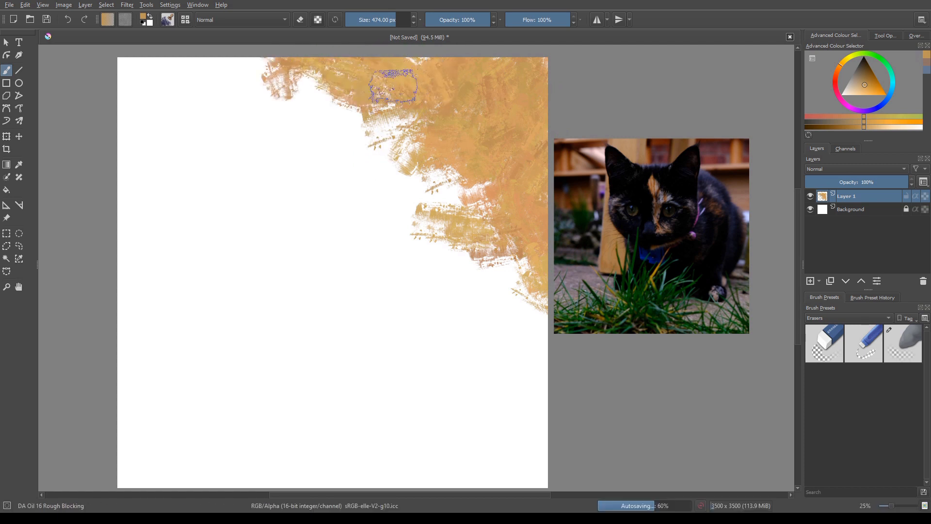
pyautogui.moveTo(213, 97)
pyautogui.mouseDown()
pyautogui.moveTo(258, 112)
pyautogui.moveTo(284, 61)
pyautogui.moveTo(279, 261)
pyautogui.moveTo(266, 315)
pyautogui.moveTo(275, 165)
pyautogui.moveTo(264, 158)
pyautogui.moveTo(261, 224)
pyautogui.moveTo(191, 107)
pyautogui.moveTo(210, 65)
pyautogui.moveTo(149, 60)
pyautogui.moveTo(182, 135)
pyautogui.moveTo(165, 131)
pyautogui.moveTo(190, 87)
pyautogui.moveTo(243, 128)
pyautogui.mouseUp()
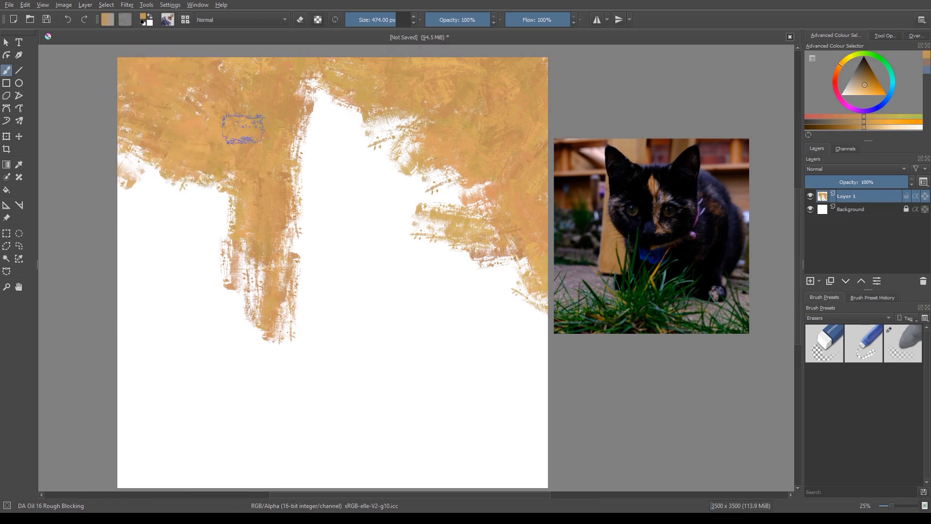
# Set the brush colour to a deep orange-red and paint the background in the upper-left area of the canvas.
pyautogui.rightClick(253, 237)
pyautogui.click(249, 243)
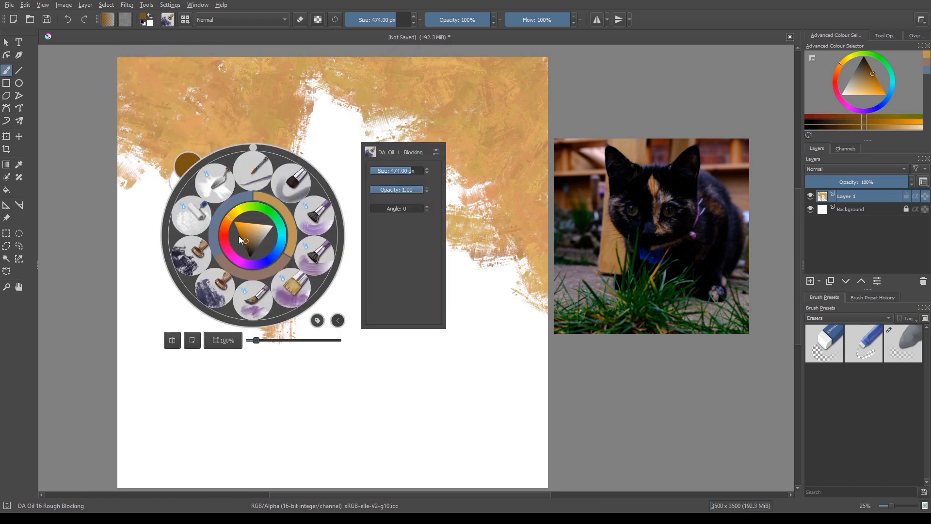
pyautogui.click(224, 232)
pyautogui.moveTo(224, 231); pyautogui.dragTo(224, 228)
pyautogui.click(244, 240)
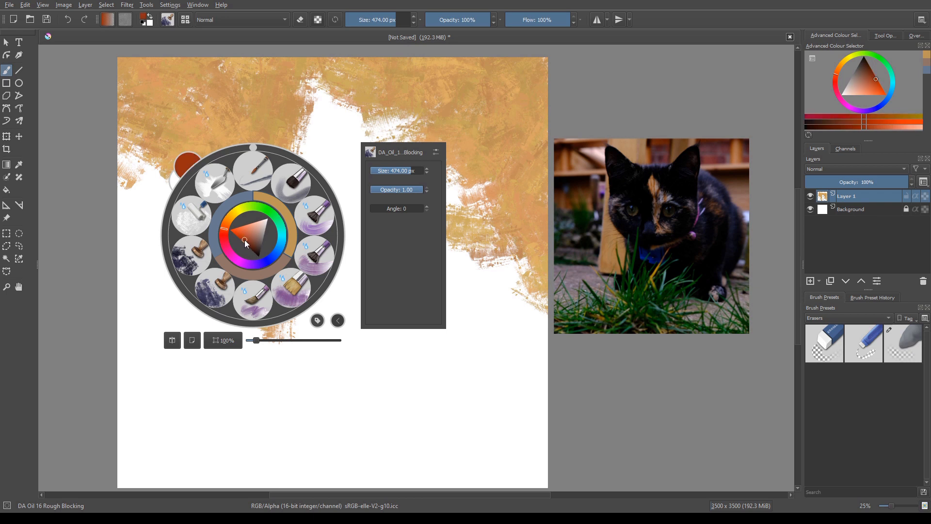
pyautogui.click(151, 208)
pyautogui.moveTo(177, 180)
pyautogui.mouseDown()
pyautogui.moveTo(138, 181)
pyautogui.moveTo(202, 111)
pyautogui.moveTo(262, 102)
pyautogui.moveTo(197, 72)
pyautogui.moveTo(219, 156)
pyautogui.moveTo(162, 59)
pyautogui.moveTo(144, 80)
pyautogui.moveTo(138, 176)
pyautogui.moveTo(187, 225)
pyautogui.moveTo(205, 208)
pyautogui.moveTo(180, 257)
pyautogui.moveTo(216, 238)
pyautogui.moveTo(194, 240)
pyautogui.moveTo(158, 275)
pyautogui.moveTo(131, 271)
pyautogui.mouseUp()
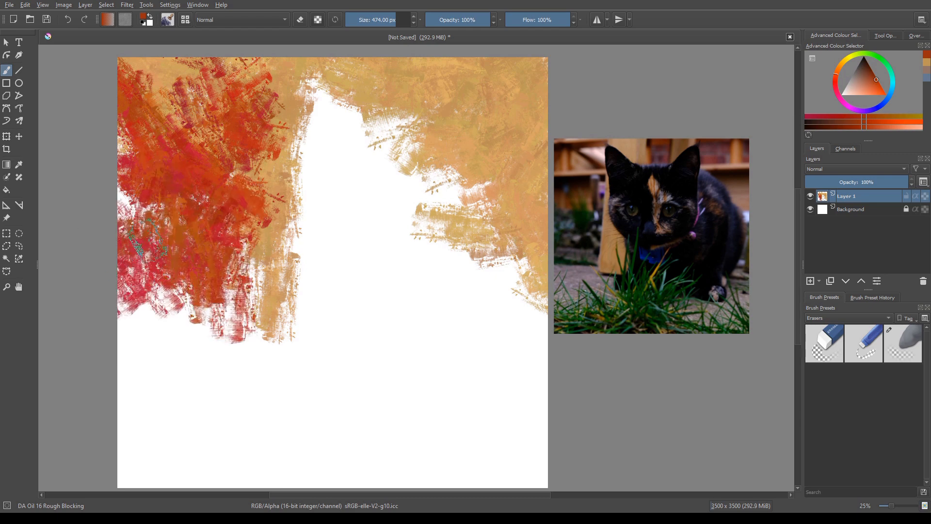
# Set the brush colour to a mid green and paint a patch of foliage below the red area.
pyautogui.rightClick(157, 284)
pyautogui.click(169, 250)
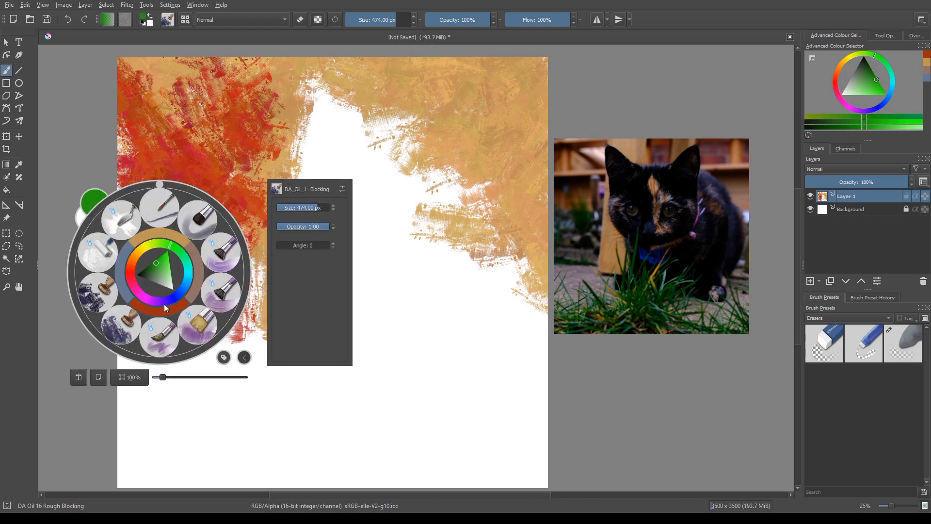
pyautogui.rightClick(189, 295)
pyautogui.moveTo(170, 242)
pyautogui.mouseDown()
pyautogui.moveTo(197, 325)
pyautogui.moveTo(223, 296)
pyautogui.moveTo(213, 340)
pyautogui.moveTo(312, 334)
pyautogui.moveTo(160, 329)
pyautogui.mouseUp()
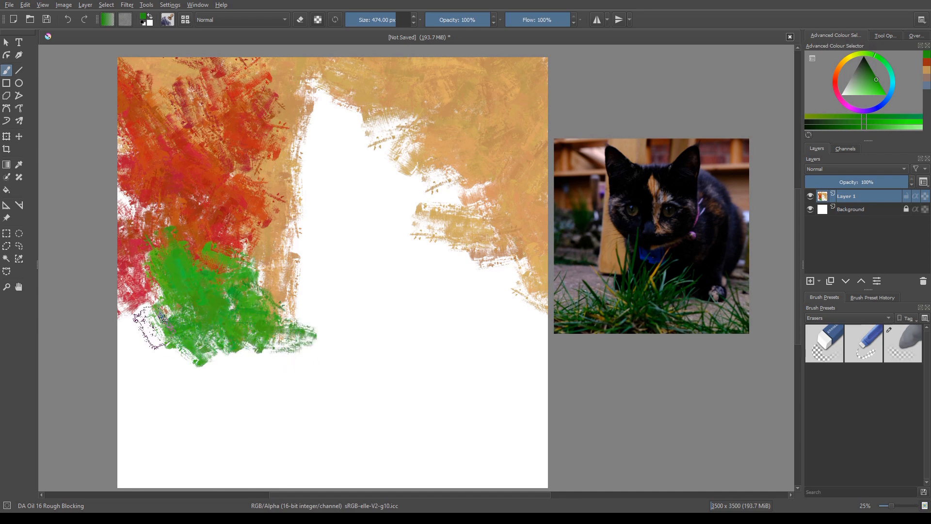
# Darken the brush colour to a deep green and block in the foliage at the left and the grass along the bottom.
pyautogui.rightClick(180, 273)
pyautogui.moveTo(173, 273)
pyautogui.mouseDown()
pyautogui.moveTo(143, 299)
pyautogui.moveTo(168, 283)
pyautogui.moveTo(225, 299)
pyautogui.moveTo(267, 330)
pyautogui.moveTo(292, 318)
pyautogui.moveTo(228, 257)
pyautogui.moveTo(174, 181)
pyautogui.moveTo(133, 203)
pyautogui.moveTo(130, 289)
pyautogui.moveTo(111, 299)
pyautogui.moveTo(113, 329)
pyautogui.moveTo(121, 256)
pyautogui.moveTo(114, 203)
pyautogui.moveTo(130, 206)
pyautogui.moveTo(107, 215)
pyautogui.moveTo(133, 365)
pyautogui.moveTo(154, 356)
pyautogui.moveTo(261, 362)
pyautogui.moveTo(323, 406)
pyautogui.moveTo(333, 400)
pyautogui.moveTo(317, 375)
pyautogui.moveTo(407, 368)
pyautogui.moveTo(446, 414)
pyautogui.moveTo(480, 429)
pyautogui.moveTo(466, 388)
pyautogui.moveTo(543, 451)
pyautogui.moveTo(485, 467)
pyautogui.moveTo(479, 488)
pyautogui.moveTo(527, 476)
pyautogui.moveTo(286, 462)
pyautogui.moveTo(259, 430)
pyautogui.moveTo(324, 429)
pyautogui.moveTo(399, 450)
pyautogui.moveTo(397, 438)
pyautogui.moveTo(355, 463)
pyautogui.moveTo(261, 413)
pyautogui.moveTo(233, 445)
pyautogui.moveTo(183, 426)
pyautogui.moveTo(188, 397)
pyautogui.moveTo(156, 458)
pyautogui.moveTo(358, 457)
pyautogui.moveTo(95, 473)
pyautogui.moveTo(393, 472)
pyautogui.mouseUp()
pyautogui.rightClick(150, 283)
# Set the brush colour to a pale grey-green and paint the paving over the grass on both sides of the canvas.
pyautogui.rightClick(192, 363)
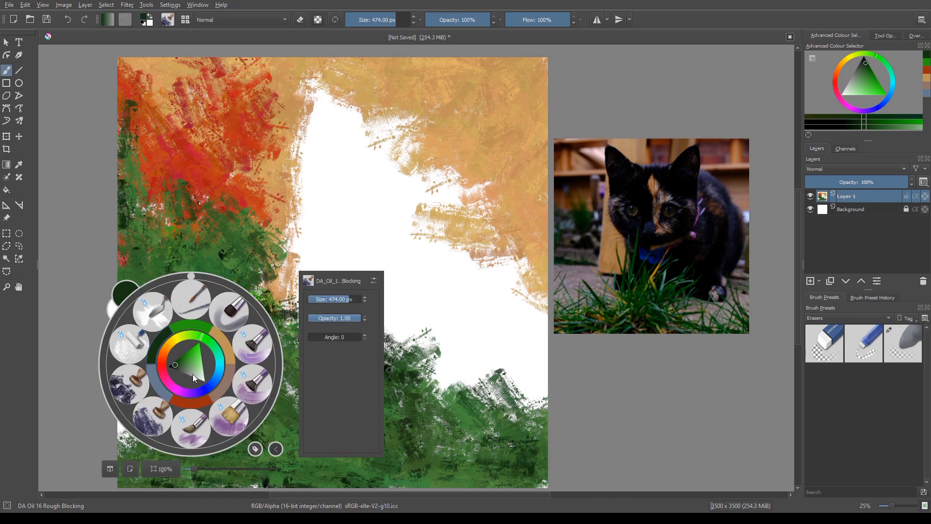
pyautogui.moveTo(188, 372); pyautogui.dragTo(188, 374)
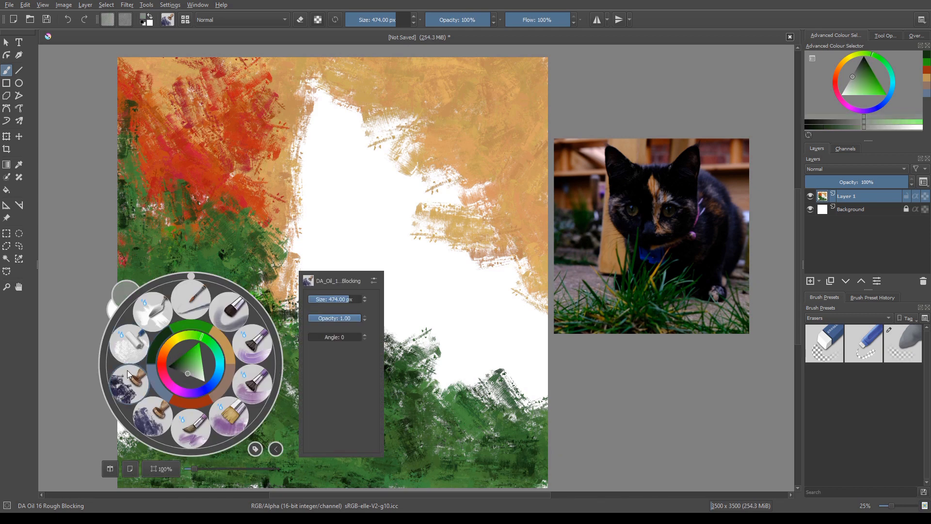
pyautogui.rightClick(127, 371)
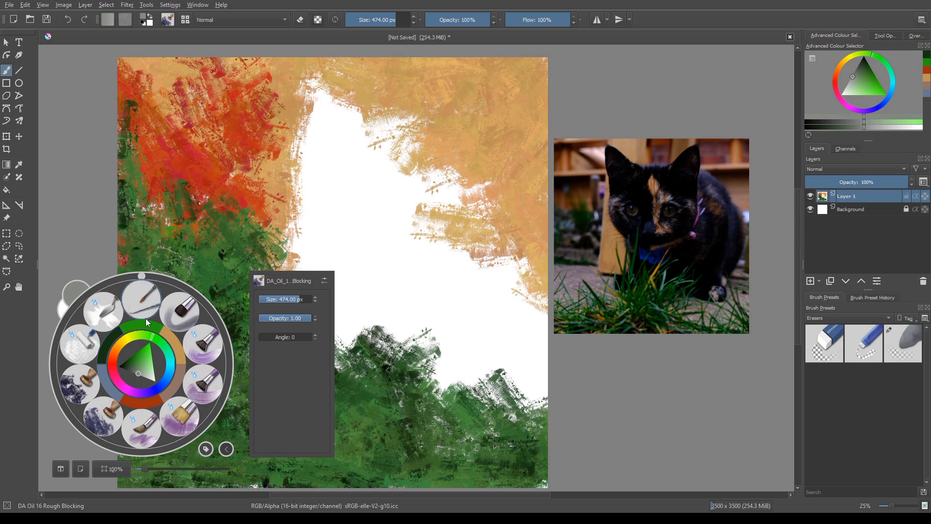
pyautogui.click(143, 374)
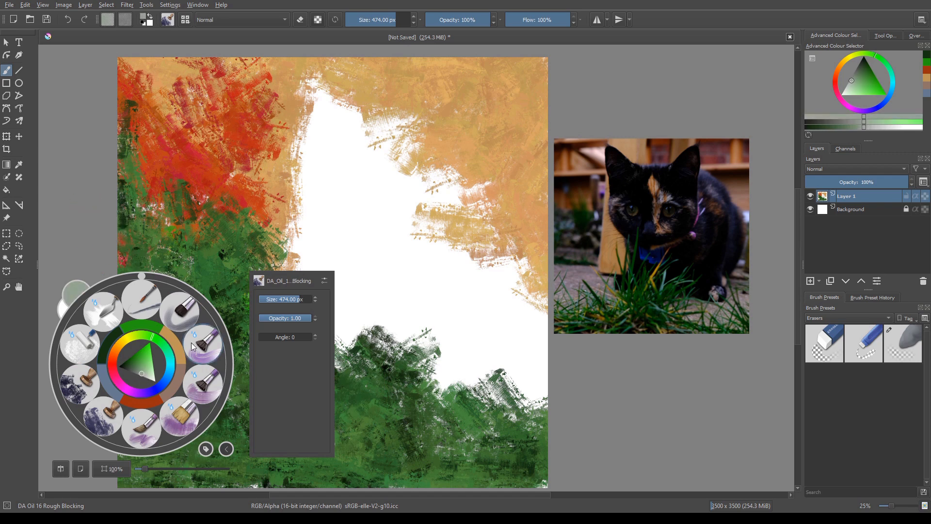
pyautogui.rightClick(151, 299)
pyautogui.moveTo(122, 355)
pyautogui.mouseDown()
pyautogui.moveTo(148, 376)
pyautogui.moveTo(119, 367)
pyautogui.moveTo(155, 393)
pyautogui.moveTo(305, 383)
pyautogui.moveTo(162, 419)
pyautogui.mouseUp()
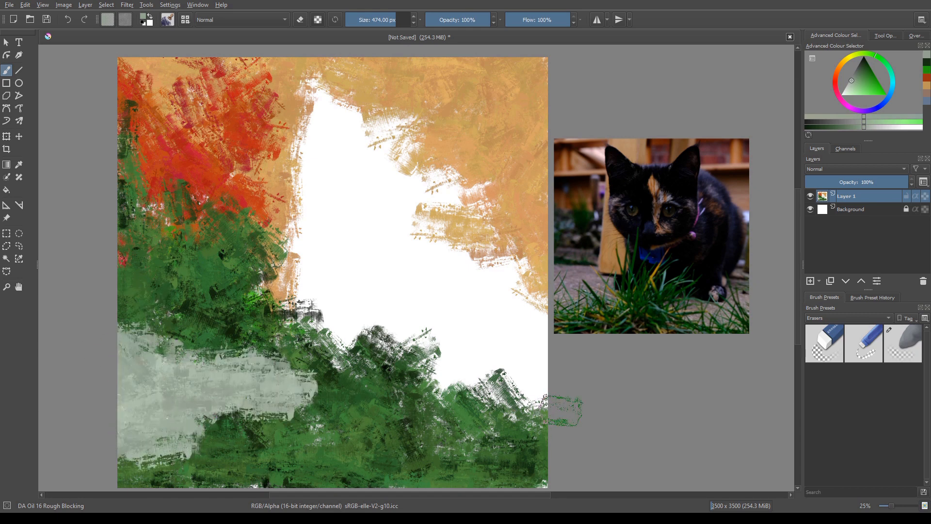
pyautogui.moveTo(561, 405)
pyautogui.mouseDown()
pyautogui.moveTo(437, 419)
pyautogui.moveTo(557, 395)
pyautogui.moveTo(390, 392)
pyautogui.moveTo(520, 386)
pyautogui.moveTo(546, 357)
pyautogui.moveTo(429, 377)
pyautogui.moveTo(500, 326)
pyautogui.mouseUp()
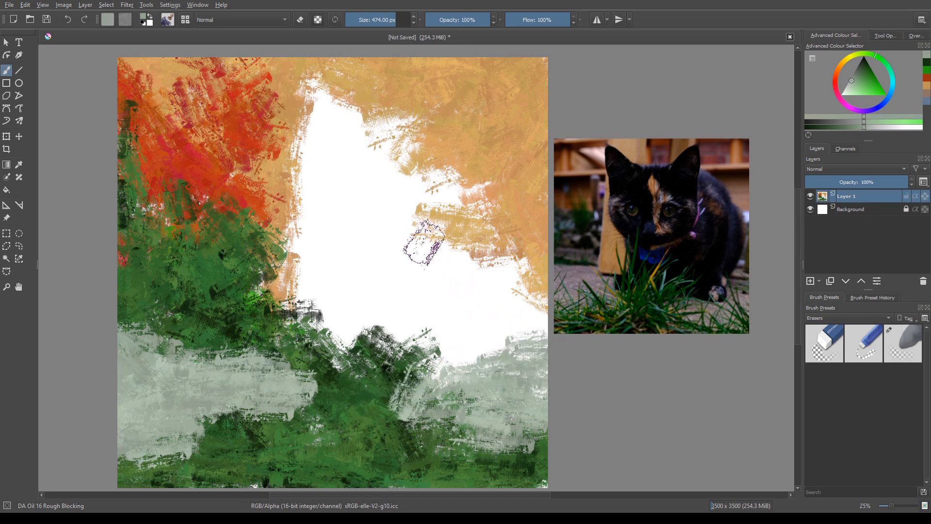
# Set the brush colour to a muted blue-grey and block in the cat's body on the right and its chest at the centre.
pyautogui.rightClick(433, 245)
pyautogui.click(415, 248)
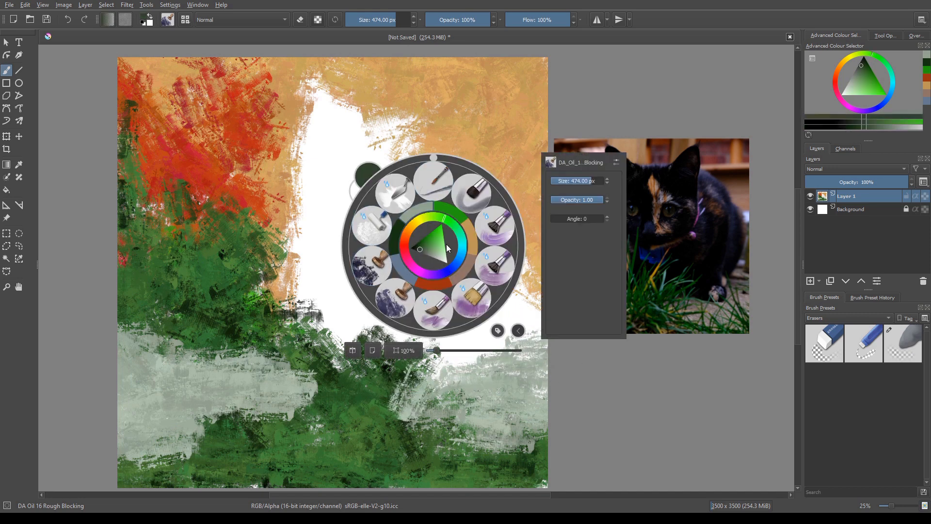
pyautogui.click(452, 269)
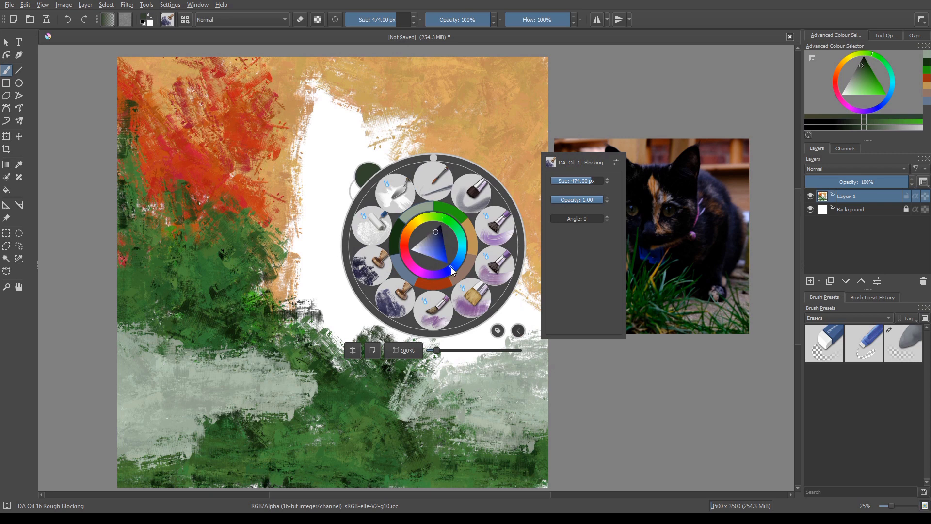
pyautogui.click(428, 239)
pyautogui.click(317, 220)
pyautogui.moveTo(405, 226)
pyautogui.mouseDown()
pyautogui.moveTo(444, 240)
pyautogui.moveTo(429, 203)
pyautogui.moveTo(466, 277)
pyautogui.moveTo(429, 190)
pyautogui.moveTo(468, 273)
pyautogui.moveTo(475, 225)
pyautogui.moveTo(470, 318)
pyautogui.moveTo(502, 224)
pyautogui.moveTo(519, 281)
pyautogui.moveTo(504, 353)
pyautogui.moveTo(459, 353)
pyautogui.moveTo(407, 269)
pyautogui.moveTo(462, 221)
pyautogui.moveTo(480, 221)
pyautogui.moveTo(445, 187)
pyautogui.moveTo(490, 223)
pyautogui.moveTo(434, 171)
pyautogui.moveTo(479, 281)
pyautogui.mouseUp()
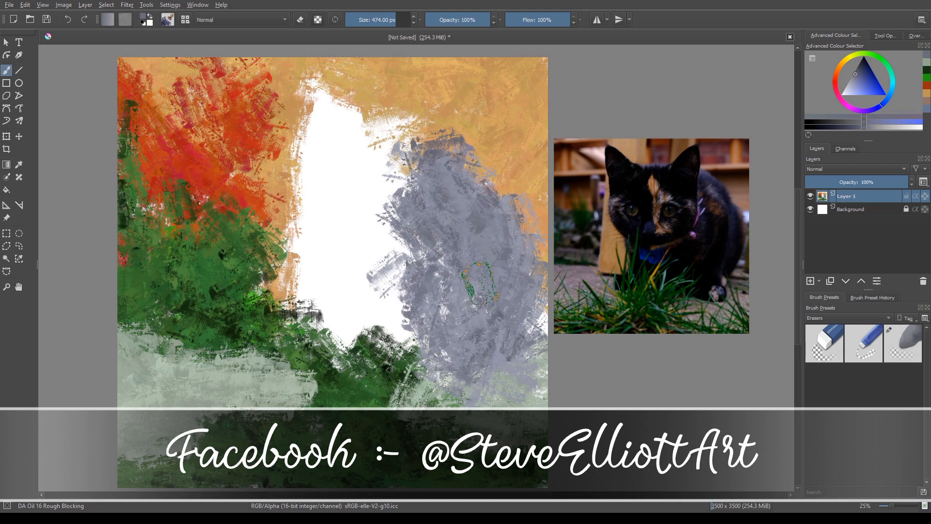
pyautogui.moveTo(402, 208)
pyautogui.mouseDown()
pyautogui.moveTo(371, 276)
pyautogui.moveTo(424, 296)
pyautogui.moveTo(381, 383)
pyautogui.mouseUp()
pyautogui.moveTo(486, 288)
pyautogui.mouseDown()
pyautogui.moveTo(457, 366)
pyautogui.moveTo(417, 362)
pyautogui.moveTo(339, 317)
pyautogui.moveTo(352, 296)
pyautogui.moveTo(311, 301)
pyautogui.moveTo(303, 269)
pyautogui.mouseUp()
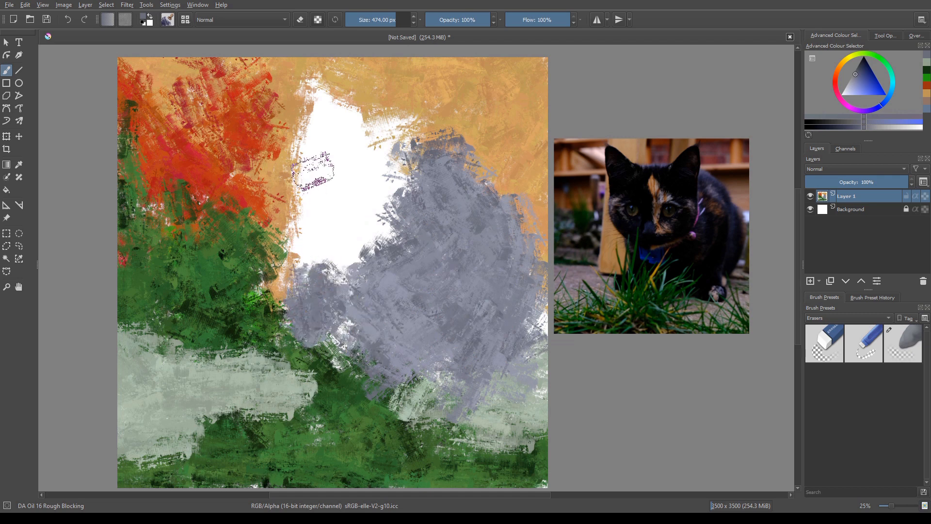
# Set the brush colour to a dark navy blue and block in the cat's head and body.
pyautogui.rightClick(285, 290)
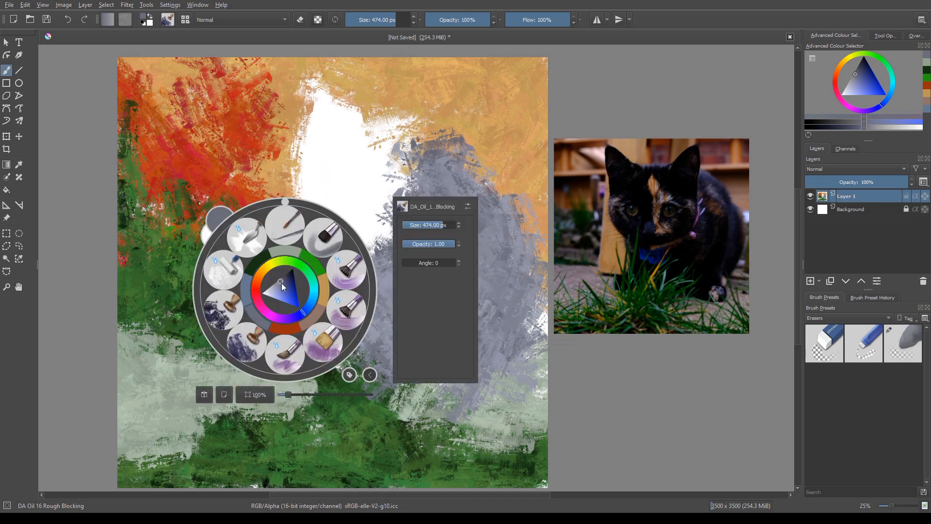
pyautogui.moveTo(282, 284); pyautogui.dragTo(288, 277)
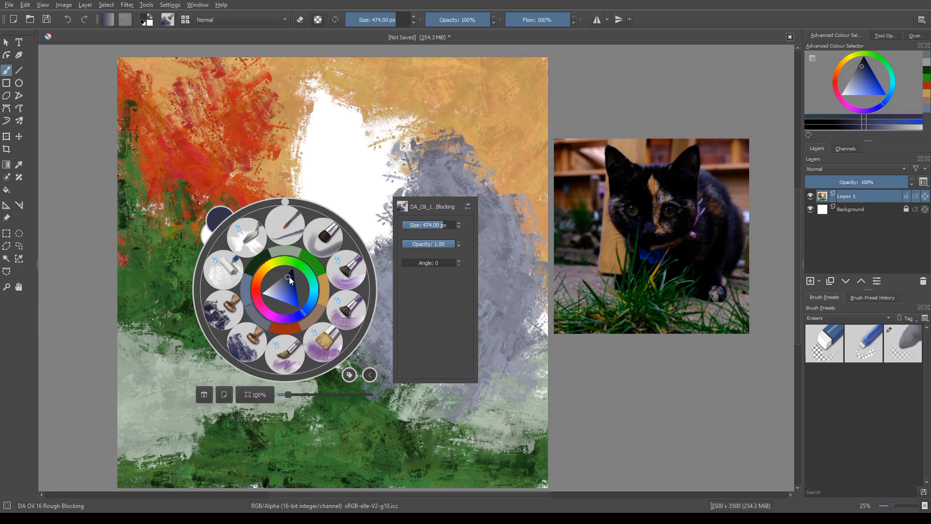
pyautogui.click(341, 184)
pyautogui.moveTo(344, 201)
pyautogui.mouseDown()
pyautogui.moveTo(351, 243)
pyautogui.moveTo(400, 191)
pyautogui.moveTo(386, 226)
pyautogui.moveTo(410, 213)
pyautogui.moveTo(414, 180)
pyautogui.moveTo(379, 260)
pyautogui.moveTo(356, 270)
pyautogui.moveTo(339, 233)
pyautogui.moveTo(337, 254)
pyautogui.moveTo(325, 226)
pyautogui.moveTo(339, 174)
pyautogui.moveTo(398, 177)
pyautogui.moveTo(367, 170)
pyautogui.moveTo(391, 177)
pyautogui.moveTo(419, 156)
pyautogui.moveTo(395, 189)
pyautogui.moveTo(398, 162)
pyautogui.moveTo(320, 157)
pyautogui.moveTo(315, 237)
pyautogui.moveTo(303, 218)
pyautogui.moveTo(348, 265)
pyautogui.moveTo(406, 228)
pyautogui.moveTo(369, 278)
pyautogui.moveTo(439, 259)
pyautogui.moveTo(400, 306)
pyautogui.moveTo(470, 265)
pyautogui.moveTo(429, 337)
pyautogui.moveTo(465, 351)
pyautogui.moveTo(388, 313)
pyautogui.moveTo(385, 294)
pyautogui.moveTo(369, 347)
pyautogui.moveTo(464, 306)
pyautogui.moveTo(495, 306)
pyautogui.moveTo(424, 353)
pyautogui.mouseUp()
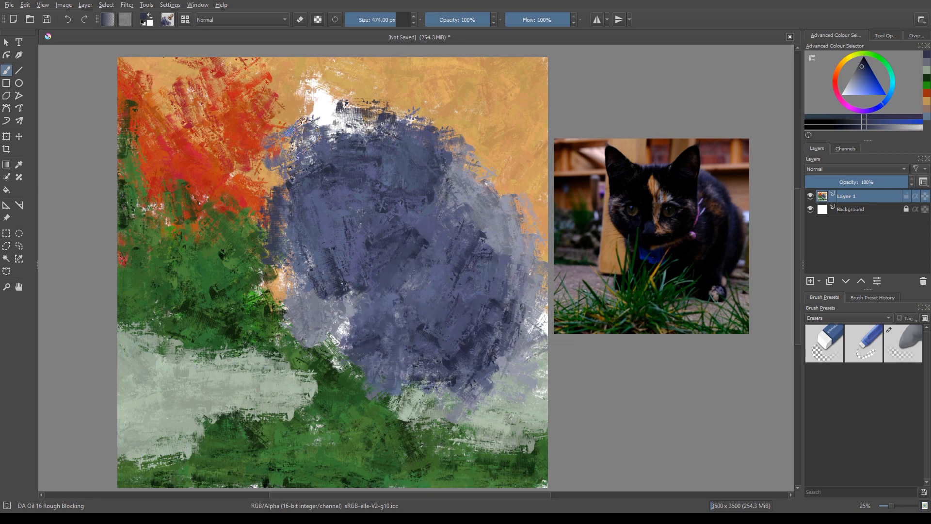
# Reduce the brush size to 176 px and paint the cat's pointed ears, back contour and front leg in navy blue.
pyautogui.press('[')
pyautogui.press('[')
pyautogui.press('[')
pyautogui.press('[')
pyautogui.press('[')
pyautogui.press('[')
pyautogui.press('[')
pyautogui.press('[')
pyautogui.press('[')
pyautogui.press('[')
pyautogui.press('[')
pyautogui.press('[')
pyautogui.press('[')
pyautogui.press('[')
pyautogui.press('[')
pyautogui.moveTo(306, 105)
pyautogui.mouseDown()
pyautogui.moveTo(294, 155)
pyautogui.moveTo(306, 118)
pyautogui.moveTo(329, 130)
pyautogui.moveTo(299, 99)
pyautogui.moveTo(298, 115)
pyautogui.moveTo(291, 87)
pyautogui.moveTo(340, 124)
pyautogui.moveTo(310, 124)
pyautogui.moveTo(284, 88)
pyautogui.moveTo(298, 199)
pyautogui.mouseUp()
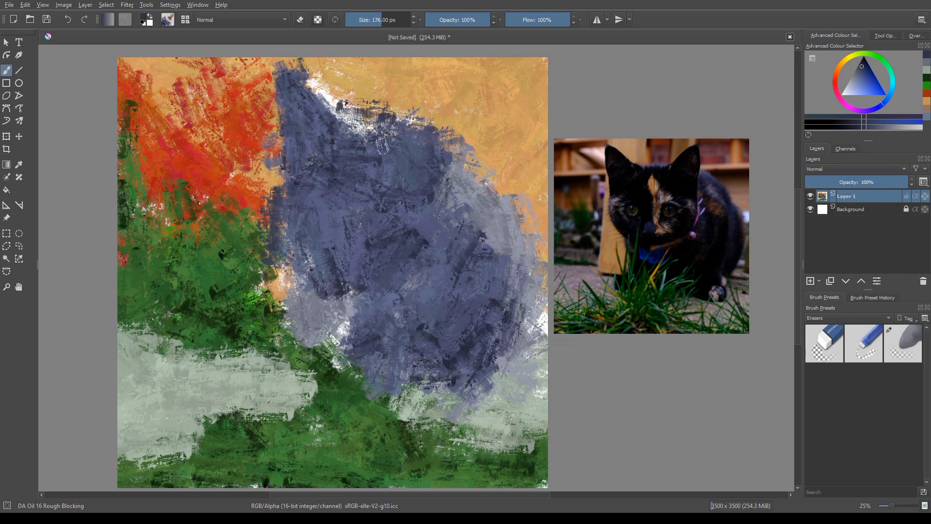
pyautogui.moveTo(420, 81)
pyautogui.mouseDown()
pyautogui.moveTo(391, 131)
pyautogui.moveTo(449, 129)
pyautogui.moveTo(398, 146)
pyautogui.moveTo(404, 127)
pyautogui.moveTo(439, 131)
pyautogui.moveTo(509, 206)
pyautogui.moveTo(514, 237)
pyautogui.moveTo(466, 182)
pyautogui.moveTo(478, 179)
pyautogui.moveTo(533, 291)
pyautogui.moveTo(494, 291)
pyautogui.mouseUp()
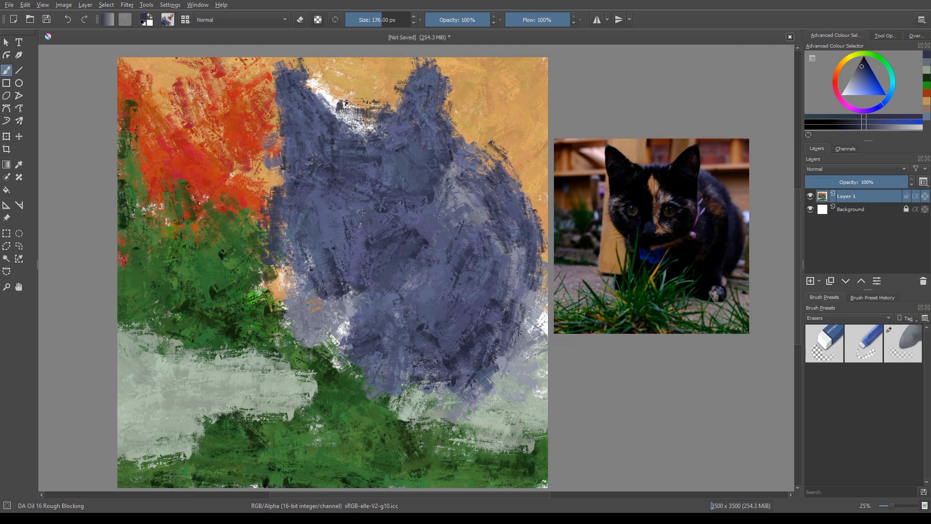
pyautogui.moveTo(314, 304)
pyautogui.mouseDown()
pyautogui.moveTo(327, 369)
pyautogui.moveTo(332, 344)
pyautogui.moveTo(349, 355)
pyautogui.moveTo(359, 321)
pyautogui.moveTo(347, 354)
pyautogui.moveTo(332, 311)
pyautogui.moveTo(341, 351)
pyautogui.moveTo(364, 348)
pyautogui.moveTo(280, 271)
pyautogui.moveTo(306, 370)
pyautogui.mouseUp()
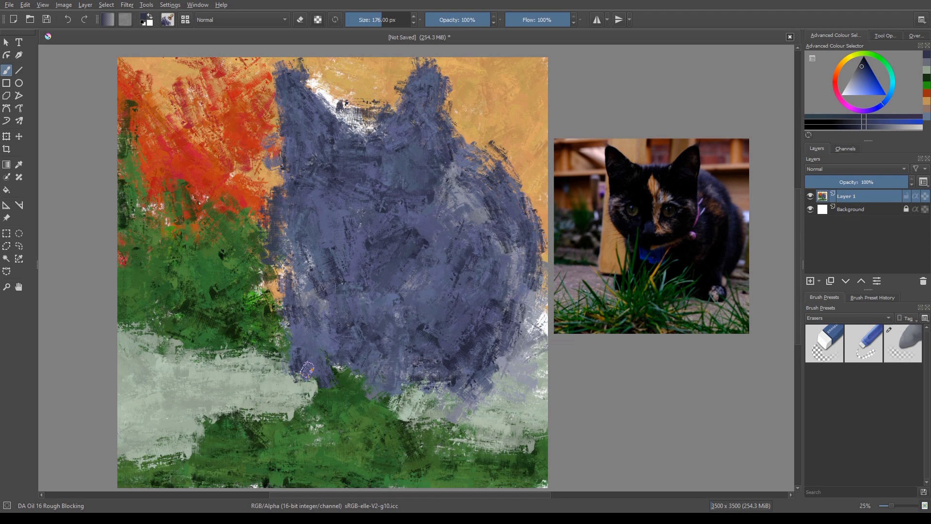
# Fill the white gap between the ears with sampled background yellow-orange, and paint the forehead and cheek in a lighter blue.
pyautogui.keyDown('ctrl'); pyautogui.click(353, 91); pyautogui.keyUp('ctrl')
pyautogui.moveTo(325, 72)
pyautogui.mouseDown()
pyautogui.moveTo(327, 92)
pyautogui.moveTo(316, 89)
pyautogui.moveTo(314, 82)
pyautogui.moveTo(342, 109)
pyautogui.moveTo(311, 81)
pyautogui.moveTo(344, 113)
pyautogui.moveTo(314, 95)
pyautogui.moveTo(338, 122)
pyautogui.moveTo(376, 112)
pyautogui.moveTo(341, 106)
pyautogui.moveTo(284, 58)
pyautogui.moveTo(303, 69)
pyautogui.mouseUp()
pyautogui.keyDown('ctrl'); pyautogui.click(356, 153); pyautogui.keyUp('ctrl')
pyautogui.moveTo(321, 123)
pyautogui.mouseDown()
pyautogui.moveTo(312, 125)
pyautogui.moveTo(347, 111)
pyautogui.moveTo(360, 150)
pyautogui.mouseUp()
pyautogui.moveTo(311, 127)
pyautogui.mouseDown()
pyautogui.moveTo(331, 116)
pyautogui.moveTo(301, 126)
pyautogui.mouseUp()
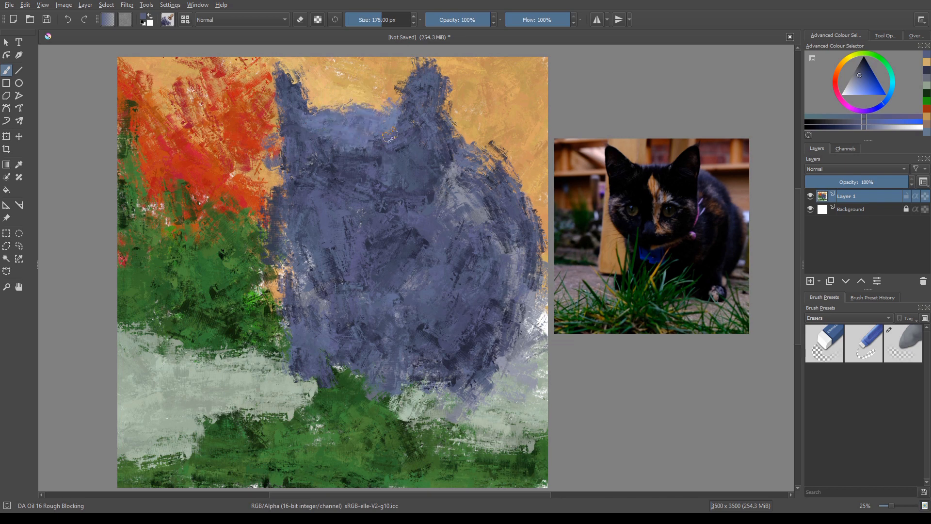
pyautogui.moveTo(404, 120); pyautogui.dragTo(363, 116)
pyautogui.moveTo(316, 163); pyautogui.dragTo(294, 235)
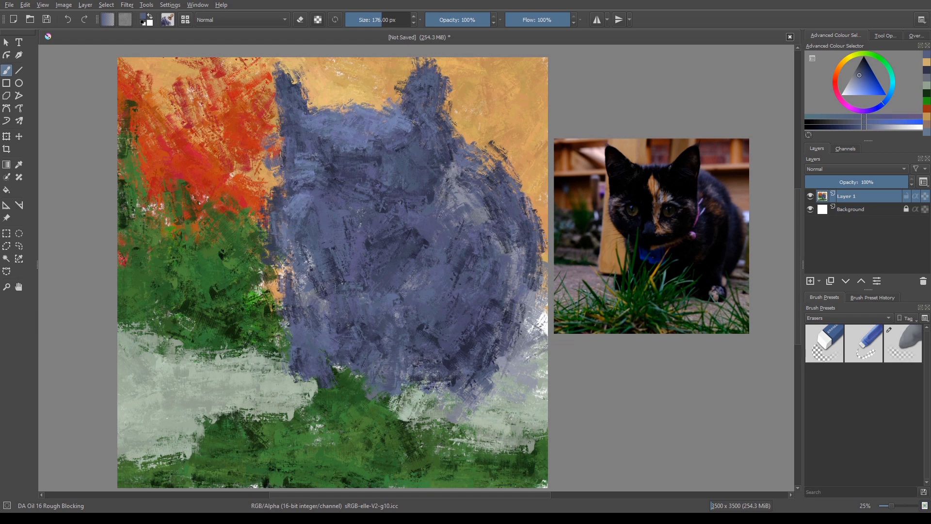
# Sample the light orange and paint a vertical wooden post along the left side of the cat down to the paving.
pyautogui.keyDown('ctrl'); pyautogui.click(169, 81); pyautogui.keyUp('ctrl')
pyautogui.moveTo(265, 131); pyautogui.dragTo(267, 182)
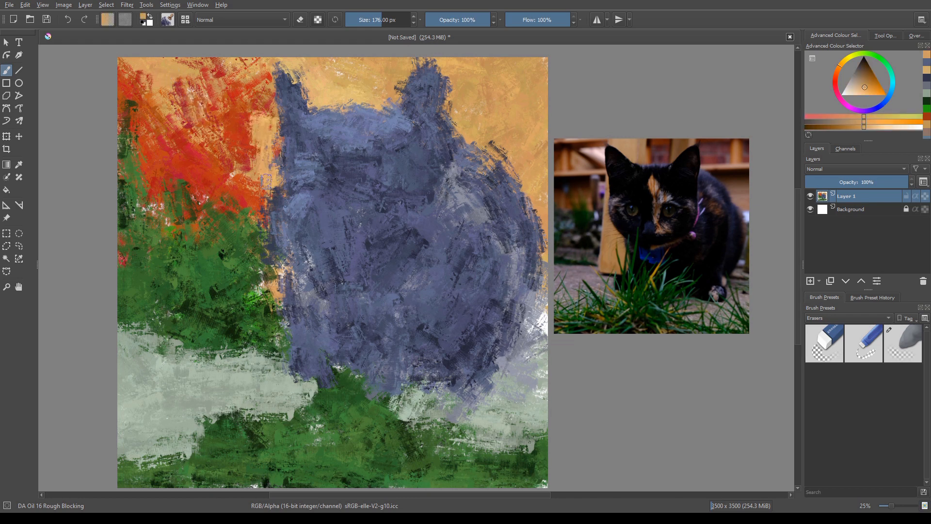
pyautogui.moveTo(263, 97)
pyautogui.mouseDown()
pyautogui.moveTo(258, 284)
pyautogui.moveTo(269, 243)
pyautogui.moveTo(279, 291)
pyautogui.mouseUp()
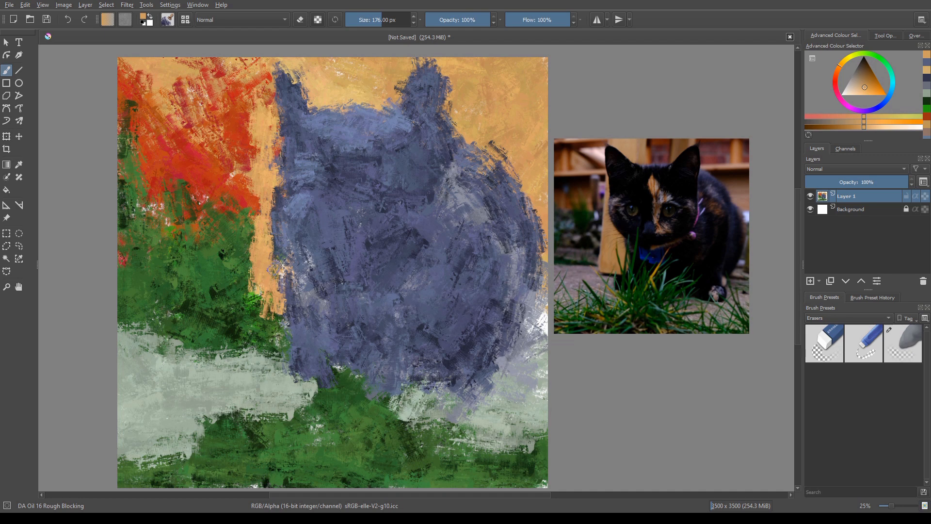
pyautogui.moveTo(264, 202)
pyautogui.mouseDown()
pyautogui.moveTo(284, 274)
pyautogui.moveTo(279, 233)
pyautogui.moveTo(286, 325)
pyautogui.moveTo(270, 301)
pyautogui.moveTo(265, 334)
pyautogui.mouseUp()
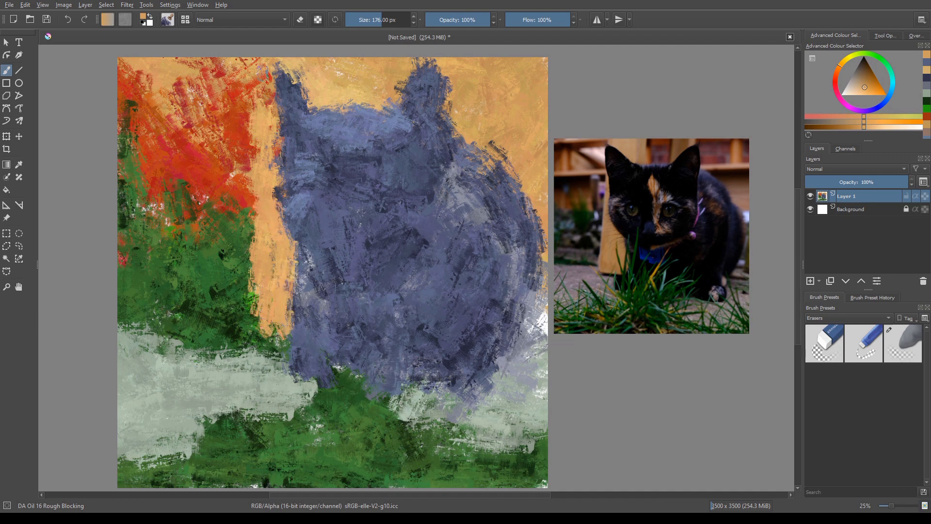
# Paint a light orange horizontal beam from the post across the red area, undoing and repainting the first stroke.
pyautogui.moveTo(252, 53)
pyautogui.mouseDown()
pyautogui.moveTo(261, 57)
pyautogui.moveTo(260, 110)
pyautogui.moveTo(94, 128)
pyautogui.mouseUp()
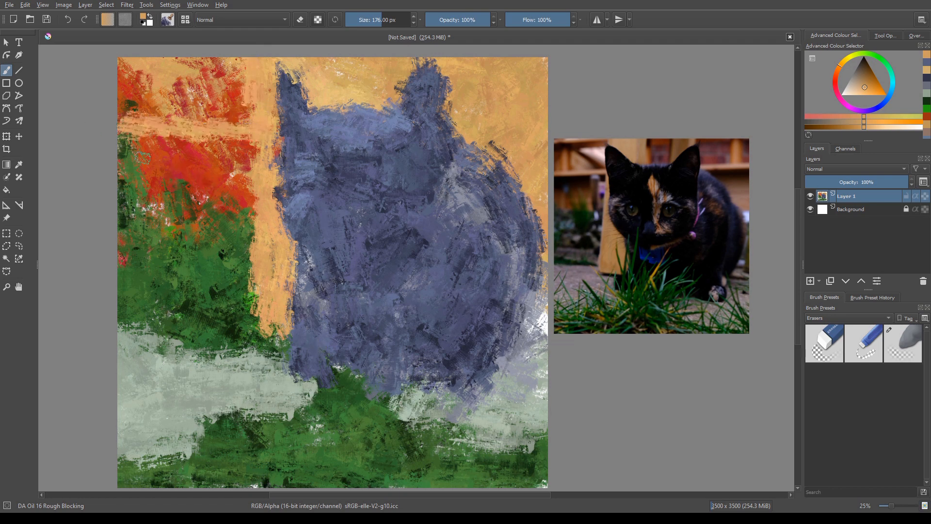
pyautogui.hotkey('ctrl', 'z')
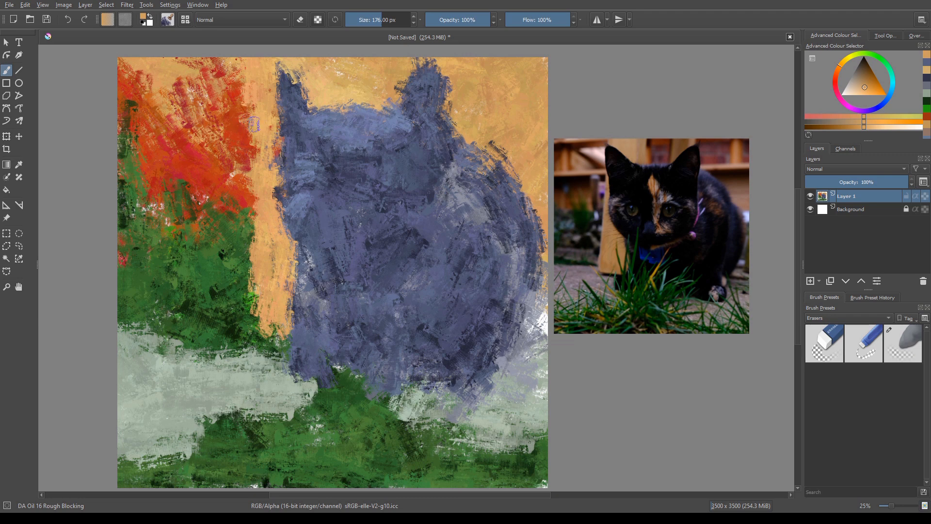
pyautogui.moveTo(231, 121); pyautogui.dragTo(116, 129)
pyautogui.moveTo(256, 130)
pyautogui.mouseDown()
pyautogui.moveTo(276, 131)
pyautogui.moveTo(237, 125)
pyautogui.mouseUp()
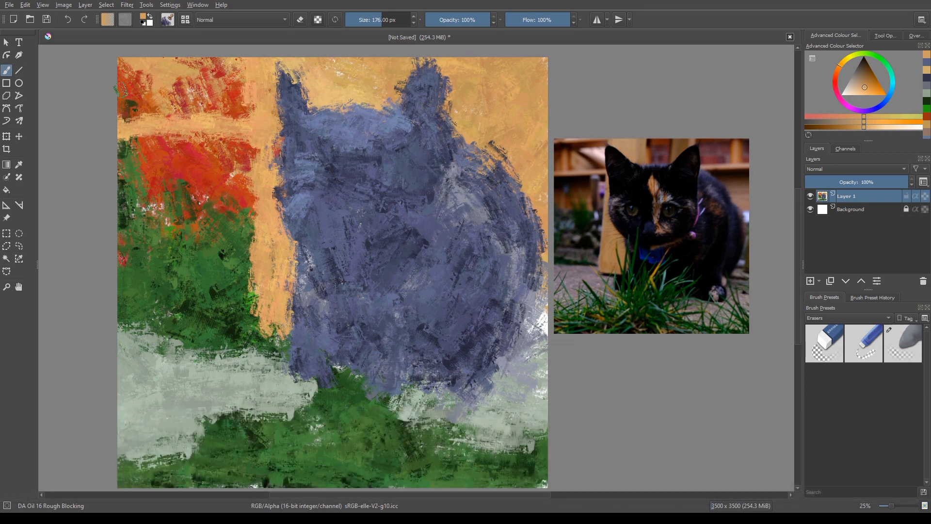
# Sample a dark olive brown and paint the shadows around the beam and the background behind the cat's back.
pyautogui.keyDown('ctrl'); pyautogui.click(134, 101); pyautogui.keyUp('ctrl')
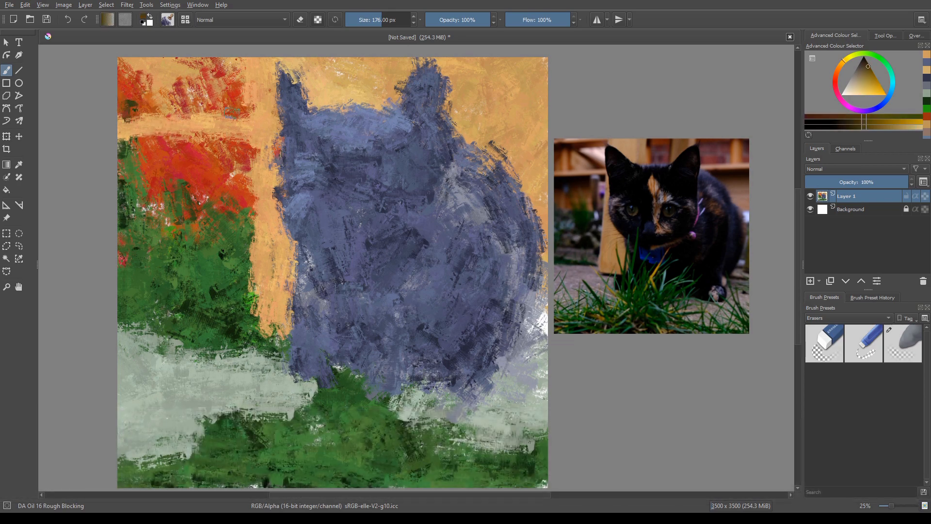
pyautogui.moveTo(231, 111)
pyautogui.mouseDown()
pyautogui.moveTo(210, 119)
pyautogui.moveTo(166, 107)
pyautogui.moveTo(224, 115)
pyautogui.moveTo(144, 127)
pyautogui.moveTo(205, 133)
pyautogui.moveTo(132, 151)
pyautogui.moveTo(148, 187)
pyautogui.moveTo(134, 196)
pyautogui.moveTo(149, 209)
pyautogui.moveTo(127, 184)
pyautogui.mouseUp()
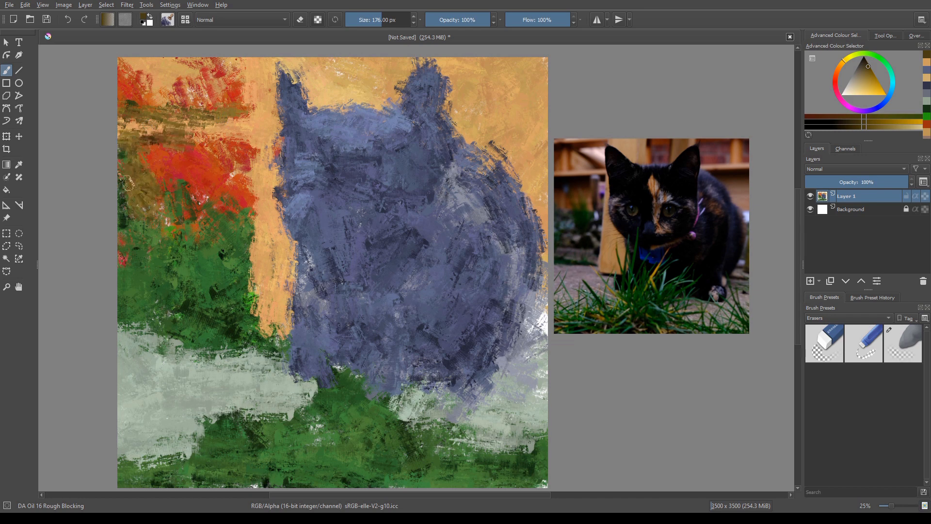
pyautogui.moveTo(553, 117)
pyautogui.mouseDown()
pyautogui.moveTo(499, 129)
pyautogui.moveTo(534, 145)
pyautogui.moveTo(547, 177)
pyautogui.moveTo(498, 138)
pyautogui.moveTo(543, 220)
pyautogui.mouseUp()
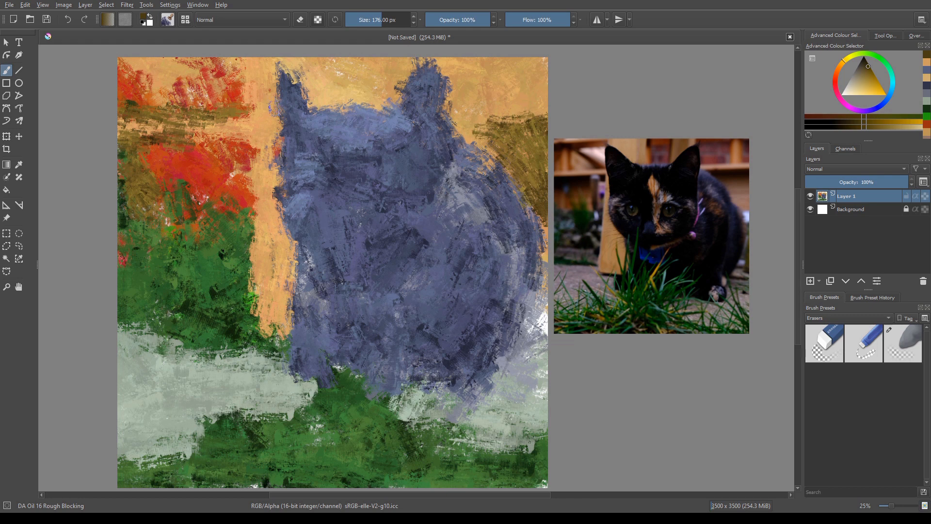
# Set the brush colour to a bright orange and paint over the brown background behind the cat's back.
pyautogui.rightClick(262, 138)
pyautogui.moveTo(252, 142); pyautogui.dragTo(251, 146)
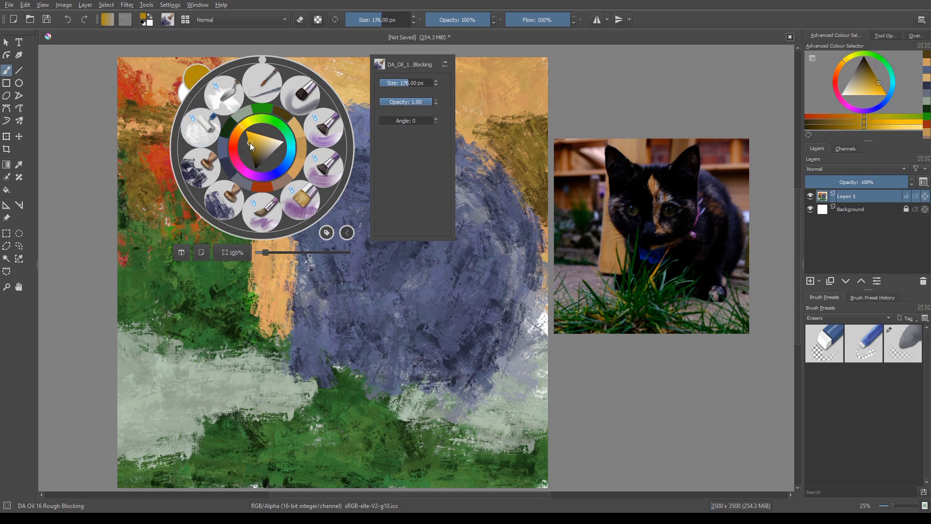
pyautogui.moveTo(234, 137); pyautogui.dragTo(238, 127)
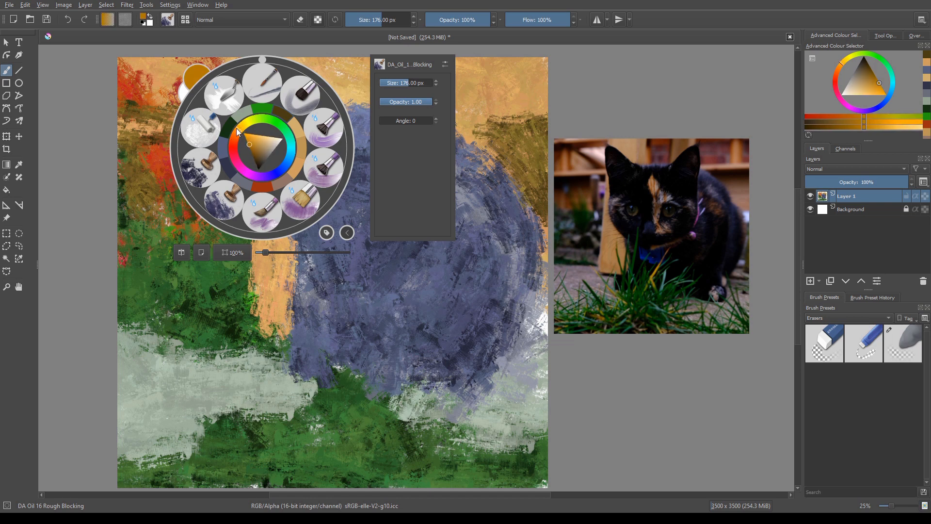
pyautogui.click(246, 139)
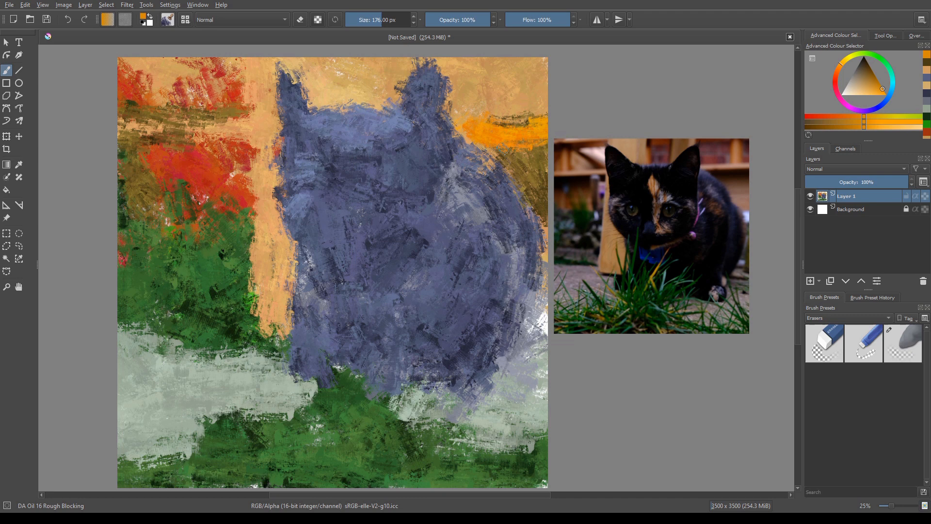
pyautogui.moveTo(509, 154); pyautogui.dragTo(531, 177)
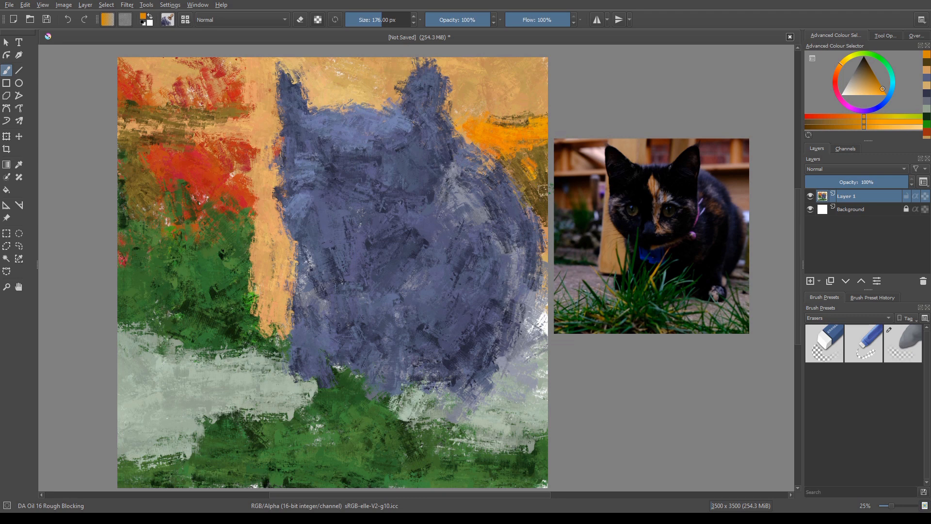
# Darken the brush colour to an orange-brown and repaint the background along the cat's back.
pyautogui.rightClick(278, 147)
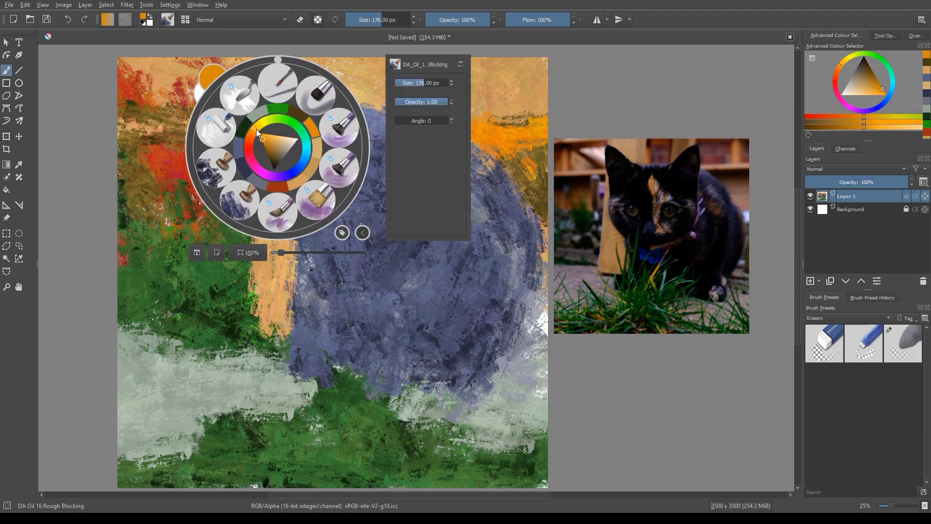
pyautogui.click(270, 157)
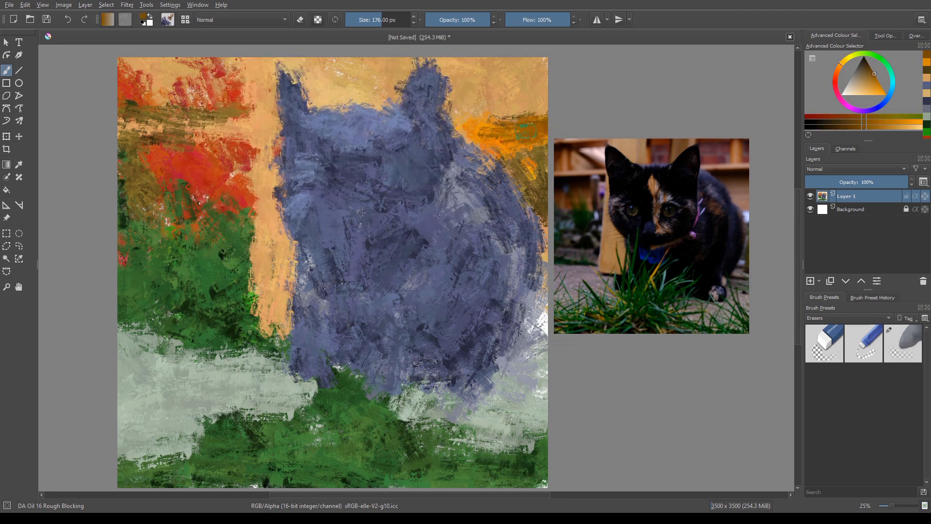
pyautogui.moveTo(527, 131)
pyautogui.mouseDown()
pyautogui.moveTo(493, 127)
pyautogui.moveTo(542, 201)
pyautogui.moveTo(553, 177)
pyautogui.moveTo(540, 130)
pyautogui.moveTo(554, 225)
pyautogui.moveTo(545, 204)
pyautogui.moveTo(545, 270)
pyautogui.mouseUp()
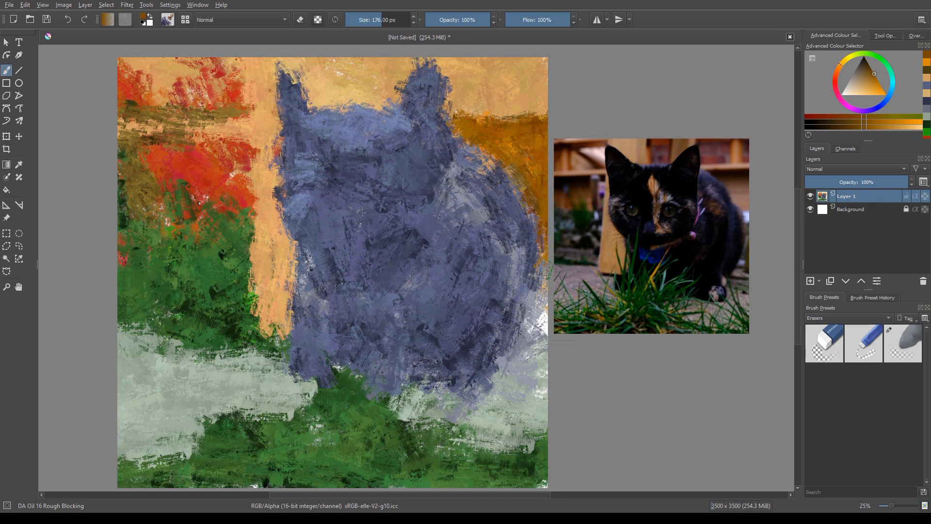
pyautogui.moveTo(479, 146); pyautogui.dragTo(532, 204)
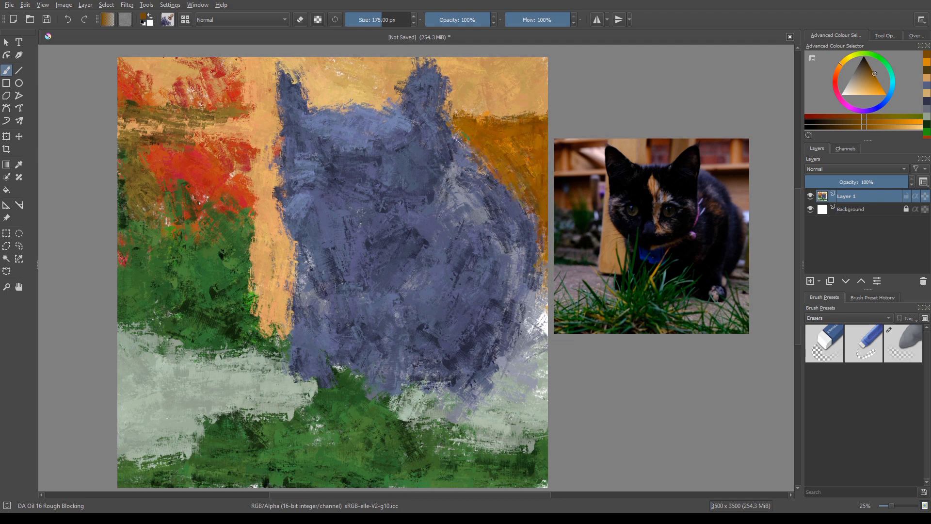
# Paint the upper background beside the right ear and between the ears in orange-brown, leaving a light beam at the right.
pyautogui.moveTo(541, 79); pyautogui.dragTo(461, 92)
pyautogui.moveTo(545, 61); pyautogui.dragTo(467, 63)
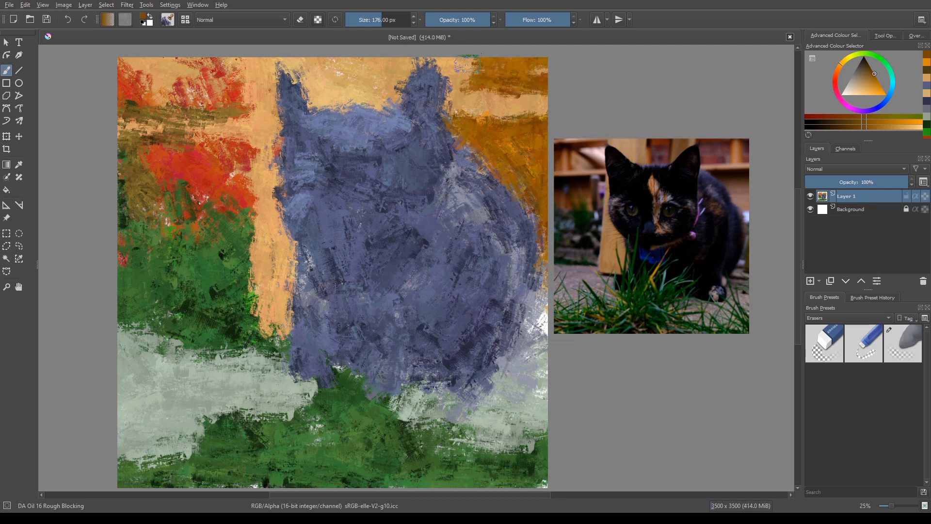
pyautogui.moveTo(546, 77); pyautogui.dragTo(473, 101)
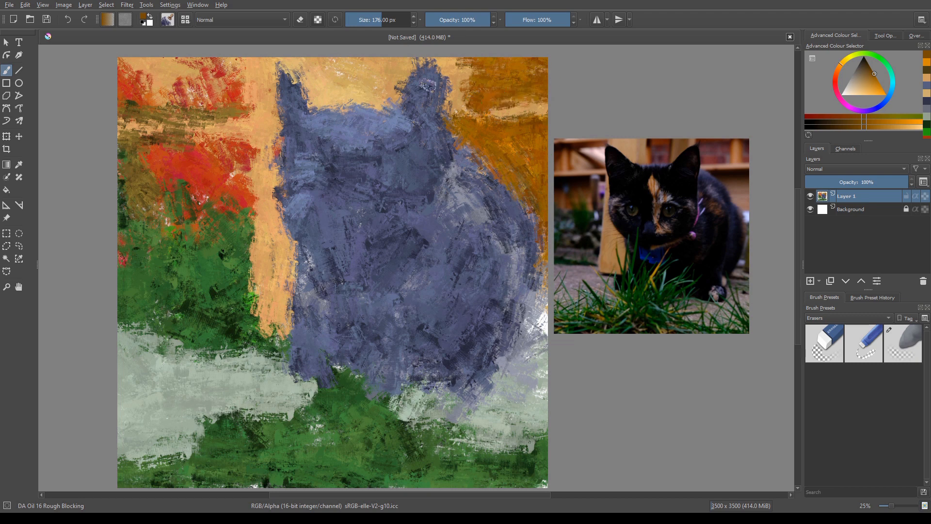
pyautogui.moveTo(449, 59)
pyautogui.mouseDown()
pyautogui.moveTo(466, 103)
pyautogui.moveTo(433, 59)
pyautogui.moveTo(391, 97)
pyautogui.moveTo(339, 68)
pyautogui.moveTo(351, 53)
pyautogui.moveTo(350, 100)
pyautogui.mouseUp()
pyautogui.moveTo(350, 99)
pyautogui.mouseDown()
pyautogui.moveTo(362, 48)
pyautogui.moveTo(372, 91)
pyautogui.moveTo(383, 52)
pyautogui.mouseUp()
pyautogui.moveTo(382, 52)
pyautogui.mouseDown()
pyautogui.moveTo(376, 88)
pyautogui.moveTo(337, 90)
pyautogui.moveTo(328, 67)
pyautogui.moveTo(318, 87)
pyautogui.moveTo(321, 45)
pyautogui.moveTo(327, 97)
pyautogui.mouseUp()
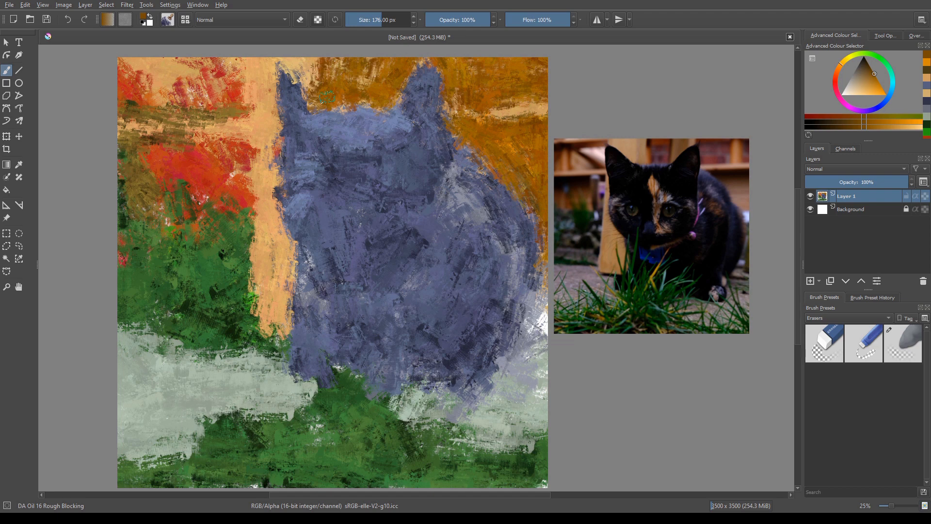
# Paint orange-brown along the canvas's upper left edge, under the beam and down into the foliage.
pyautogui.moveTo(212, 52); pyautogui.dragTo(128, 64)
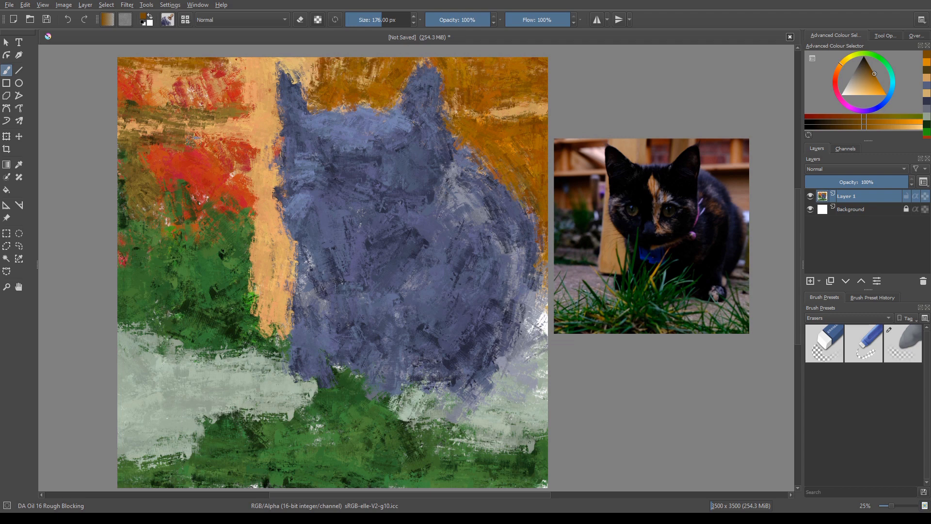
pyautogui.moveTo(191, 143)
pyautogui.mouseDown()
pyautogui.moveTo(149, 151)
pyautogui.moveTo(119, 138)
pyautogui.mouseUp()
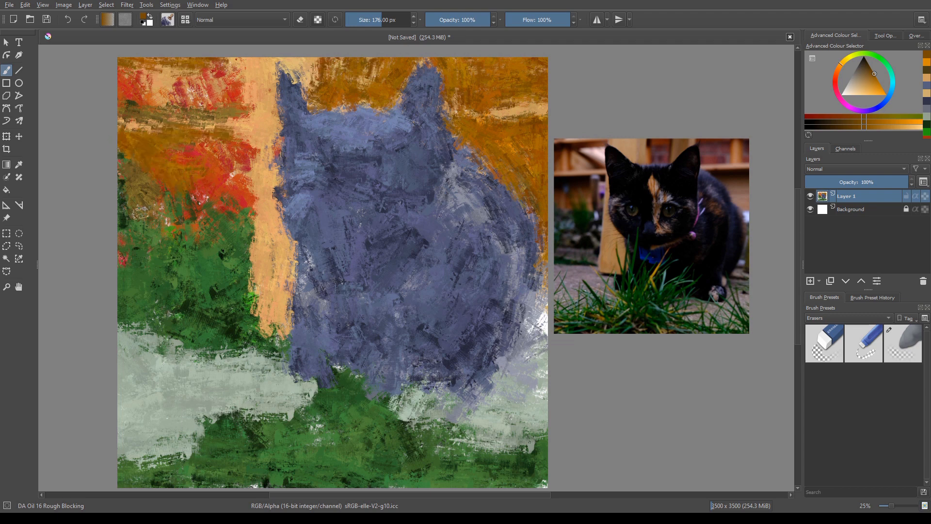
pyautogui.moveTo(122, 184)
pyautogui.mouseDown()
pyautogui.moveTo(140, 202)
pyautogui.moveTo(137, 246)
pyautogui.moveTo(174, 230)
pyautogui.mouseUp()
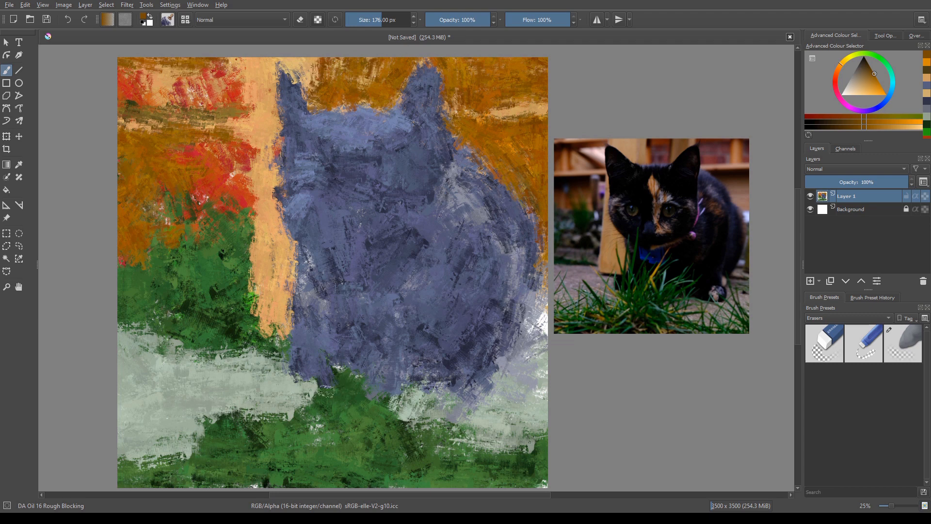
# Sample a green from the grass and paint two upright grass strokes over the cat's chest and front leg.
pyautogui.keyDown('ctrl'); pyautogui.click(357, 417); pyautogui.keyUp('ctrl')
pyautogui.moveTo(325, 323); pyautogui.dragTo(334, 395)
pyautogui.moveTo(349, 275); pyautogui.dragTo(346, 399)
# Switch to the DA Oil 17 Stains brush, try a green stroke across the cat's head, and undo it.
pyautogui.rightClick(145, 377)
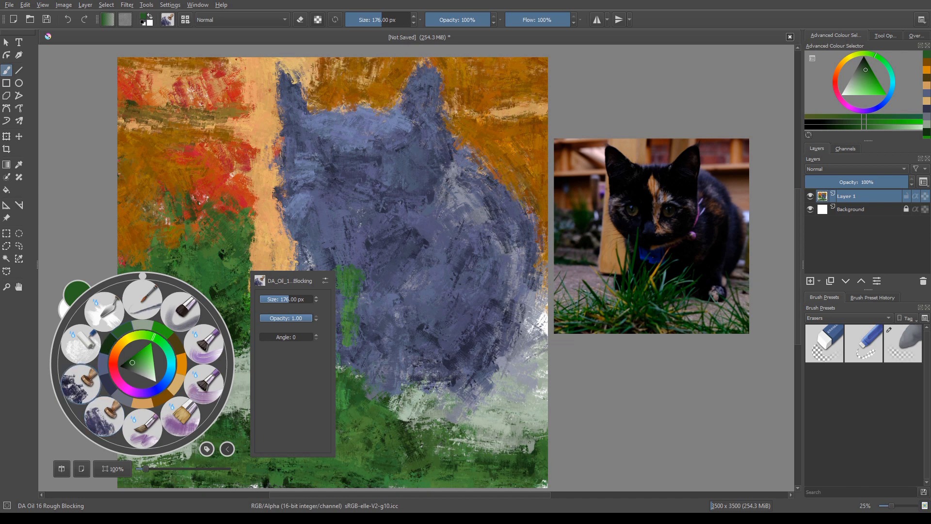
pyautogui.click(80, 383)
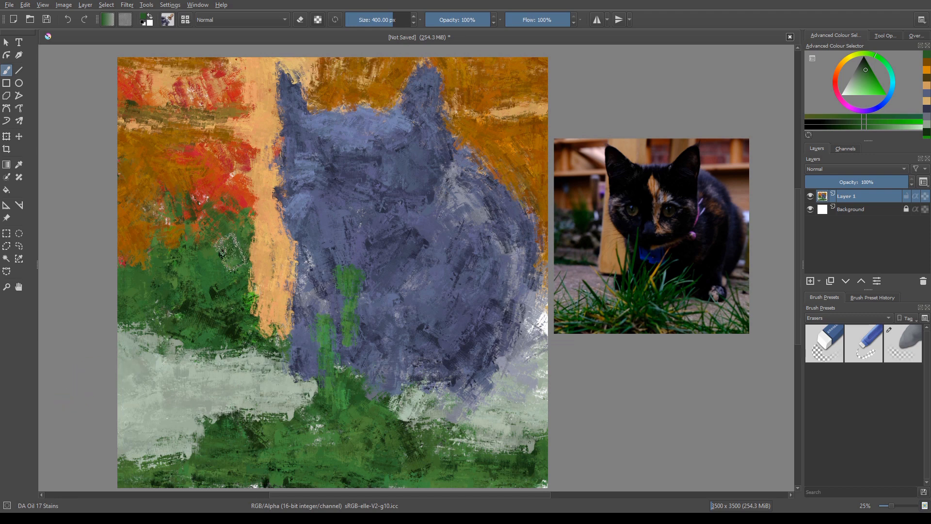
pyautogui.moveTo(407, 175)
pyautogui.mouseDown()
pyautogui.moveTo(451, 116)
pyautogui.moveTo(390, 219)
pyautogui.mouseUp()
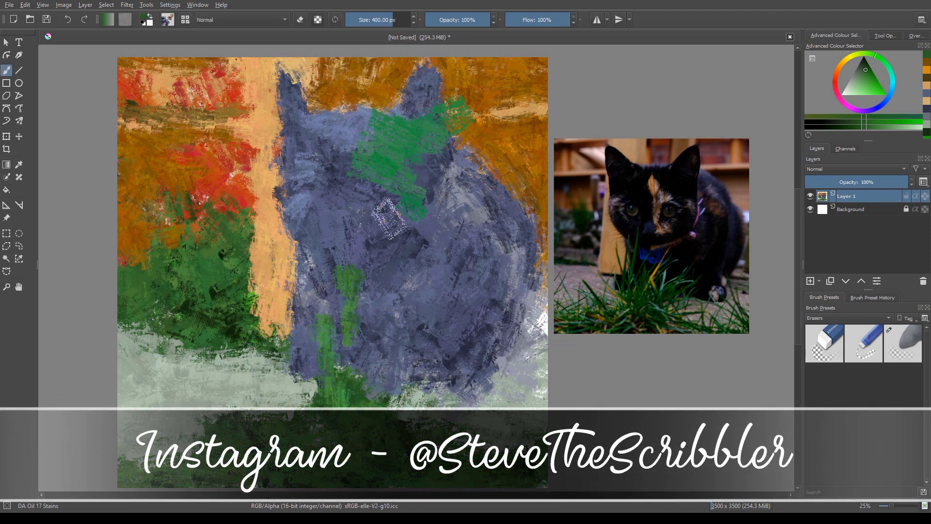
pyautogui.hotkey('ctrl', 'z')
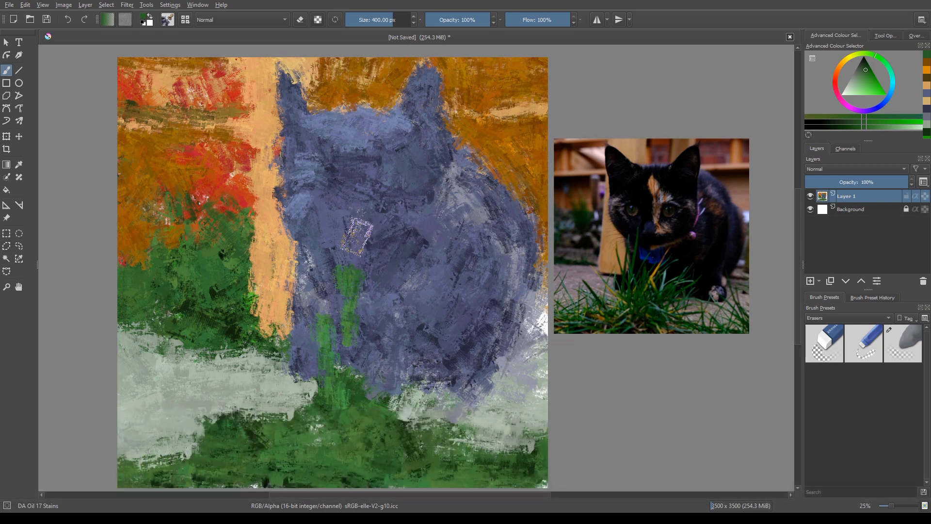
# Paint dark blue stain patches over the right side of the cat's face, its chest and its flank with a 281 px brush.
pyautogui.press('[')
pyautogui.press('[')
pyautogui.press('[')
pyautogui.press('[')
pyautogui.press('[')
pyautogui.press('[')
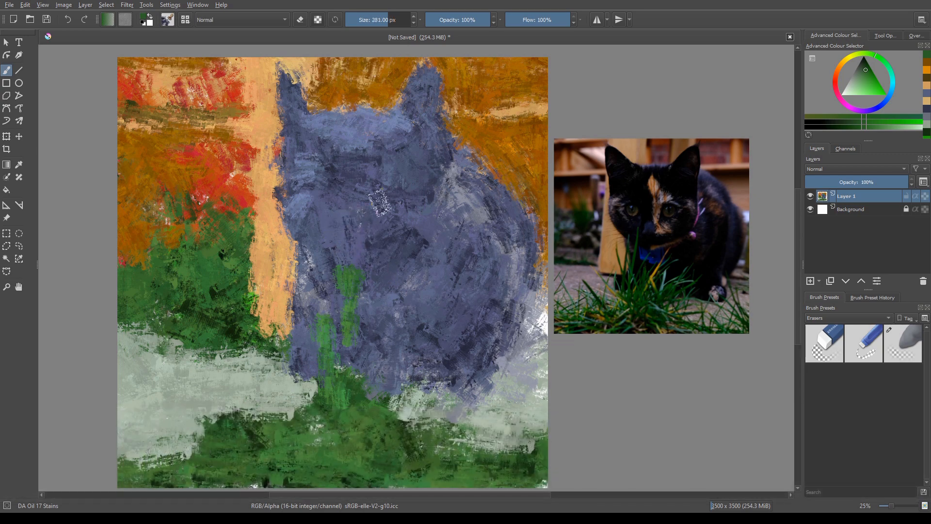
pyautogui.rightClick(328, 226)
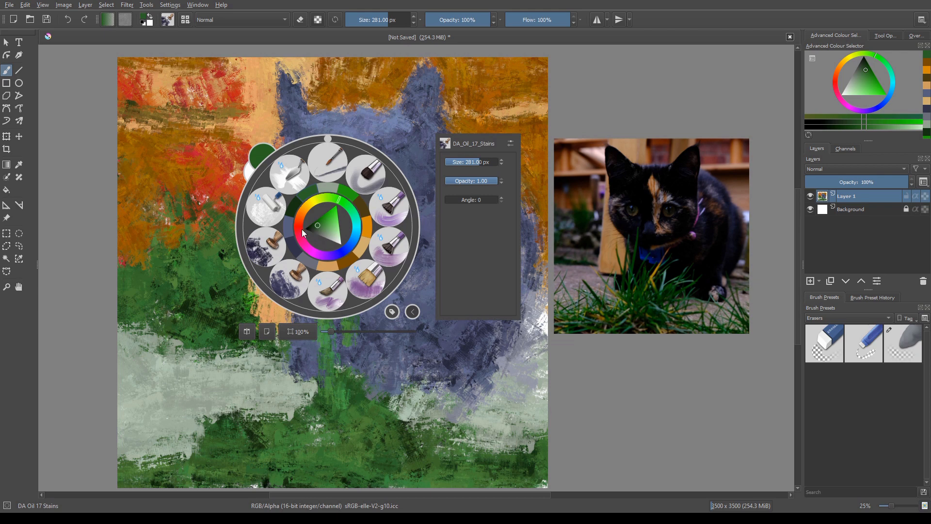
pyautogui.moveTo(332, 258)
pyautogui.mouseDown()
pyautogui.moveTo(342, 248)
pyautogui.moveTo(340, 216)
pyautogui.mouseUp()
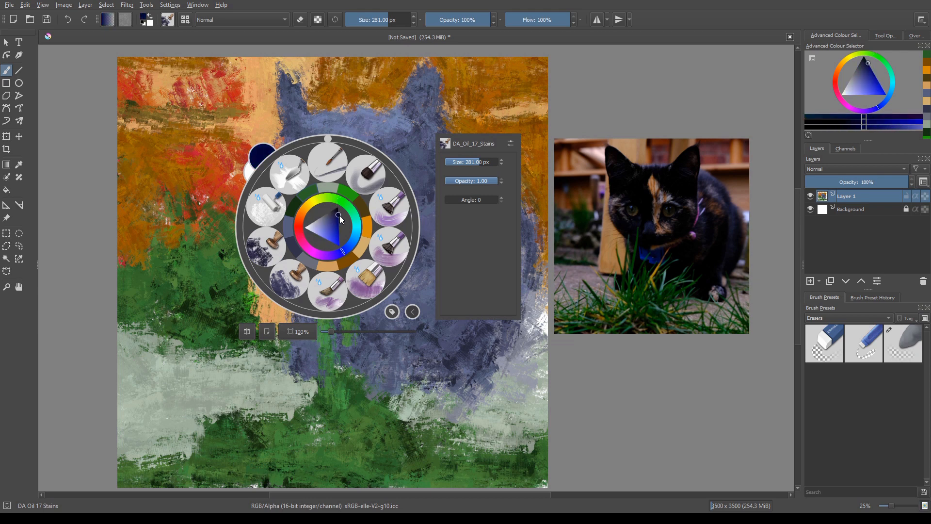
pyautogui.rightClick(332, 222)
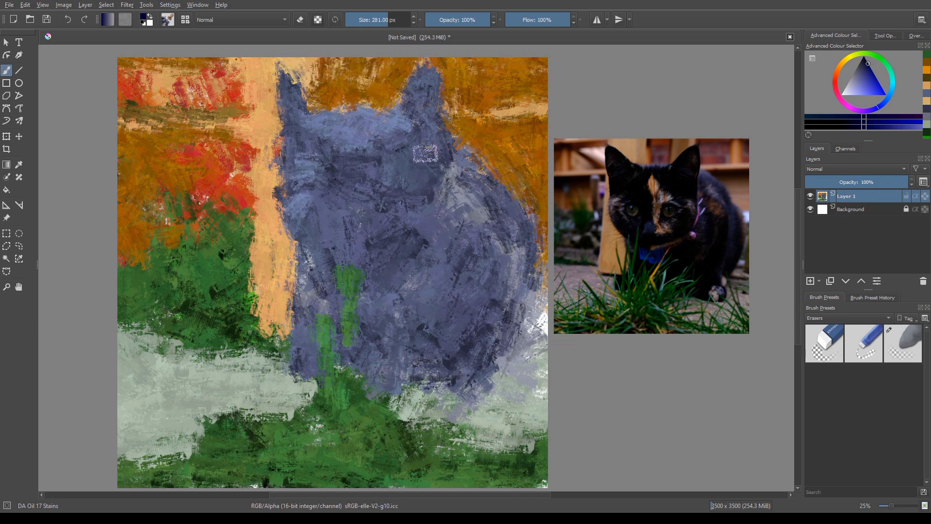
pyautogui.moveTo(391, 132); pyautogui.dragTo(426, 166)
pyautogui.moveTo(371, 198)
pyautogui.mouseDown()
pyautogui.moveTo(388, 239)
pyautogui.moveTo(463, 308)
pyautogui.mouseUp()
pyautogui.moveTo(418, 328); pyautogui.dragTo(454, 356)
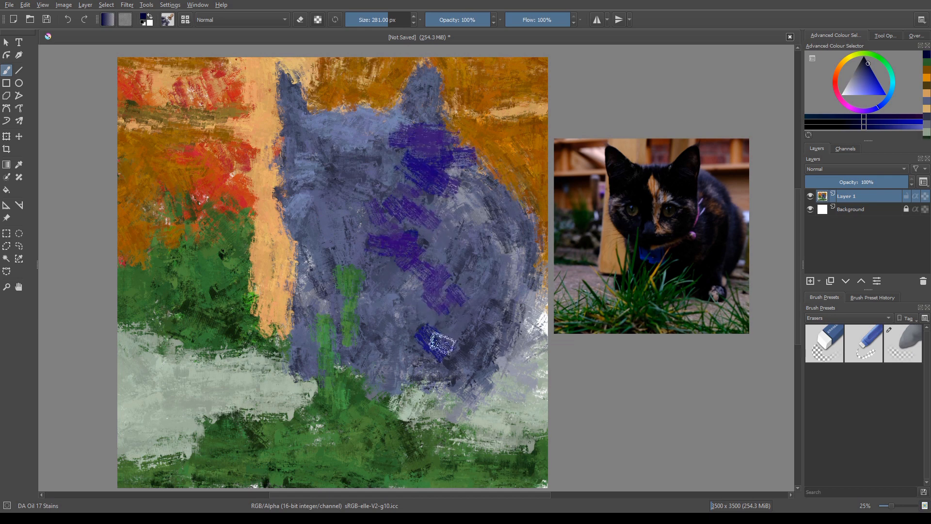
pyautogui.moveTo(482, 271)
pyautogui.mouseDown()
pyautogui.moveTo(514, 328)
pyautogui.moveTo(482, 336)
pyautogui.moveTo(461, 374)
pyautogui.mouseUp()
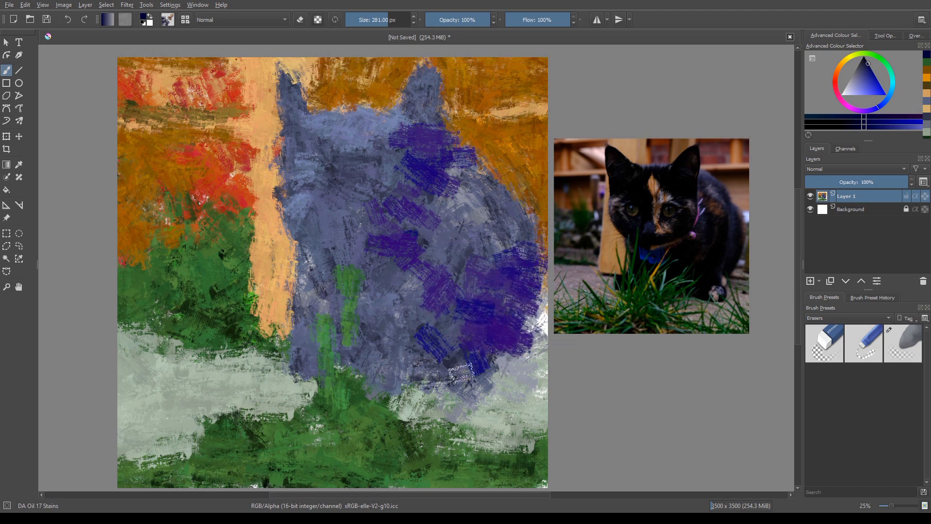
# Sample oranges and reds from the left background and dab them over the background beside the cat's right ear with a 165 px brush.
pyautogui.press('[')
pyautogui.press('[')
pyautogui.keyDown('ctrl'); pyautogui.click(212, 140); pyautogui.keyUp('ctrl')
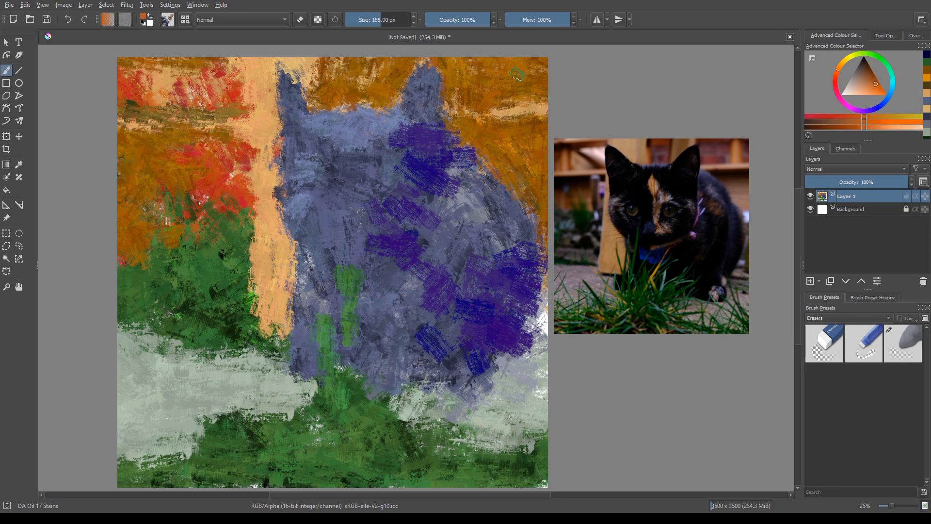
pyautogui.moveTo(517, 74); pyautogui.dragTo(538, 88)
pyautogui.keyDown('ctrl'); pyautogui.click(222, 178); pyautogui.keyUp('ctrl')
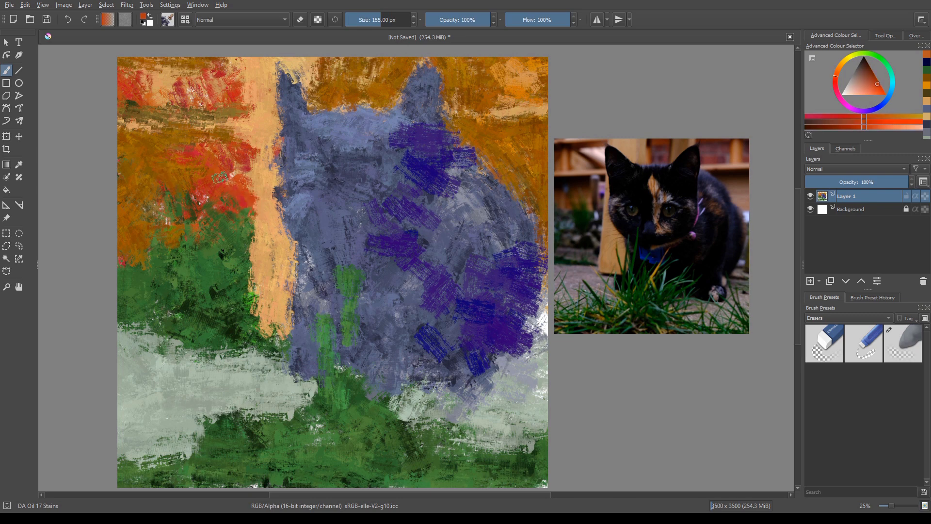
pyautogui.moveTo(478, 93)
pyautogui.mouseDown()
pyautogui.moveTo(546, 103)
pyautogui.moveTo(480, 121)
pyautogui.moveTo(456, 111)
pyautogui.mouseUp()
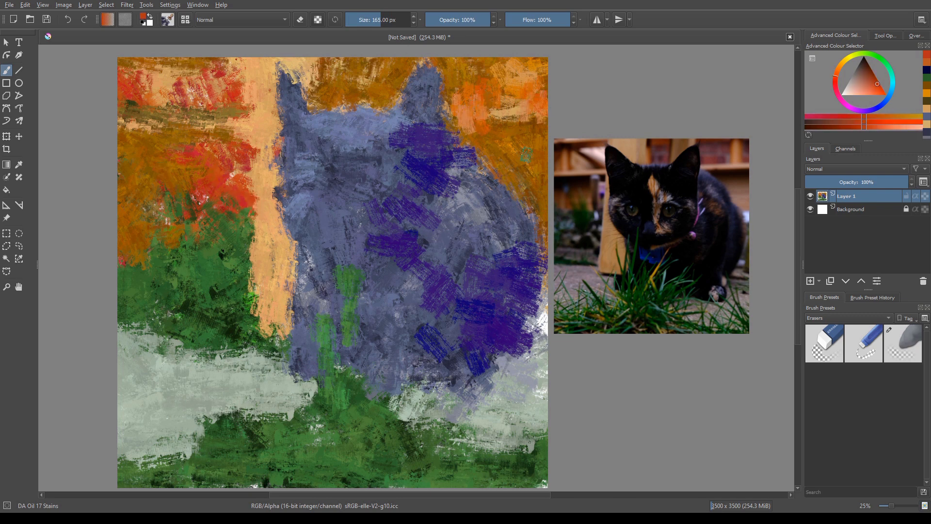
pyautogui.moveTo(550, 137); pyautogui.dragTo(502, 143)
pyautogui.keyDown('ctrl'); pyautogui.click(242, 210); pyautogui.keyUp('ctrl')
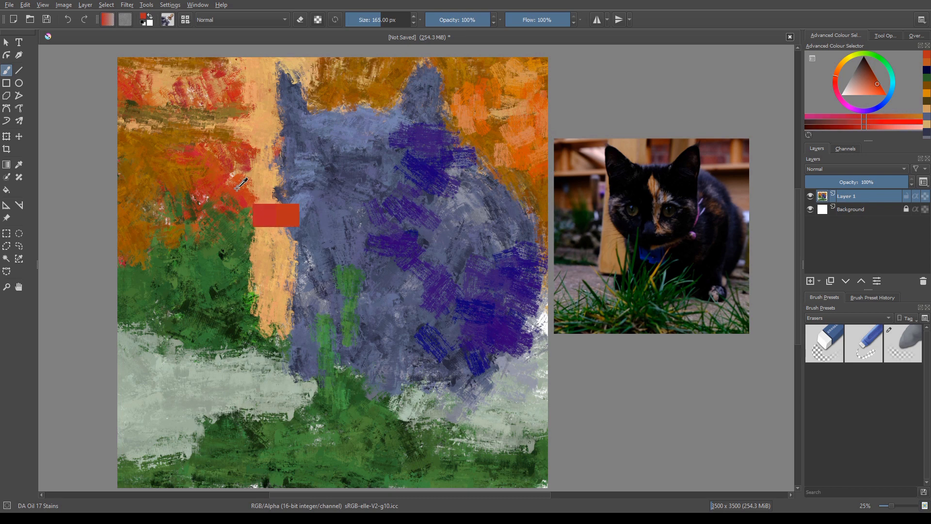
pyautogui.moveTo(514, 116); pyautogui.dragTo(502, 143)
pyautogui.moveTo(468, 138); pyautogui.dragTo(469, 151)
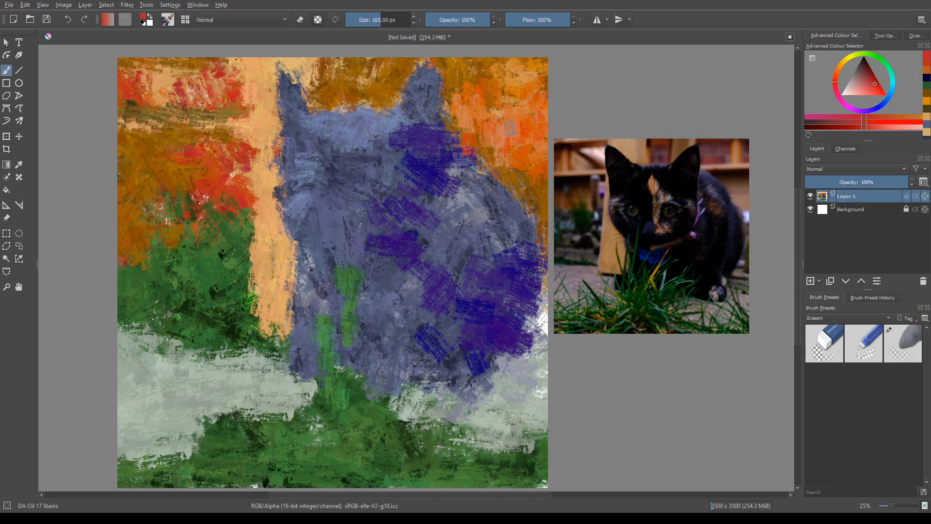
pyautogui.moveTo(519, 96); pyautogui.dragTo(517, 111)
pyautogui.moveTo(512, 63); pyautogui.dragTo(521, 75)
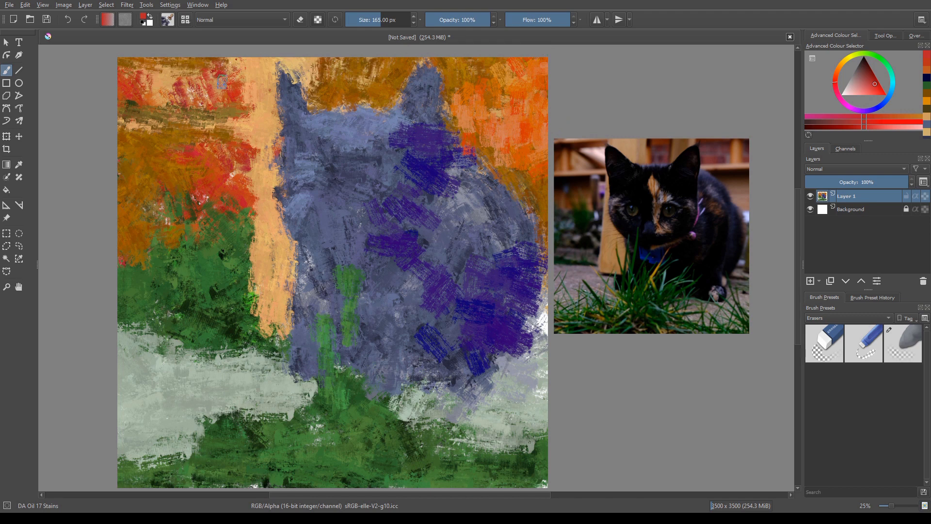
# Add short red strokes over the orange-red background areas left of the beam.
pyautogui.moveTo(222, 74); pyautogui.dragTo(218, 98)
pyautogui.moveTo(208, 81)
pyautogui.mouseDown()
pyautogui.moveTo(205, 100)
pyautogui.moveTo(241, 108)
pyautogui.mouseUp()
pyautogui.moveTo(166, 81)
pyautogui.mouseDown()
pyautogui.moveTo(162, 111)
pyautogui.moveTo(145, 116)
pyautogui.mouseUp()
pyautogui.moveTo(222, 149)
pyautogui.mouseDown()
pyautogui.moveTo(209, 175)
pyautogui.moveTo(225, 172)
pyautogui.mouseUp()
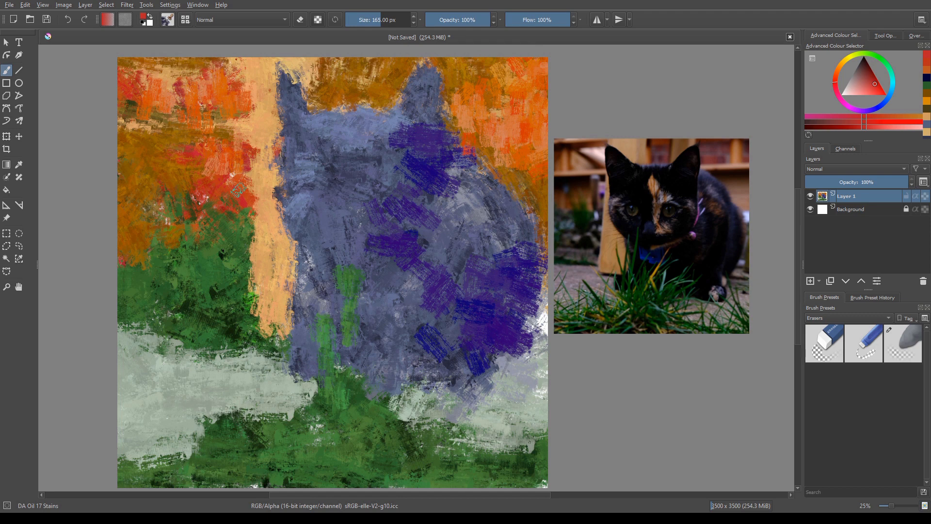
# Sample the pale grey-green ground colour and add short upright strokes across the ground left of the cat.
pyautogui.keyDown('ctrl'); pyautogui.click(167, 367); pyautogui.keyUp('ctrl')
pyautogui.moveTo(165, 322); pyautogui.dragTo(254, 349)
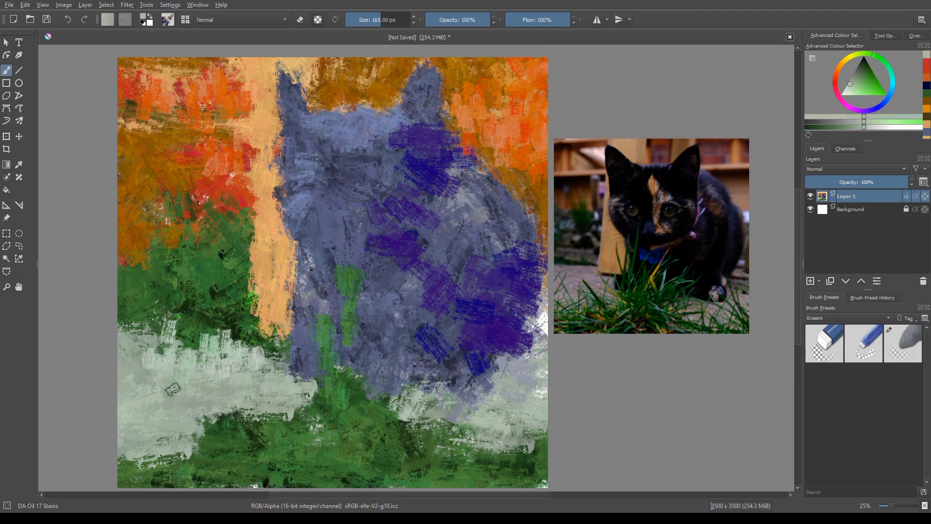
pyautogui.moveTo(210, 381); pyautogui.dragTo(205, 400)
pyautogui.moveTo(180, 378); pyautogui.dragTo(179, 401)
pyautogui.moveTo(150, 354)
pyautogui.mouseDown()
pyautogui.moveTo(147, 388)
pyautogui.moveTo(126, 392)
pyautogui.mouseUp()
pyautogui.moveTo(138, 349)
pyautogui.mouseDown()
pyautogui.moveTo(136, 397)
pyautogui.moveTo(123, 377)
pyautogui.mouseUp()
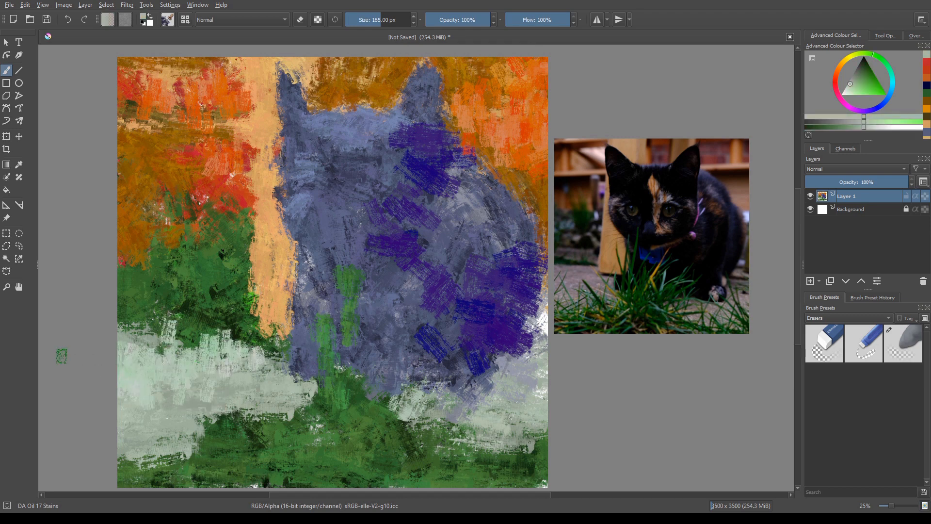
pyautogui.moveTo(293, 368)
pyautogui.mouseDown()
pyautogui.moveTo(287, 428)
pyautogui.moveTo(288, 402)
pyautogui.moveTo(315, 423)
pyautogui.mouseUp()
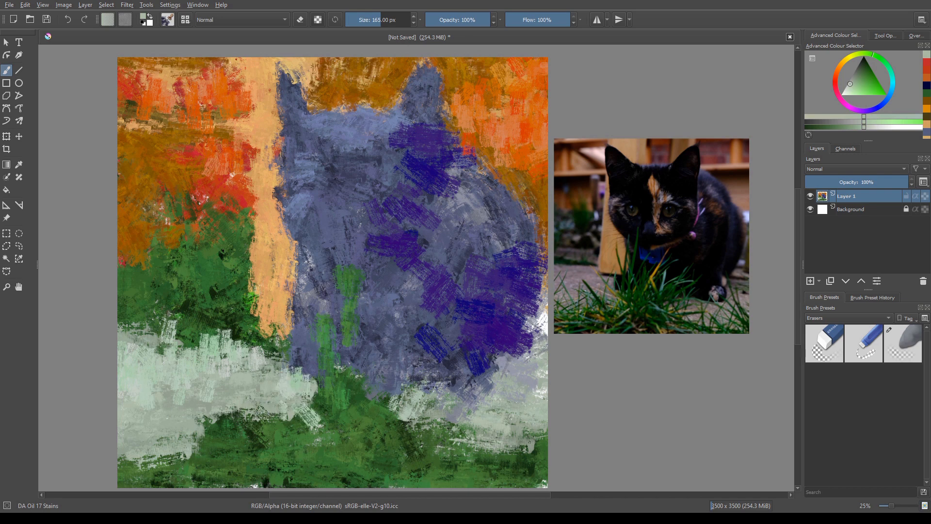
# Sample a green from the grass and paint strokes over the cat's front legs, lower chest and the grass below.
pyautogui.keyDown('ctrl'); pyautogui.click(341, 413); pyautogui.keyUp('ctrl')
pyautogui.moveTo(319, 278); pyautogui.dragTo(329, 279)
pyautogui.moveTo(317, 293)
pyautogui.mouseDown()
pyautogui.moveTo(329, 294)
pyautogui.moveTo(323, 391)
pyautogui.mouseUp()
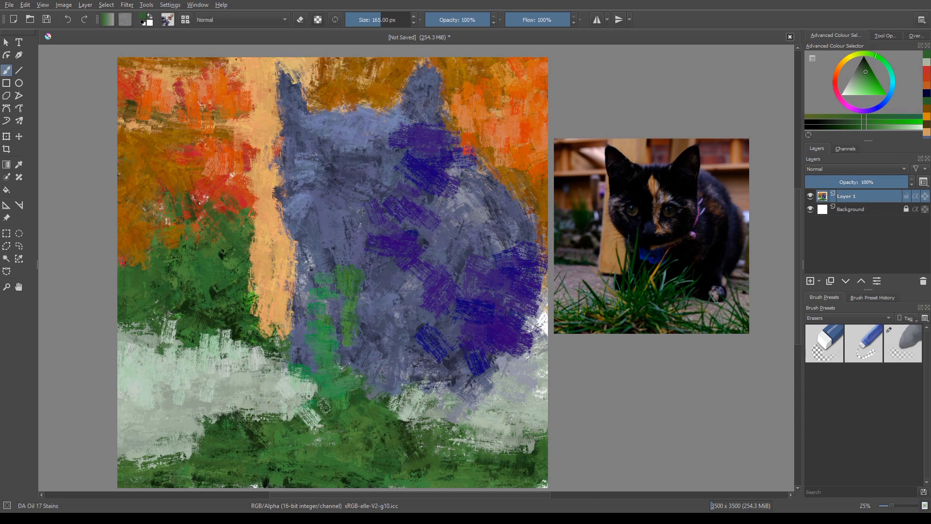
pyautogui.moveTo(383, 334); pyautogui.dragTo(356, 381)
pyautogui.moveTo(424, 372)
pyautogui.mouseDown()
pyautogui.moveTo(401, 408)
pyautogui.moveTo(401, 452)
pyautogui.mouseUp()
pyautogui.moveTo(430, 429); pyautogui.dragTo(432, 449)
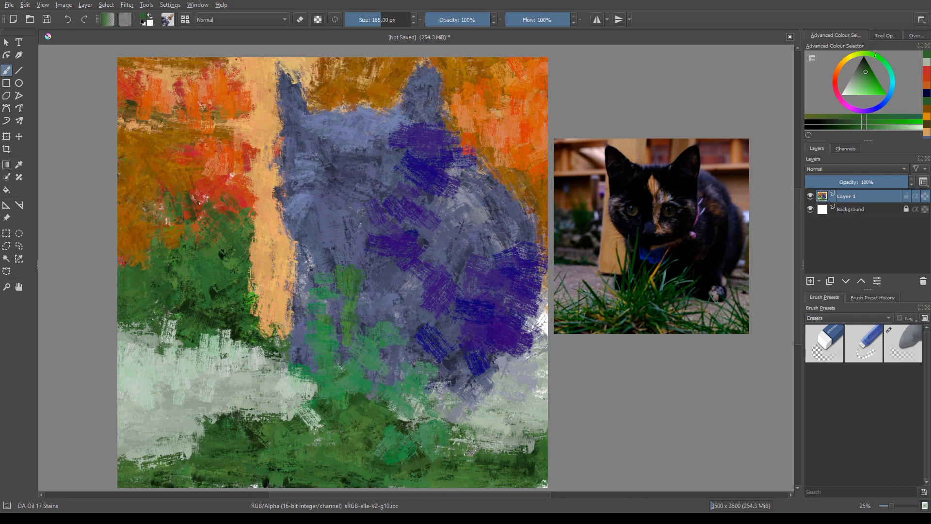
# Extend the green strokes over the cat's lower flank, hind paw and the pale ground in the lower right corner.
pyautogui.moveTo(496, 418); pyautogui.dragTo(482, 428)
pyautogui.moveTo(524, 422)
pyautogui.mouseDown()
pyautogui.moveTo(510, 429)
pyautogui.moveTo(530, 468)
pyautogui.mouseUp()
pyautogui.moveTo(505, 363); pyautogui.dragTo(494, 379)
pyautogui.moveTo(484, 363); pyautogui.dragTo(474, 378)
pyautogui.moveTo(495, 321); pyautogui.dragTo(488, 331)
pyautogui.moveTo(470, 323); pyautogui.dragTo(449, 329)
pyautogui.moveTo(484, 341); pyautogui.dragTo(478, 343)
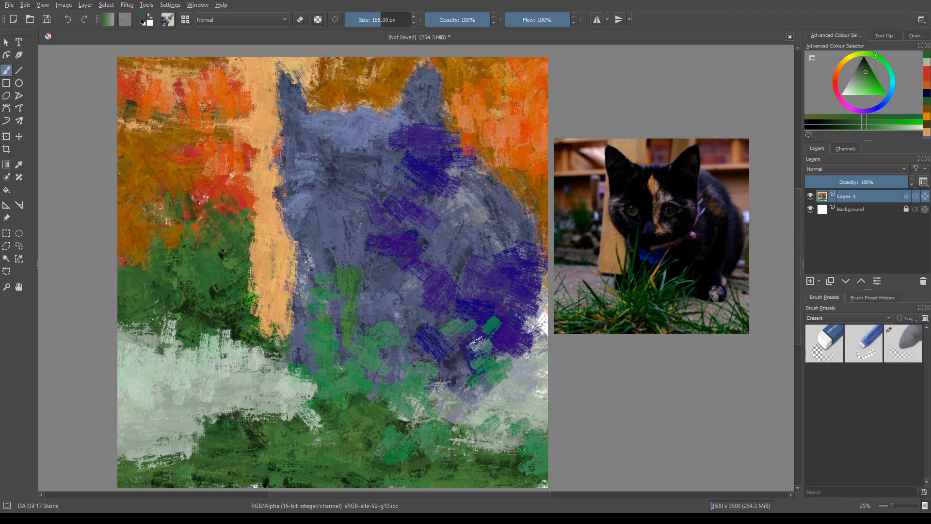
pyautogui.moveTo(531, 371); pyautogui.dragTo(505, 388)
pyautogui.moveTo(532, 388); pyautogui.dragTo(518, 407)
pyautogui.moveTo(502, 372)
pyautogui.mouseDown()
pyautogui.moveTo(489, 393)
pyautogui.moveTo(508, 441)
pyautogui.mouseUp()
pyautogui.moveTo(540, 400); pyautogui.dragTo(537, 431)
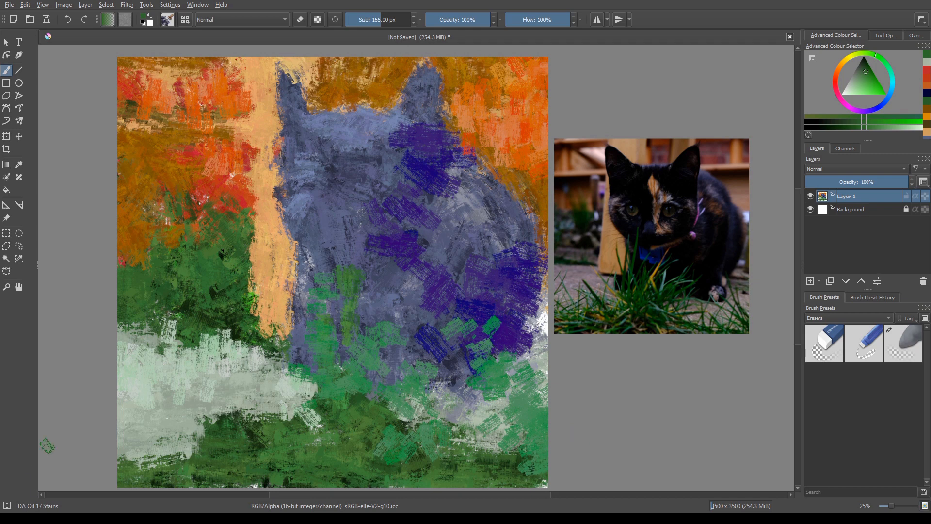
# Try green stain strokes over the orange background left of the beam, and undo them.
pyautogui.rightClick(234, 307)
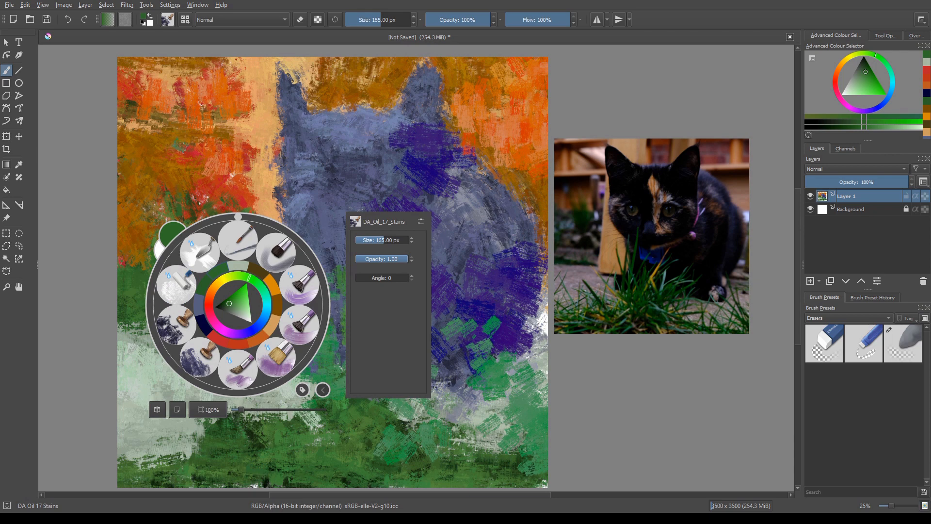
pyautogui.click(181, 146)
pyautogui.moveTo(179, 162); pyautogui.dragTo(162, 187)
pyautogui.moveTo(124, 168); pyautogui.dragTo(143, 155)
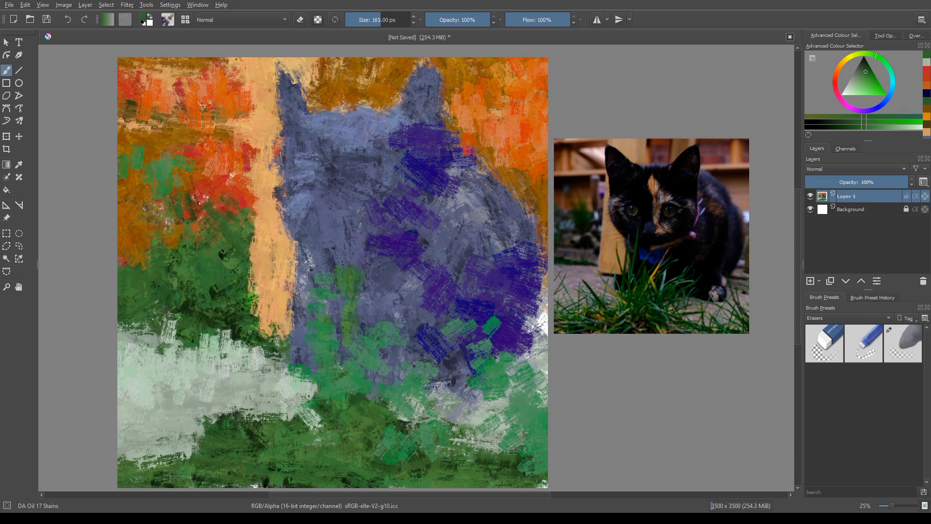
pyautogui.hotkey('ctrl', 'z')
# Switch to the DA Oil 18 Blender Stains brush and smear the orange-red background left of the beam down into the foliage.
pyautogui.rightClick(104, 249)
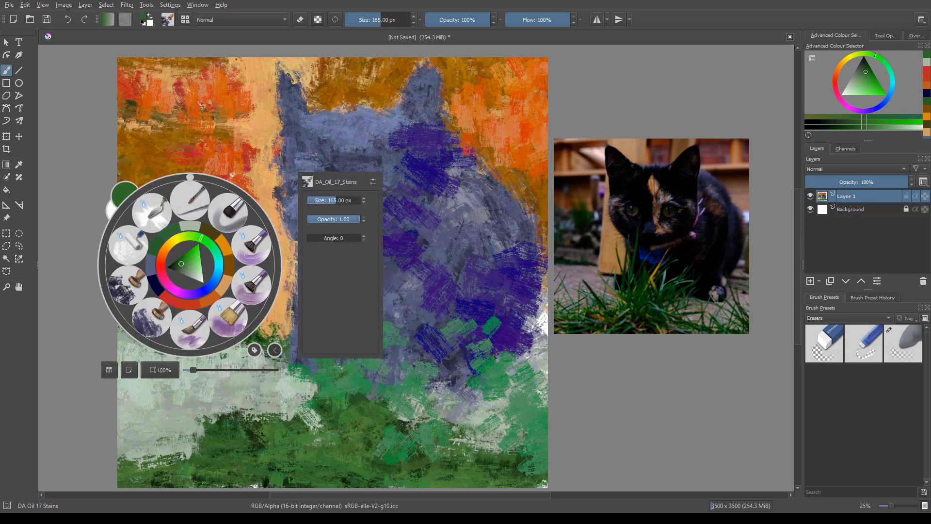
pyautogui.click(129, 250)
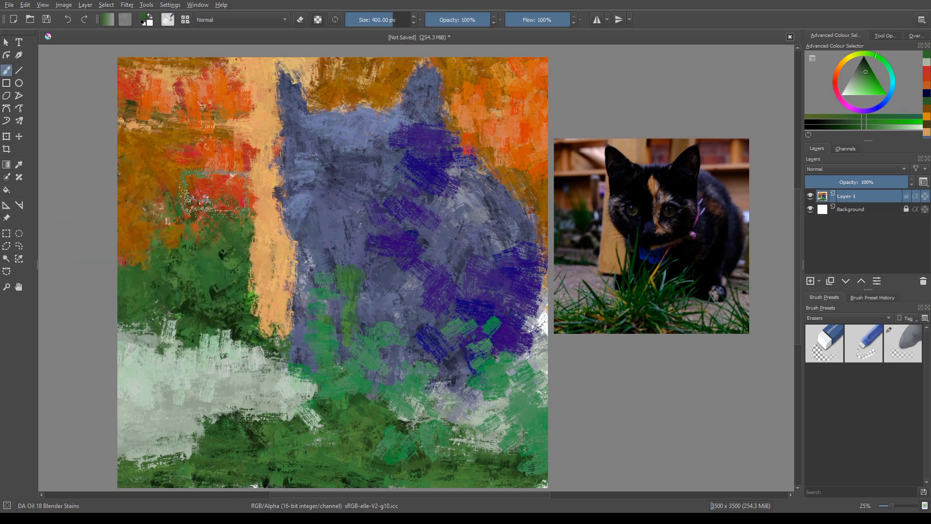
pyautogui.moveTo(158, 182)
pyautogui.mouseDown()
pyautogui.moveTo(133, 180)
pyautogui.moveTo(158, 196)
pyautogui.moveTo(137, 221)
pyautogui.moveTo(210, 262)
pyautogui.moveTo(128, 230)
pyautogui.moveTo(185, 283)
pyautogui.moveTo(132, 247)
pyautogui.mouseUp()
pyautogui.moveTo(214, 195)
pyautogui.mouseDown()
pyautogui.moveTo(224, 218)
pyautogui.moveTo(205, 220)
pyautogui.moveTo(191, 249)
pyautogui.moveTo(222, 278)
pyautogui.mouseUp()
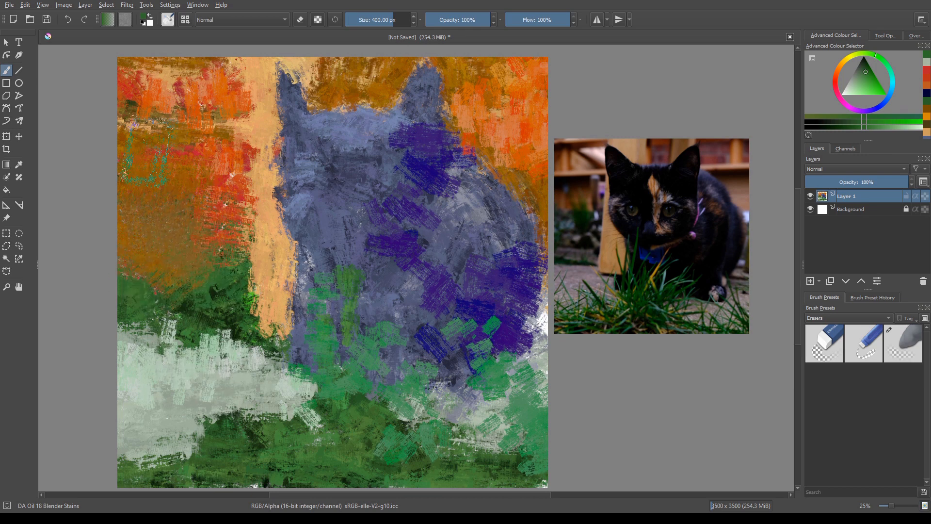
# Blend the orange background at the upper right down into the blue edge of the cat's back and flank.
pyautogui.moveTo(468, 92)
pyautogui.mouseDown()
pyautogui.moveTo(485, 77)
pyautogui.moveTo(478, 82)
pyautogui.moveTo(516, 82)
pyautogui.moveTo(494, 151)
pyautogui.moveTo(514, 203)
pyautogui.moveTo(466, 218)
pyautogui.moveTo(509, 267)
pyautogui.moveTo(512, 308)
pyautogui.mouseUp()
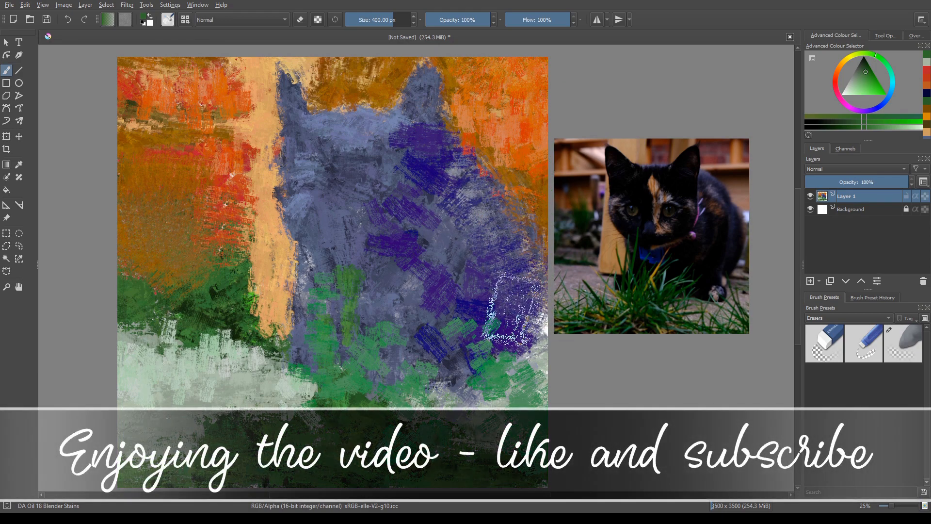
pyautogui.moveTo(489, 132)
pyautogui.mouseDown()
pyautogui.moveTo(471, 218)
pyautogui.moveTo(453, 154)
pyautogui.moveTo(494, 235)
pyautogui.mouseUp()
pyautogui.moveTo(461, 199)
pyautogui.mouseDown()
pyautogui.moveTo(492, 241)
pyautogui.moveTo(520, 313)
pyautogui.mouseUp()
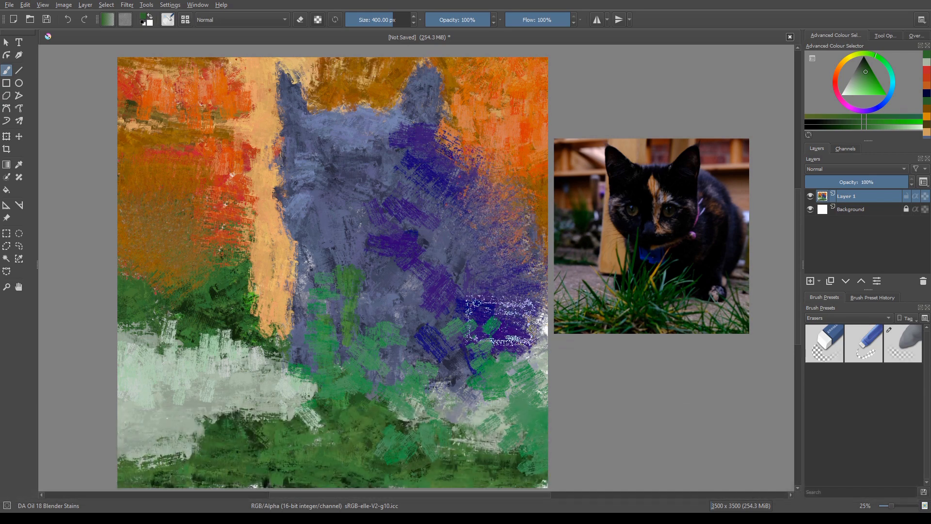
# Blend the beam's lower end, the pale ground, the foliage edge and the green strokes around the cat's hindquarters.
pyautogui.moveTo(286, 245); pyautogui.dragTo(290, 347)
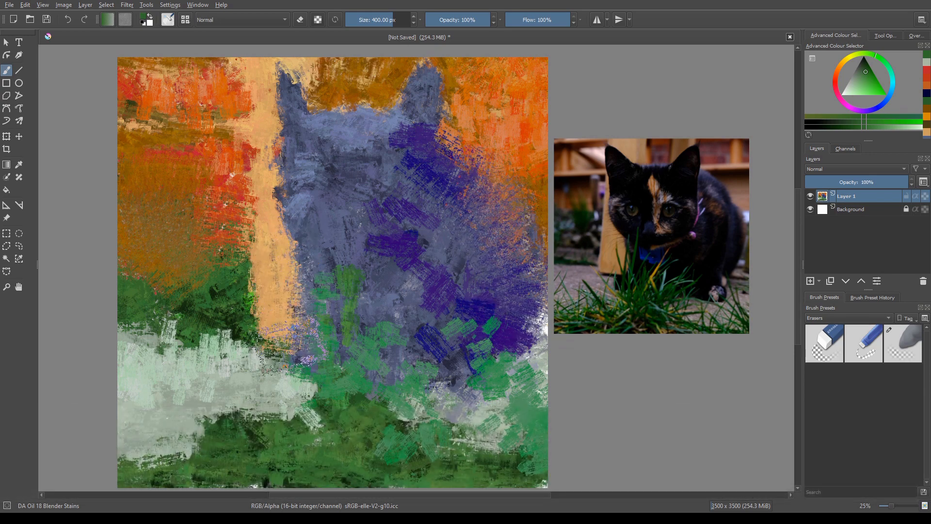
pyautogui.moveTo(338, 417); pyautogui.dragTo(308, 402)
pyautogui.moveTo(275, 436)
pyautogui.mouseDown()
pyautogui.moveTo(247, 440)
pyautogui.moveTo(266, 435)
pyautogui.moveTo(228, 379)
pyautogui.moveTo(296, 413)
pyautogui.moveTo(240, 438)
pyautogui.moveTo(216, 358)
pyautogui.moveTo(228, 435)
pyautogui.moveTo(192, 425)
pyautogui.moveTo(138, 433)
pyautogui.moveTo(170, 431)
pyautogui.mouseUp()
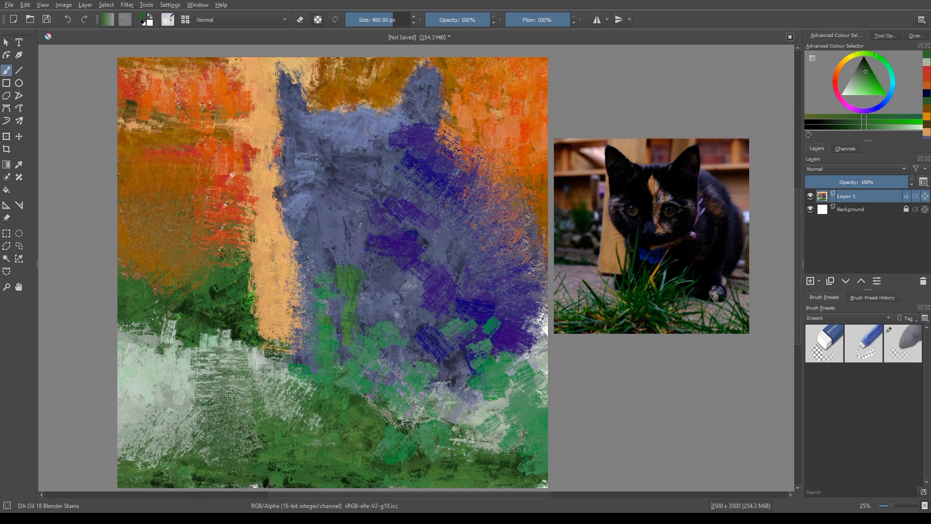
pyautogui.moveTo(406, 411)
pyautogui.mouseDown()
pyautogui.moveTo(430, 349)
pyautogui.moveTo(421, 415)
pyautogui.moveTo(436, 436)
pyautogui.moveTo(482, 320)
pyautogui.moveTo(489, 359)
pyautogui.moveTo(518, 398)
pyautogui.moveTo(477, 405)
pyautogui.moveTo(477, 434)
pyautogui.moveTo(547, 393)
pyautogui.moveTo(535, 461)
pyautogui.moveTo(479, 388)
pyautogui.moveTo(464, 444)
pyautogui.moveTo(493, 442)
pyautogui.moveTo(530, 378)
pyautogui.moveTo(573, 359)
pyautogui.mouseUp()
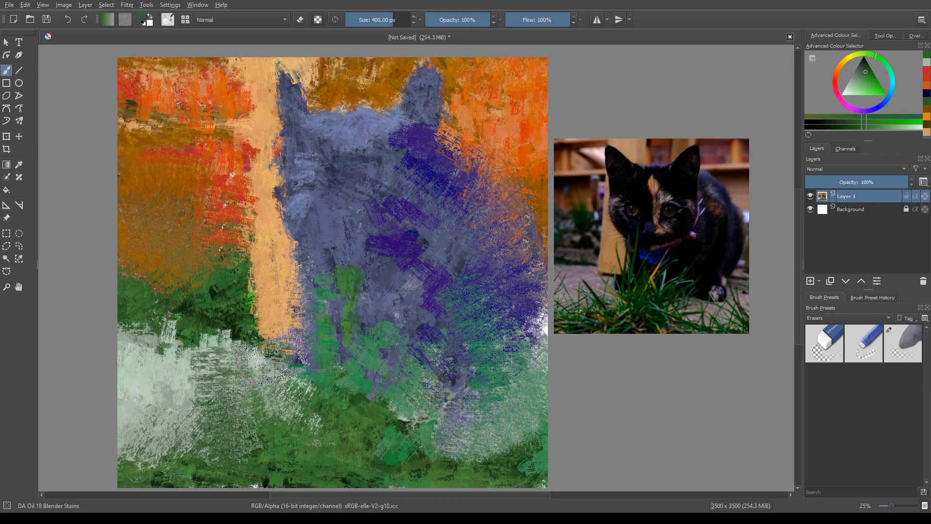
pyautogui.moveTo(274, 354)
pyautogui.mouseDown()
pyautogui.moveTo(185, 330)
pyautogui.moveTo(105, 323)
pyautogui.mouseUp()
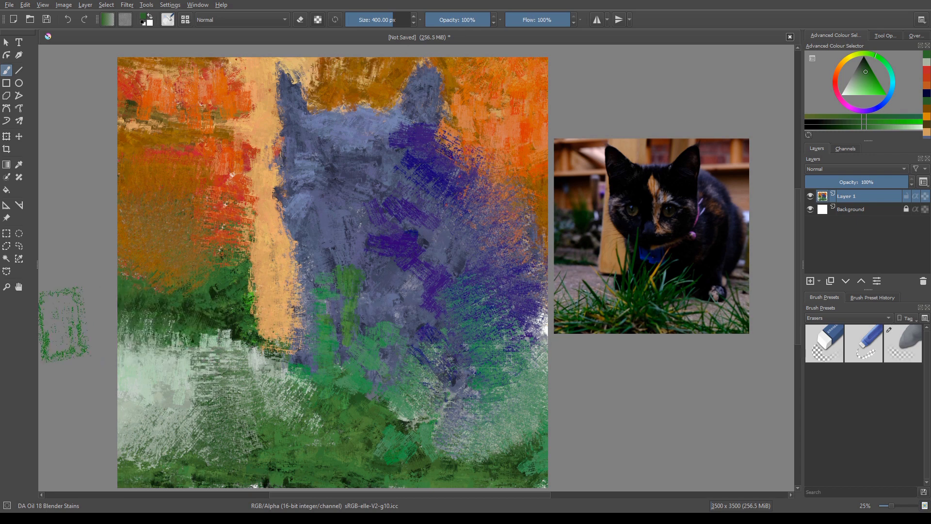
# Switch to the DA Oil 13 Blocking brush, try a green stroke on the cat's right cheek, and undo it.
pyautogui.rightClick(237, 279)
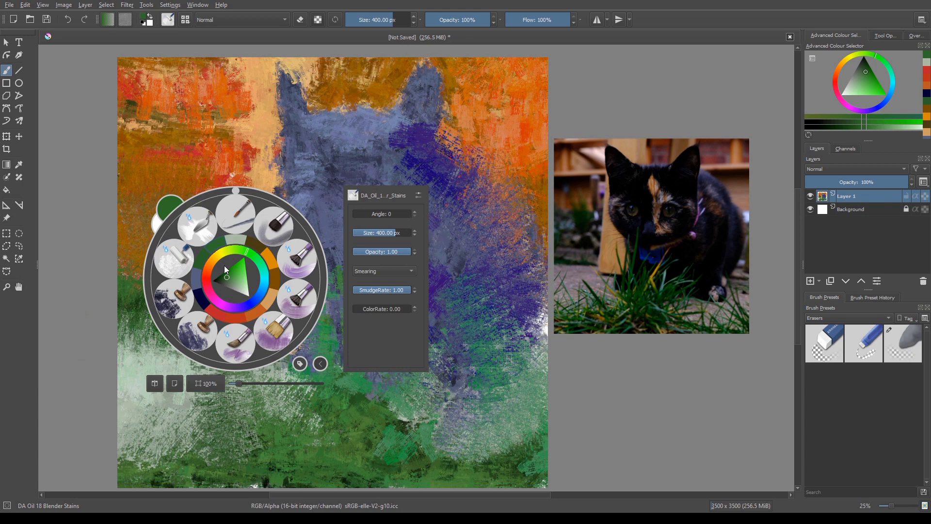
pyautogui.click(272, 330)
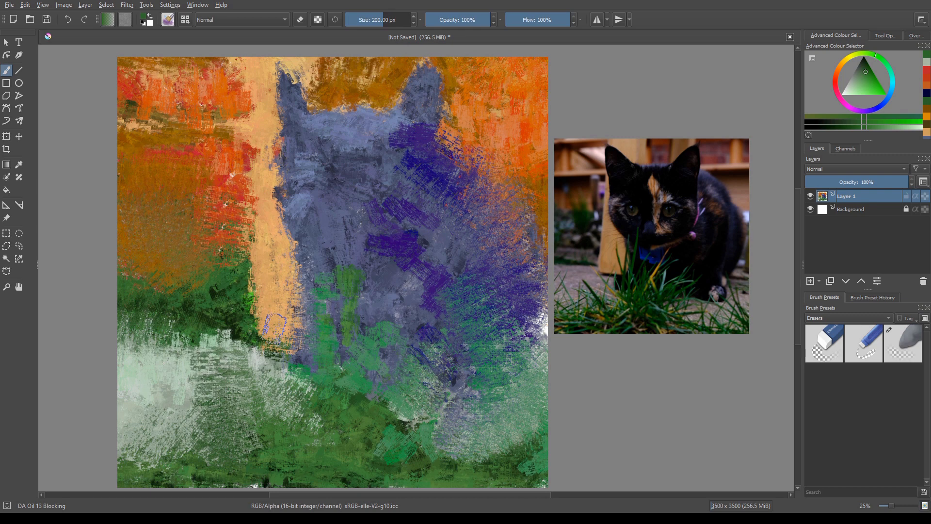
pyautogui.moveTo(414, 168); pyautogui.dragTo(395, 209)
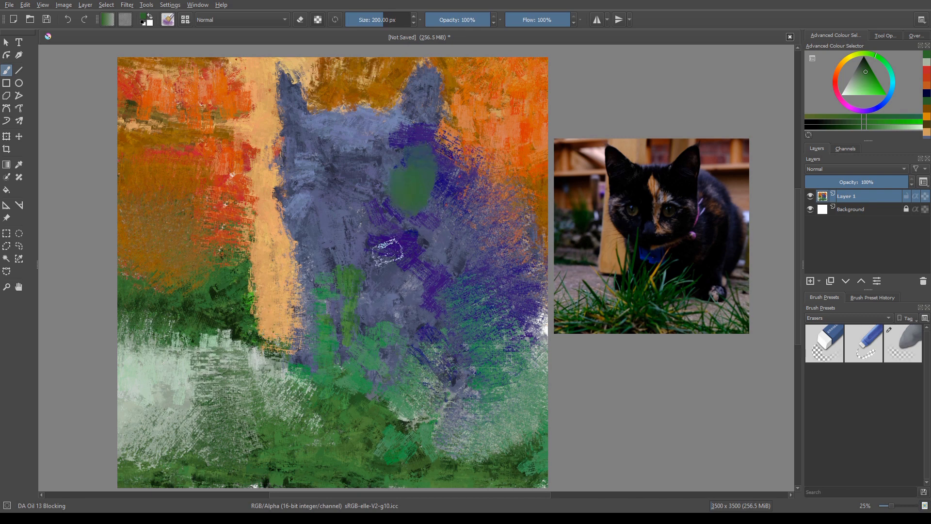
pyautogui.hotkey('ctrl', 'z')
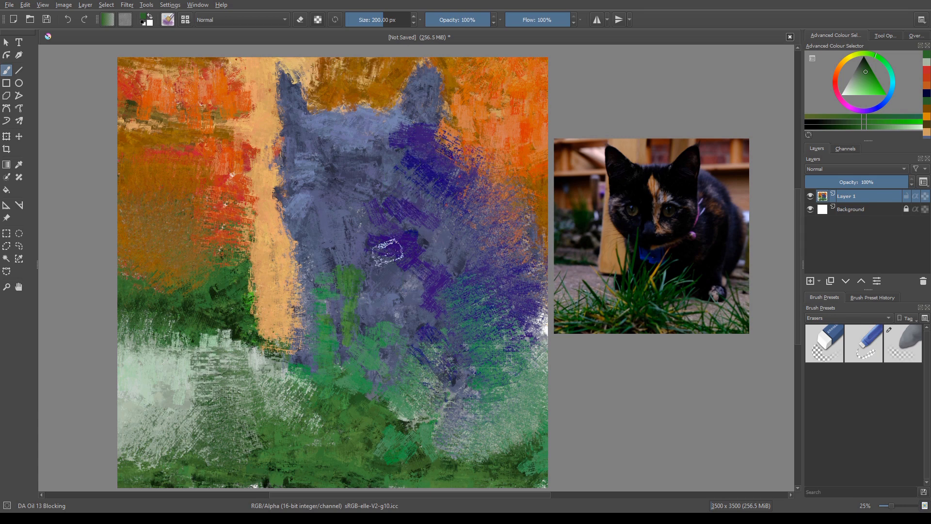
# Pick a dark navy blue and block in the right side of the cat's face with the 200 px brush.
pyautogui.rightClick(359, 245)
pyautogui.click(380, 264)
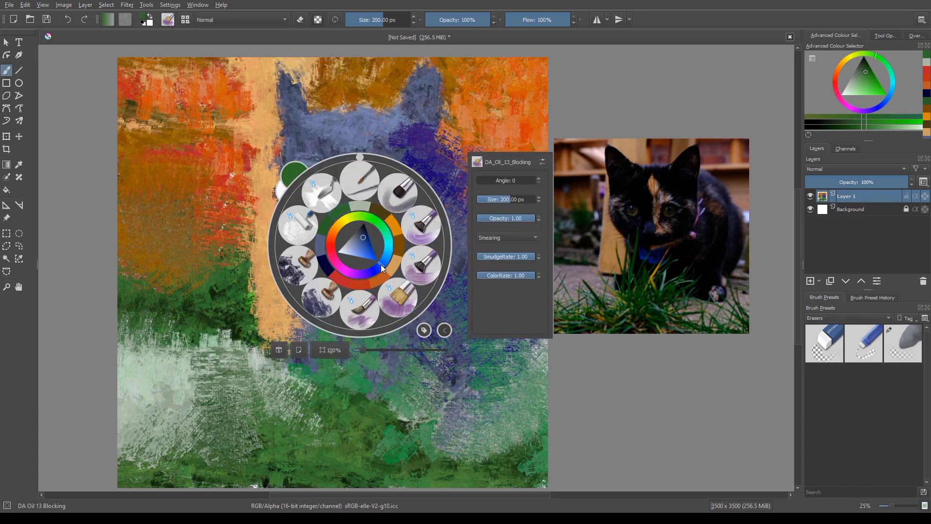
pyautogui.click(366, 233)
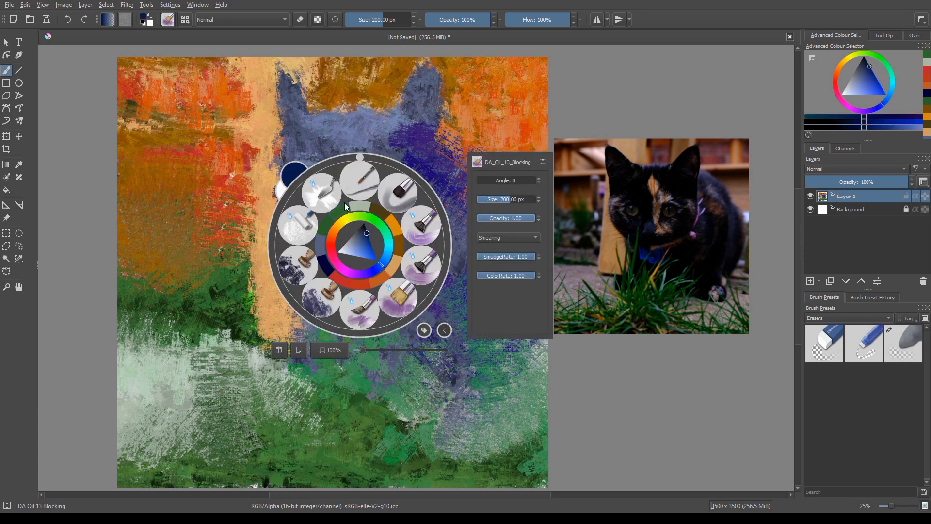
pyautogui.click(339, 132)
pyautogui.moveTo(406, 164)
pyautogui.mouseDown()
pyautogui.moveTo(420, 164)
pyautogui.moveTo(422, 150)
pyautogui.moveTo(430, 177)
pyautogui.moveTo(391, 160)
pyautogui.moveTo(407, 179)
pyautogui.moveTo(395, 216)
pyautogui.moveTo(422, 206)
pyautogui.moveTo(394, 210)
pyautogui.moveTo(380, 255)
pyautogui.moveTo(363, 223)
pyautogui.mouseUp()
# Reduce the brush size to 154 px and extend the navy across the right half of the cat's forehead.
pyautogui.press('[')
pyautogui.press('[')
pyautogui.press('[')
pyautogui.press('[')
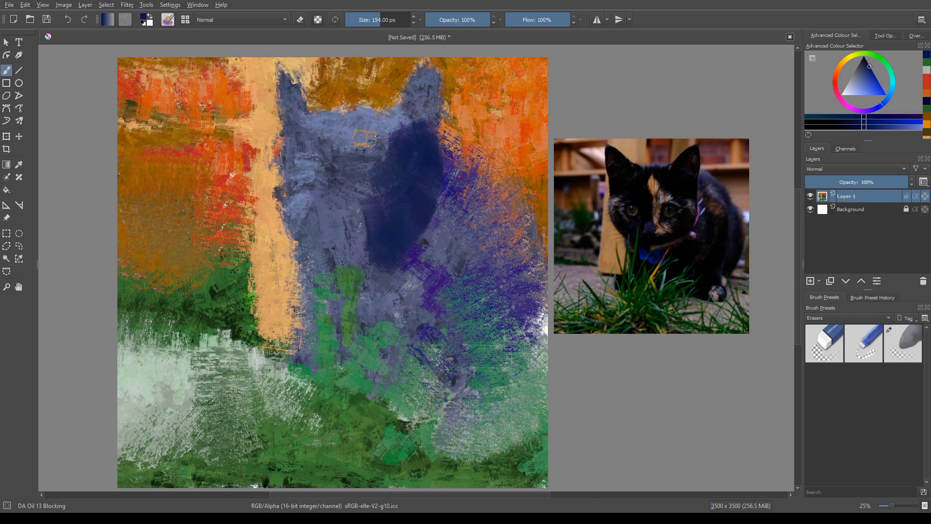
pyautogui.moveTo(359, 127)
pyautogui.mouseDown()
pyautogui.moveTo(374, 150)
pyautogui.moveTo(392, 143)
pyautogui.mouseUp()
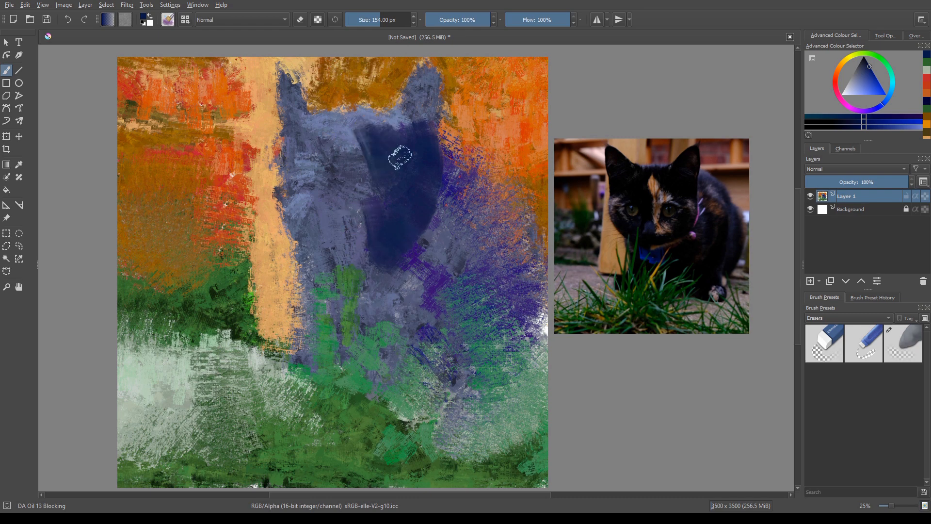
pyautogui.moveTo(417, 110); pyautogui.dragTo(421, 96)
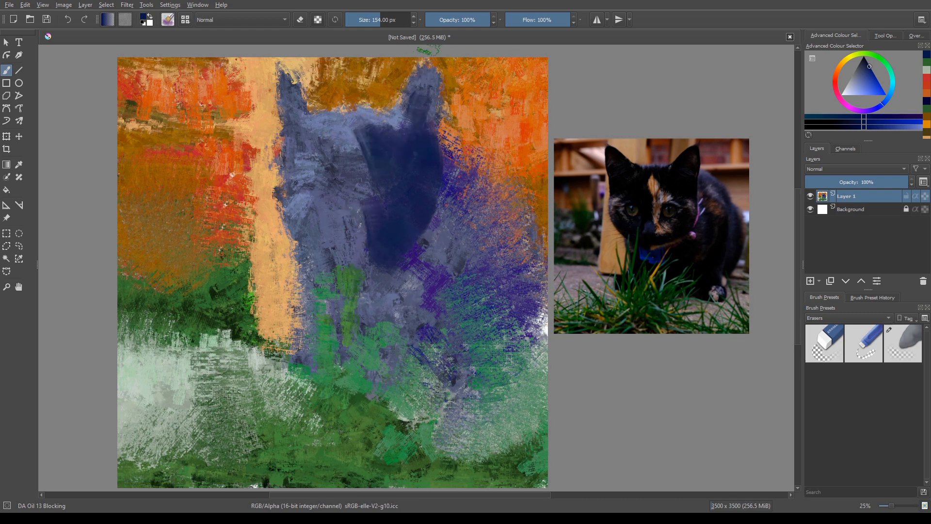
# Reduce the brush size to 90 px and paint the cat's right ear navy from its tip to the head.
pyautogui.press('[')
pyautogui.press('[')
pyautogui.press('[')
pyautogui.press('[')
pyautogui.press('[')
pyautogui.press('[')
pyautogui.press('[')
pyautogui.moveTo(434, 64); pyautogui.dragTo(433, 98)
pyautogui.moveTo(434, 64); pyautogui.dragTo(426, 117)
pyautogui.moveTo(435, 80); pyautogui.dragTo(421, 129)
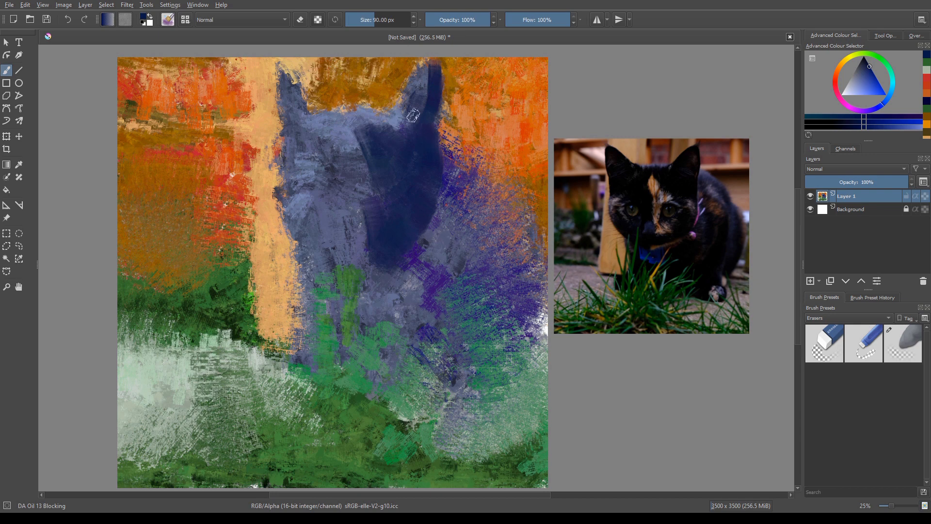
pyautogui.moveTo(432, 64); pyautogui.dragTo(405, 105)
# Firm up the navy along the nose side and chin, and cover the left ear and brow in the same navy.
pyautogui.moveTo(429, 64)
pyautogui.mouseDown()
pyautogui.moveTo(405, 106)
pyautogui.moveTo(419, 118)
pyautogui.moveTo(365, 121)
pyautogui.moveTo(370, 206)
pyautogui.mouseUp()
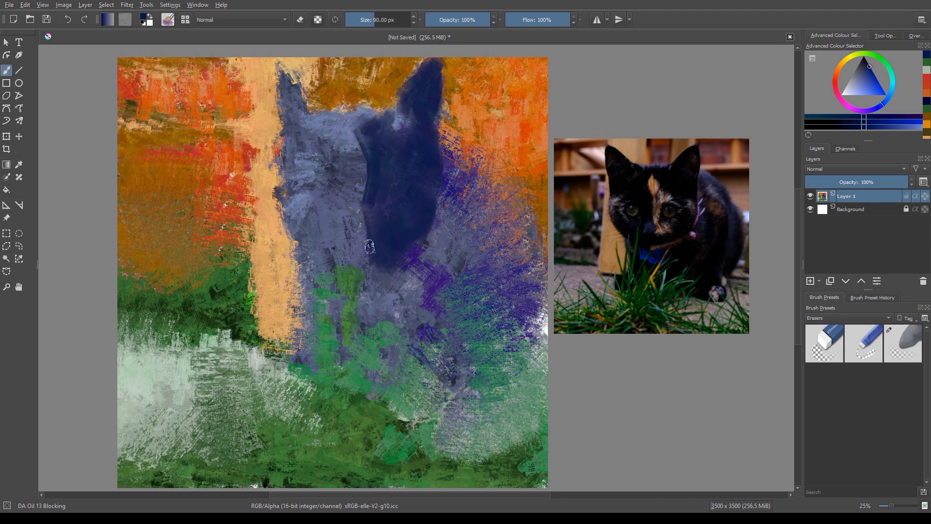
pyautogui.moveTo(408, 240); pyautogui.dragTo(372, 262)
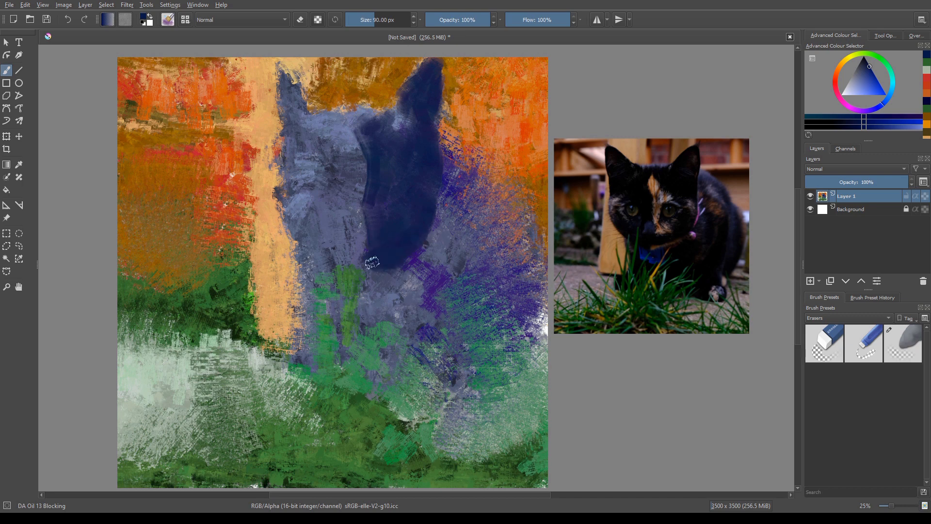
pyautogui.moveTo(289, 93)
pyautogui.mouseDown()
pyautogui.moveTo(309, 123)
pyautogui.moveTo(285, 79)
pyautogui.moveTo(299, 101)
pyautogui.moveTo(284, 80)
pyautogui.moveTo(286, 129)
pyautogui.moveTo(295, 117)
pyautogui.moveTo(327, 136)
pyautogui.moveTo(330, 122)
pyautogui.moveTo(374, 123)
pyautogui.moveTo(349, 146)
pyautogui.moveTo(313, 121)
pyautogui.moveTo(296, 160)
pyautogui.moveTo(309, 176)
pyautogui.moveTo(323, 135)
pyautogui.moveTo(287, 158)
pyautogui.mouseUp()
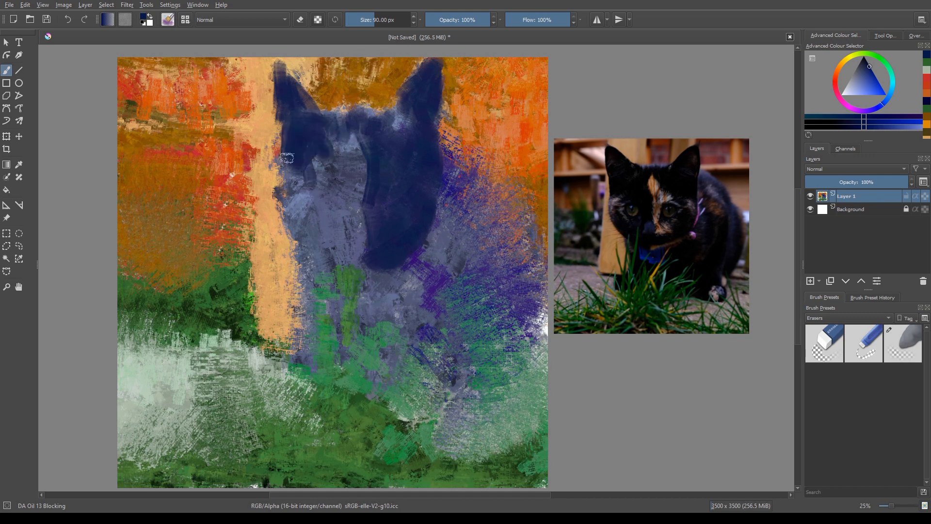
pyautogui.moveTo(285, 119)
pyautogui.mouseDown()
pyautogui.moveTo(308, 154)
pyautogui.moveTo(322, 142)
pyautogui.moveTo(337, 177)
pyautogui.moveTo(344, 168)
pyautogui.moveTo(345, 188)
pyautogui.mouseUp()
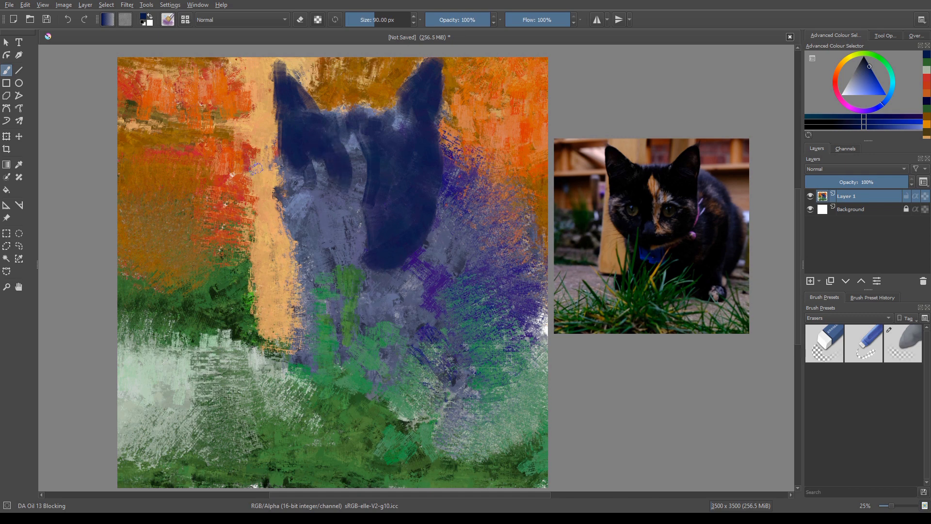
# Paint the forehead and nose blaze with the beam's pale orange, and add brown patches on the muzzle, right eye area and left cheek.
pyautogui.keyDown('ctrl'); pyautogui.click(264, 179); pyautogui.keyUp('ctrl')
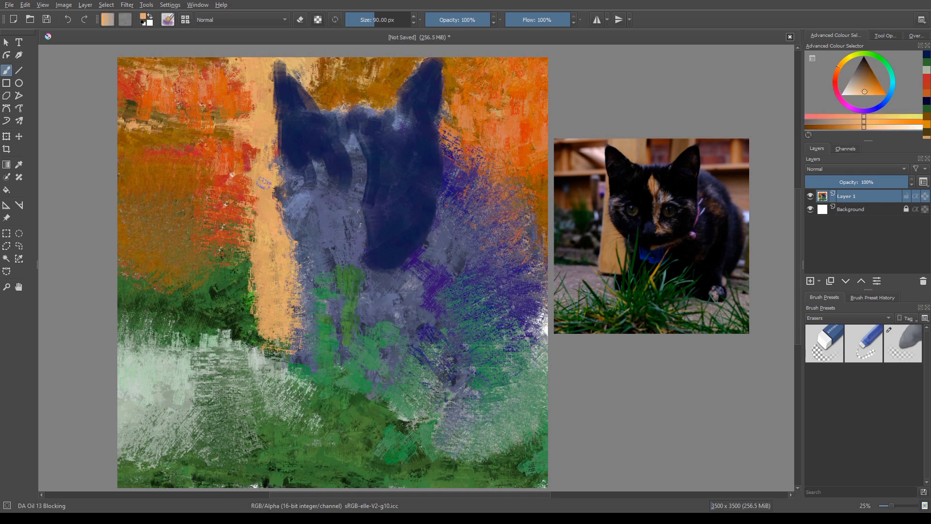
pyautogui.moveTo(350, 125); pyautogui.dragTo(364, 210)
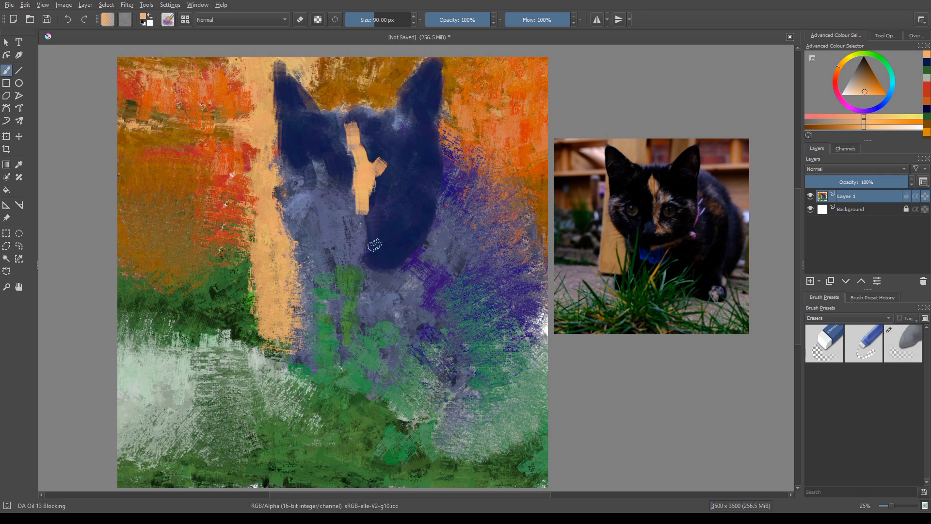
pyautogui.rightClick(337, 207)
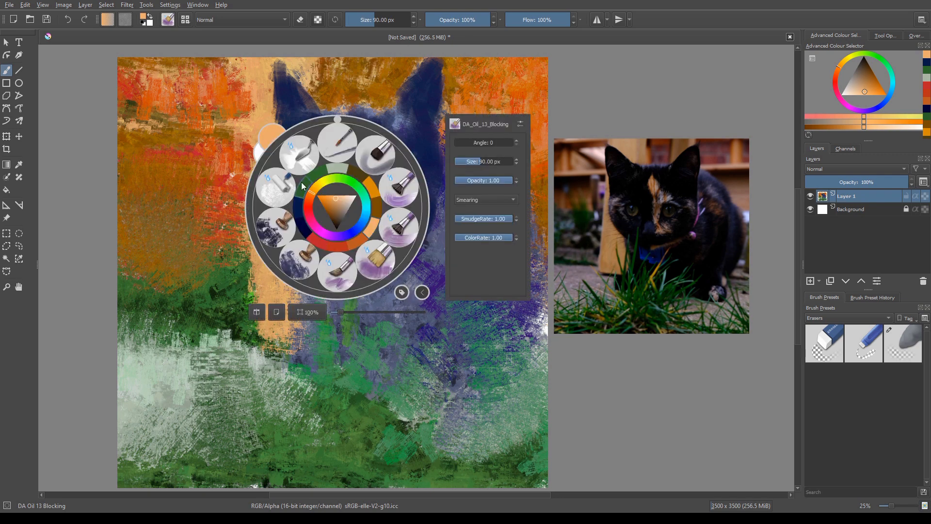
pyautogui.click(334, 214)
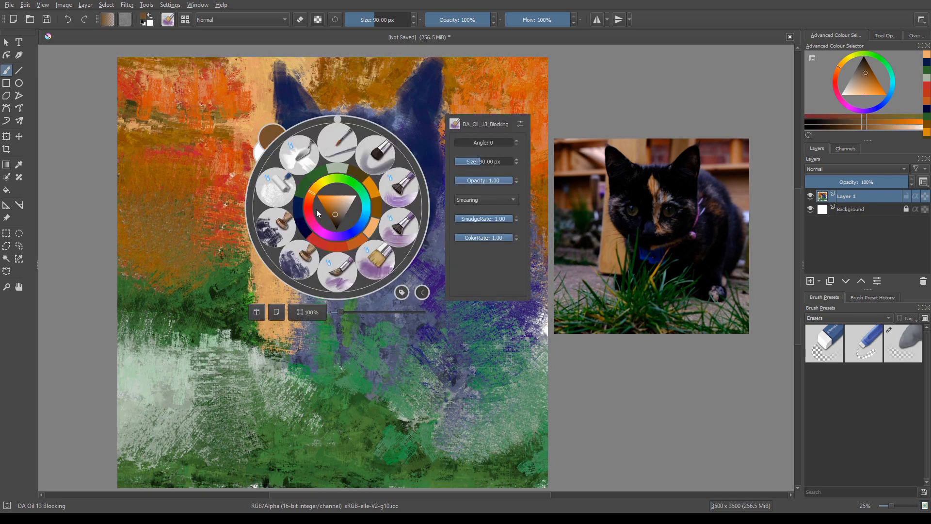
pyautogui.rightClick(320, 207)
pyautogui.moveTo(371, 199)
pyautogui.mouseDown()
pyautogui.moveTo(363, 220)
pyautogui.moveTo(373, 209)
pyautogui.moveTo(368, 223)
pyautogui.moveTo(380, 218)
pyautogui.mouseUp()
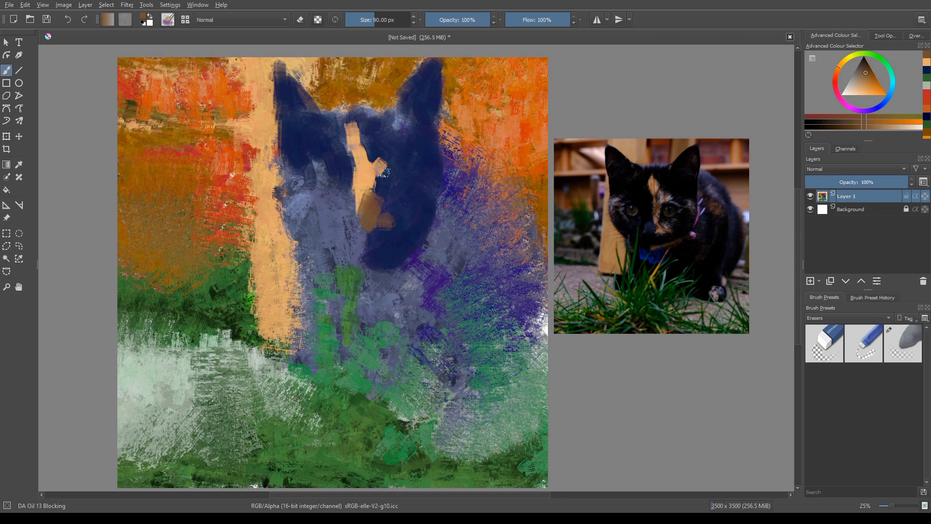
pyautogui.moveTo(386, 166)
pyautogui.mouseDown()
pyautogui.moveTo(373, 189)
pyautogui.moveTo(368, 172)
pyautogui.moveTo(364, 194)
pyautogui.mouseUp()
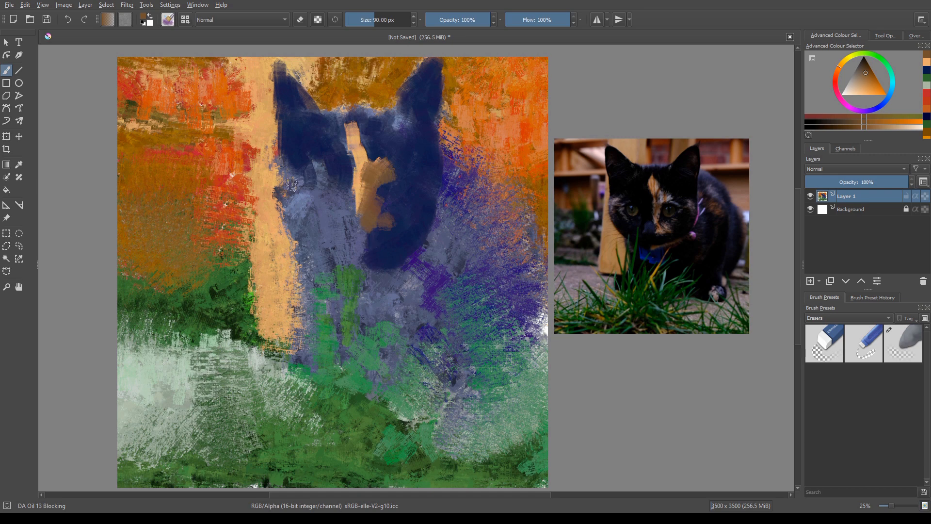
pyautogui.moveTo(300, 176)
pyautogui.mouseDown()
pyautogui.moveTo(293, 198)
pyautogui.moveTo(295, 163)
pyautogui.mouseUp()
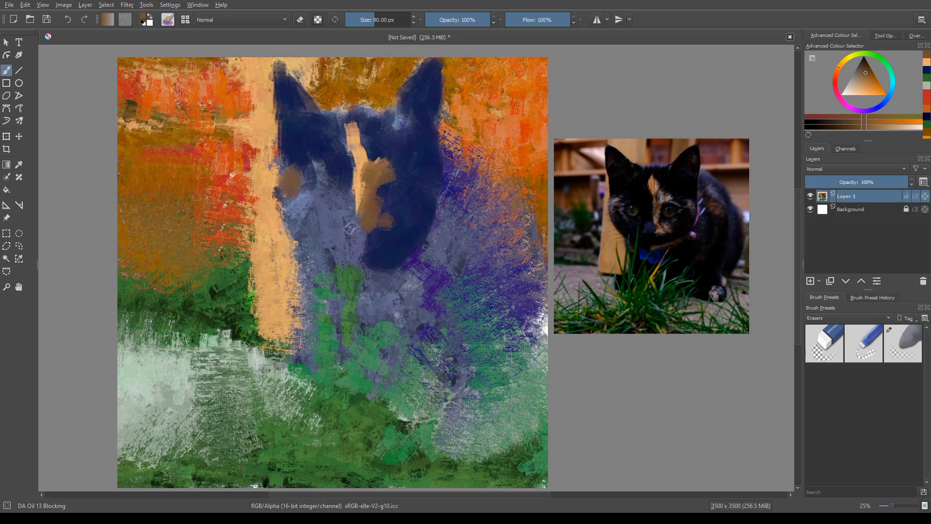
# Pick a dark muted purple and paint the area between the left eye and the muzzle.
pyautogui.rightClick(318, 185)
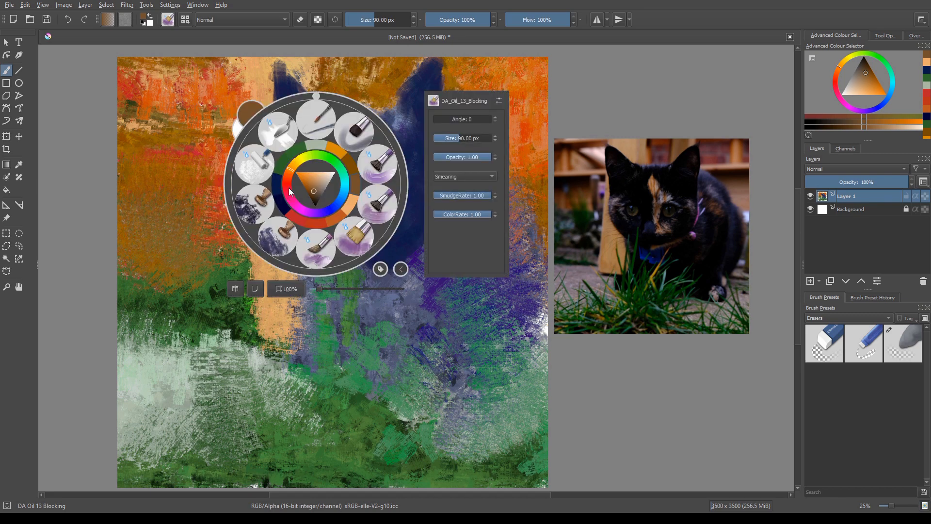
pyautogui.click(322, 216)
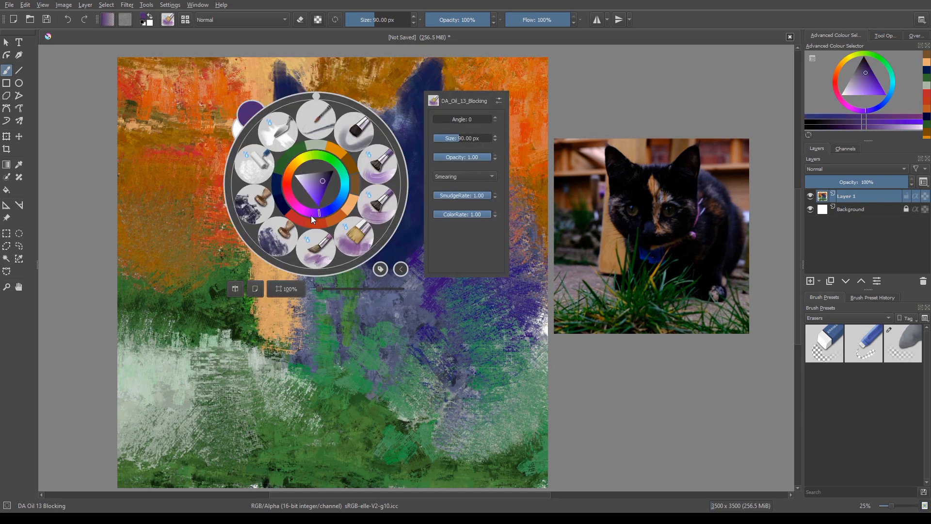
pyautogui.click(326, 175)
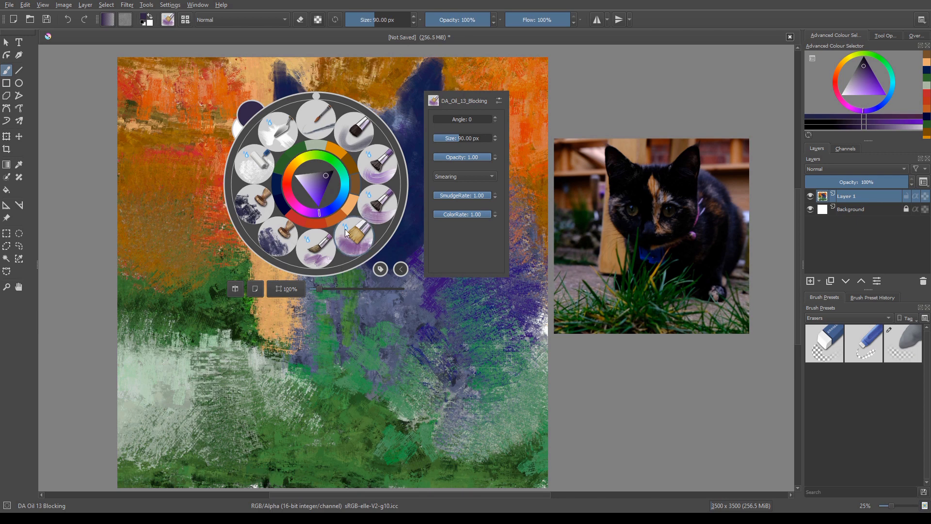
pyautogui.click(411, 220)
pyautogui.moveTo(335, 178)
pyautogui.mouseDown()
pyautogui.moveTo(336, 155)
pyautogui.moveTo(336, 212)
pyautogui.moveTo(345, 183)
pyautogui.moveTo(348, 230)
pyautogui.moveTo(331, 204)
pyautogui.moveTo(335, 220)
pyautogui.moveTo(320, 218)
pyautogui.moveTo(347, 246)
pyautogui.mouseUp()
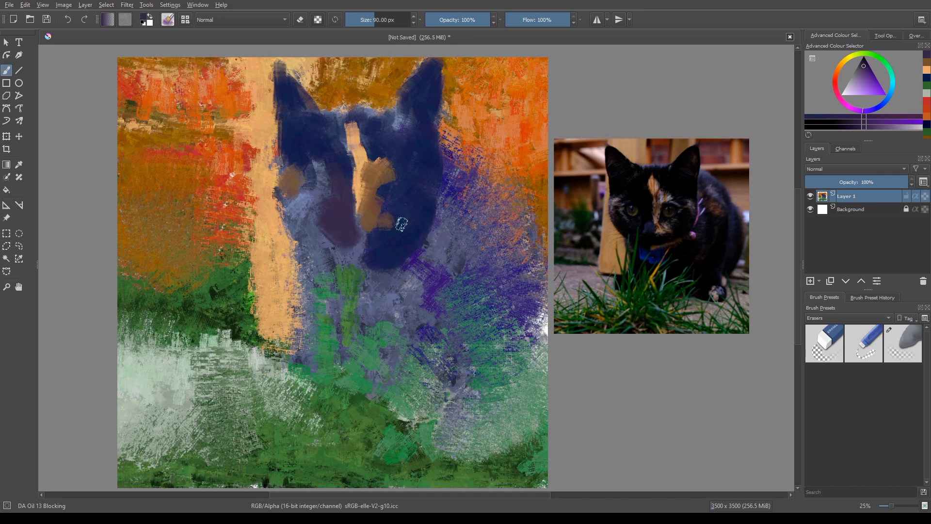
# Lay curved dark purple strokes behind the head and along the cat's back and flank.
pyautogui.moveTo(452, 171)
pyautogui.mouseDown()
pyautogui.moveTo(444, 214)
pyautogui.moveTo(471, 220)
pyautogui.moveTo(444, 209)
pyautogui.moveTo(400, 274)
pyautogui.mouseUp()
pyautogui.moveTo(480, 220)
pyautogui.mouseDown()
pyautogui.moveTo(491, 276)
pyautogui.moveTo(500, 272)
pyautogui.mouseUp()
pyautogui.moveTo(504, 235); pyautogui.dragTo(504, 291)
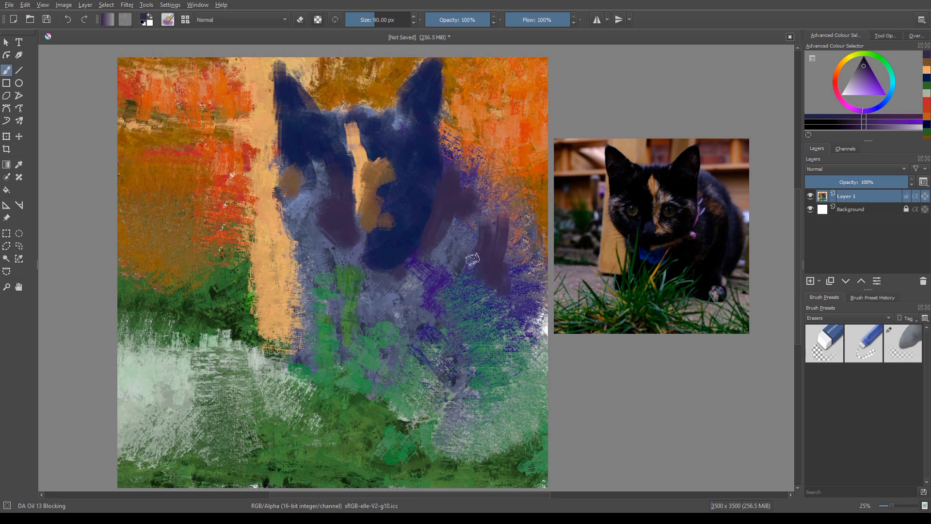
pyautogui.moveTo(469, 260)
pyautogui.mouseDown()
pyautogui.moveTo(474, 200)
pyautogui.moveTo(491, 235)
pyautogui.mouseUp()
pyautogui.moveTo(509, 268)
pyautogui.mouseDown()
pyautogui.moveTo(506, 278)
pyautogui.moveTo(522, 274)
pyautogui.moveTo(529, 256)
pyautogui.moveTo(515, 330)
pyautogui.mouseUp()
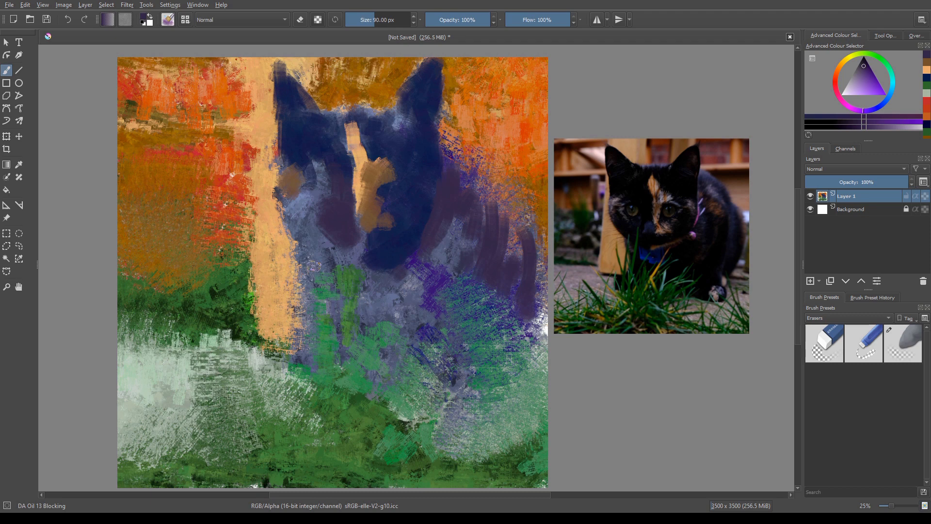
# Add dark purple below the left cheek and at the chest edge, and repaint the beam's adjoining edge with its sampled pale orange.
pyautogui.moveTo(313, 255); pyautogui.dragTo(306, 289)
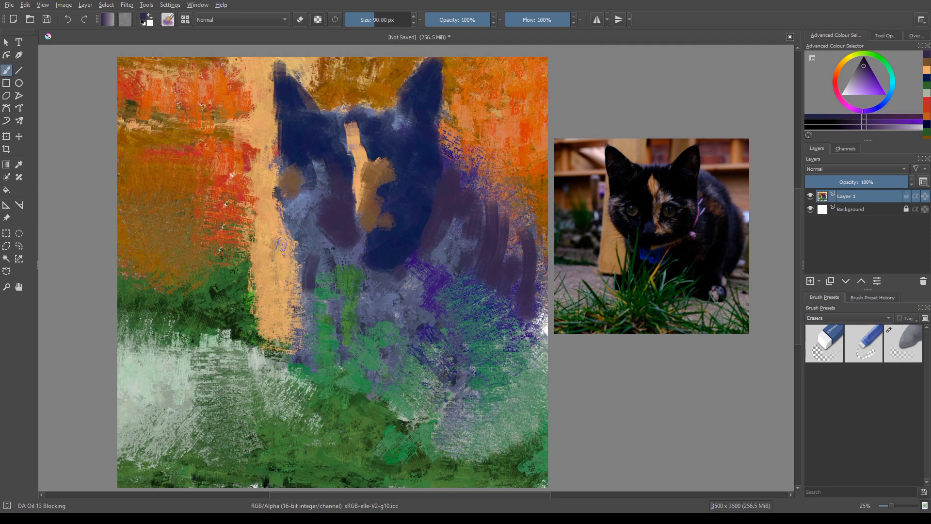
pyautogui.moveTo(286, 241); pyautogui.dragTo(301, 249)
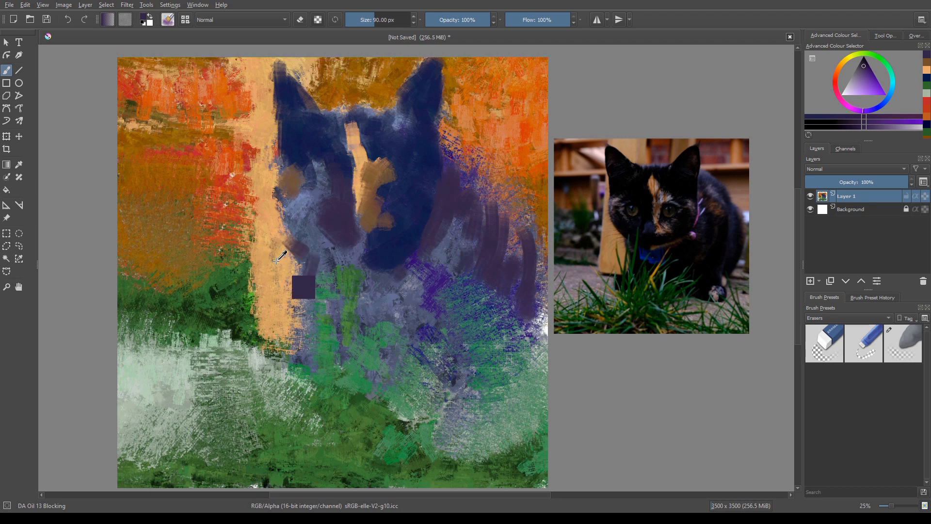
pyautogui.keyDown('ctrl'); pyautogui.click(281, 256); pyautogui.keyUp('ctrl')
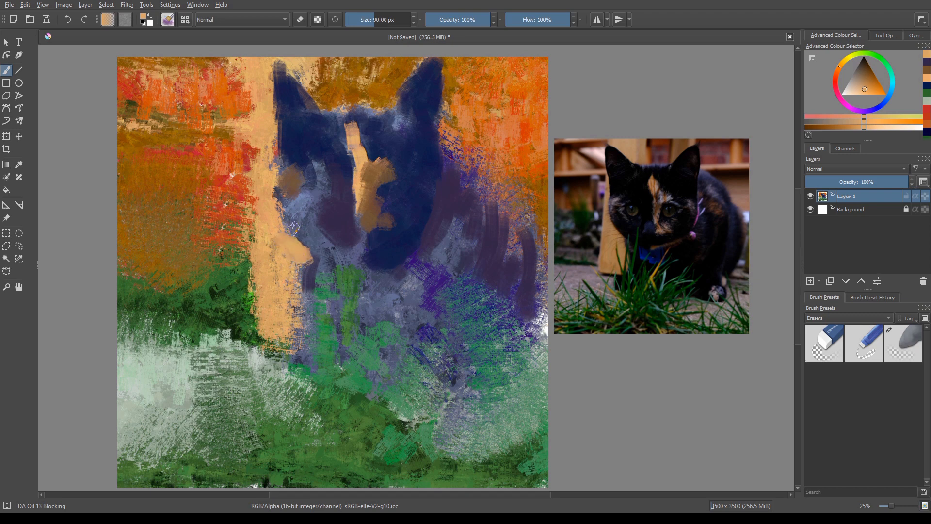
pyautogui.moveTo(301, 252)
pyautogui.mouseDown()
pyautogui.moveTo(308, 286)
pyautogui.moveTo(298, 279)
pyautogui.mouseUp()
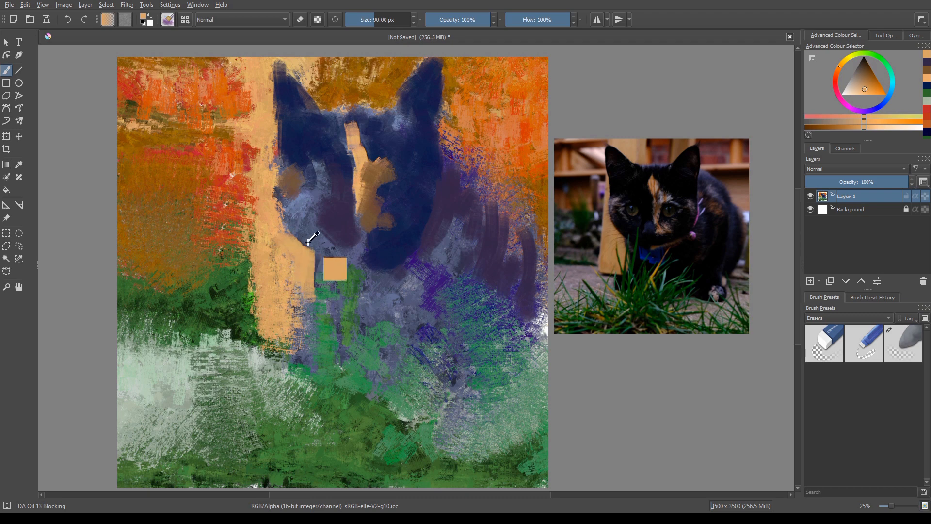
# Sample the face's navy and paint the left jawline, the chest and the streaks running down into the grass.
pyautogui.keyDown('ctrl'); pyautogui.click(316, 163); pyautogui.keyUp('ctrl')
pyautogui.moveTo(327, 257)
pyautogui.mouseDown()
pyautogui.moveTo(291, 224)
pyautogui.moveTo(321, 259)
pyautogui.moveTo(292, 227)
pyautogui.moveTo(307, 244)
pyautogui.mouseUp()
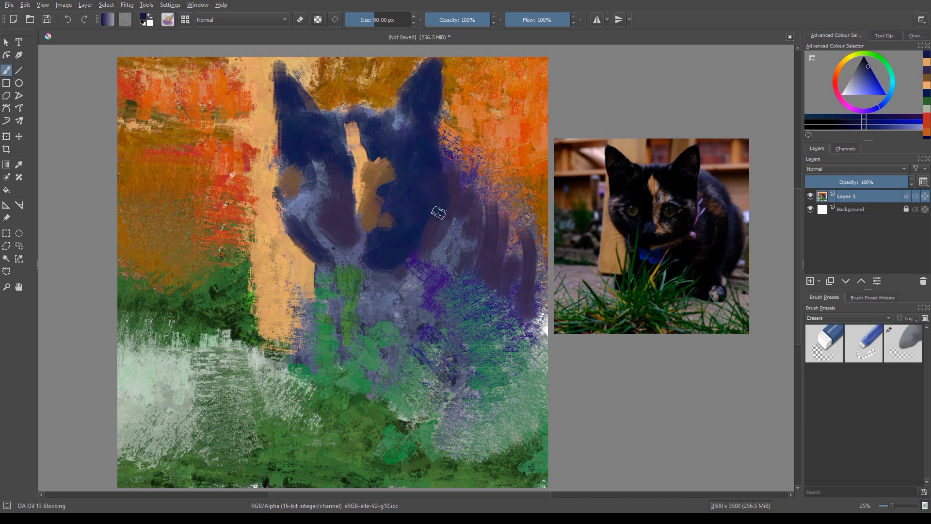
pyautogui.moveTo(286, 173)
pyautogui.mouseDown()
pyautogui.moveTo(281, 194)
pyautogui.moveTo(284, 140)
pyautogui.moveTo(277, 183)
pyautogui.moveTo(289, 225)
pyautogui.moveTo(311, 250)
pyautogui.moveTo(310, 270)
pyautogui.moveTo(316, 244)
pyautogui.moveTo(324, 302)
pyautogui.mouseUp()
pyautogui.moveTo(327, 269); pyautogui.dragTo(330, 289)
pyautogui.moveTo(329, 251)
pyautogui.mouseDown()
pyautogui.moveTo(341, 309)
pyautogui.moveTo(342, 256)
pyautogui.moveTo(350, 273)
pyautogui.moveTo(349, 260)
pyautogui.moveTo(339, 286)
pyautogui.moveTo(348, 316)
pyautogui.moveTo(355, 256)
pyautogui.moveTo(357, 339)
pyautogui.mouseUp()
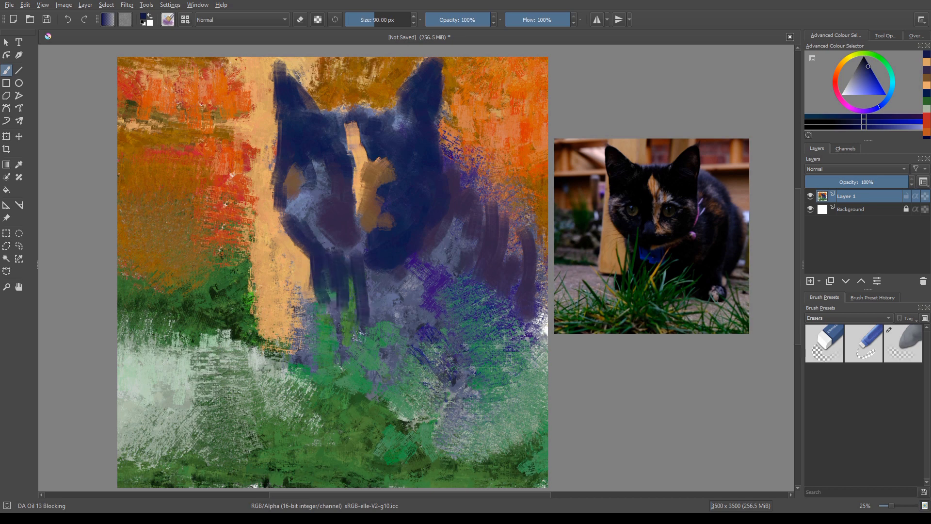
# Fill the muzzle, throat and chest gaps with navy, and extend it down the front leg and over the lower left cheek.
pyautogui.moveTo(338, 285)
pyautogui.mouseDown()
pyautogui.moveTo(342, 319)
pyautogui.moveTo(332, 300)
pyautogui.mouseUp()
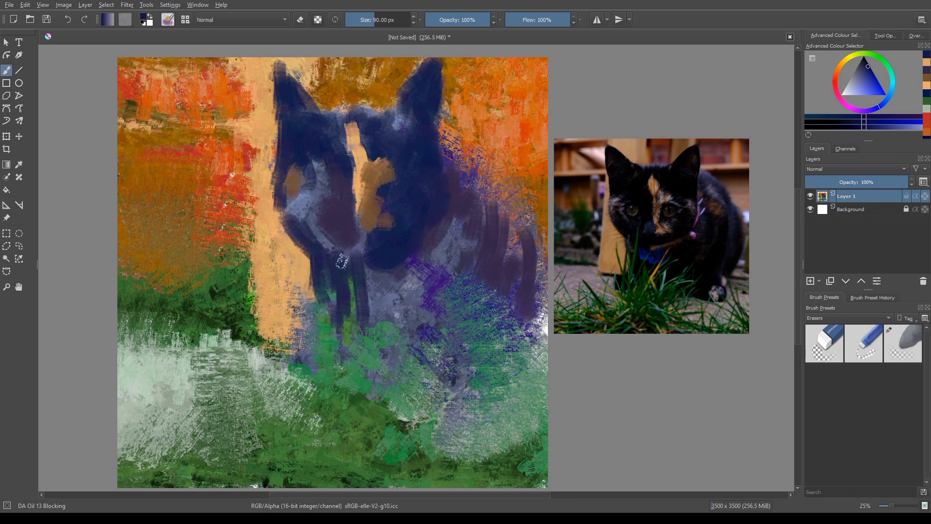
pyautogui.moveTo(345, 257); pyautogui.dragTo(337, 241)
pyautogui.moveTo(339, 197)
pyautogui.mouseDown()
pyautogui.moveTo(337, 261)
pyautogui.moveTo(314, 233)
pyautogui.moveTo(328, 218)
pyautogui.moveTo(298, 244)
pyautogui.mouseUp()
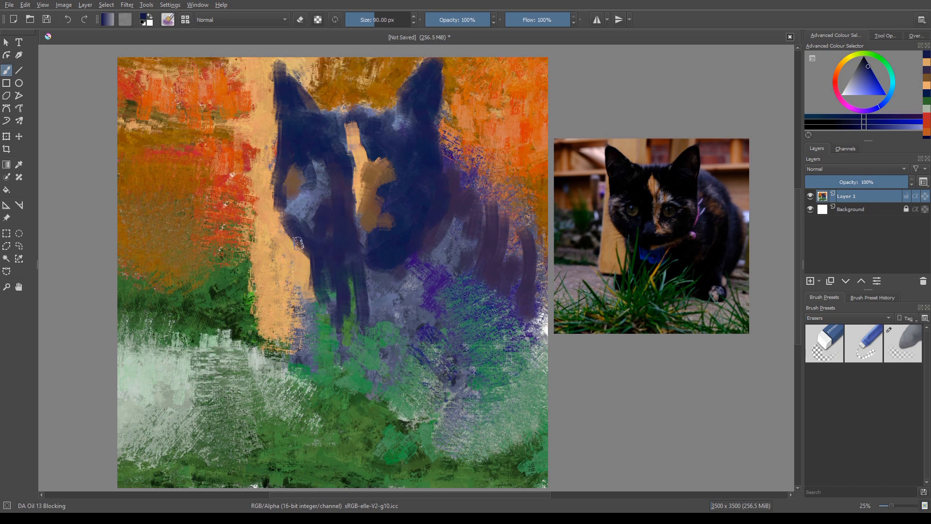
pyautogui.moveTo(319, 310)
pyautogui.mouseDown()
pyautogui.moveTo(314, 329)
pyautogui.moveTo(310, 299)
pyautogui.moveTo(303, 345)
pyautogui.mouseUp()
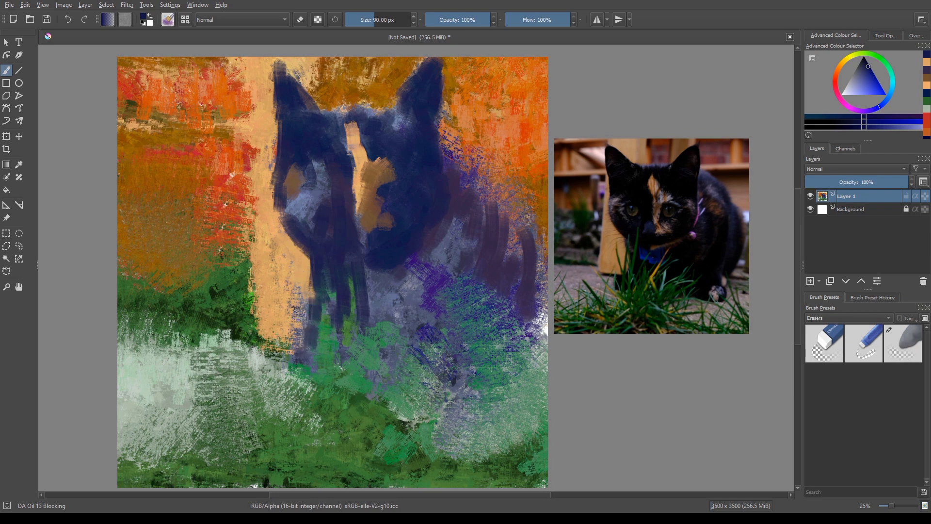
pyautogui.moveTo(316, 287); pyautogui.dragTo(312, 320)
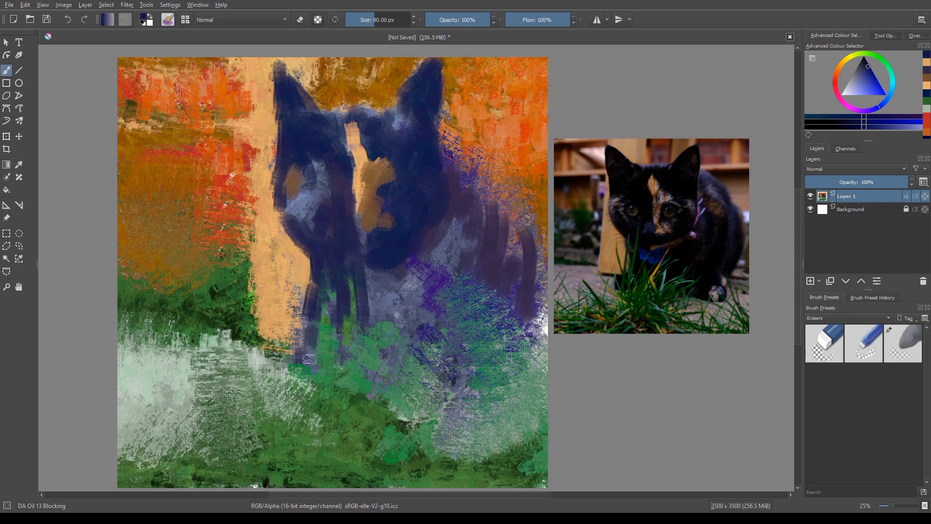
pyautogui.moveTo(301, 238)
pyautogui.mouseDown()
pyautogui.moveTo(280, 229)
pyautogui.moveTo(303, 255)
pyautogui.moveTo(280, 222)
pyautogui.mouseUp()
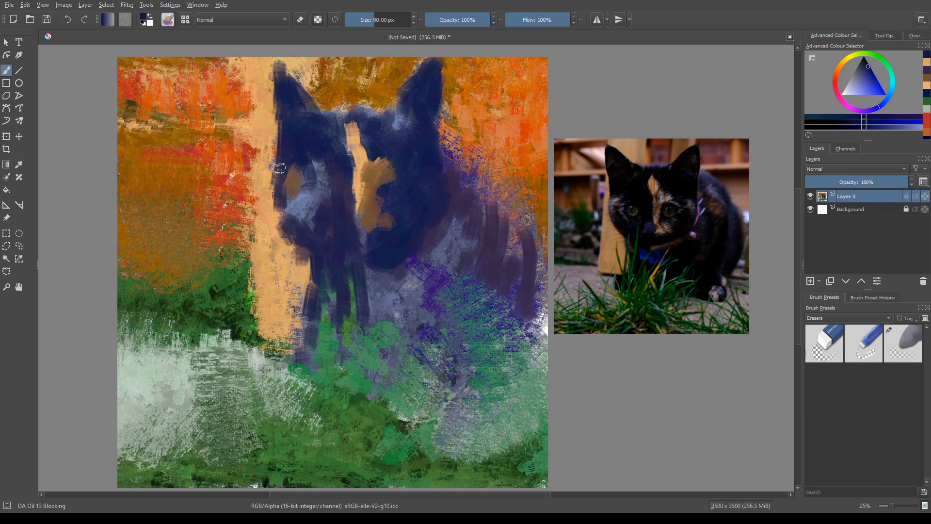
# Reshape the head's left contour below the ear with sampled pale orange, and rebuild its edge with sampled navy.
pyautogui.keyDown('ctrl'); pyautogui.click(265, 132); pyautogui.keyUp('ctrl')
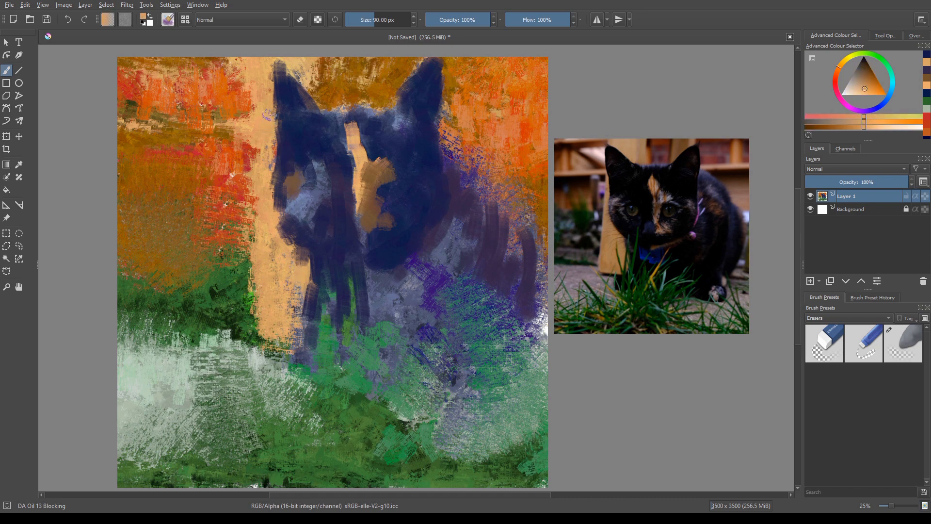
pyautogui.moveTo(268, 115); pyautogui.dragTo(279, 148)
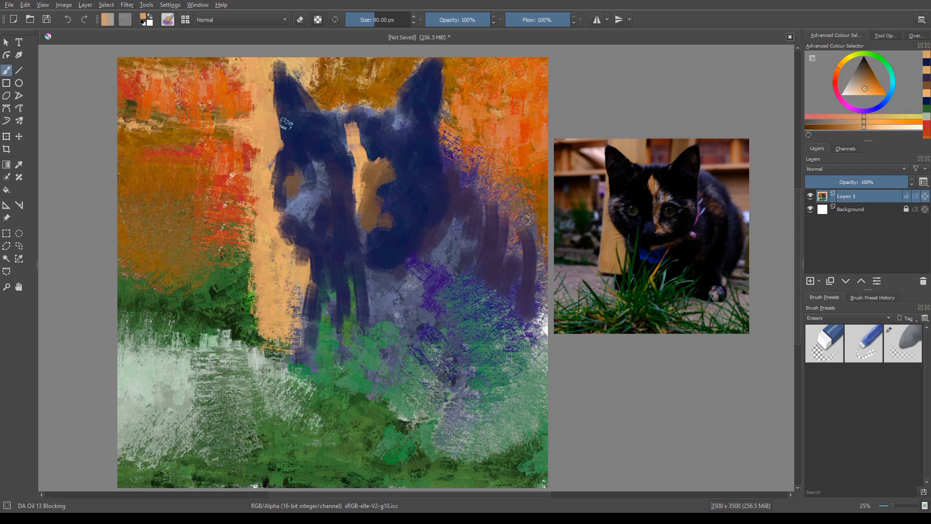
pyautogui.moveTo(282, 107); pyautogui.dragTo(287, 156)
pyautogui.keyDown('ctrl'); pyautogui.click(320, 119); pyautogui.keyUp('ctrl')
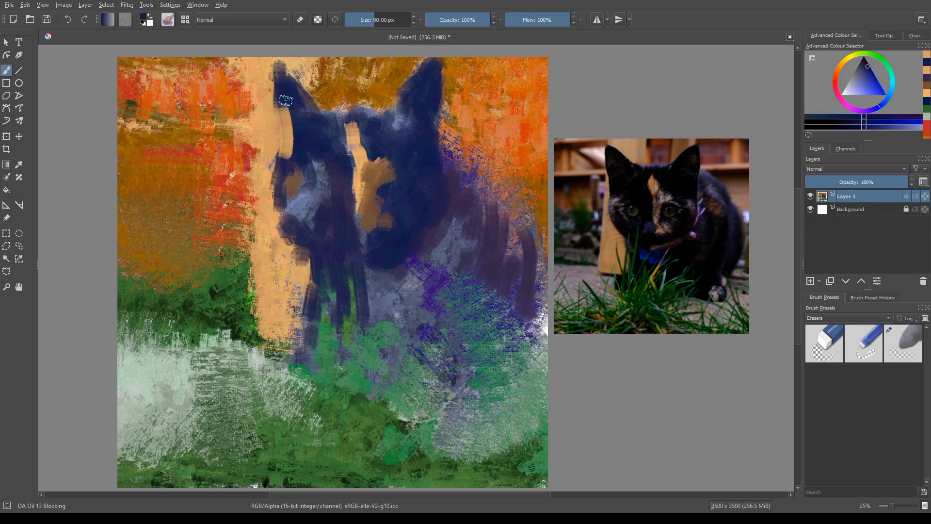
pyautogui.moveTo(285, 97)
pyautogui.mouseDown()
pyautogui.moveTo(292, 156)
pyautogui.moveTo(279, 94)
pyautogui.moveTo(290, 134)
pyautogui.moveTo(291, 121)
pyautogui.moveTo(283, 170)
pyautogui.mouseUp()
pyautogui.moveTo(285, 134); pyautogui.dragTo(278, 180)
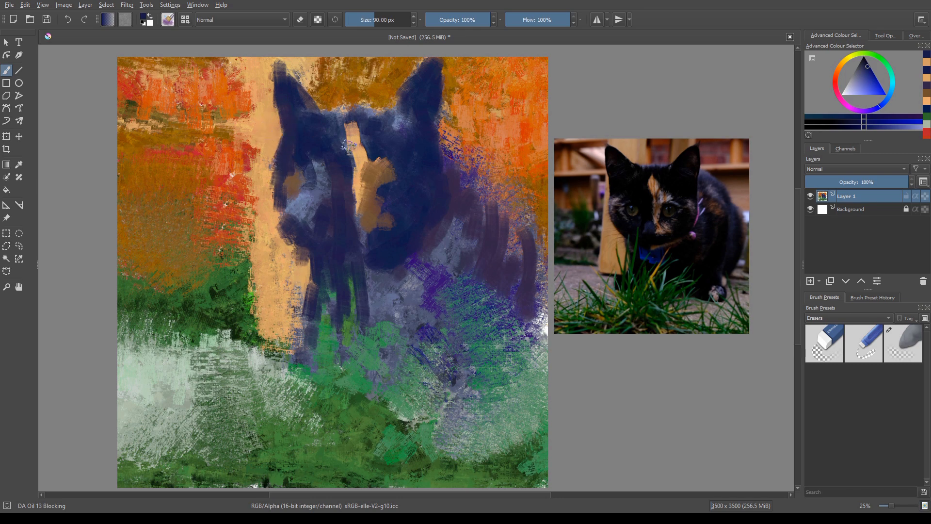
# Taper the forehead blaze using sampled navy and pale orange, and block in the nose with the cheek's sampled grey-blue.
pyautogui.keyDown('ctrl'); pyautogui.click(344, 122); pyautogui.keyUp('ctrl')
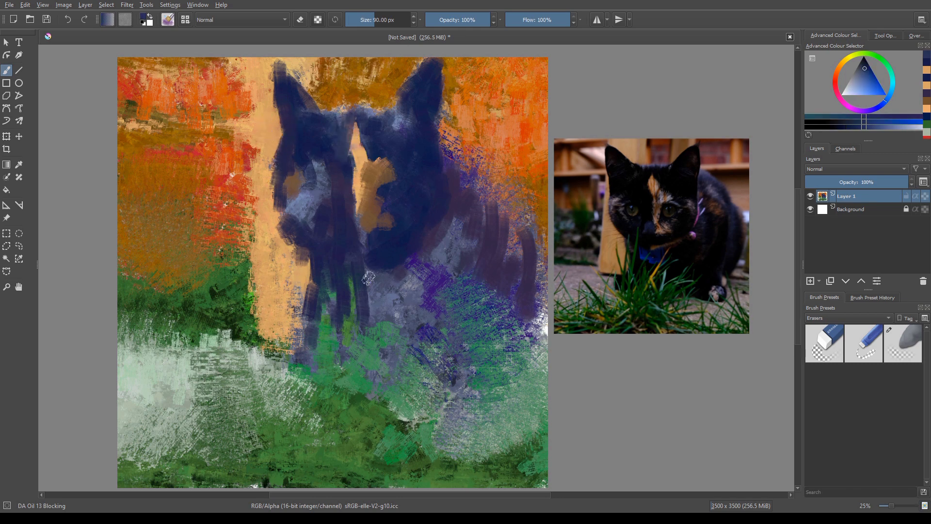
pyautogui.keyDown('ctrl'); pyautogui.click(357, 133); pyautogui.keyUp('ctrl')
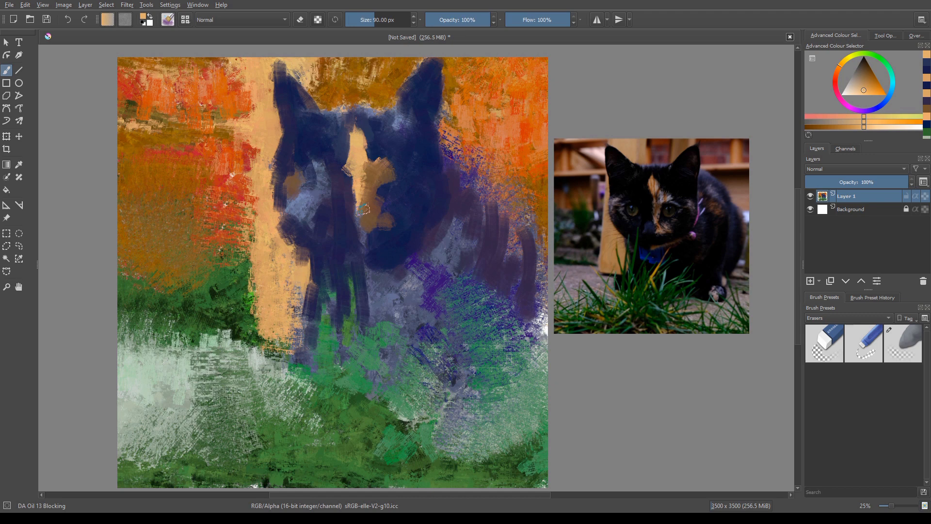
pyautogui.keyDown('ctrl'); pyautogui.click(303, 208); pyautogui.keyUp('ctrl')
pyautogui.moveTo(342, 214); pyautogui.dragTo(343, 236)
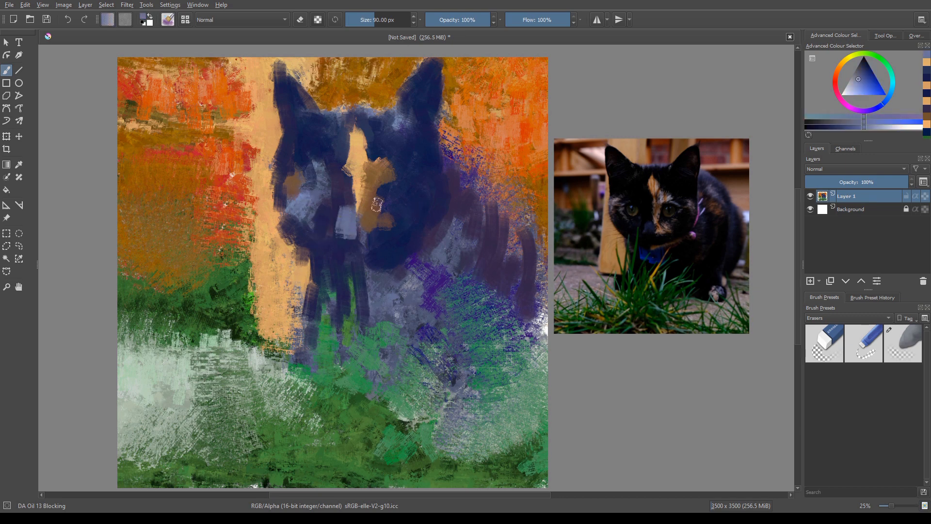
# Choose a muted dark green and block in both eyes with the DA Oil 13 Blocking brush.
pyautogui.rightClick(259, 191)
pyautogui.click(279, 172)
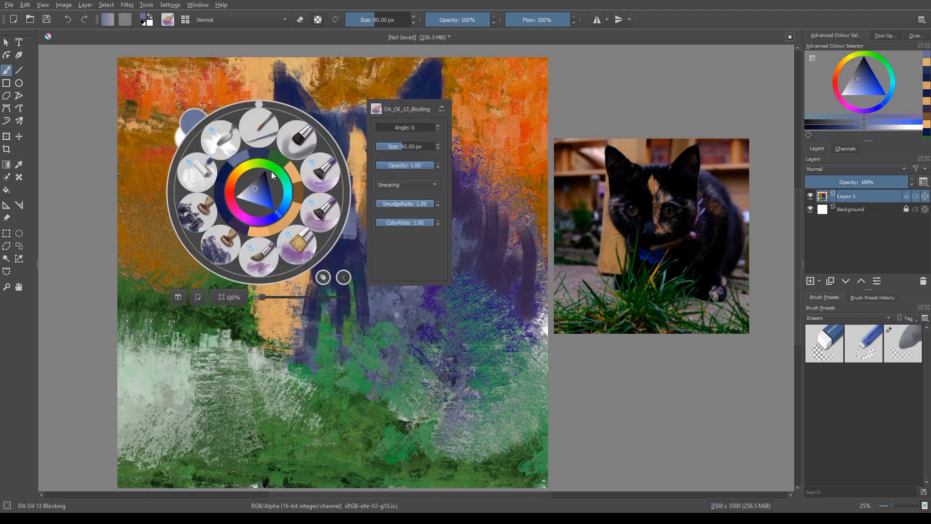
pyautogui.moveTo(257, 196); pyautogui.dragTo(252, 191)
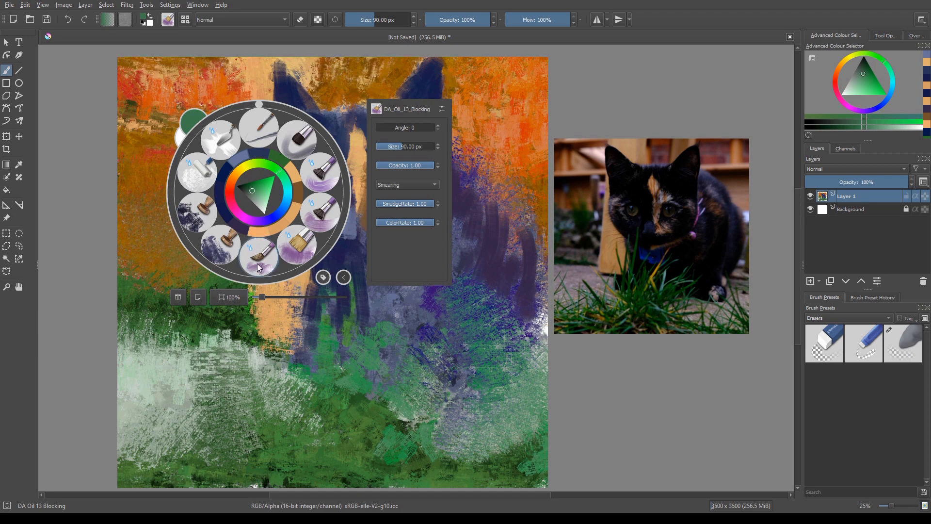
pyautogui.click(291, 313)
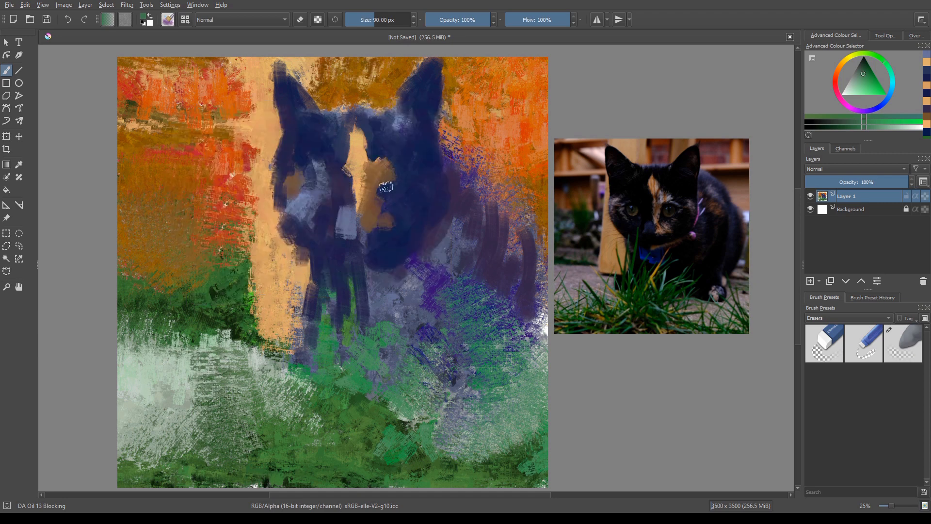
pyautogui.moveTo(382, 193)
pyautogui.mouseDown()
pyautogui.moveTo(388, 185)
pyautogui.moveTo(390, 200)
pyautogui.moveTo(402, 196)
pyautogui.mouseUp()
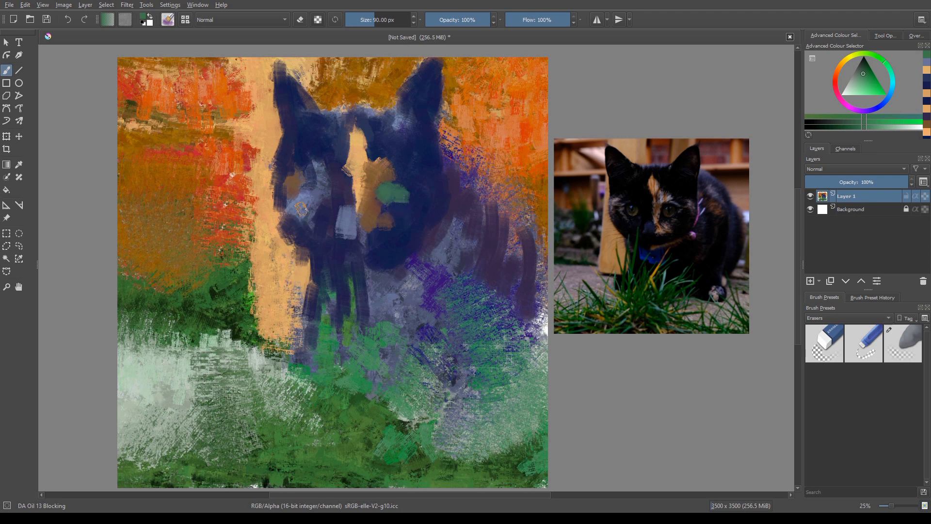
pyautogui.click(320, 191)
# Enlarge the canvas view to 60% for closer work on the face.
pyautogui.rightClick(353, 234)
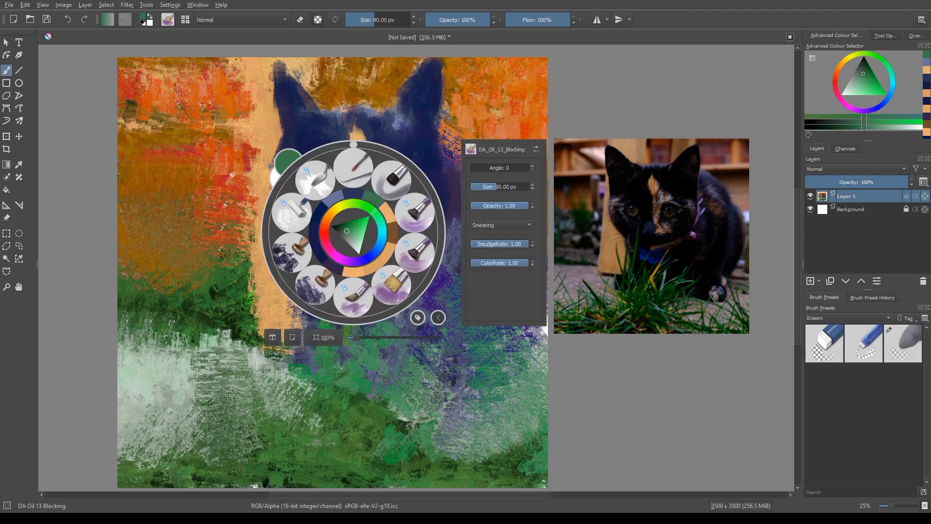
pyautogui.rightClick(329, 235)
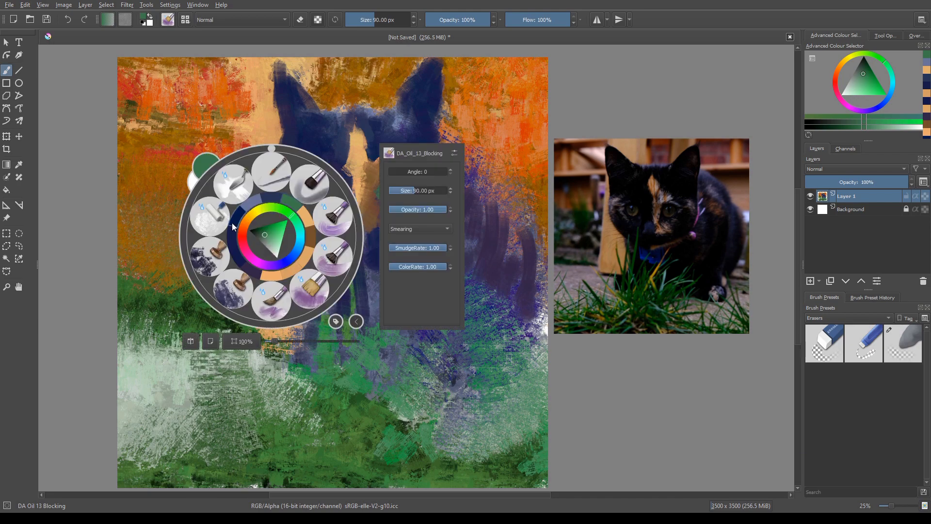
pyautogui.moveTo(272, 342); pyautogui.dragTo(291, 342)
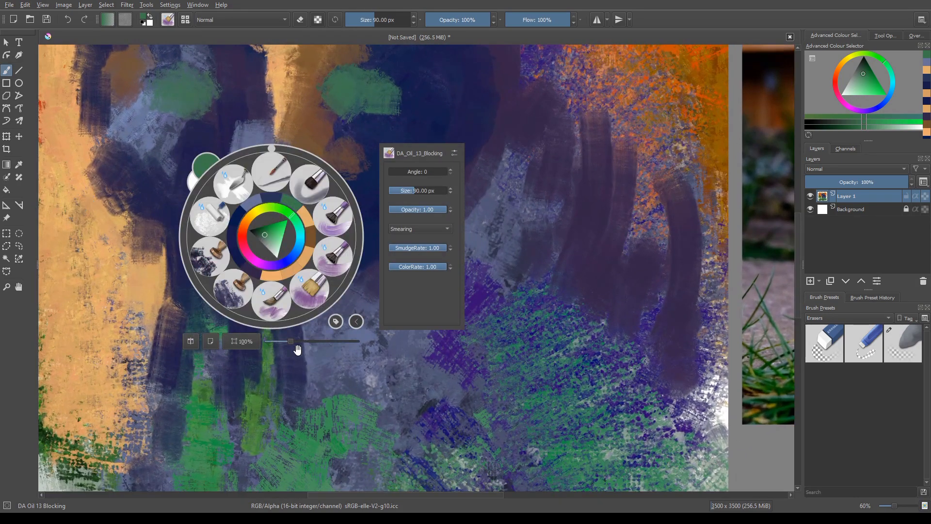
pyautogui.click(309, 376)
pyautogui.rightClick(310, 310)
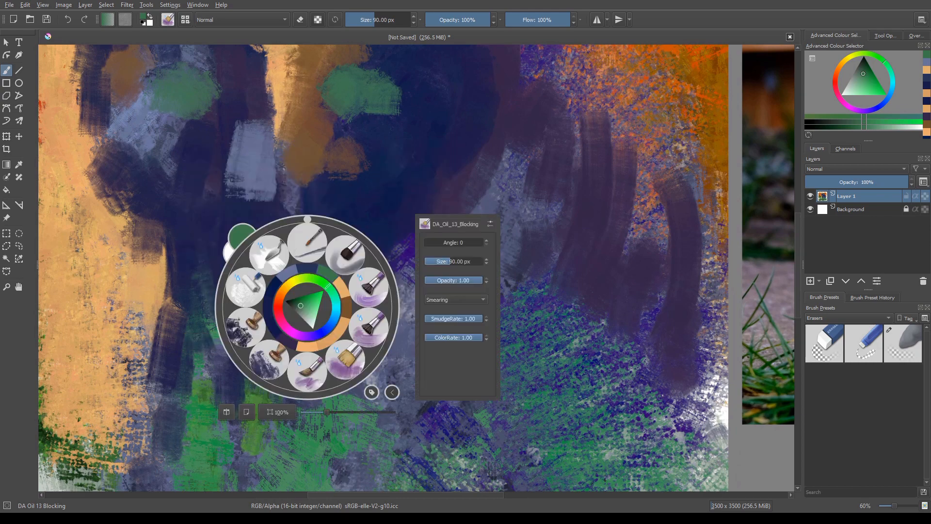
pyautogui.click(276, 194)
pyautogui.moveTo(298, 236); pyautogui.dragTo(339, 298)
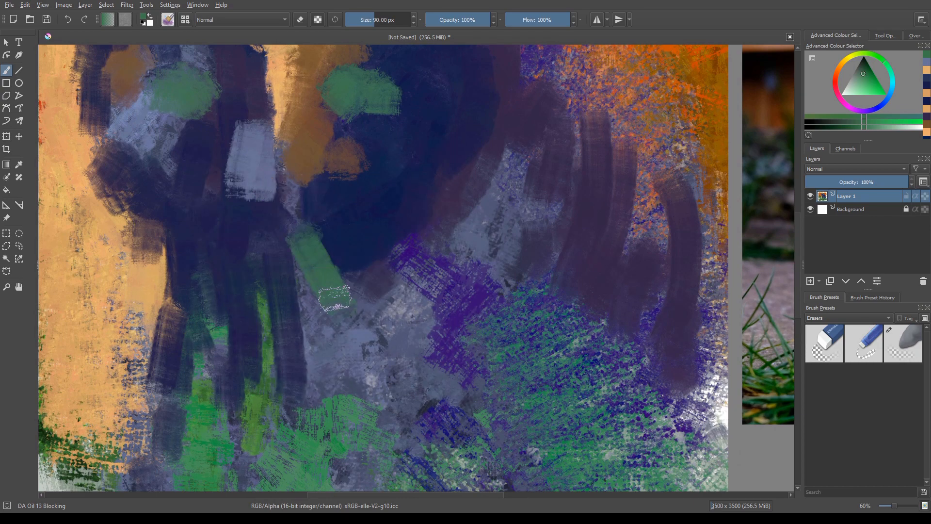
pyautogui.hotkey('ctrl', 'z')
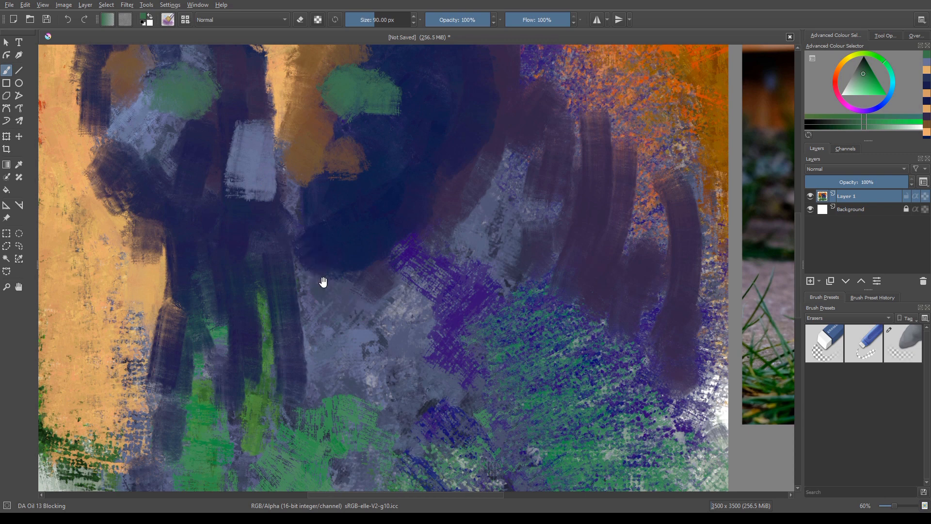
# Choose a very dark navy and the DA Oil 11 Rake Wet brush, and rake strokes along the forehead blaze's left edge.
pyautogui.moveTo(288, 273); pyautogui.dragTo(385, 392)
pyautogui.moveTo(357, 286)
pyautogui.mouseDown()
pyautogui.moveTo(375, 404)
pyautogui.moveTo(375, 389)
pyautogui.moveTo(388, 384)
pyautogui.mouseUp()
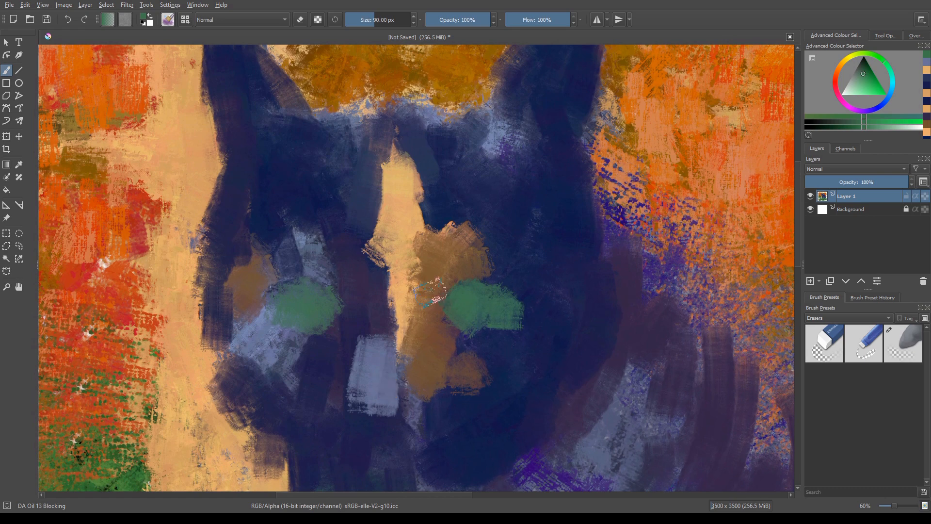
pyautogui.rightClick(265, 236)
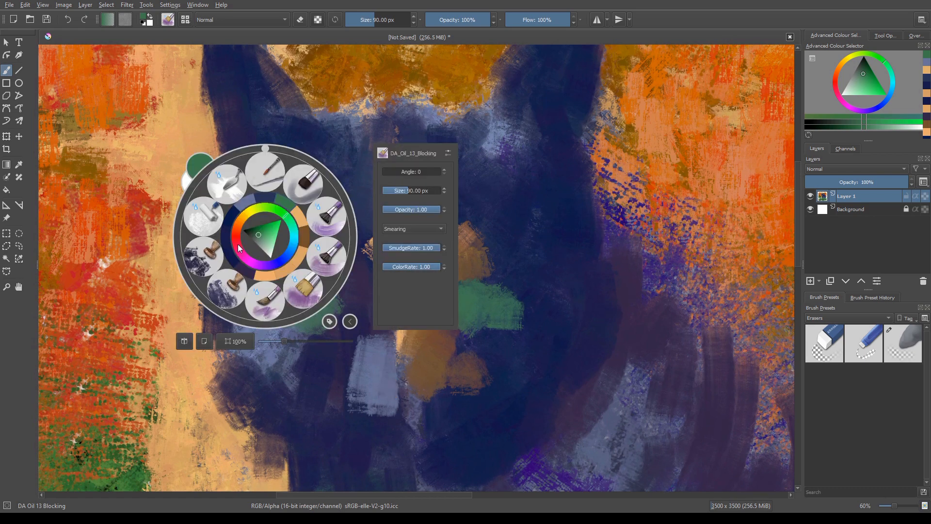
pyautogui.click(279, 261)
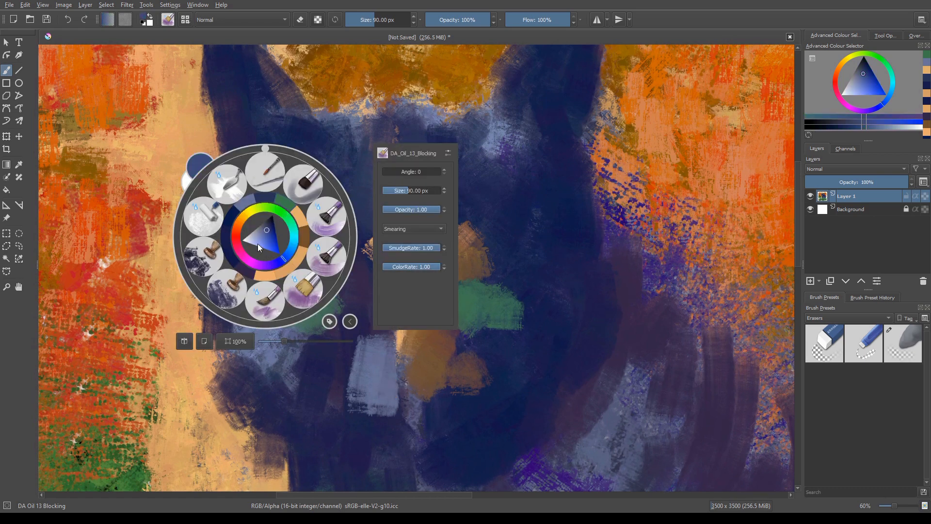
pyautogui.click(271, 223)
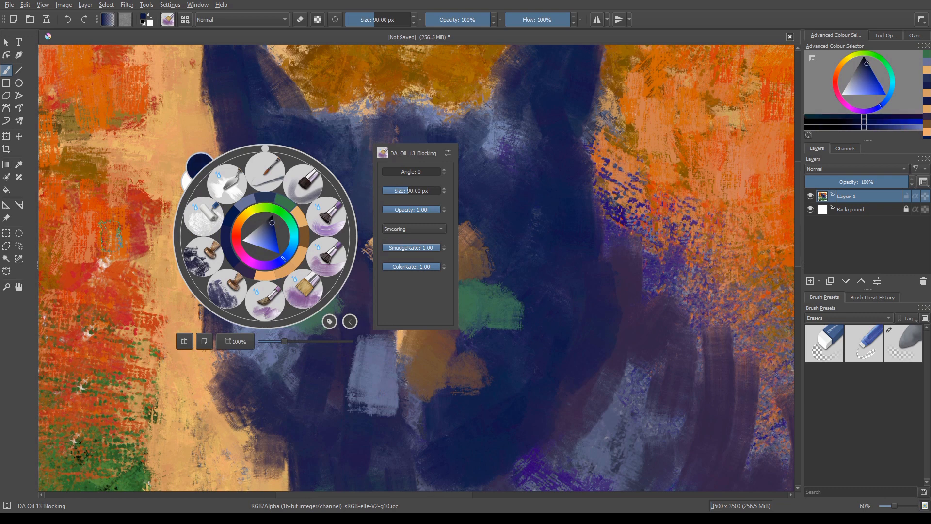
pyautogui.click(327, 214)
pyautogui.moveTo(364, 175)
pyautogui.mouseDown()
pyautogui.moveTo(367, 191)
pyautogui.moveTo(394, 148)
pyautogui.moveTo(361, 162)
pyautogui.moveTo(388, 192)
pyautogui.moveTo(354, 246)
pyautogui.mouseUp()
pyautogui.moveTo(366, 198); pyautogui.dragTo(362, 230)
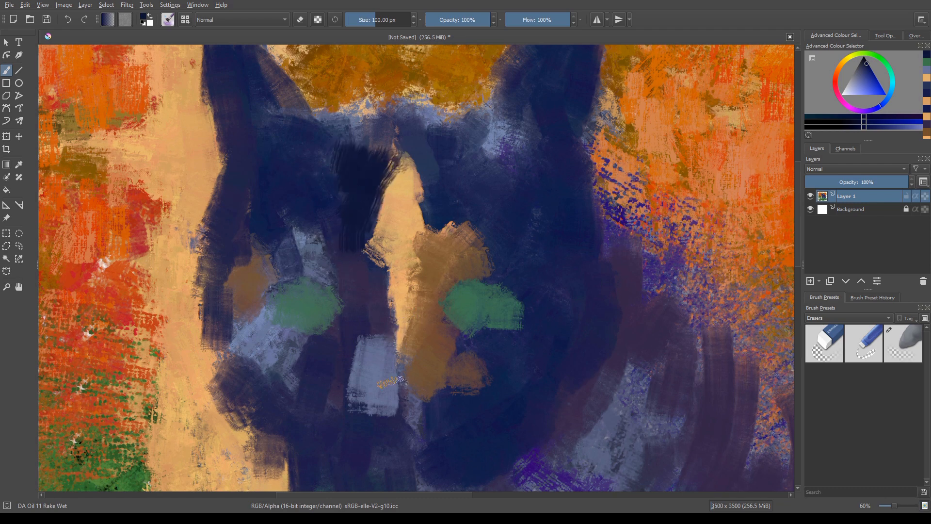
# Rake very dark navy strokes from the left ear's inner edge diagonally down onto the forehead.
pyautogui.moveTo(259, 95); pyautogui.dragTo(299, 139)
pyautogui.moveTo(262, 74)
pyautogui.mouseDown()
pyautogui.moveTo(312, 135)
pyautogui.moveTo(261, 69)
pyautogui.moveTo(286, 133)
pyautogui.mouseUp()
pyautogui.moveTo(261, 60)
pyautogui.mouseDown()
pyautogui.moveTo(297, 112)
pyautogui.moveTo(342, 129)
pyautogui.mouseUp()
pyautogui.moveTo(313, 97); pyautogui.dragTo(350, 145)
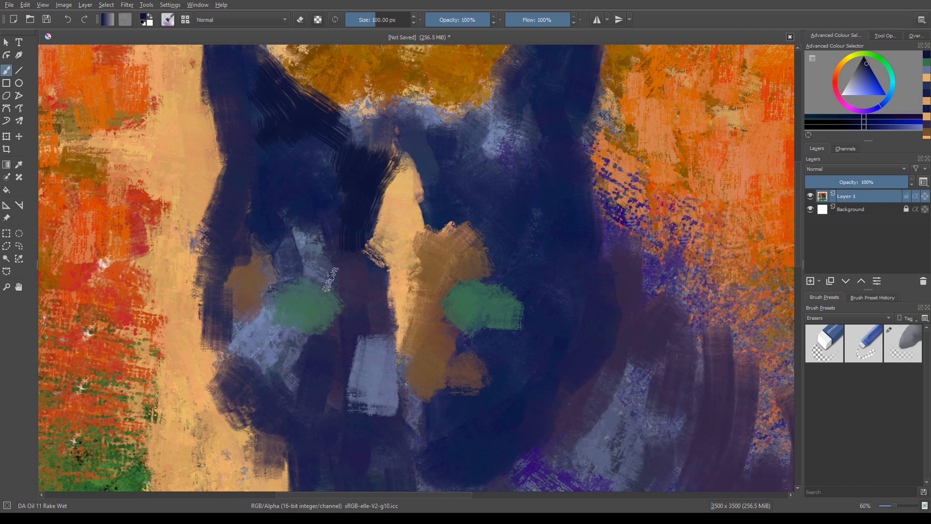
# Reduce the brush to 47 px, then outline the left eye and streak the nose bridge in very dark navy.
pyautogui.moveTo(349, 289)
pyautogui.mouseDown()
pyautogui.moveTo(286, 259)
pyautogui.moveTo(321, 267)
pyautogui.moveTo(257, 277)
pyautogui.moveTo(285, 232)
pyautogui.moveTo(263, 273)
pyautogui.moveTo(245, 271)
pyautogui.moveTo(276, 279)
pyautogui.moveTo(274, 288)
pyautogui.moveTo(280, 275)
pyautogui.moveTo(255, 298)
pyautogui.mouseUp()
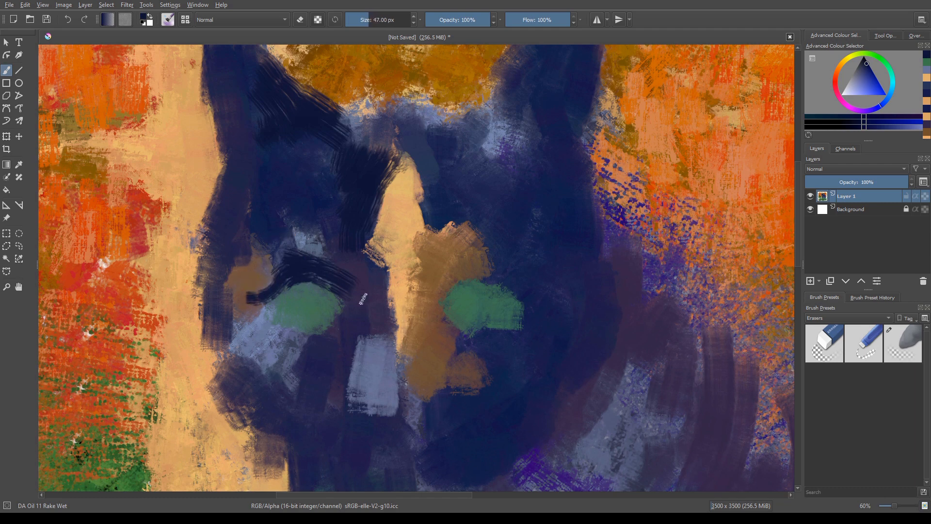
pyautogui.moveTo(361, 284)
pyautogui.mouseDown()
pyautogui.moveTo(373, 348)
pyautogui.moveTo(376, 319)
pyautogui.moveTo(387, 348)
pyautogui.mouseUp()
pyautogui.moveTo(388, 315)
pyautogui.mouseDown()
pyautogui.moveTo(388, 353)
pyautogui.moveTo(367, 364)
pyautogui.moveTo(355, 393)
pyautogui.mouseUp()
pyautogui.moveTo(373, 320)
pyautogui.mouseDown()
pyautogui.moveTo(346, 382)
pyautogui.moveTo(336, 371)
pyautogui.mouseUp()
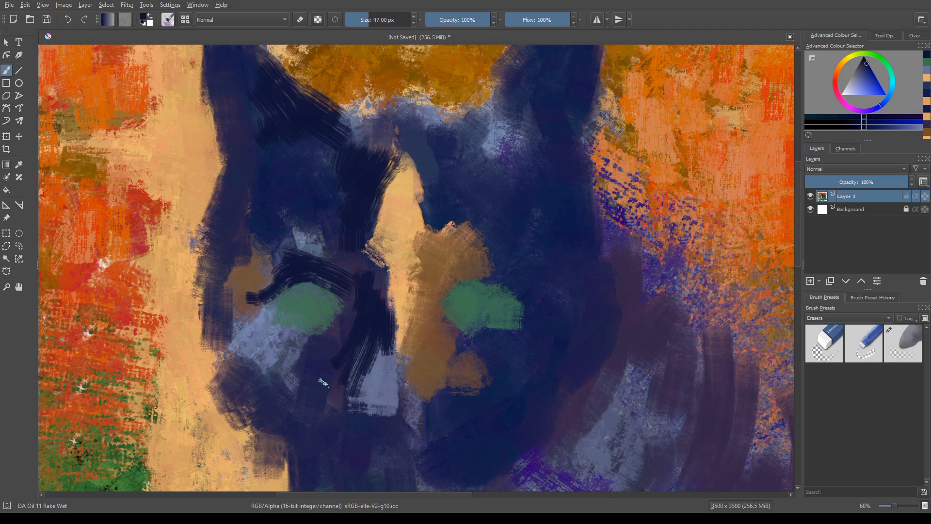
pyautogui.moveTo(340, 288)
pyautogui.mouseDown()
pyautogui.moveTo(342, 321)
pyautogui.moveTo(341, 293)
pyautogui.moveTo(331, 336)
pyautogui.moveTo(331, 303)
pyautogui.moveTo(345, 295)
pyautogui.moveTo(292, 347)
pyautogui.mouseUp()
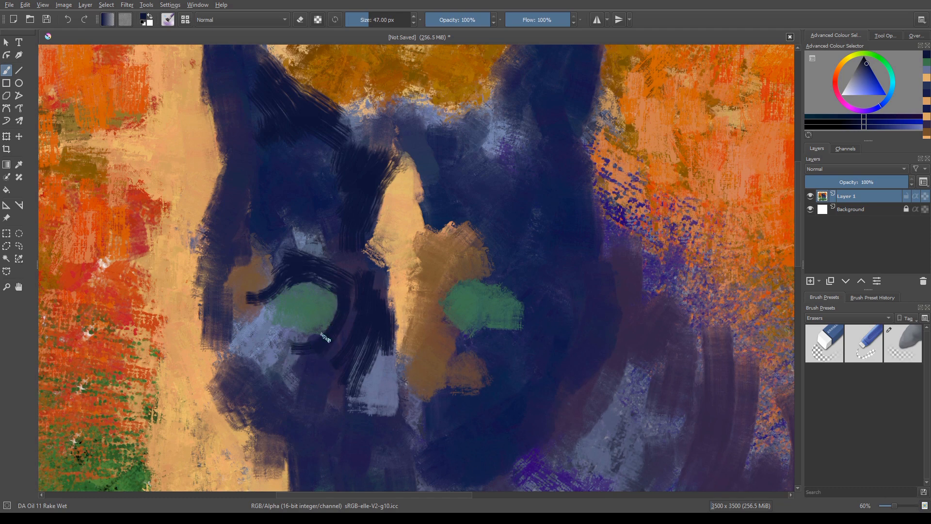
pyautogui.moveTo(335, 322)
pyautogui.mouseDown()
pyautogui.moveTo(274, 336)
pyautogui.moveTo(284, 334)
pyautogui.moveTo(263, 304)
pyautogui.moveTo(255, 333)
pyautogui.moveTo(245, 330)
pyautogui.moveTo(269, 296)
pyautogui.moveTo(276, 333)
pyautogui.moveTo(268, 293)
pyautogui.moveTo(288, 340)
pyautogui.moveTo(319, 336)
pyautogui.mouseUp()
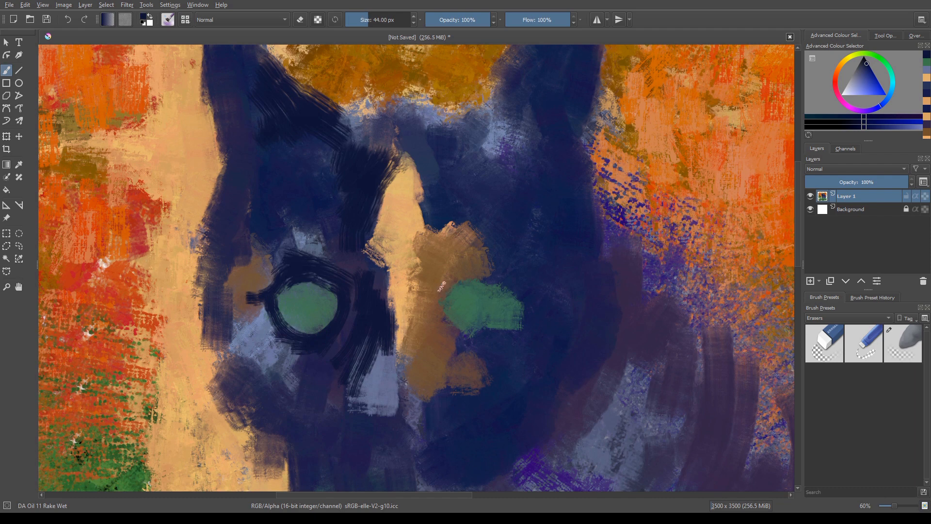
# Reduce the brush to 32 px, outline the right eye's inner corner and streak dark navy through the brown patch below it.
pyautogui.press('[')
pyautogui.moveTo(453, 280); pyautogui.dragTo(442, 313)
pyautogui.moveTo(442, 313)
pyautogui.mouseDown()
pyautogui.moveTo(456, 355)
pyautogui.moveTo(442, 345)
pyautogui.moveTo(463, 371)
pyautogui.moveTo(444, 366)
pyautogui.mouseUp()
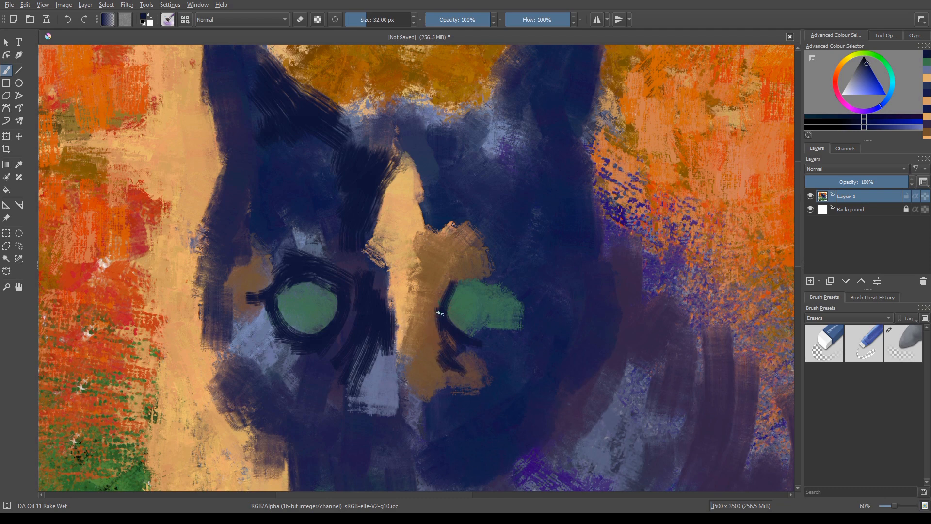
pyautogui.moveTo(440, 313)
pyautogui.mouseDown()
pyautogui.moveTo(434, 358)
pyautogui.moveTo(441, 320)
pyautogui.moveTo(443, 344)
pyautogui.moveTo(439, 319)
pyautogui.moveTo(428, 351)
pyautogui.mouseUp()
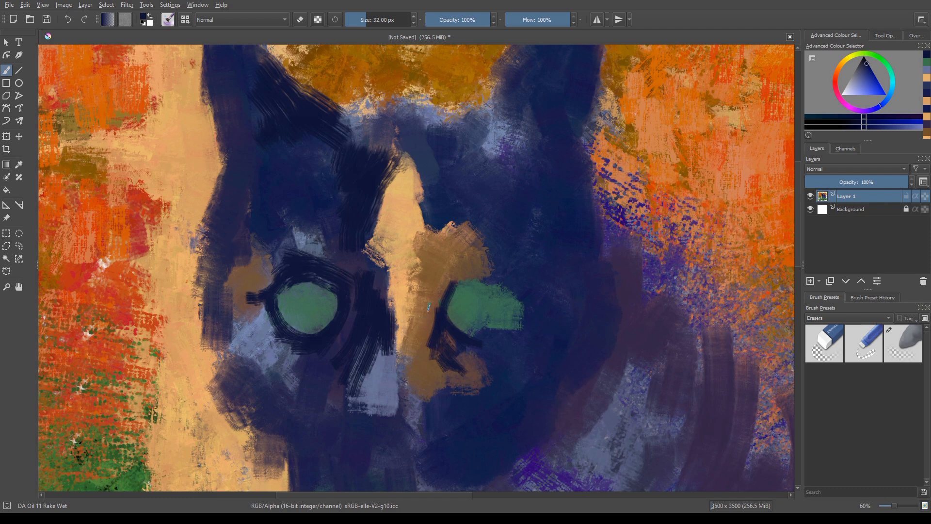
pyautogui.moveTo(428, 307)
pyautogui.mouseDown()
pyautogui.moveTo(415, 341)
pyautogui.moveTo(433, 345)
pyautogui.moveTo(432, 364)
pyautogui.moveTo(453, 393)
pyautogui.moveTo(439, 390)
pyautogui.mouseUp()
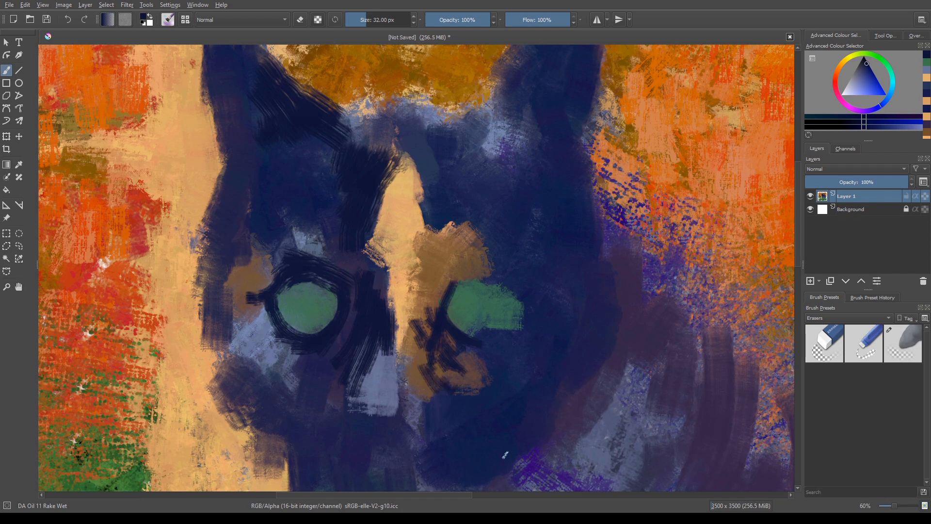
# Complete the right eye's dark navy rim and outer corner, restoring the lower part of the iris with its sampled green.
pyautogui.moveTo(503, 285)
pyautogui.mouseDown()
pyautogui.moveTo(464, 283)
pyautogui.moveTo(494, 280)
pyautogui.moveTo(462, 290)
pyautogui.moveTo(459, 280)
pyautogui.moveTo(440, 310)
pyautogui.mouseUp()
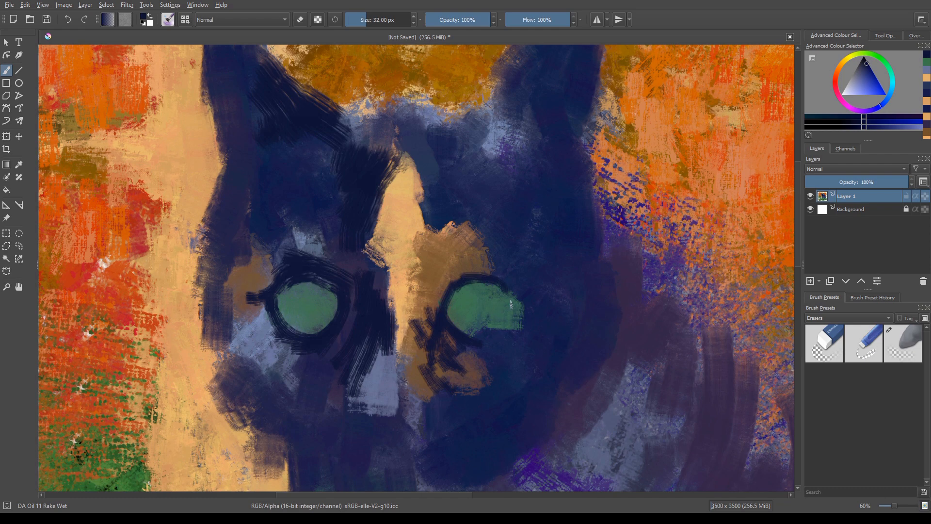
pyautogui.moveTo(510, 304)
pyautogui.mouseDown()
pyautogui.moveTo(490, 340)
pyautogui.moveTo(510, 301)
pyautogui.moveTo(470, 335)
pyautogui.mouseUp()
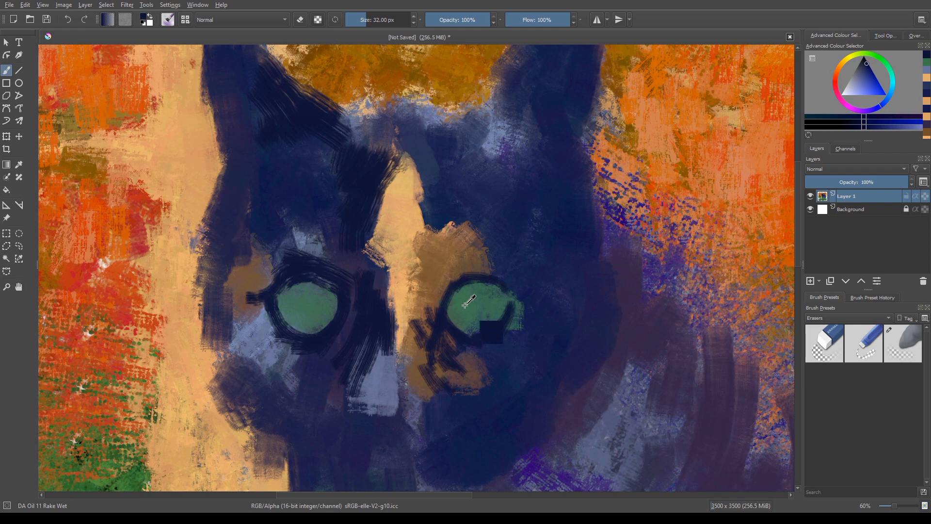
pyautogui.keyDown('ctrl'); pyautogui.click(485, 328); pyautogui.keyUp('ctrl')
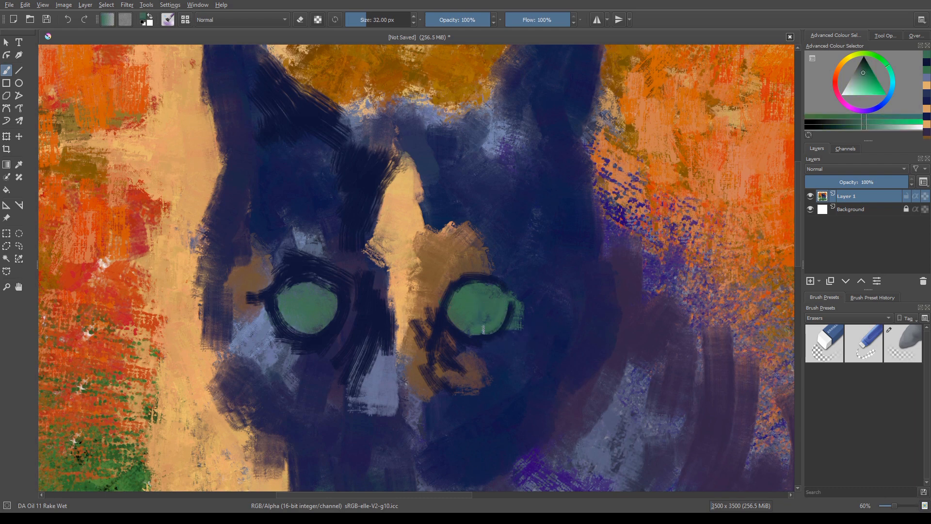
pyautogui.keyDown('ctrl'); pyautogui.click(456, 332); pyautogui.keyUp('ctrl')
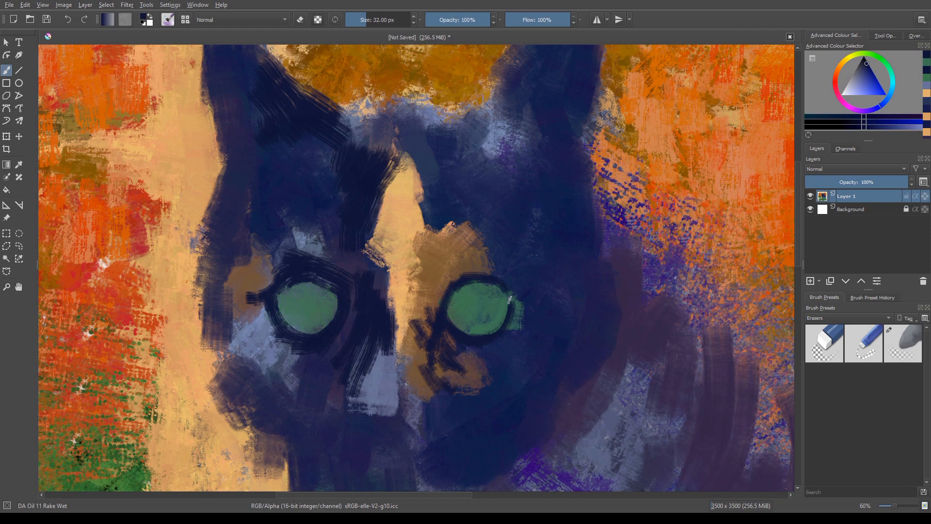
pyautogui.moveTo(518, 300); pyautogui.dragTo(524, 326)
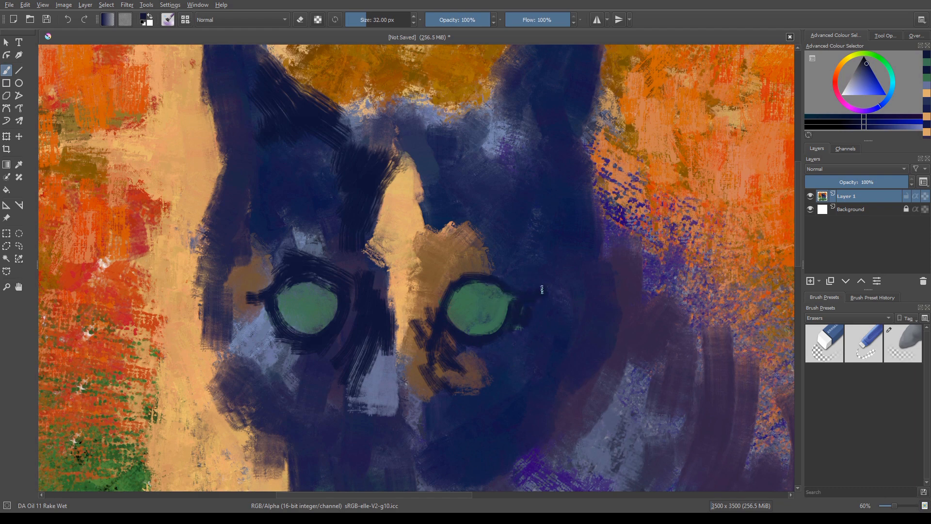
# Streak very dark navy outward from the right eye's outer corner, below the eye and over the brown patch's upper outer edge.
pyautogui.moveTo(542, 289); pyautogui.dragTo(533, 312)
pyautogui.moveTo(497, 341)
pyautogui.mouseDown()
pyautogui.moveTo(532, 356)
pyautogui.moveTo(475, 343)
pyautogui.moveTo(501, 355)
pyautogui.moveTo(478, 341)
pyautogui.moveTo(474, 351)
pyautogui.moveTo(527, 405)
pyautogui.moveTo(433, 348)
pyautogui.moveTo(459, 369)
pyautogui.moveTo(501, 371)
pyautogui.moveTo(463, 364)
pyautogui.mouseUp()
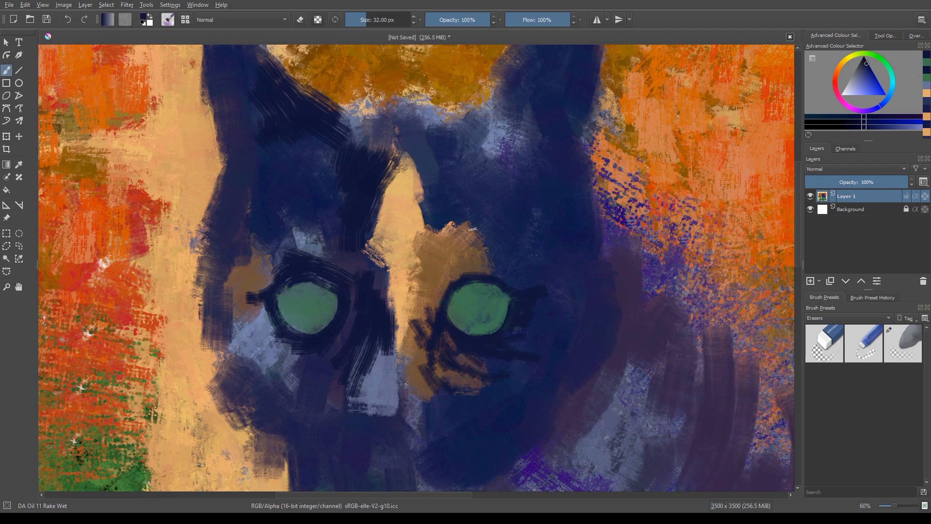
pyautogui.moveTo(471, 228)
pyautogui.mouseDown()
pyautogui.moveTo(487, 259)
pyautogui.moveTo(469, 255)
pyautogui.mouseUp()
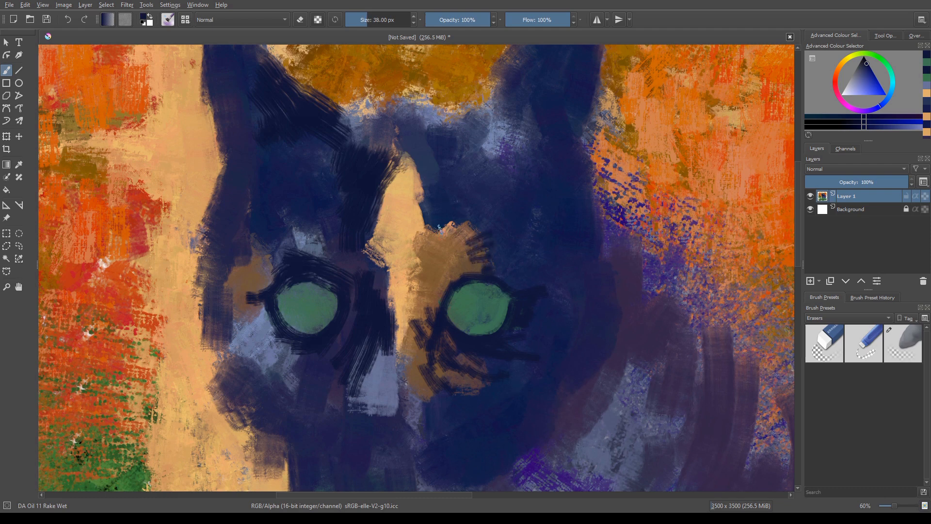
pyautogui.press(']')
pyautogui.moveTo(487, 209)
pyautogui.mouseDown()
pyautogui.moveTo(463, 238)
pyautogui.moveTo(475, 255)
pyautogui.mouseUp()
pyautogui.moveTo(507, 255); pyautogui.dragTo(487, 271)
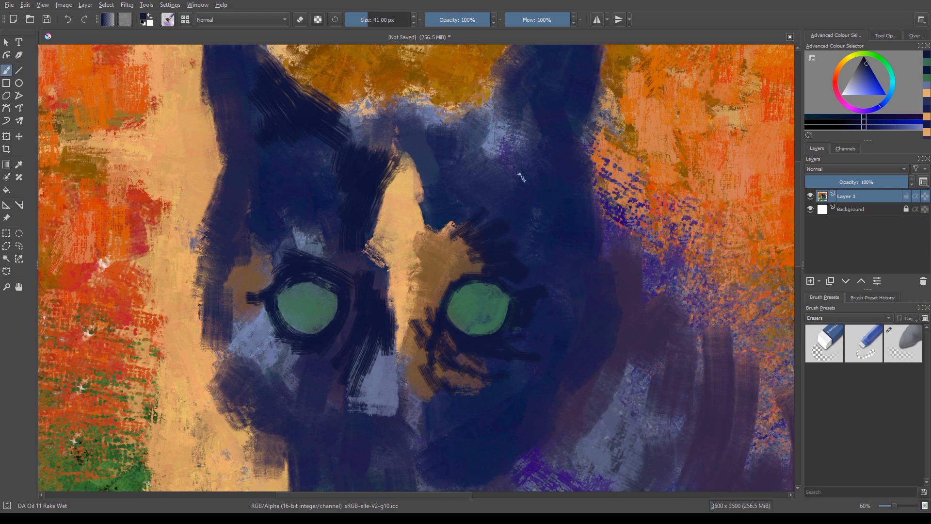
# Rake very dark navy strokes with a 41 px brush down the right ear, across the brow and along the head's right side.
pyautogui.moveTo(578, 78)
pyautogui.mouseDown()
pyautogui.moveTo(569, 152)
pyautogui.moveTo(573, 142)
pyautogui.moveTo(585, 206)
pyautogui.mouseUp()
pyautogui.moveTo(589, 139); pyautogui.dragTo(596, 235)
pyautogui.moveTo(540, 116); pyautogui.dragTo(568, 169)
pyautogui.moveTo(546, 166); pyautogui.dragTo(574, 240)
pyautogui.moveTo(476, 206); pyautogui.dragTo(523, 196)
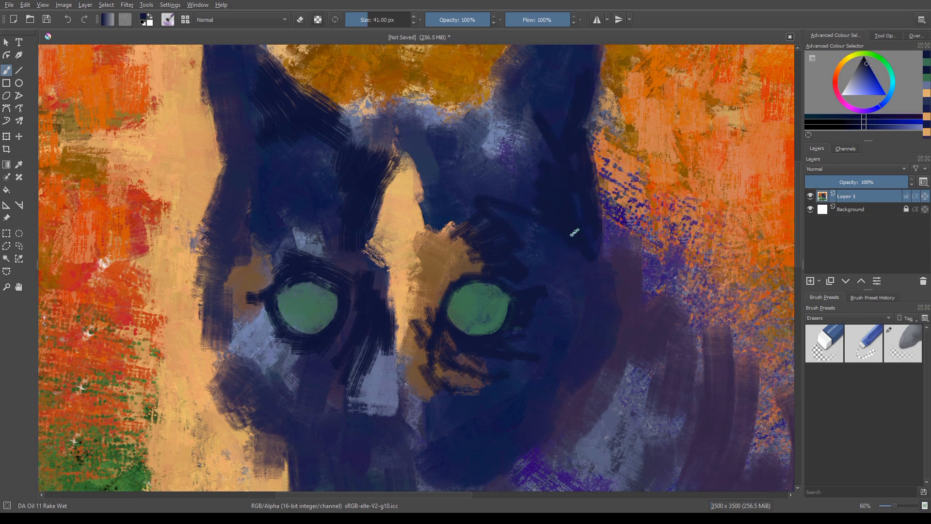
pyautogui.moveTo(589, 206); pyautogui.dragTo(600, 332)
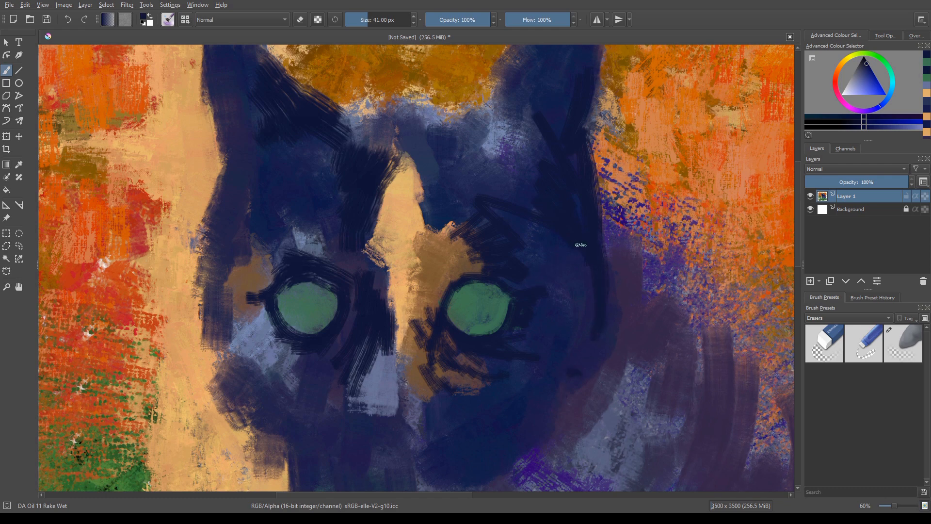
pyautogui.moveTo(581, 244); pyautogui.dragTo(547, 274)
# Enlarge the brush to 96 px and fill the right forehead, ear base and side of the head with very dark navy.
pyautogui.press(']')
pyautogui.press(']')
pyautogui.press(']')
pyautogui.press(']')
pyautogui.press(']')
pyautogui.press(']')
pyautogui.press(']')
pyautogui.press(']')
pyautogui.press(']')
pyautogui.press(']')
pyautogui.press(']')
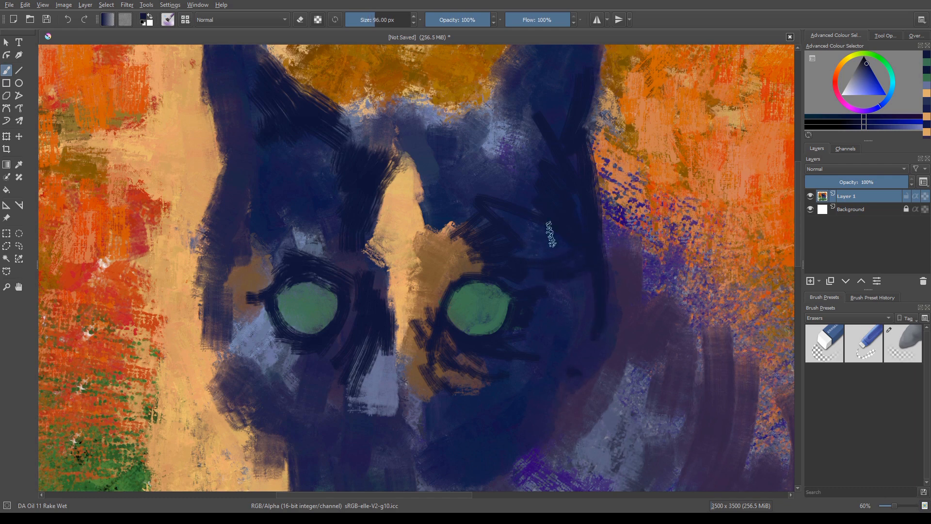
pyautogui.moveTo(570, 236)
pyautogui.mouseDown()
pyautogui.moveTo(503, 237)
pyautogui.moveTo(559, 265)
pyautogui.moveTo(575, 295)
pyautogui.moveTo(575, 356)
pyautogui.mouseUp()
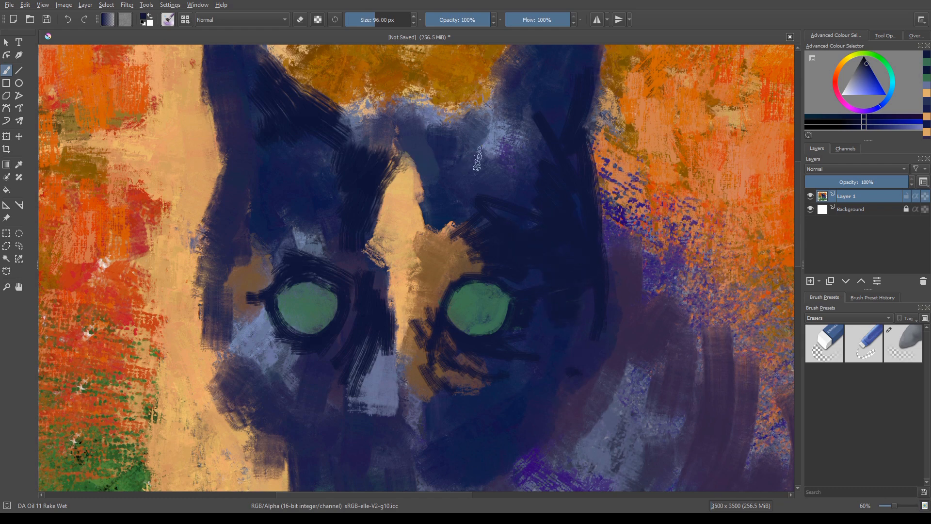
pyautogui.moveTo(491, 143)
pyautogui.mouseDown()
pyautogui.moveTo(517, 151)
pyautogui.moveTo(570, 198)
pyautogui.mouseUp()
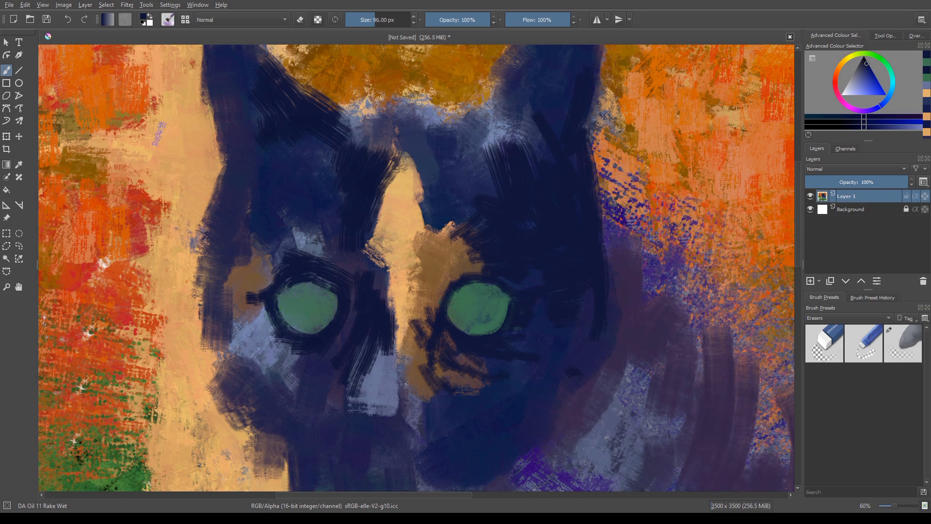
pyautogui.moveTo(588, 66); pyautogui.dragTo(568, 138)
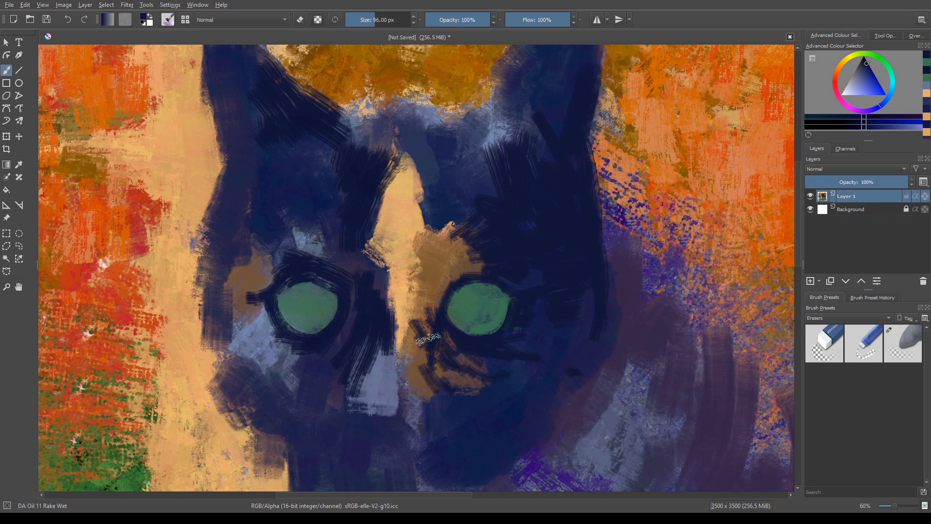
pyautogui.moveTo(593, 228)
pyautogui.mouseDown()
pyautogui.moveTo(603, 314)
pyautogui.moveTo(593, 353)
pyautogui.mouseUp()
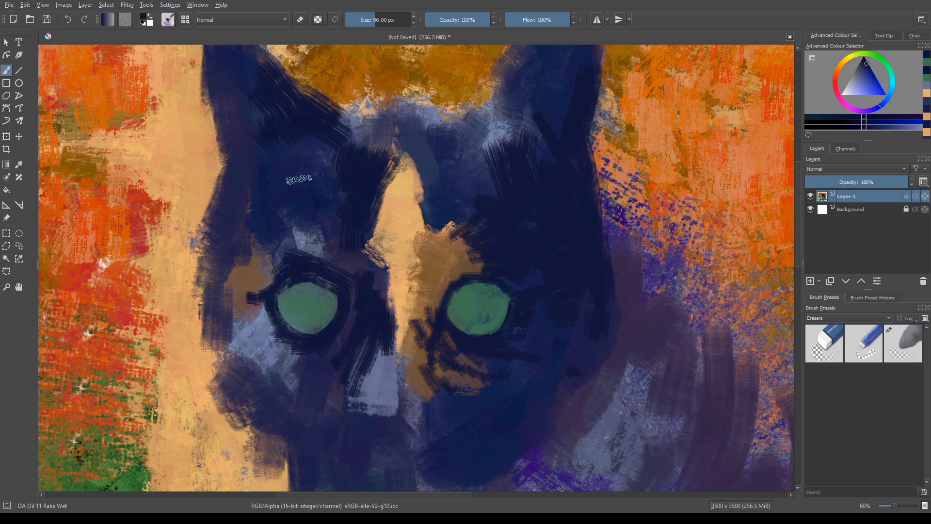
# Choose a pale peach colour and rake a highlight over the brown patch above the right eye.
pyautogui.rightClick(357, 294)
pyautogui.click(338, 298)
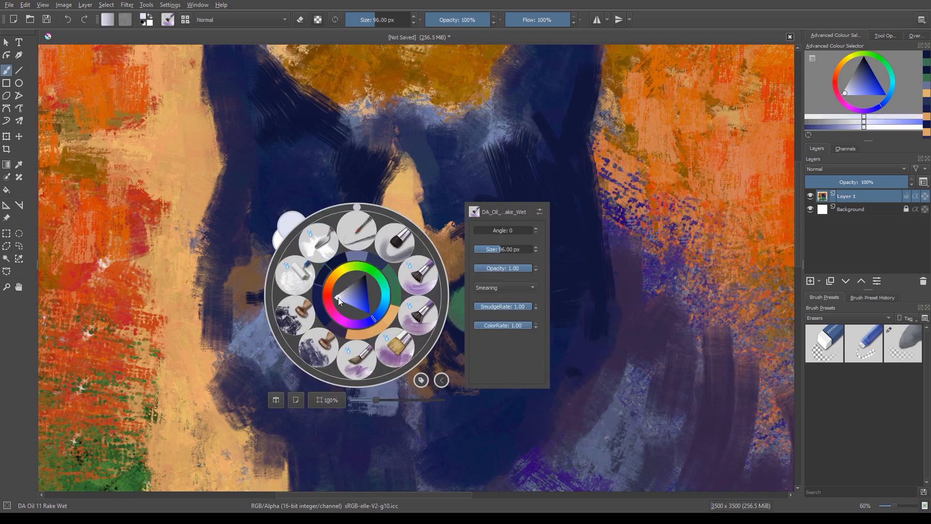
pyautogui.click(341, 298)
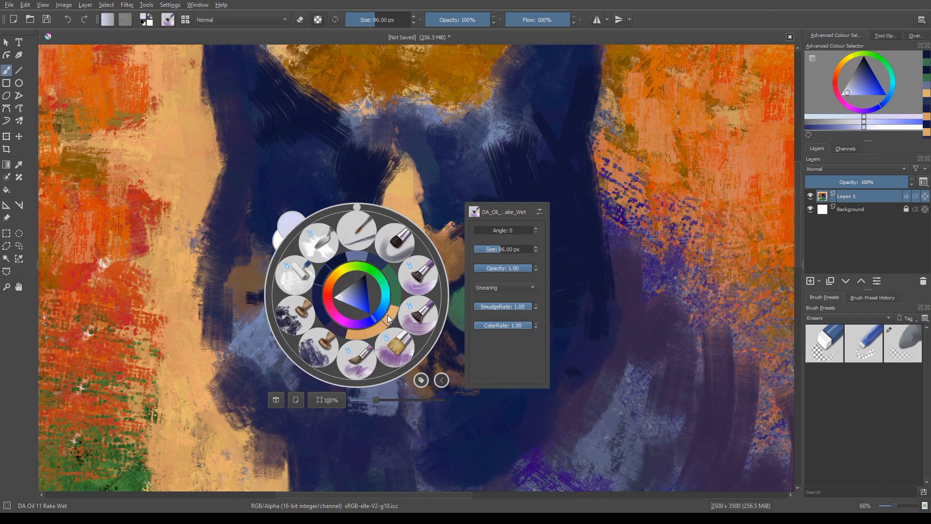
pyautogui.click(388, 315)
pyautogui.rightClick(353, 302)
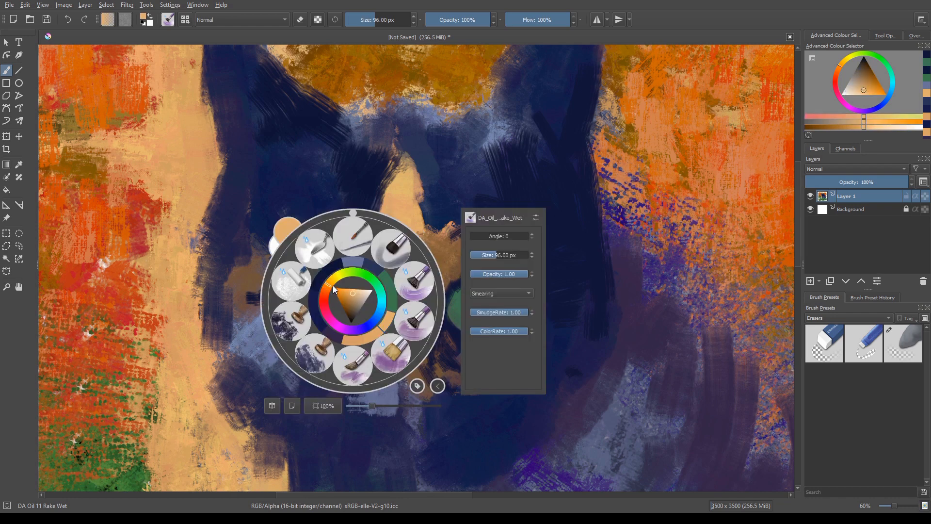
pyautogui.click(365, 292)
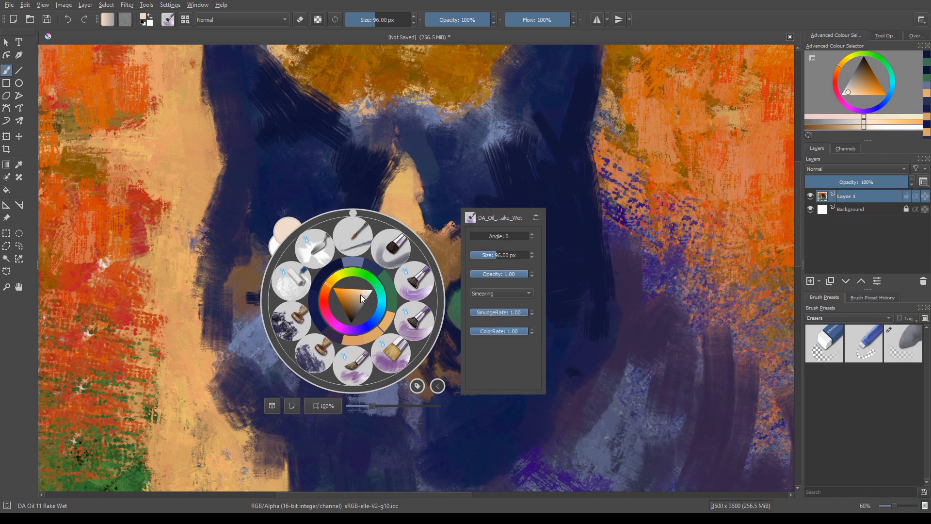
pyautogui.click(360, 293)
pyautogui.click(253, 257)
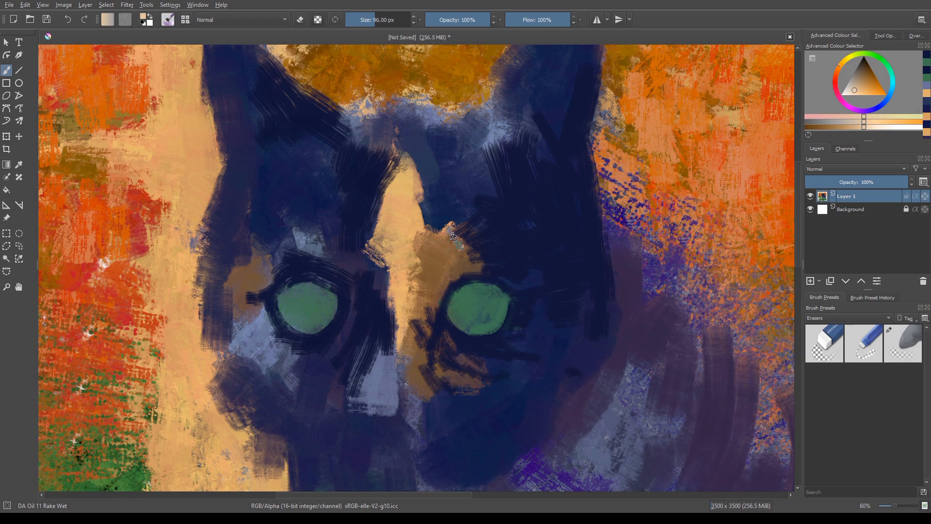
pyautogui.moveTo(454, 239); pyautogui.dragTo(442, 257)
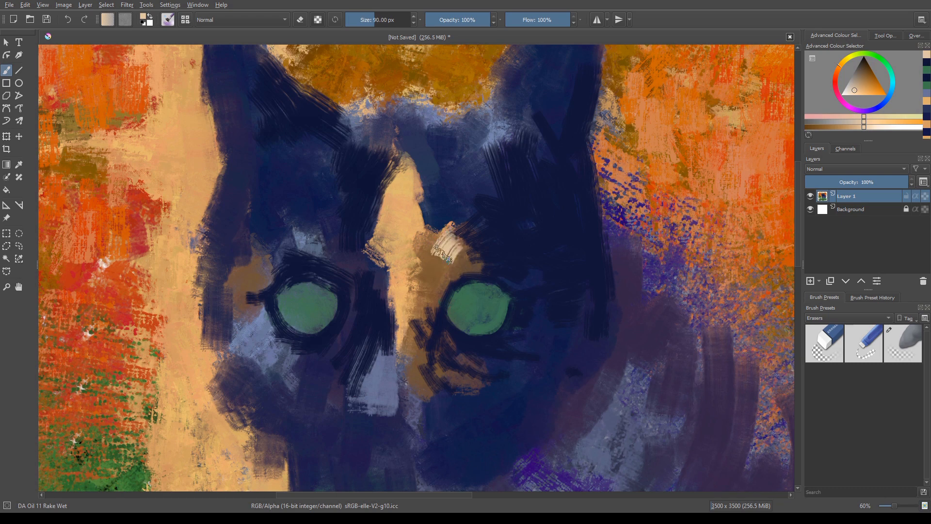
# Reduce the brush to 68 px and extend the pale peach highlight down to the right eye's upper rim.
pyautogui.press('[')
pyautogui.press('[')
pyautogui.press('[')
pyautogui.press('[')
pyautogui.press('[')
pyautogui.moveTo(479, 262)
pyautogui.mouseDown()
pyautogui.moveTo(450, 273)
pyautogui.moveTo(459, 252)
pyautogui.moveTo(440, 277)
pyautogui.mouseUp()
# Choose a pale grey-blue and rake it over the outer part of the highlight above the right eye.
pyautogui.rightClick(312, 262)
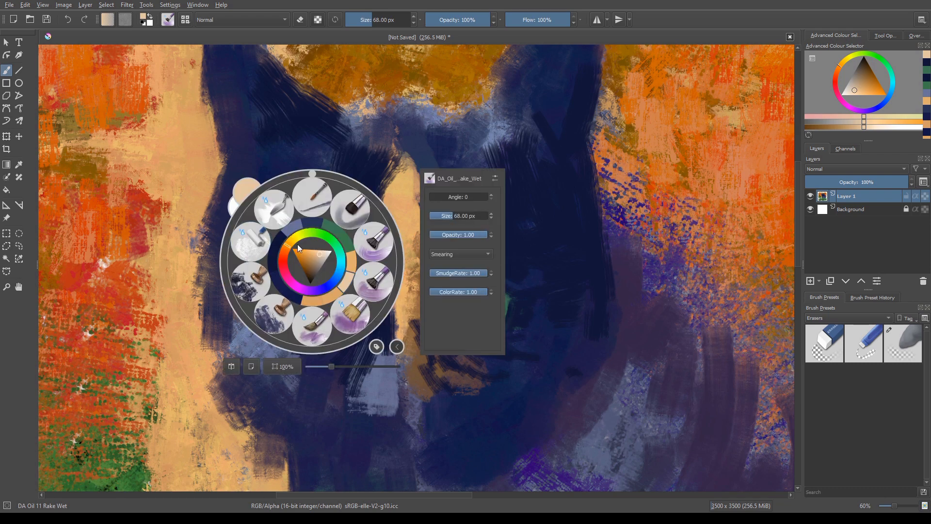
pyautogui.click(334, 268)
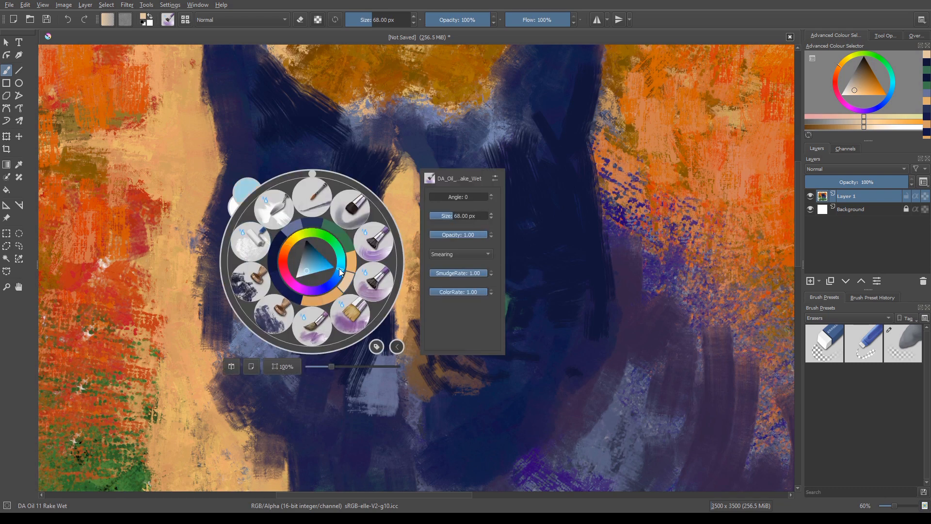
pyautogui.click(302, 266)
pyautogui.rightClick(323, 296)
pyautogui.moveTo(470, 259); pyautogui.dragTo(451, 274)
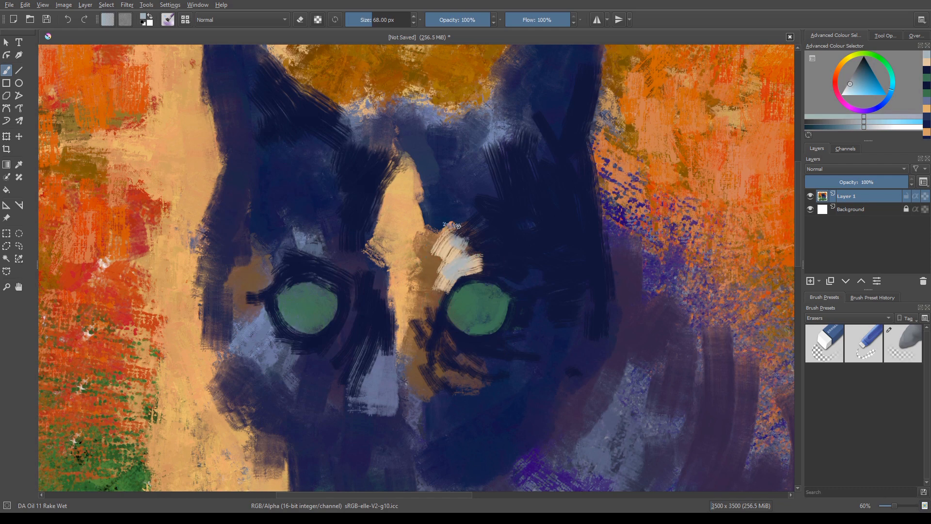
pyautogui.moveTo(458, 226)
pyautogui.mouseDown()
pyautogui.moveTo(430, 287)
pyautogui.moveTo(476, 302)
pyautogui.moveTo(439, 296)
pyautogui.moveTo(489, 265)
pyautogui.moveTo(490, 256)
pyautogui.moveTo(469, 267)
pyautogui.moveTo(480, 243)
pyautogui.mouseUp()
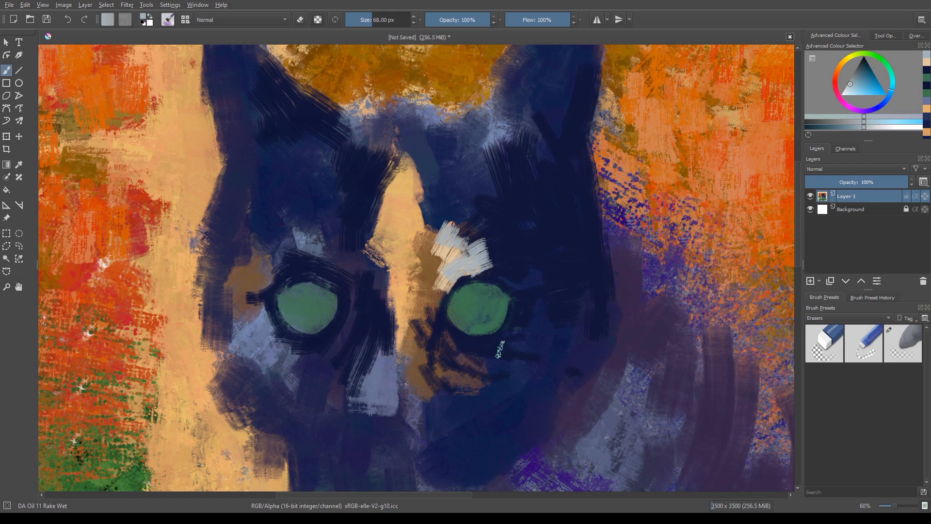
# Set the brush opacity to 65% and rake grey-blue strokes below the right eye and across the brown patch beside the nose.
pyautogui.rightClick(340, 262)
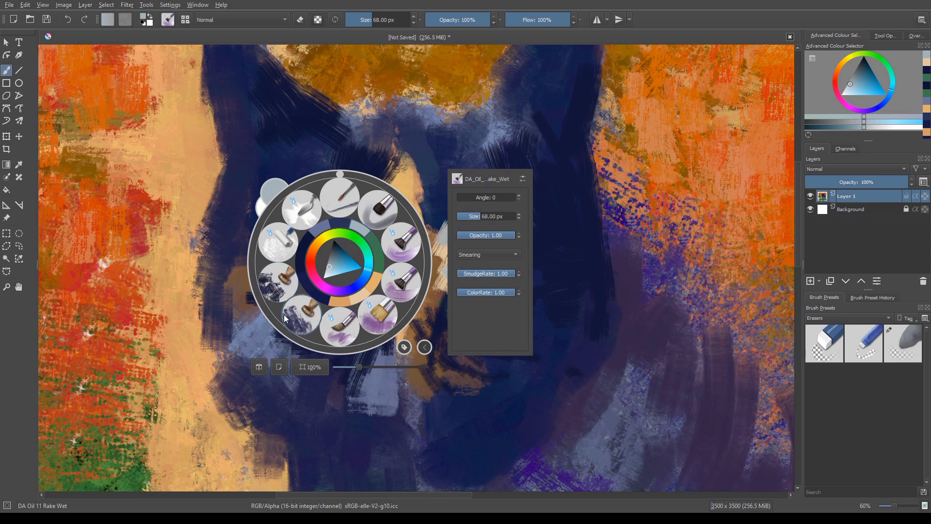
pyautogui.moveTo(508, 234); pyautogui.dragTo(476, 234)
pyautogui.click(415, 334)
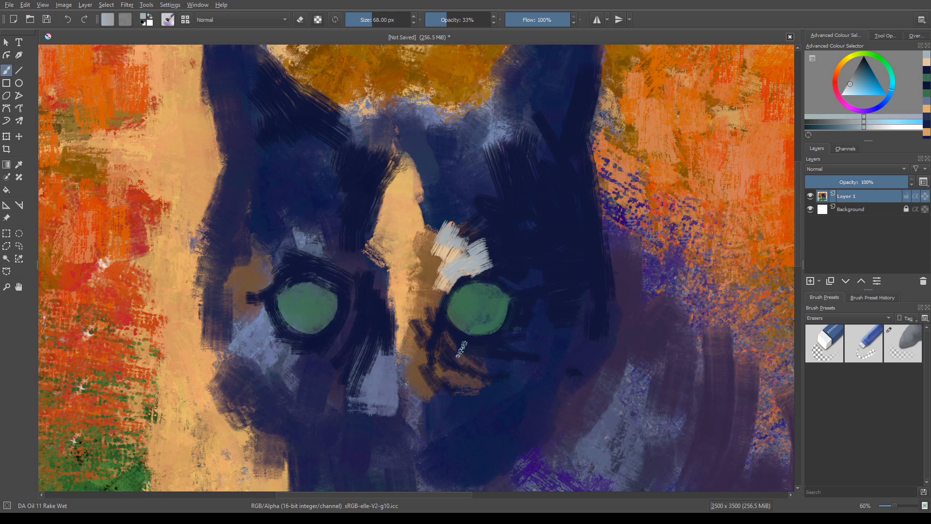
pyautogui.rightClick(435, 348)
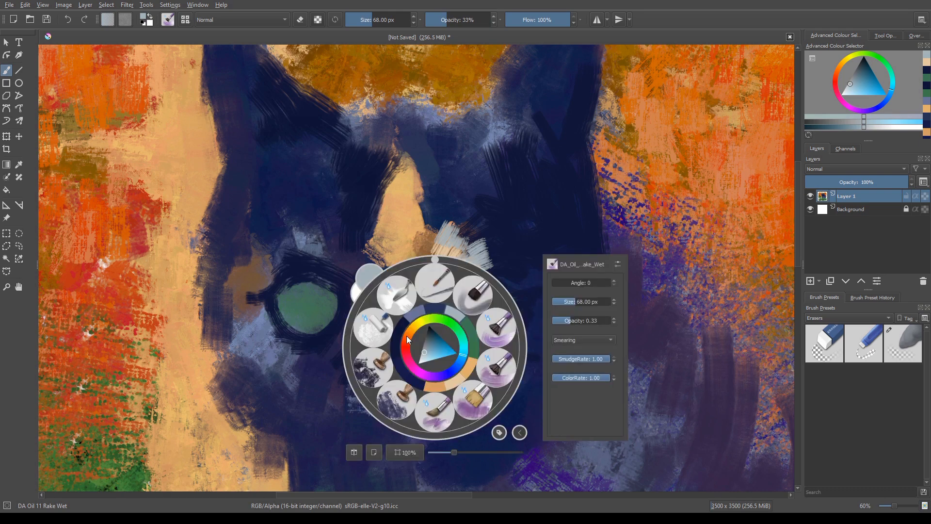
pyautogui.click(590, 320)
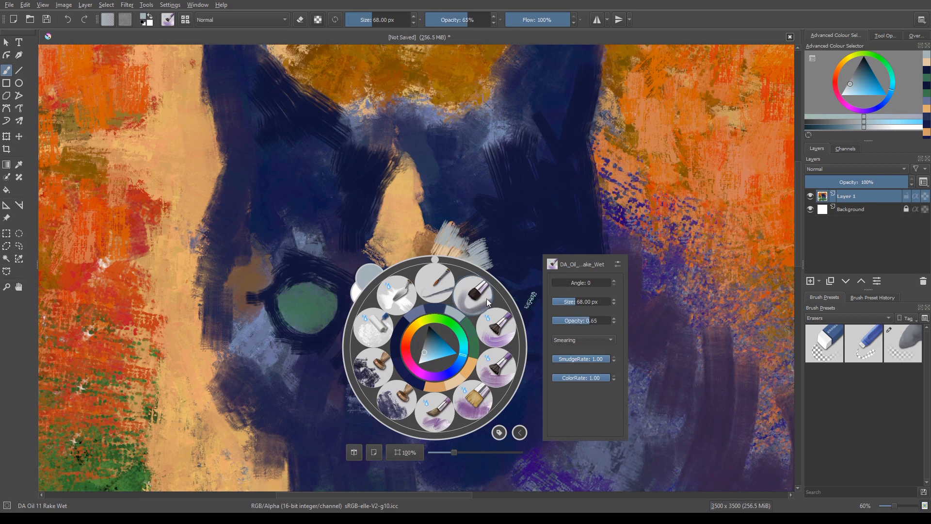
pyautogui.rightClick(428, 312)
pyautogui.moveTo(482, 363)
pyautogui.mouseDown()
pyautogui.moveTo(442, 351)
pyautogui.moveTo(486, 390)
pyautogui.moveTo(483, 367)
pyautogui.moveTo(496, 369)
pyautogui.moveTo(465, 355)
pyautogui.moveTo(488, 353)
pyautogui.mouseUp()
pyautogui.moveTo(487, 387); pyautogui.dragTo(461, 383)
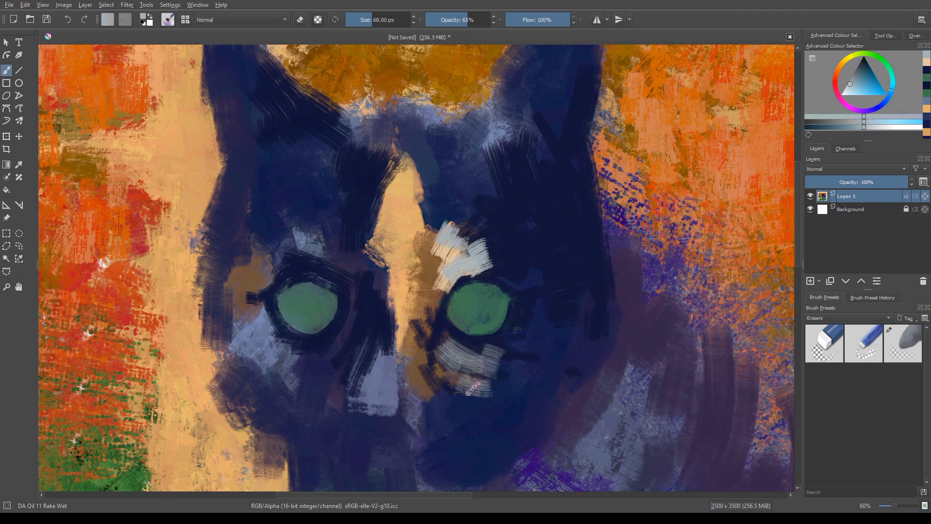
pyautogui.moveTo(418, 352); pyautogui.dragTo(450, 386)
# Widen the grey-blue highlight above the right eye, then draw a thin 24 px line along its upper lid to the outer corner.
pyautogui.moveTo(463, 257); pyautogui.dragTo(499, 253)
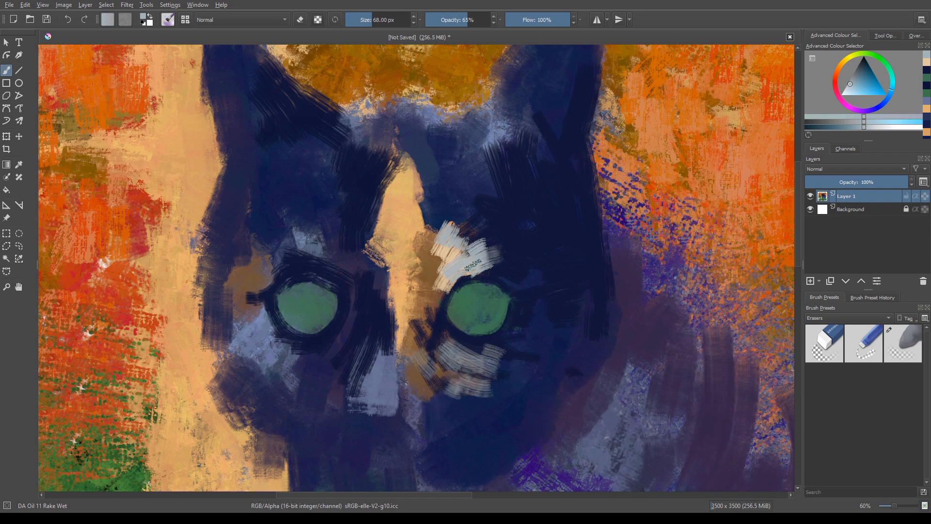
pyautogui.press('[')
pyautogui.press('[')
pyautogui.press('[')
pyautogui.press('[')
pyautogui.press('[')
pyautogui.press('[')
pyautogui.press('[')
pyautogui.press('[')
pyautogui.press('[')
pyautogui.press('[')
pyautogui.press('[')
pyautogui.moveTo(488, 276); pyautogui.dragTo(531, 287)
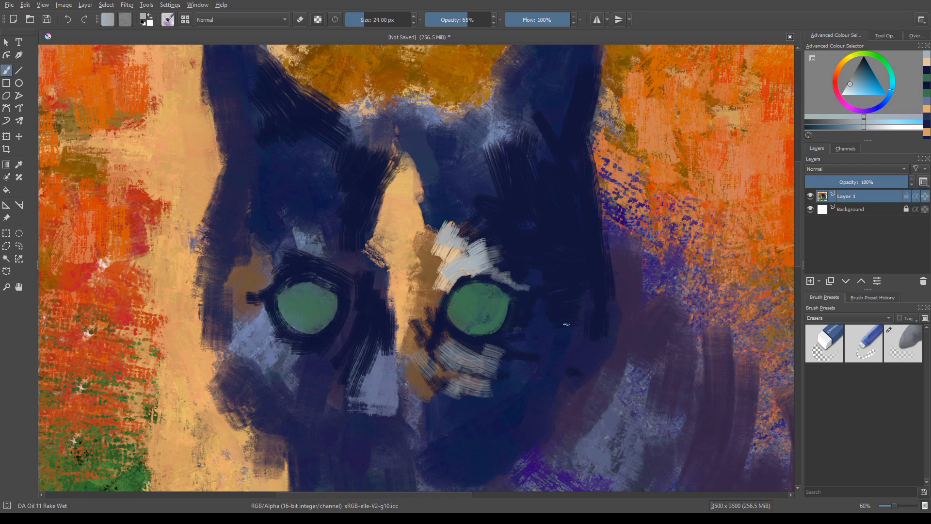
# Enlarge the brush to 103 px and rake grey-blue fur strokes down the right side of the face.
pyautogui.press(']')
pyautogui.press(']')
pyautogui.press(']')
pyautogui.press(']')
pyautogui.press(']')
pyautogui.press(']')
pyautogui.press(']')
pyautogui.press(']')
pyautogui.press(']')
pyautogui.press(']')
pyautogui.press(']')
pyautogui.press(']')
pyautogui.press(']')
pyautogui.press(']')
pyautogui.press(']')
pyautogui.press(']')
pyautogui.press(']')
pyautogui.press(']')
pyautogui.press(']')
pyautogui.moveTo(589, 270)
pyautogui.mouseDown()
pyautogui.moveTo(555, 277)
pyautogui.moveTo(593, 290)
pyautogui.moveTo(564, 292)
pyautogui.moveTo(586, 277)
pyautogui.moveTo(559, 277)
pyautogui.moveTo(583, 253)
pyautogui.moveTo(557, 269)
pyautogui.mouseUp()
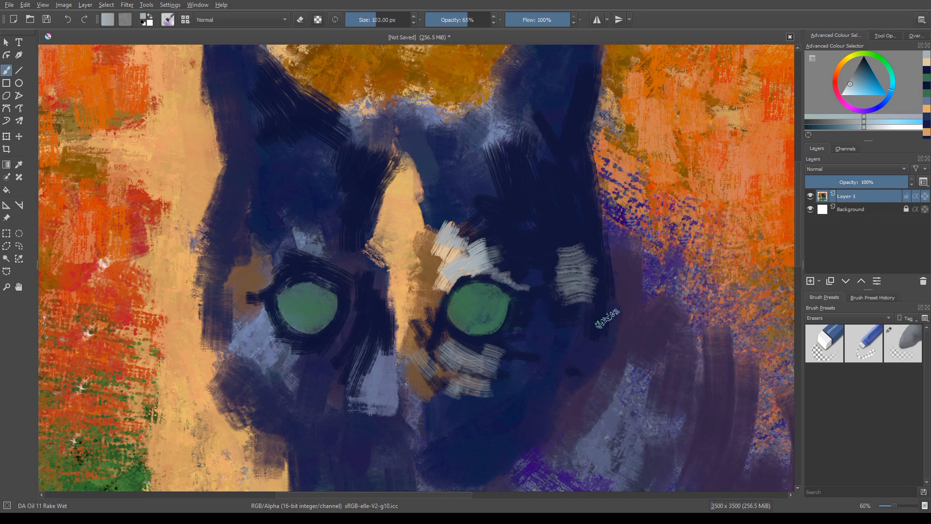
pyautogui.moveTo(609, 314); pyautogui.dragTo(565, 313)
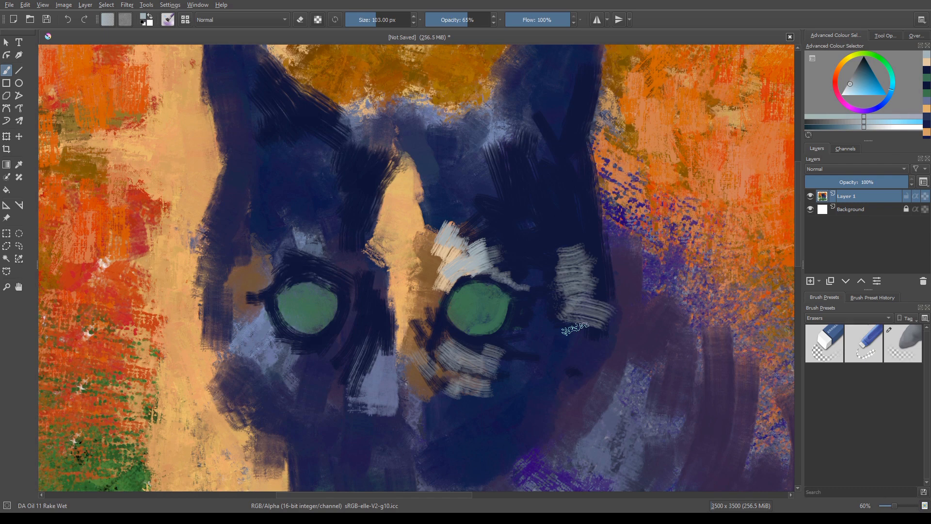
# Rake grey-blue fur strokes beside the left eye, inside the left ear and at the right ear's lower outer edge.
pyautogui.moveTo(272, 265)
pyautogui.mouseDown()
pyautogui.moveTo(195, 262)
pyautogui.moveTo(213, 258)
pyautogui.moveTo(236, 302)
pyautogui.moveTo(208, 334)
pyautogui.mouseUp()
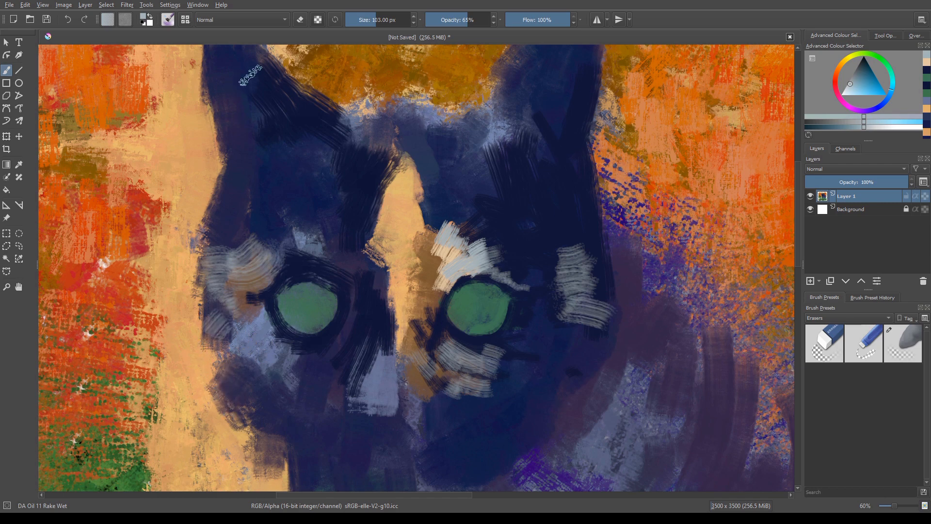
pyautogui.moveTo(250, 75); pyautogui.dragTo(230, 92)
pyautogui.moveTo(257, 104); pyautogui.dragTo(252, 122)
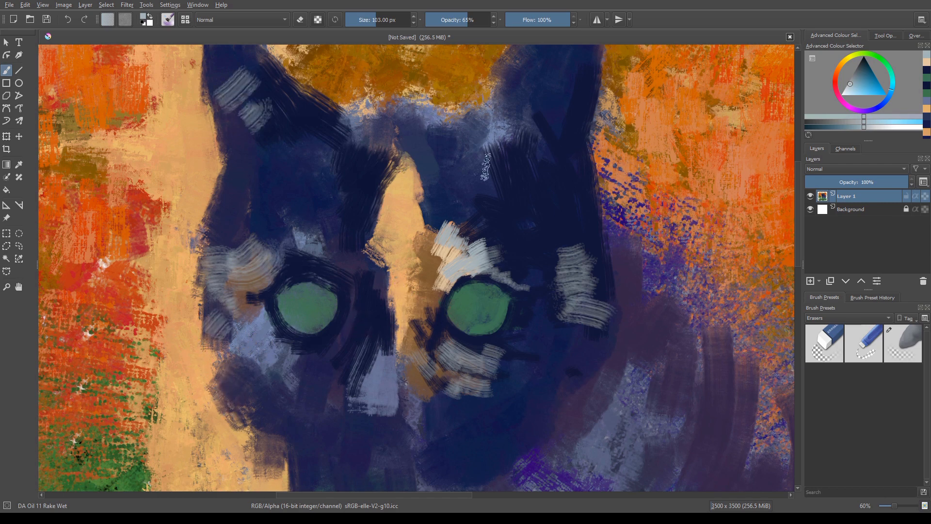
pyautogui.moveTo(567, 125); pyautogui.dragTo(553, 145)
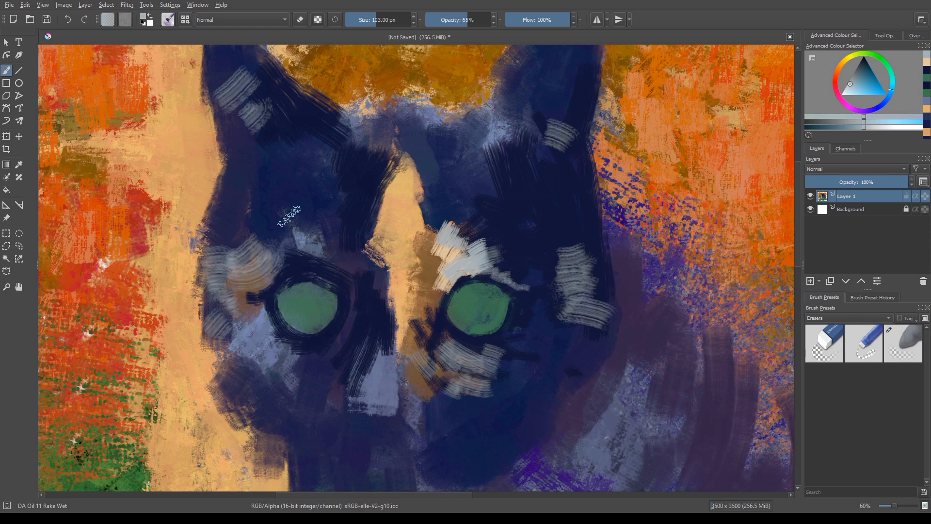
# Choose a saturated orange and rake it over the brown patch beside the nose and along the cream nose bridge.
pyautogui.rightClick(294, 257)
pyautogui.click(265, 256)
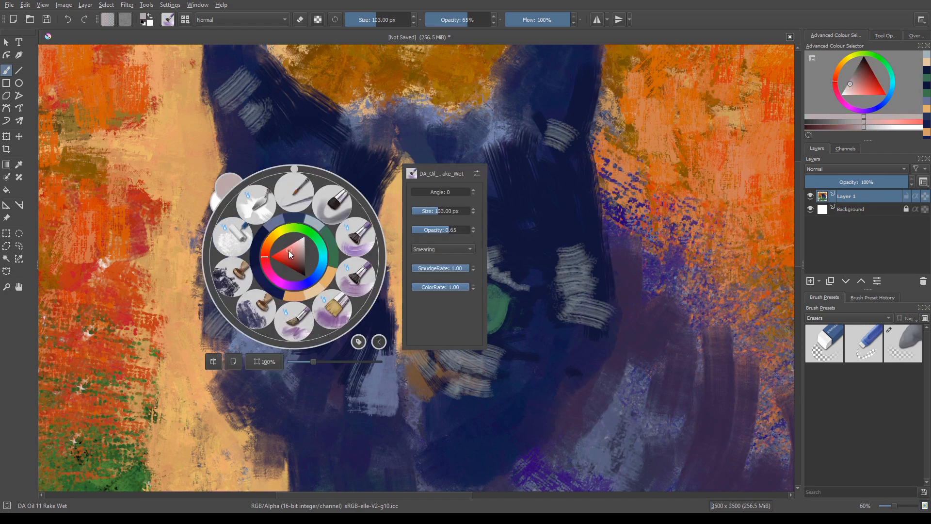
pyautogui.click(288, 248)
pyautogui.click(266, 243)
pyautogui.click(286, 253)
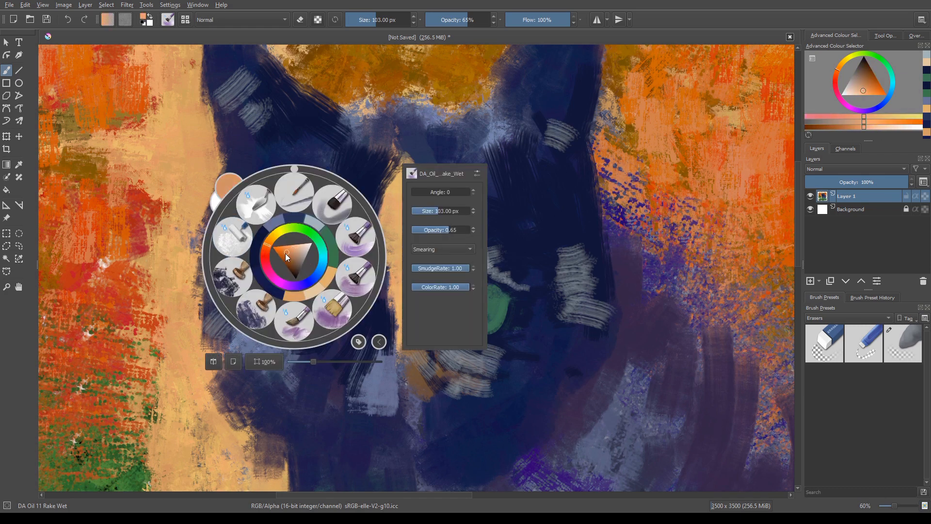
pyautogui.click(284, 255)
pyautogui.rightClick(275, 283)
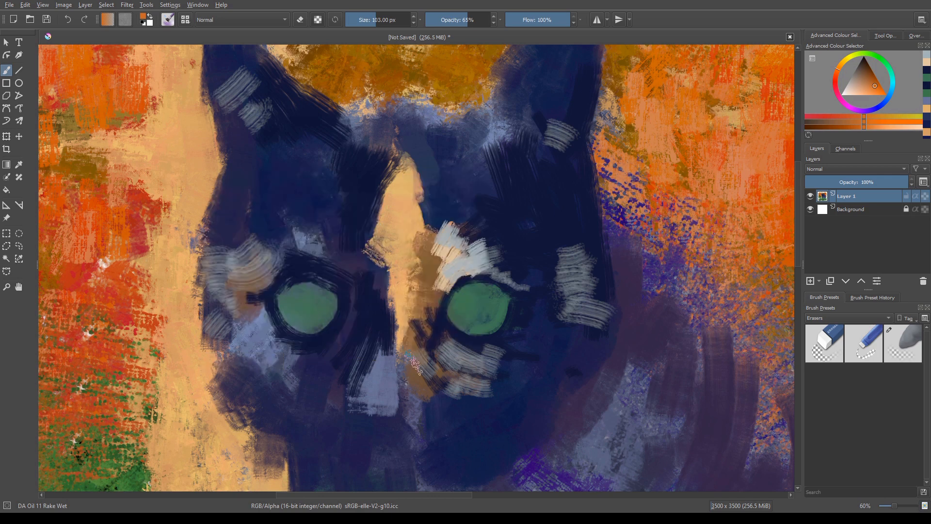
pyautogui.moveTo(424, 376); pyautogui.dragTo(412, 358)
pyautogui.moveTo(433, 383); pyautogui.dragTo(427, 368)
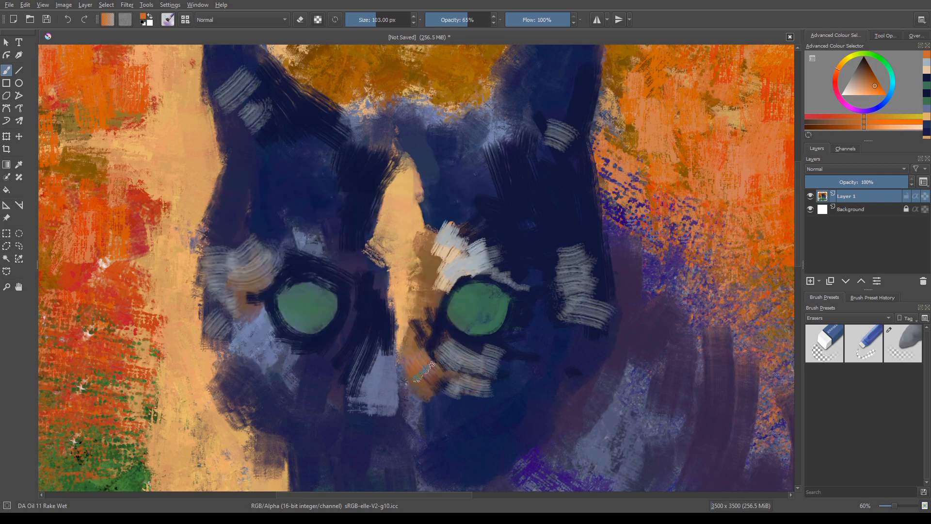
pyautogui.moveTo(414, 400)
pyautogui.mouseDown()
pyautogui.moveTo(422, 376)
pyautogui.moveTo(416, 402)
pyautogui.moveTo(450, 386)
pyautogui.mouseUp()
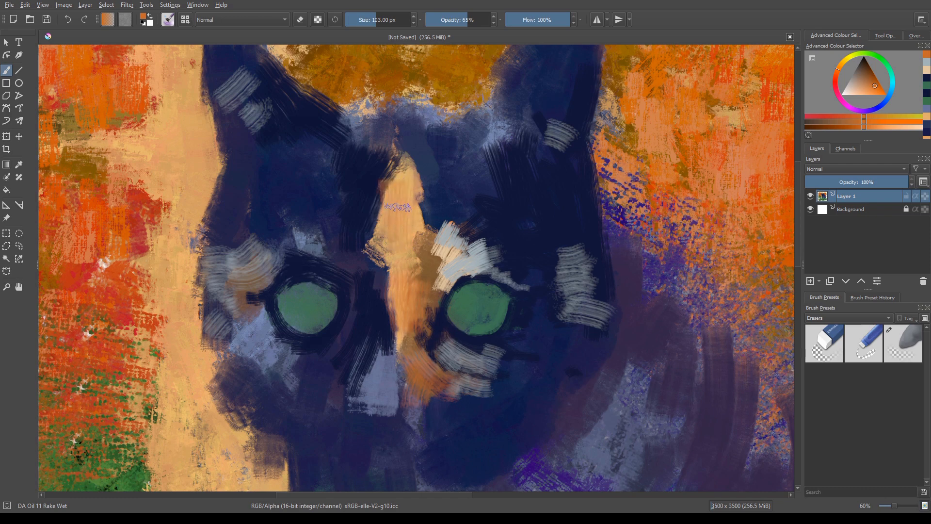
# Paint vivid red-orange strokes along the edges of the cat's orange forehead and nose stripe with the brush set to 55 px.
pyautogui.press('[')
pyautogui.press('[')
pyautogui.press('[')
pyautogui.press('[')
pyautogui.press('[')
pyautogui.press('[')
pyautogui.press('[')
pyautogui.press('[')
pyautogui.press('[')
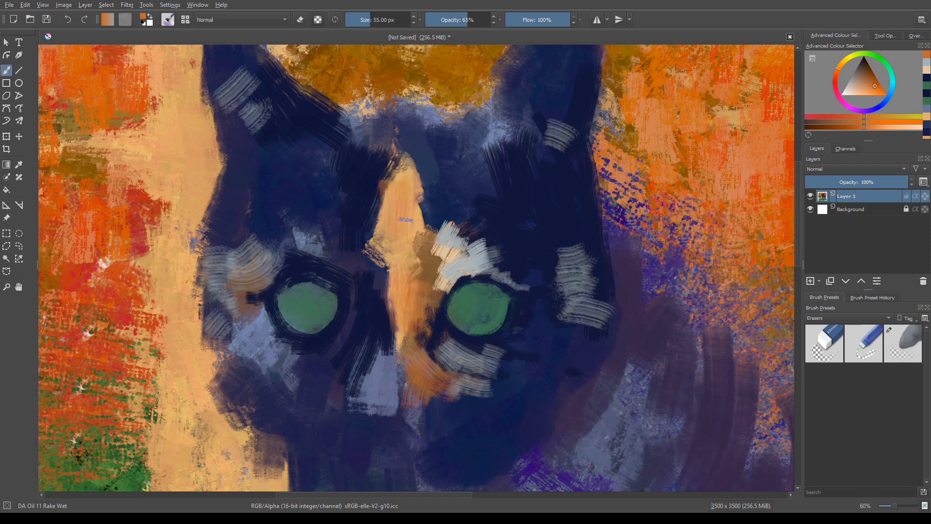
pyautogui.rightClick(351, 302)
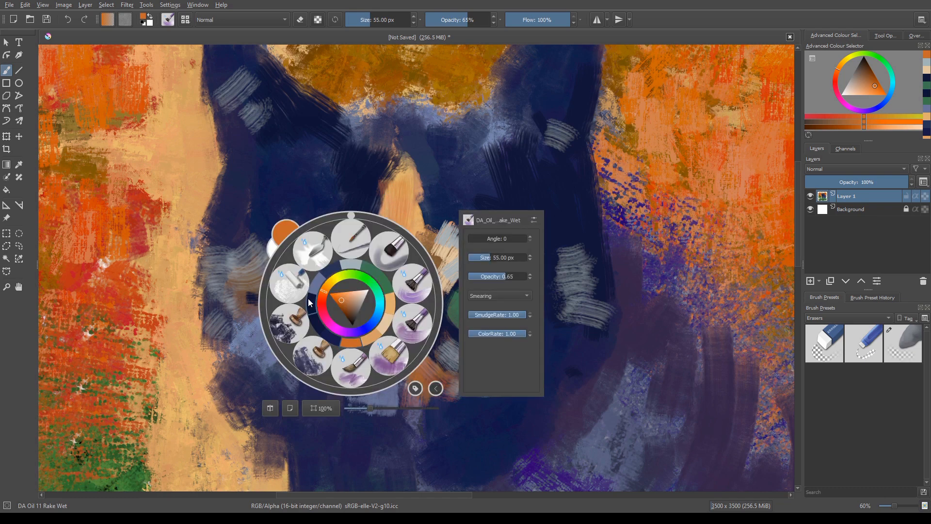
pyautogui.click(333, 295)
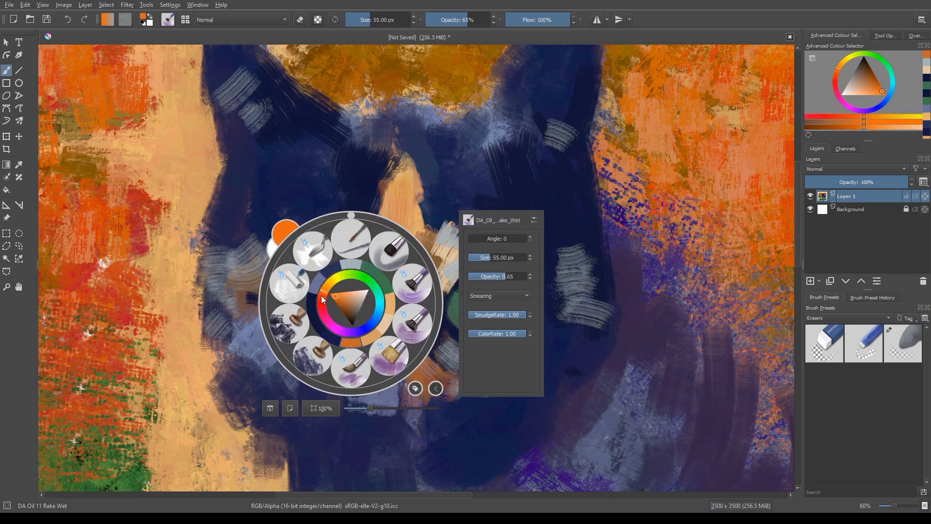
pyautogui.click(322, 296)
pyautogui.rightClick(321, 295)
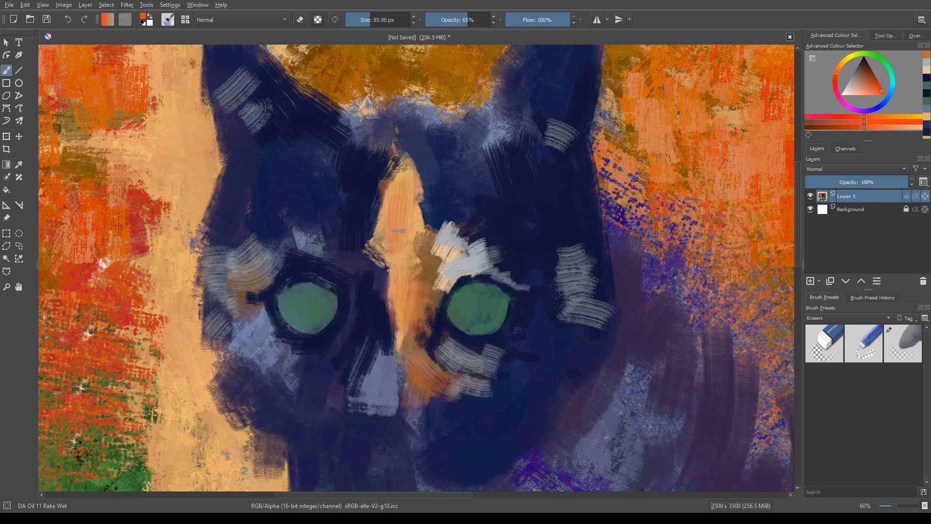
pyautogui.moveTo(398, 231); pyautogui.dragTo(401, 265)
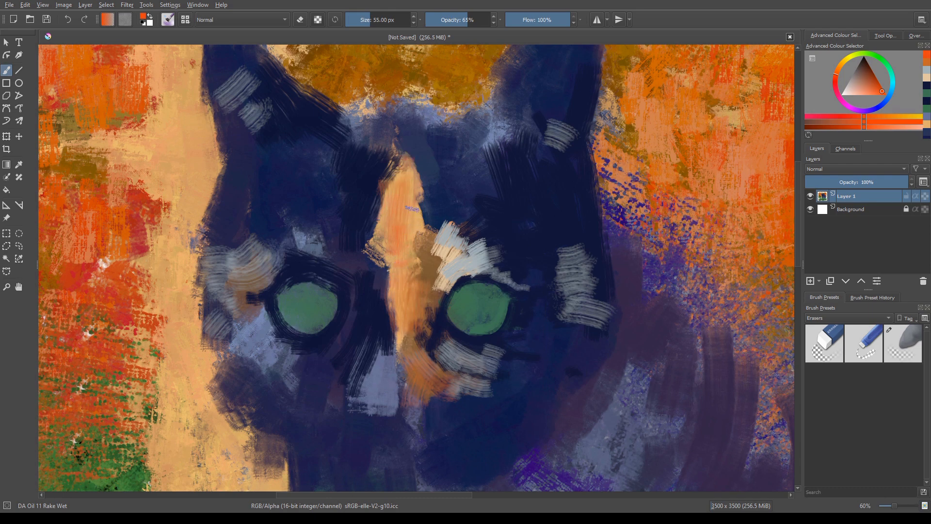
pyautogui.moveTo(412, 208)
pyautogui.mouseDown()
pyautogui.moveTo(434, 266)
pyautogui.moveTo(411, 268)
pyautogui.moveTo(376, 223)
pyautogui.mouseUp()
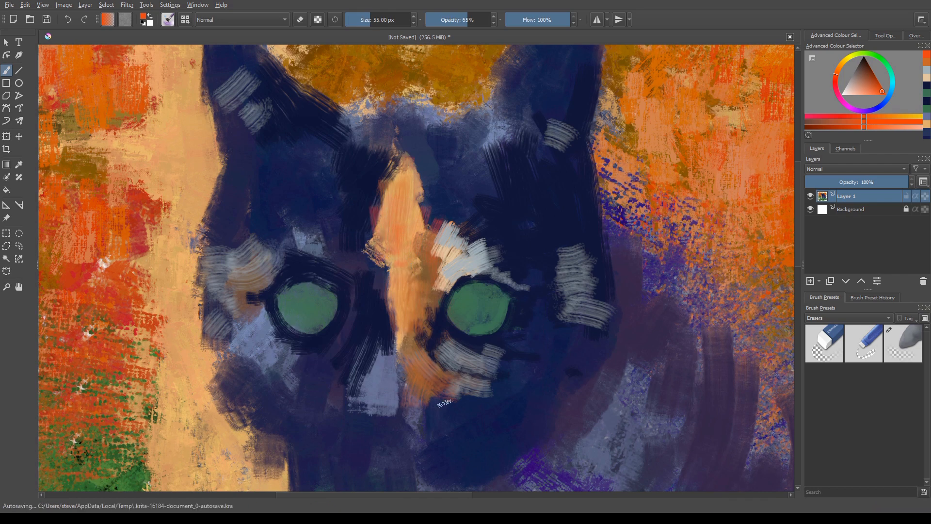
pyautogui.moveTo(401, 305); pyautogui.dragTo(390, 347)
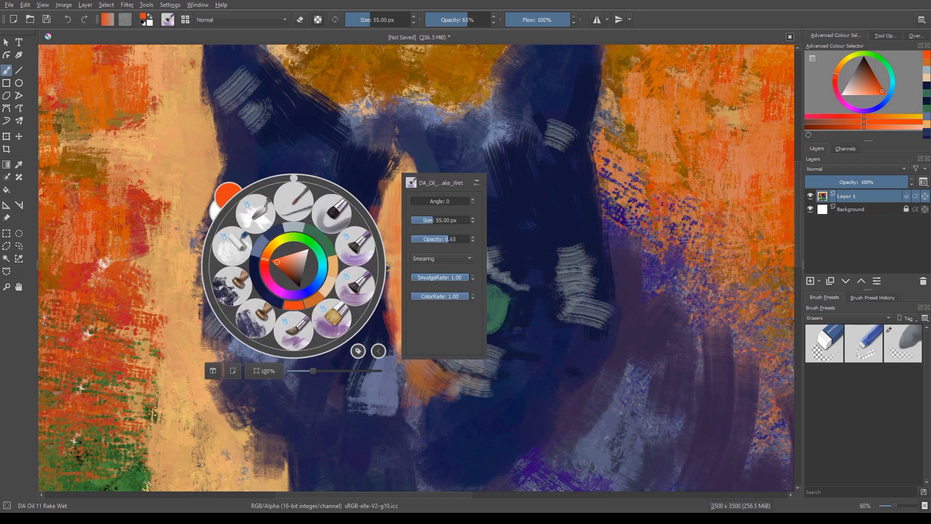
# Choose a saturated dark green and shade the upper part of the cat's right-hand eye.
pyautogui.rightClick(298, 264)
pyautogui.click(312, 244)
pyautogui.click(288, 259)
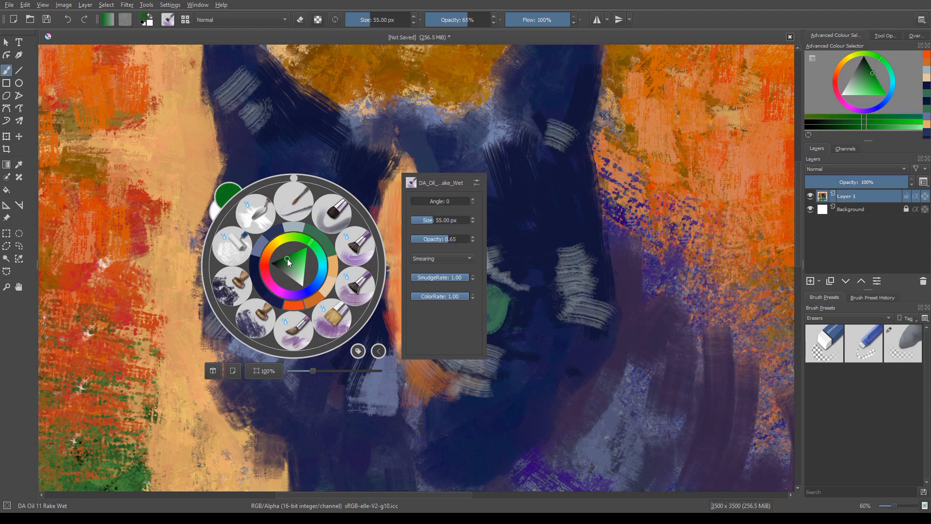
pyautogui.rightClick(298, 275)
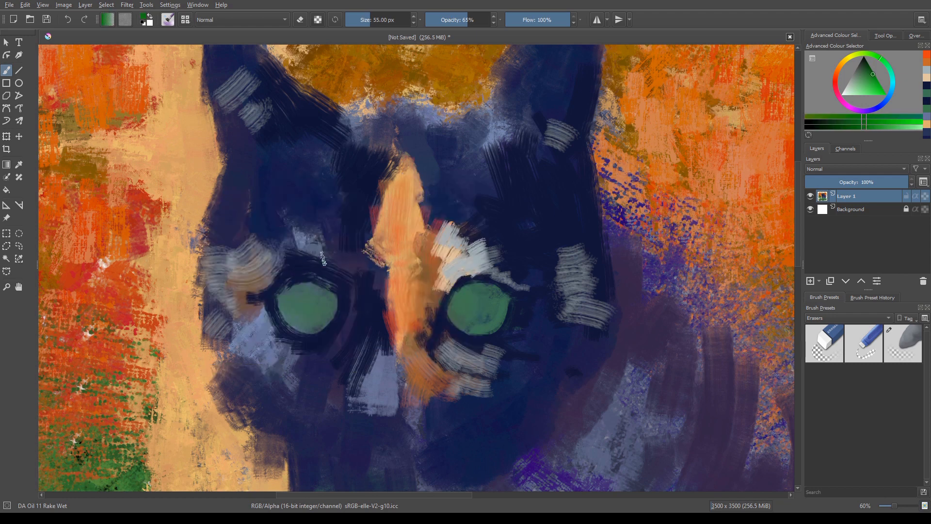
pyautogui.moveTo(493, 291); pyautogui.dragTo(469, 301)
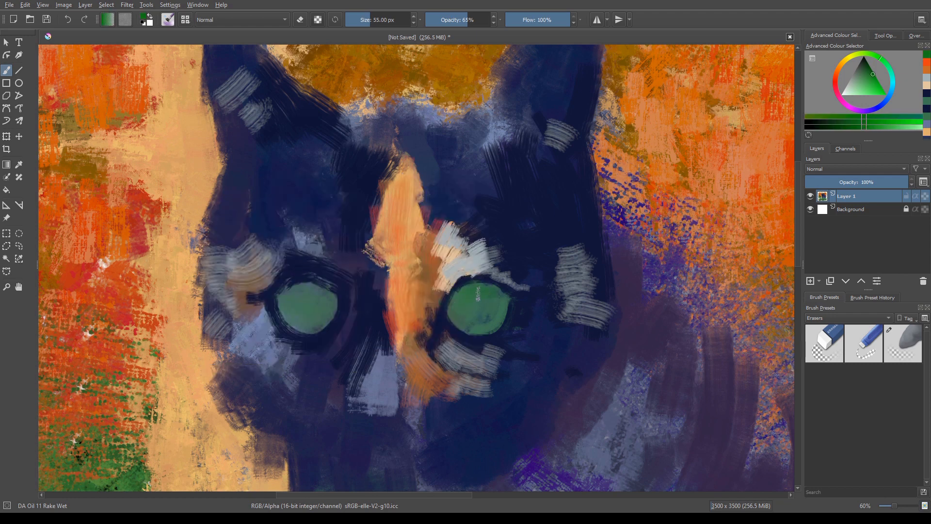
# Switch to a muted dark green, set the brush opacity to 80%, and deepen the shading on the right-hand eye.
pyautogui.rightClick(350, 254)
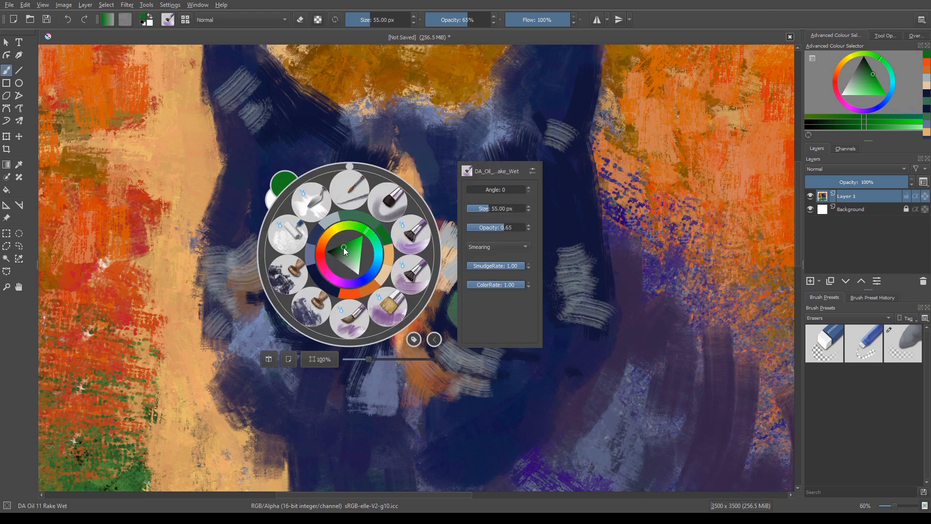
pyautogui.click(343, 250)
pyautogui.click(345, 256)
pyautogui.click(337, 256)
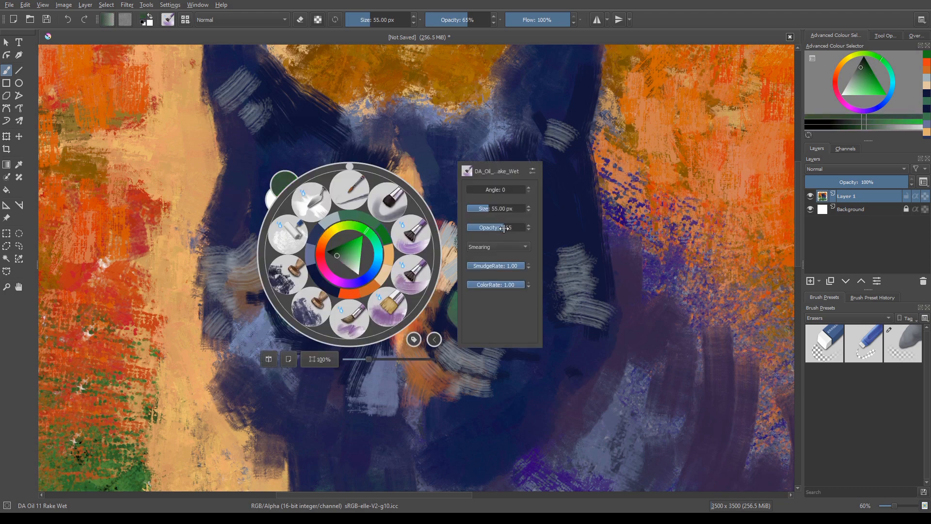
pyautogui.rightClick(421, 261)
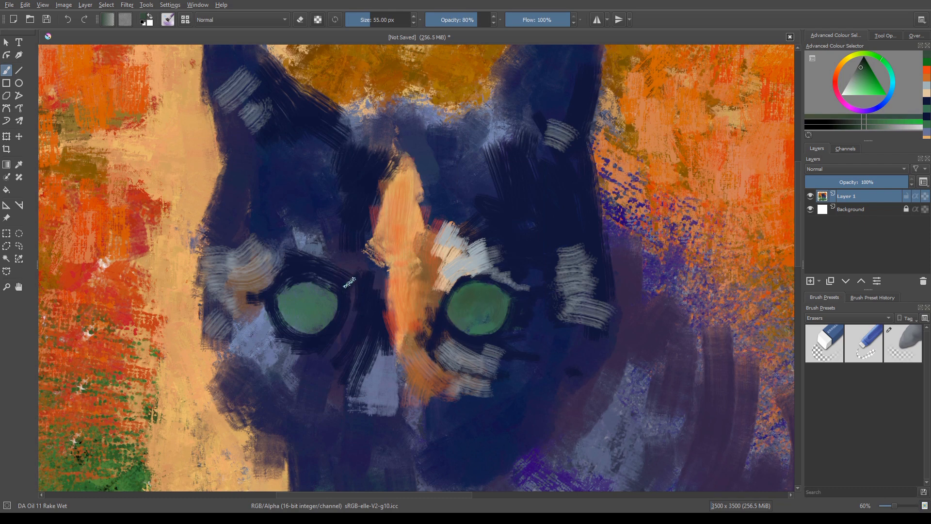
# Select the DA Oil 08 Diluted brush and add muted green texture to the tan background beside the head and the orange stripe.
pyautogui.rightClick(260, 248)
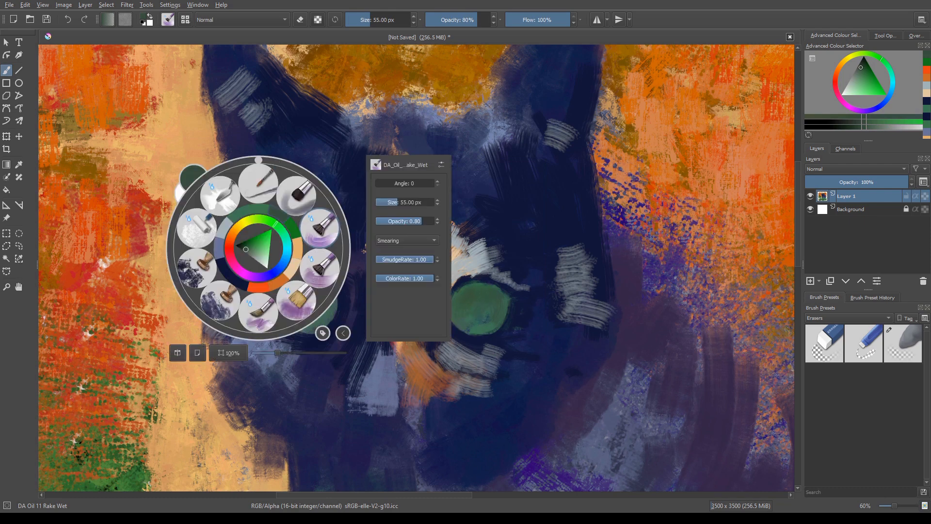
pyautogui.click(294, 200)
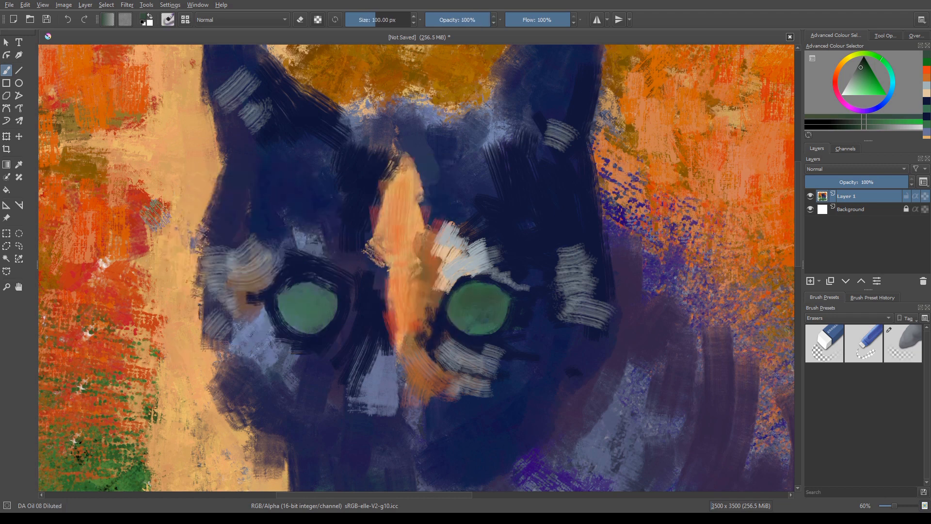
pyautogui.moveTo(173, 184); pyautogui.dragTo(170, 240)
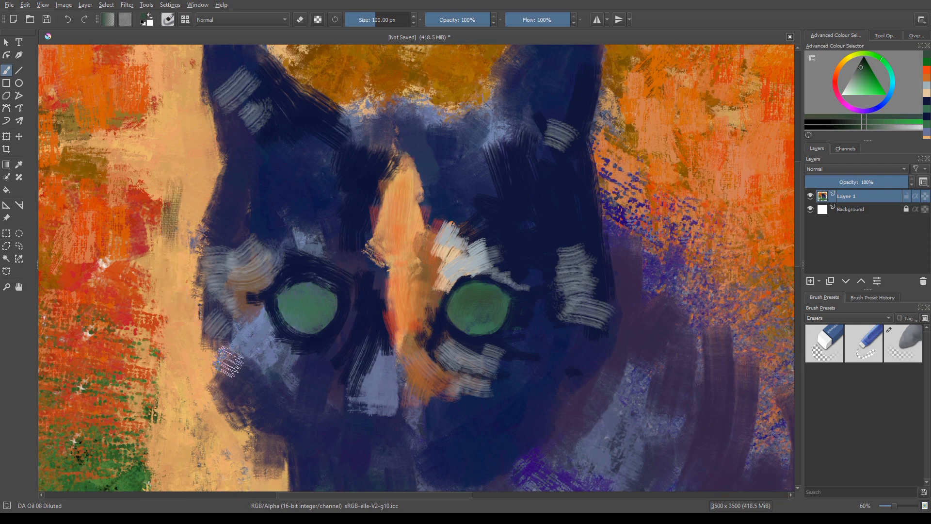
pyautogui.moveTo(407, 171)
pyautogui.mouseDown()
pyautogui.moveTo(406, 191)
pyautogui.moveTo(416, 235)
pyautogui.mouseUp()
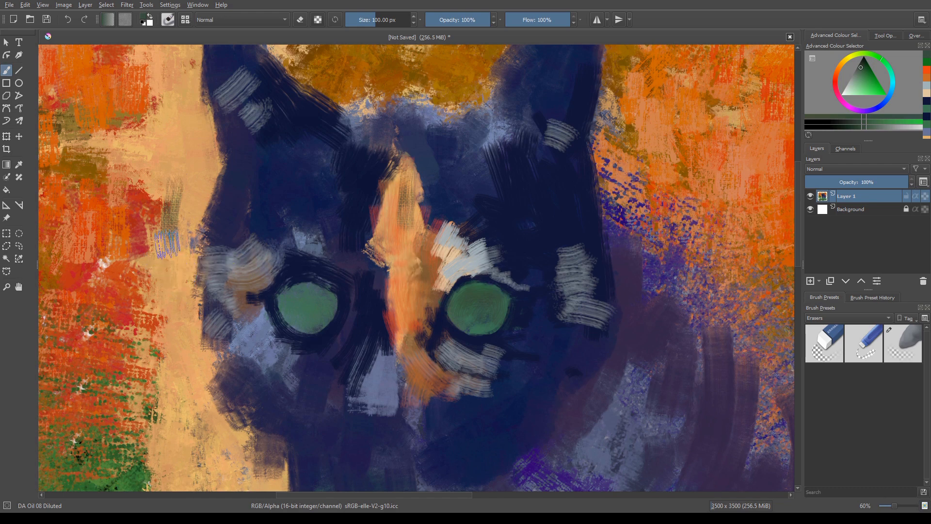
# Sample the tan from the background and paint it down the edge of the tan strip beside the orange-red area.
pyautogui.keyDown('ctrl'); pyautogui.click(177, 270); pyautogui.keyUp('ctrl')
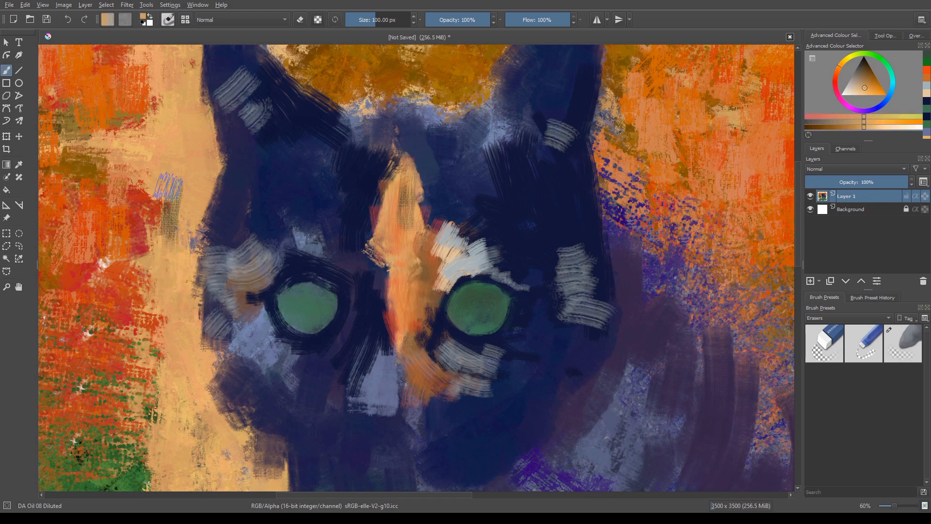
pyautogui.moveTo(158, 247)
pyautogui.mouseDown()
pyautogui.moveTo(161, 303)
pyautogui.moveTo(173, 315)
pyautogui.moveTo(155, 312)
pyautogui.moveTo(150, 353)
pyautogui.moveTo(169, 339)
pyautogui.moveTo(151, 403)
pyautogui.mouseUp()
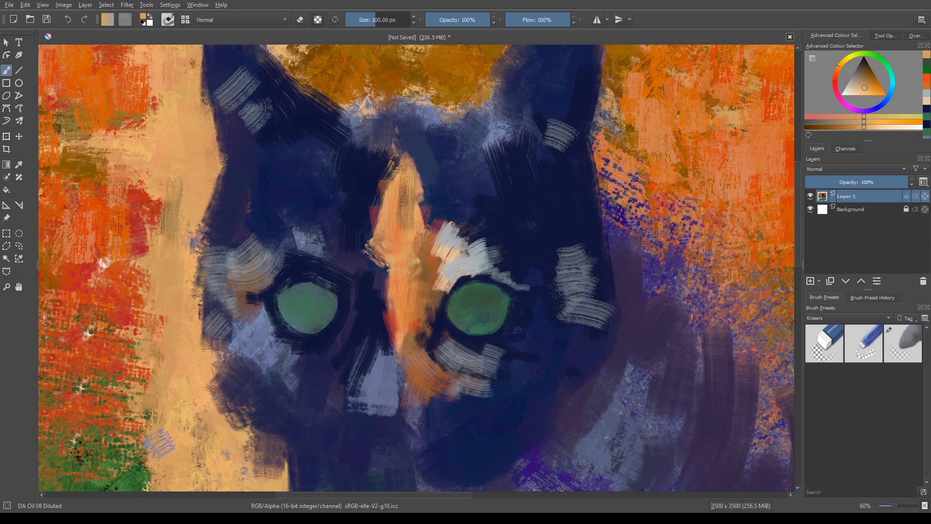
# Switch to the DA Oil 12 Color Fade brush, test a tan stroke on the orange and purple background, and undo it.
pyautogui.rightClick(291, 277)
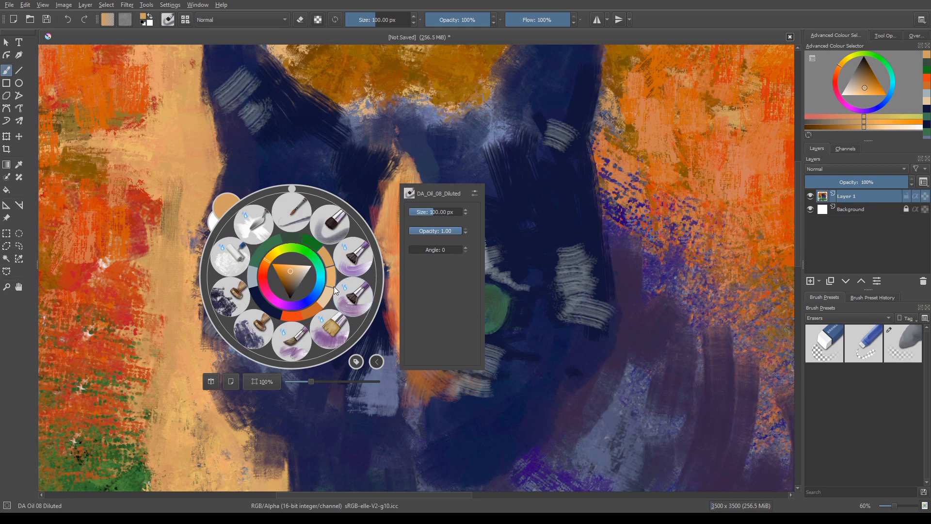
pyautogui.click(350, 301)
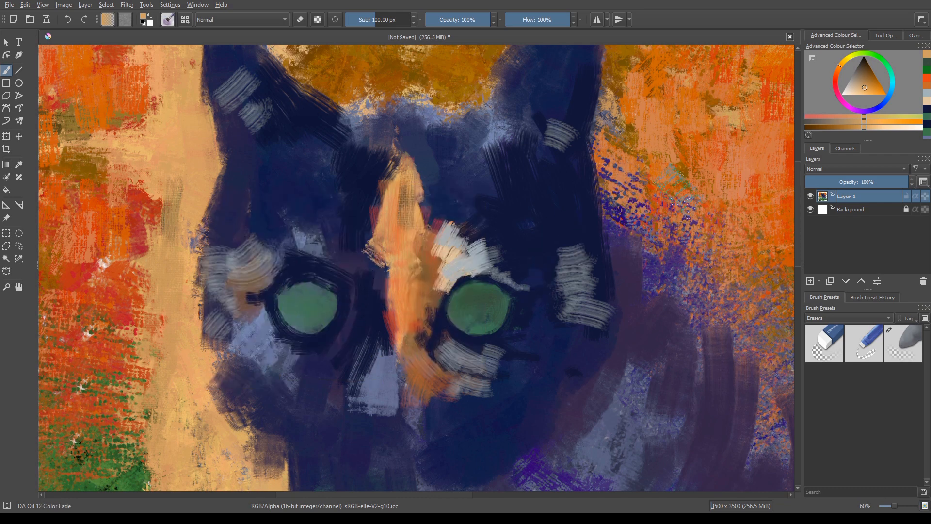
pyautogui.moveTo(694, 182); pyautogui.dragTo(662, 220)
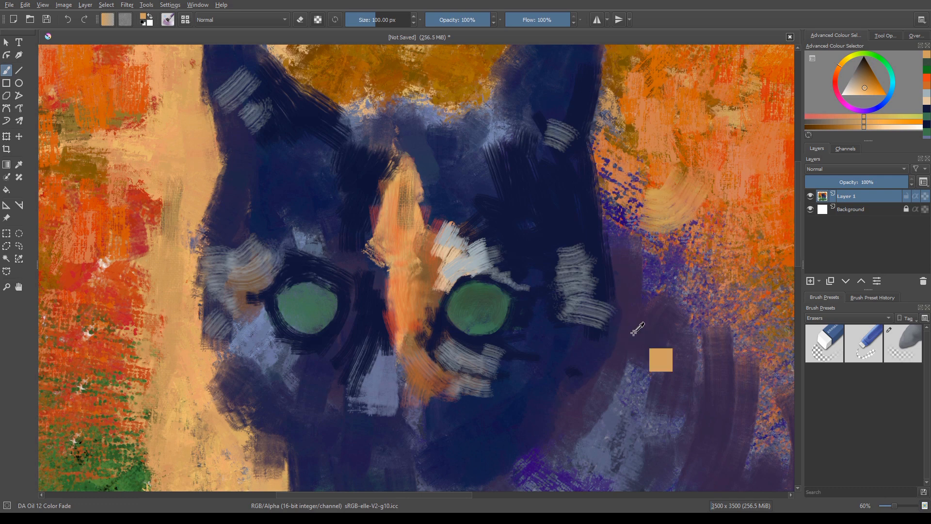
pyautogui.hotkey('ctrl', 'z')
# Choose a dark teal, reduce the brush size to 28 px, and paint over the upper part of the right-hand eye.
pyautogui.rightClick(428, 291)
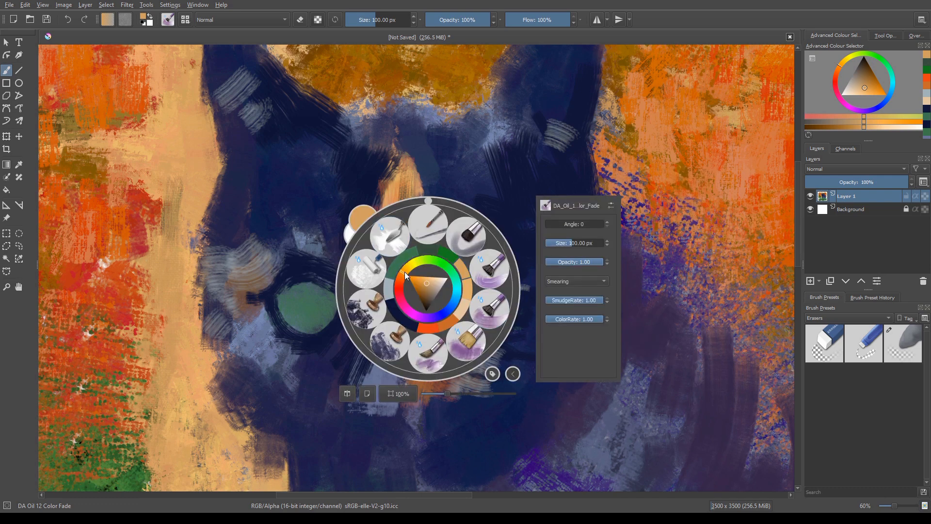
pyautogui.click(436, 261)
pyautogui.click(457, 286)
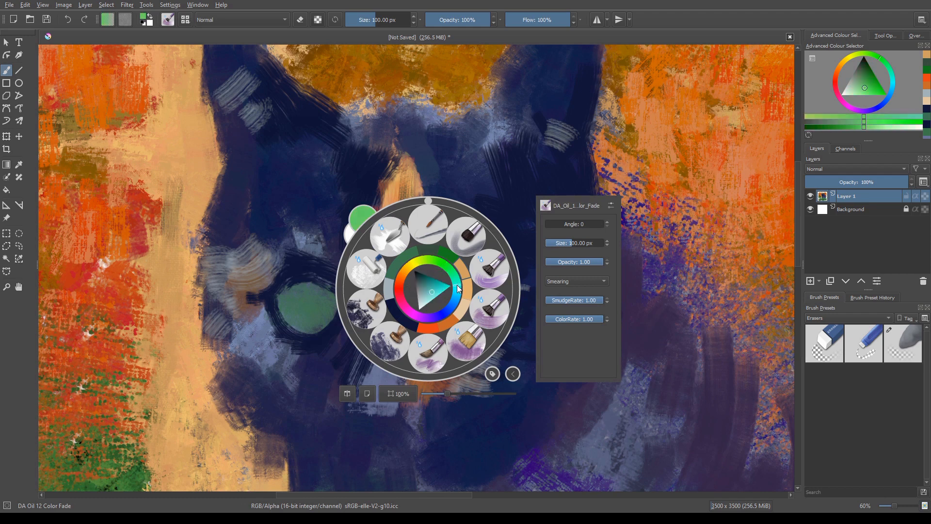
pyautogui.click(423, 281)
pyautogui.moveTo(422, 280); pyautogui.dragTo(422, 278)
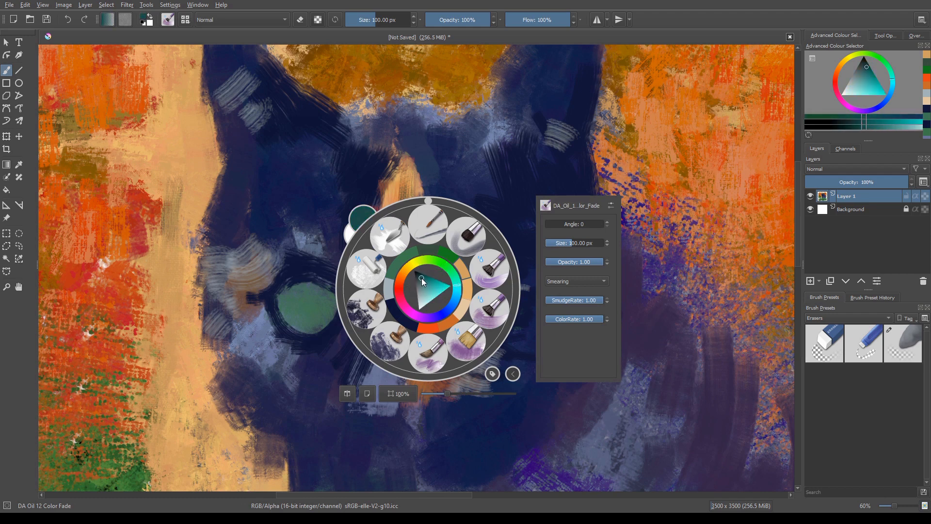
pyautogui.rightClick(368, 248)
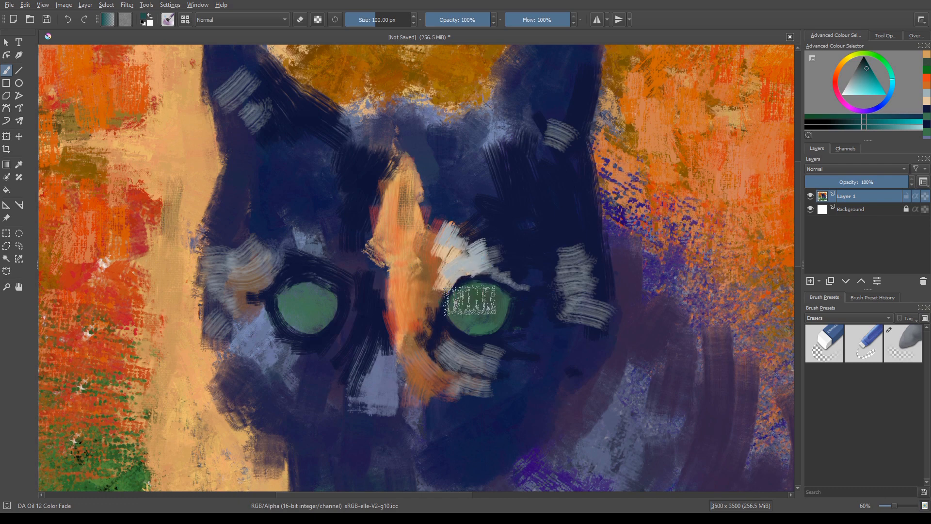
pyautogui.press('[')
pyautogui.press('[')
pyautogui.press('[')
pyautogui.press('[')
pyautogui.press('[')
pyautogui.press('[')
pyautogui.press('[')
pyautogui.press('[')
pyautogui.press('[')
pyautogui.press('[')
pyautogui.press('[')
pyautogui.press('[')
pyautogui.press('[')
pyautogui.press('[')
pyautogui.press('[')
pyautogui.press('[')
pyautogui.press('[')
pyautogui.press('[')
pyautogui.press('[')
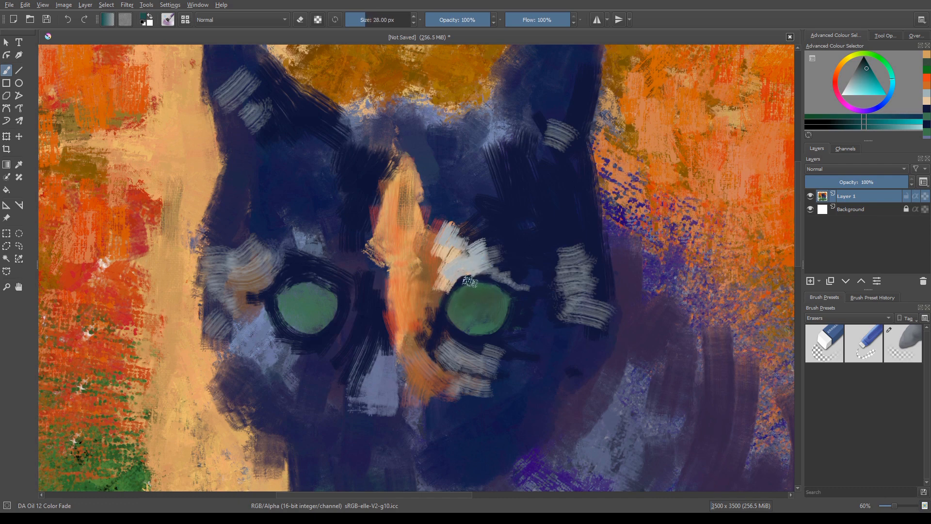
pyautogui.moveTo(473, 296)
pyautogui.mouseDown()
pyautogui.moveTo(464, 299)
pyautogui.moveTo(493, 295)
pyautogui.moveTo(500, 307)
pyautogui.mouseUp()
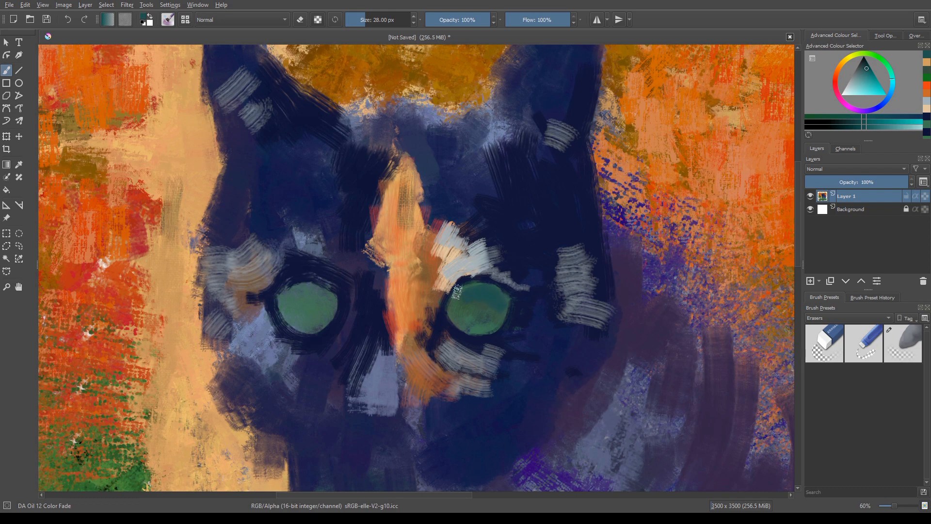
# Choose a near-black navy blue and darken the rim and upper shadow of the right-hand eye.
pyautogui.rightClick(441, 289)
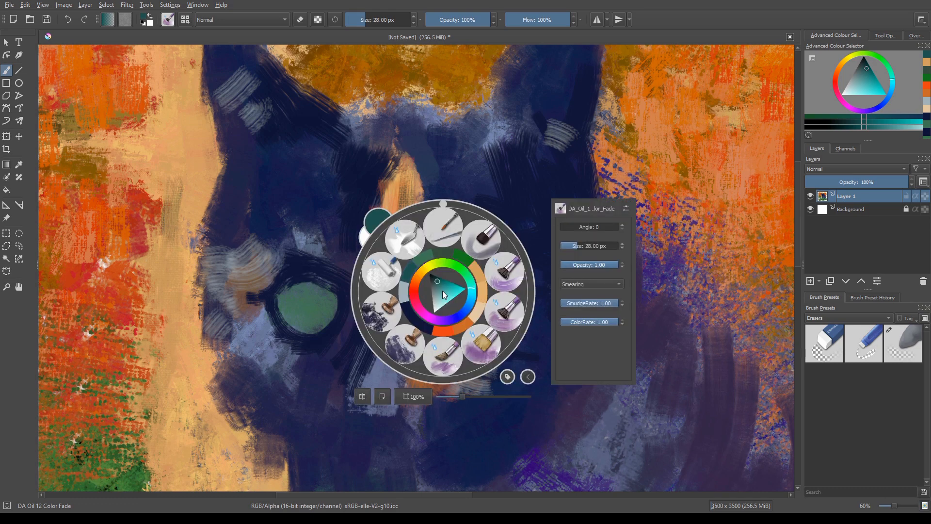
pyautogui.click(464, 311)
pyautogui.click(448, 277)
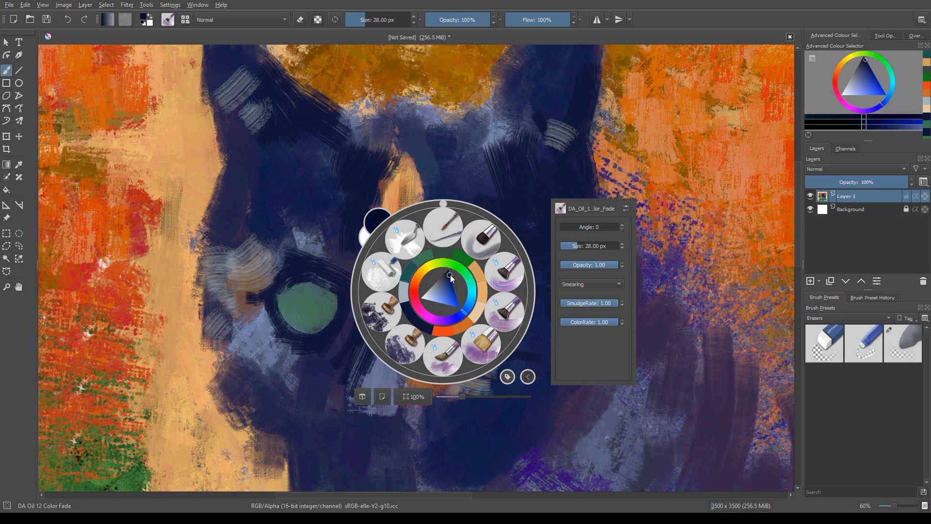
pyautogui.click(449, 274)
pyautogui.click(447, 271)
pyautogui.rightClick(431, 270)
pyautogui.moveTo(503, 296)
pyautogui.mouseDown()
pyautogui.moveTo(474, 291)
pyautogui.moveTo(471, 300)
pyautogui.moveTo(473, 261)
pyautogui.moveTo(455, 312)
pyautogui.moveTo(449, 304)
pyautogui.moveTo(476, 288)
pyautogui.moveTo(454, 307)
pyautogui.moveTo(468, 308)
pyautogui.moveTo(461, 325)
pyautogui.moveTo(452, 315)
pyautogui.moveTo(458, 293)
pyautogui.moveTo(457, 320)
pyautogui.moveTo(460, 294)
pyautogui.moveTo(478, 288)
pyautogui.moveTo(475, 257)
pyautogui.moveTo(480, 303)
pyautogui.moveTo(497, 294)
pyautogui.moveTo(518, 304)
pyautogui.moveTo(490, 294)
pyautogui.moveTo(504, 308)
pyautogui.mouseUp()
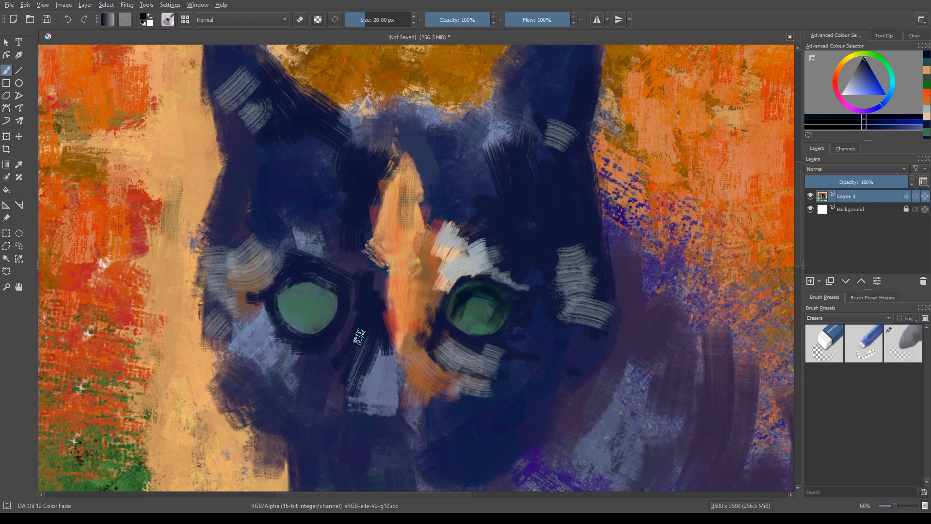
# Shade the top and centre of the left-hand eye in navy and add a dark pupil stroke to the right-hand eye.
pyautogui.moveTo(291, 286)
pyautogui.mouseDown()
pyautogui.moveTo(317, 284)
pyautogui.moveTo(298, 287)
pyautogui.moveTo(335, 298)
pyautogui.moveTo(290, 287)
pyautogui.moveTo(270, 296)
pyautogui.moveTo(277, 284)
pyautogui.moveTo(271, 304)
pyautogui.moveTo(277, 287)
pyautogui.moveTo(294, 283)
pyautogui.moveTo(279, 308)
pyautogui.moveTo(310, 290)
pyautogui.moveTo(313, 309)
pyautogui.mouseUp()
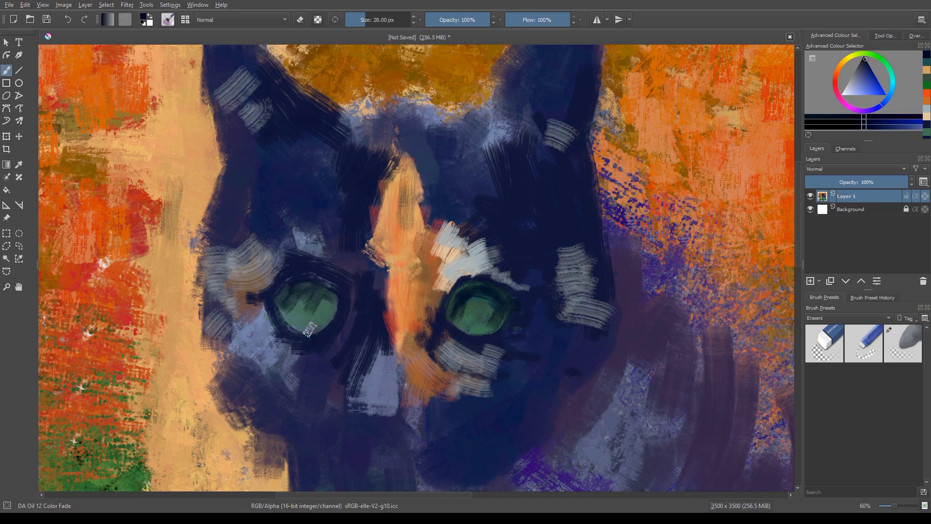
pyautogui.moveTo(324, 305)
pyautogui.mouseDown()
pyautogui.moveTo(310, 318)
pyautogui.moveTo(294, 305)
pyautogui.mouseUp()
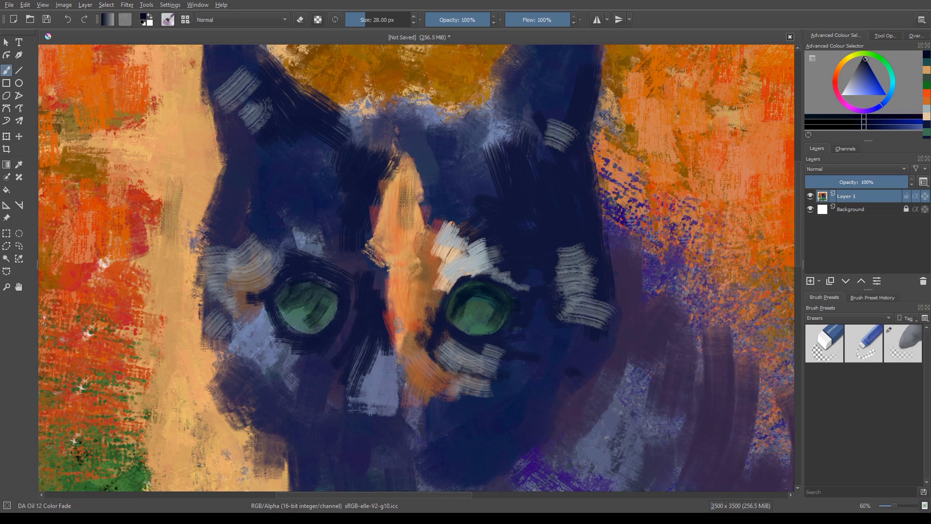
pyautogui.moveTo(486, 294)
pyautogui.mouseDown()
pyautogui.moveTo(478, 315)
pyautogui.moveTo(488, 323)
pyautogui.mouseUp()
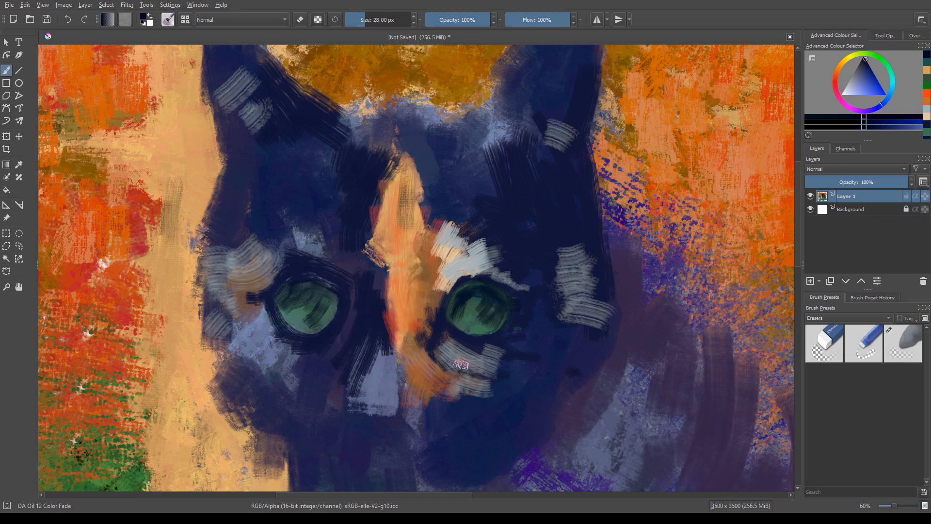
# Choose black, reduce the brush size to 18 px, and paint vertical slit pupils in both eyes.
pyautogui.rightClick(313, 293)
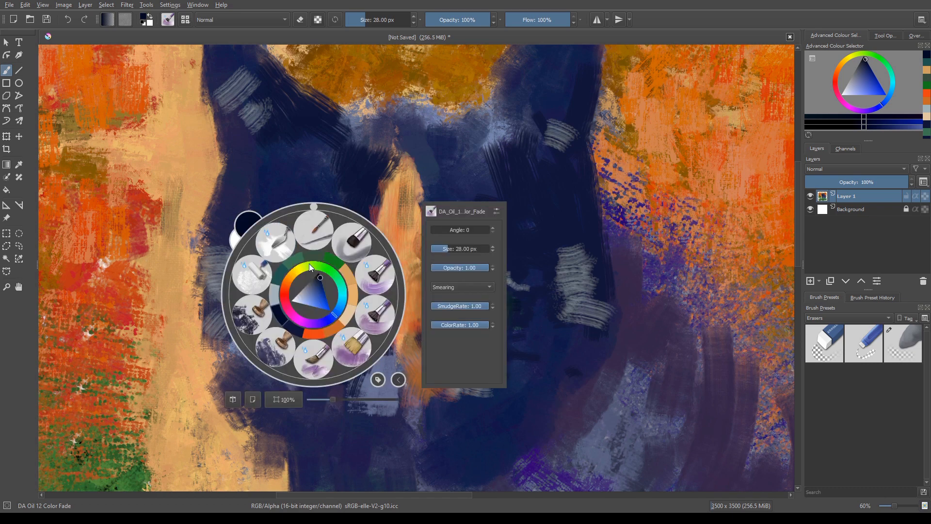
pyautogui.moveTo(318, 280); pyautogui.dragTo(309, 280)
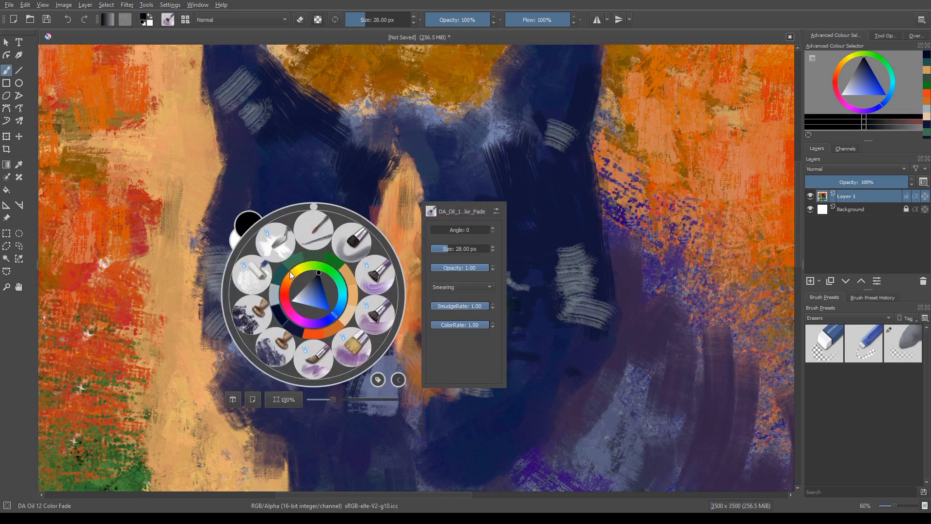
pyautogui.rightClick(287, 267)
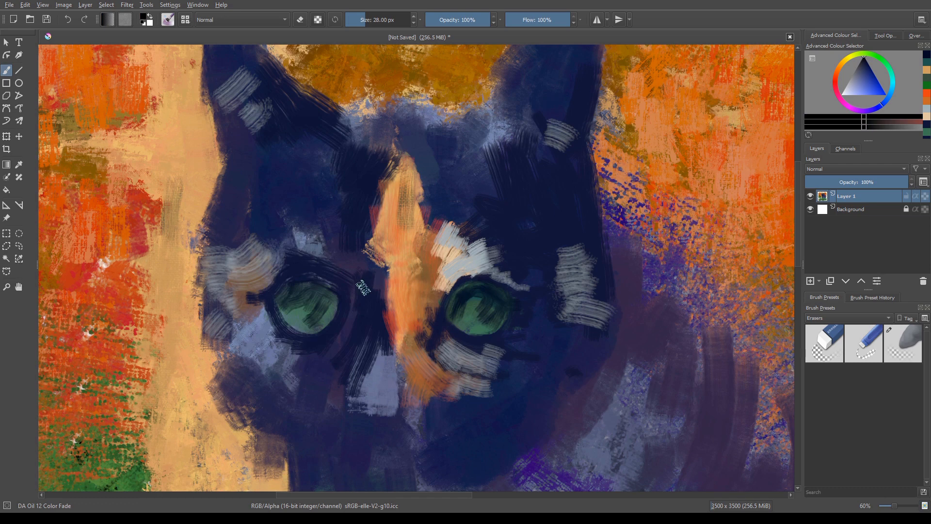
pyautogui.press('[')
pyautogui.press('[')
pyautogui.press('[')
pyautogui.moveTo(478, 290); pyautogui.dragTo(483, 315)
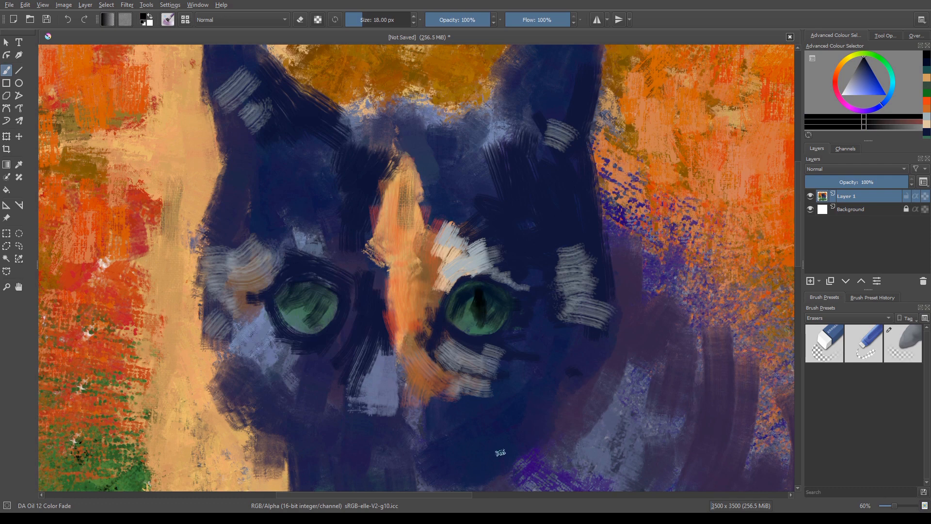
pyautogui.moveTo(305, 286); pyautogui.dragTo(311, 317)
# Sample the muted green of the left-hand eye and add green strokes around the pupils in both irises.
pyautogui.keyDown('ctrl'); pyautogui.click(289, 313); pyautogui.keyUp('ctrl')
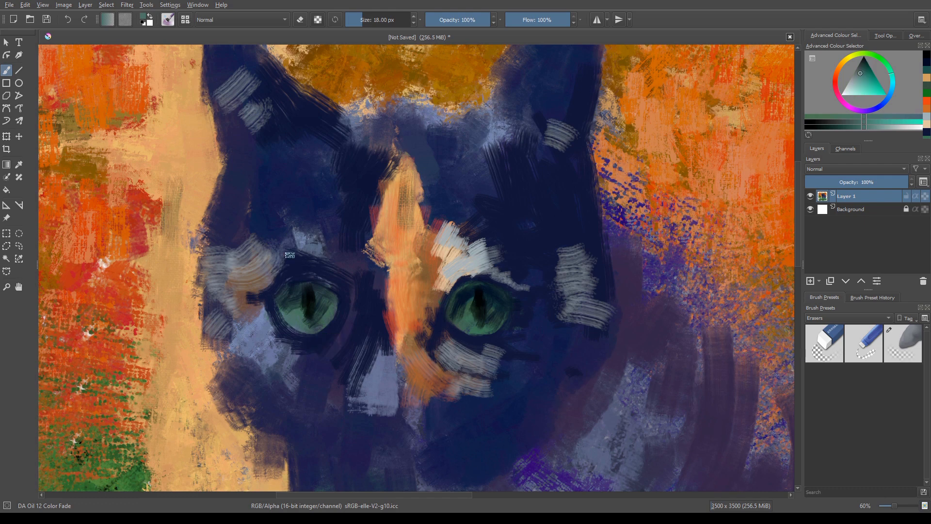
pyautogui.moveTo(299, 302)
pyautogui.mouseDown()
pyautogui.moveTo(307, 320)
pyautogui.moveTo(301, 283)
pyautogui.moveTo(311, 322)
pyautogui.moveTo(317, 302)
pyautogui.moveTo(312, 320)
pyautogui.mouseUp()
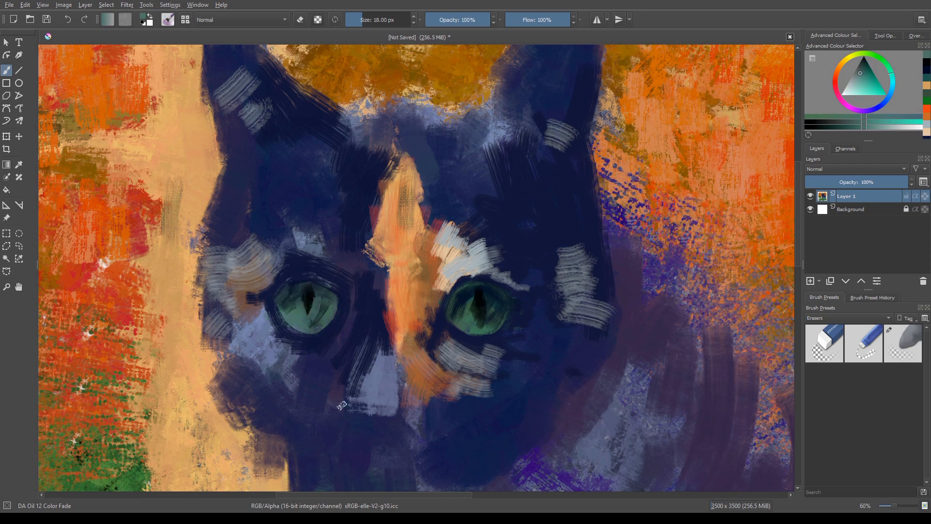
pyautogui.moveTo(469, 304)
pyautogui.mouseDown()
pyautogui.moveTo(474, 329)
pyautogui.moveTo(490, 307)
pyautogui.moveTo(483, 327)
pyautogui.moveTo(489, 302)
pyautogui.moveTo(480, 326)
pyautogui.mouseUp()
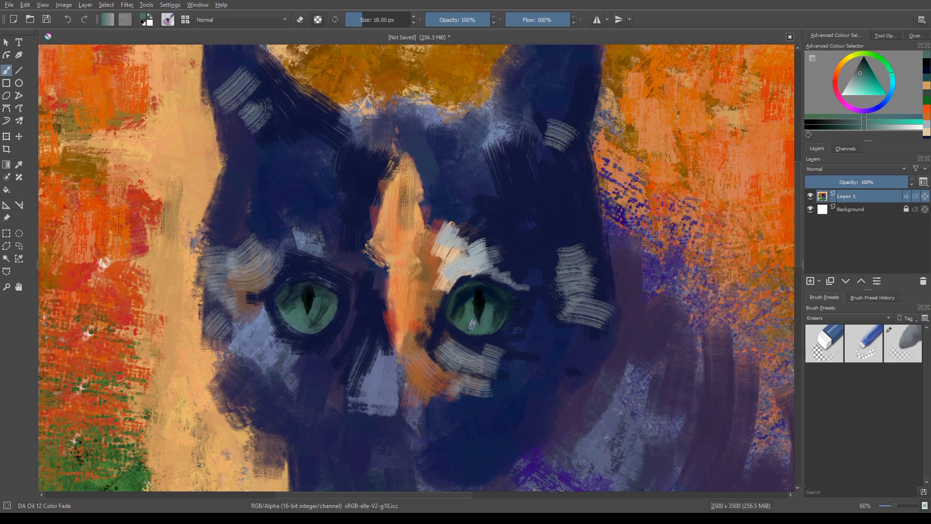
# Choose a vivid orange, lower the brush opacity to 65%, and dab orange accents on the lower irises of both eyes.
pyautogui.rightClick(304, 299)
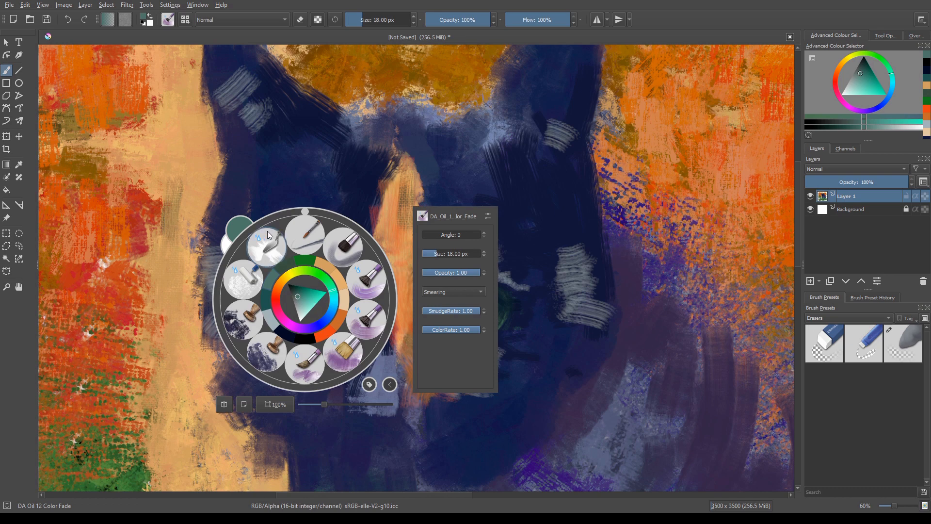
pyautogui.click(278, 290)
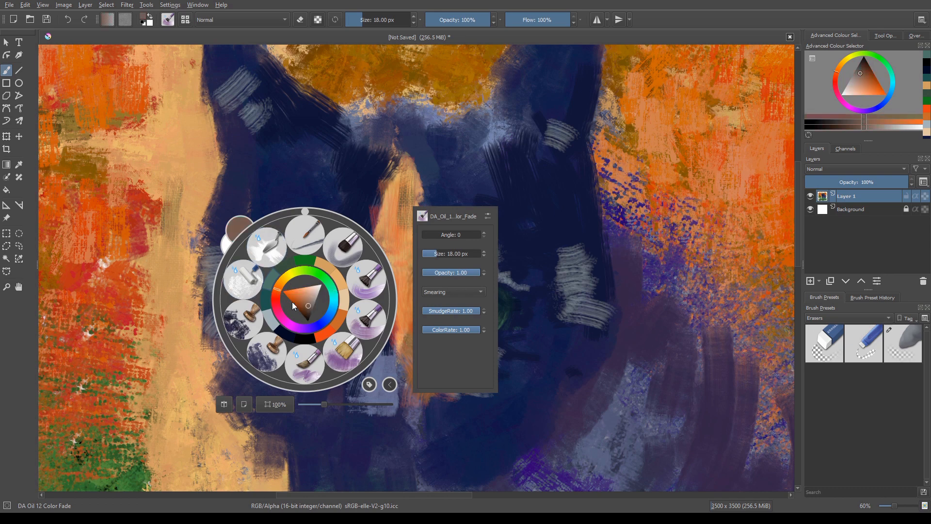
pyautogui.click(296, 293)
pyautogui.moveTo(297, 296); pyautogui.dragTo(289, 298)
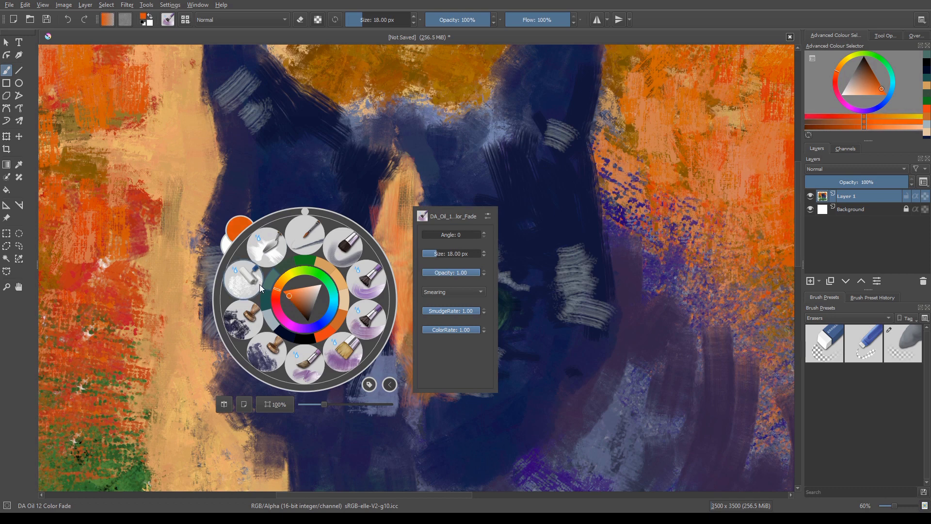
pyautogui.rightClick(235, 252)
pyautogui.rightClick(285, 267)
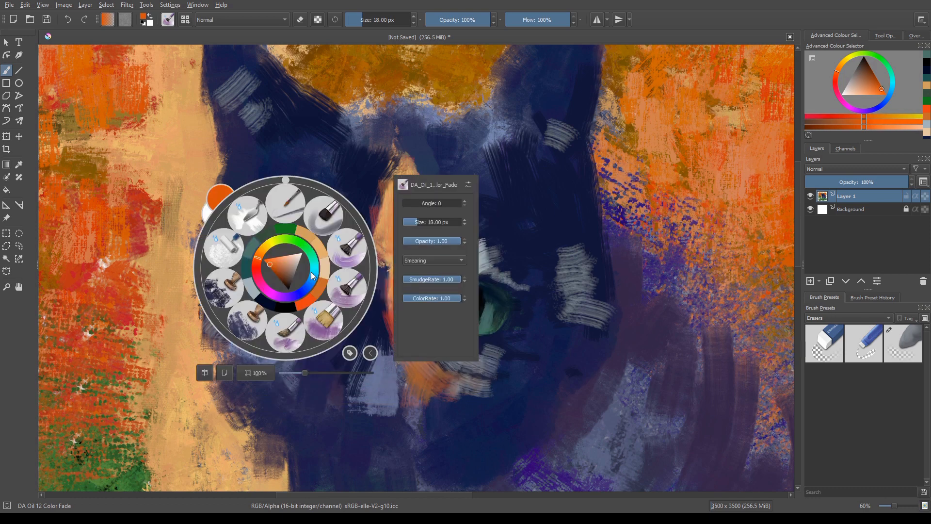
pyautogui.moveTo(456, 242); pyautogui.dragTo(440, 241)
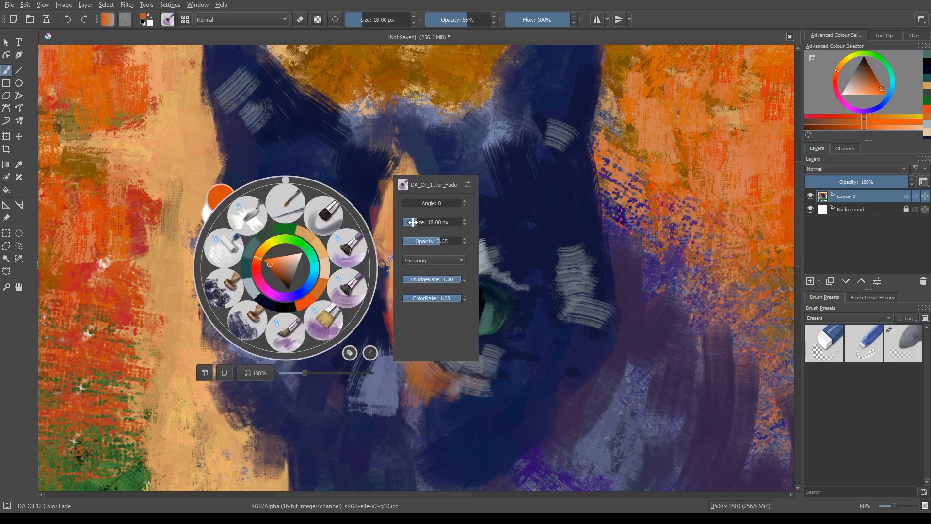
pyautogui.rightClick(323, 265)
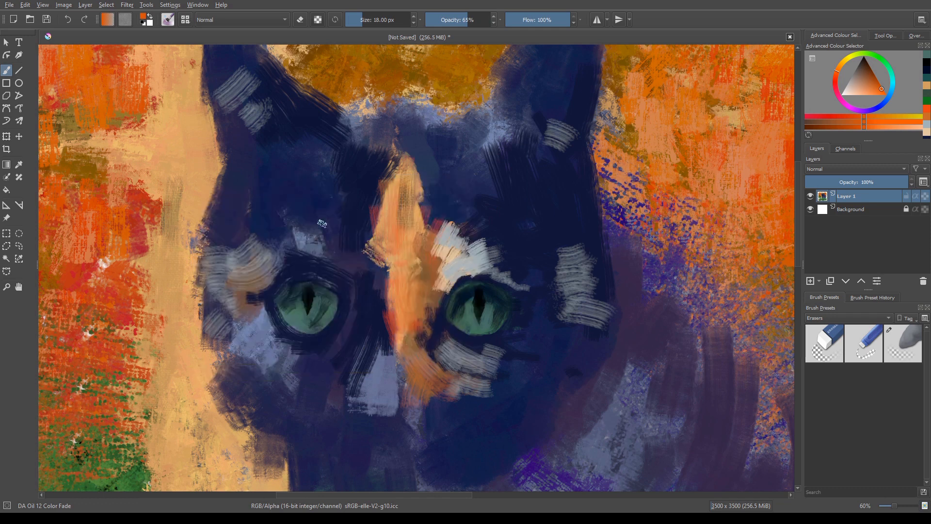
pyautogui.click(495, 315)
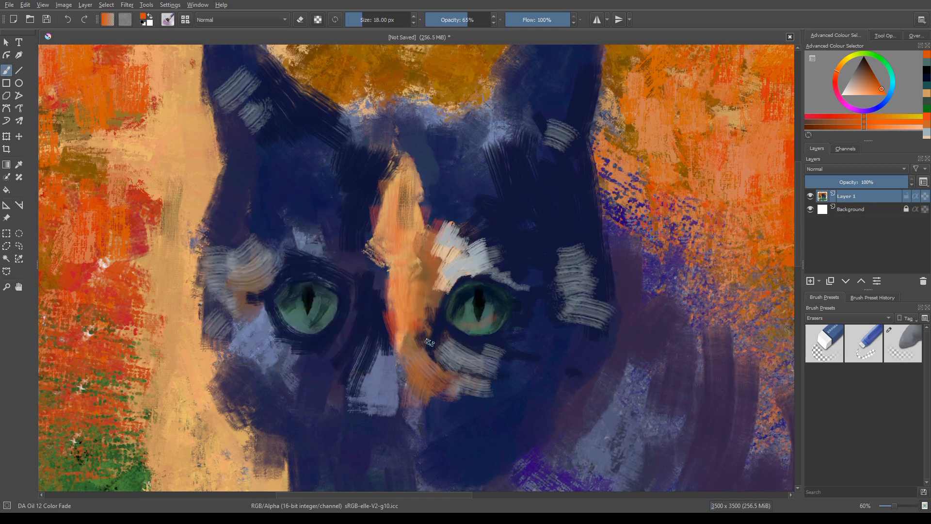
pyautogui.moveTo(469, 318)
pyautogui.mouseDown()
pyautogui.moveTo(452, 305)
pyautogui.moveTo(475, 327)
pyautogui.mouseUp()
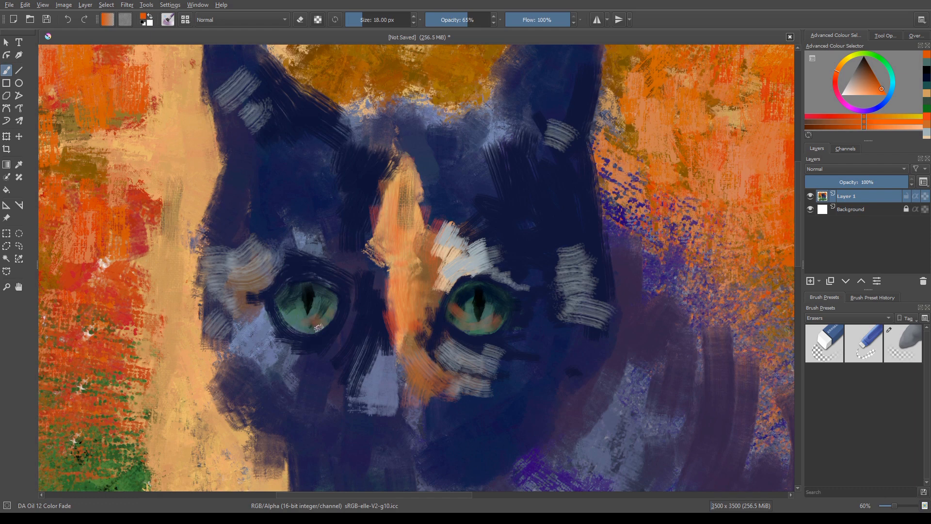
pyautogui.moveTo(319, 327)
pyautogui.mouseDown()
pyautogui.moveTo(288, 316)
pyautogui.moveTo(300, 322)
pyautogui.mouseUp()
# Shade the irises with dark brown and darken the inner edge of the right-hand eye with near-black blue sampled from that eye.
pyautogui.rightClick(257, 268)
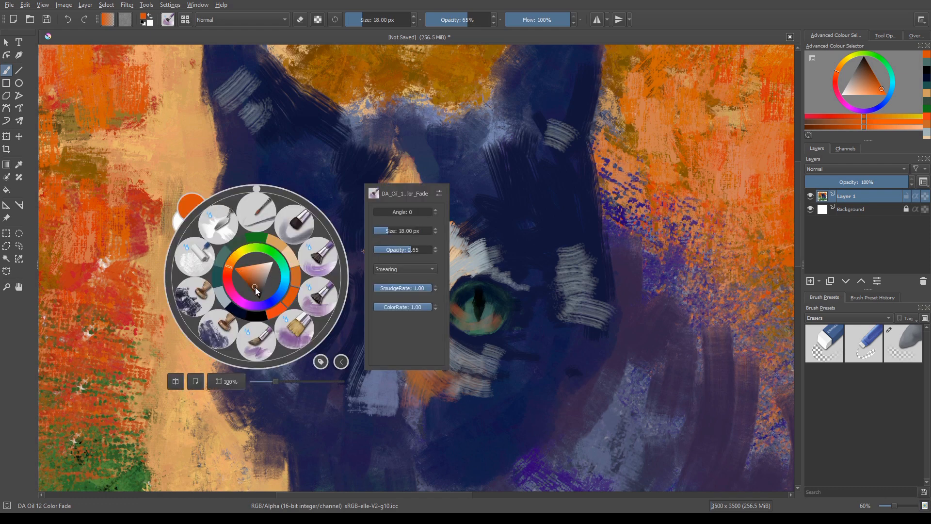
pyautogui.click(253, 286)
pyautogui.rightClick(257, 283)
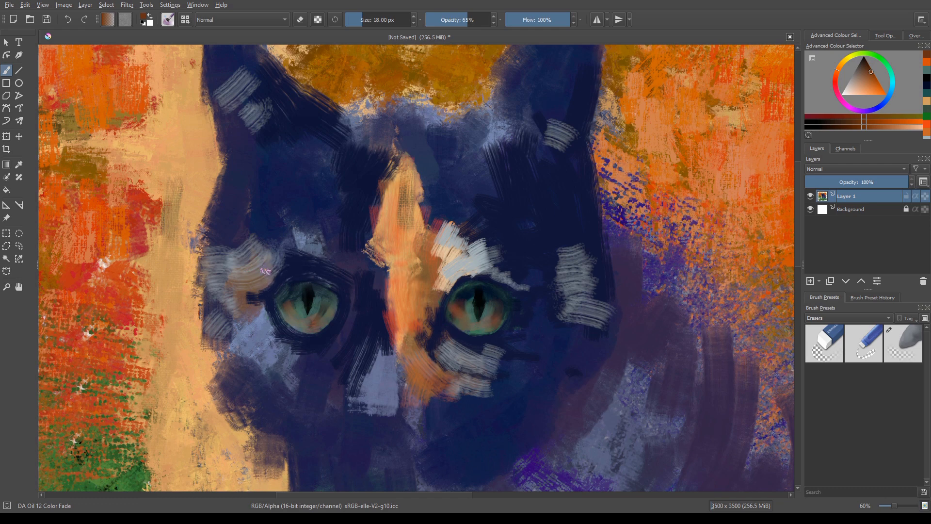
pyautogui.keyDown('ctrl'); pyautogui.click(487, 295); pyautogui.keyUp('ctrl')
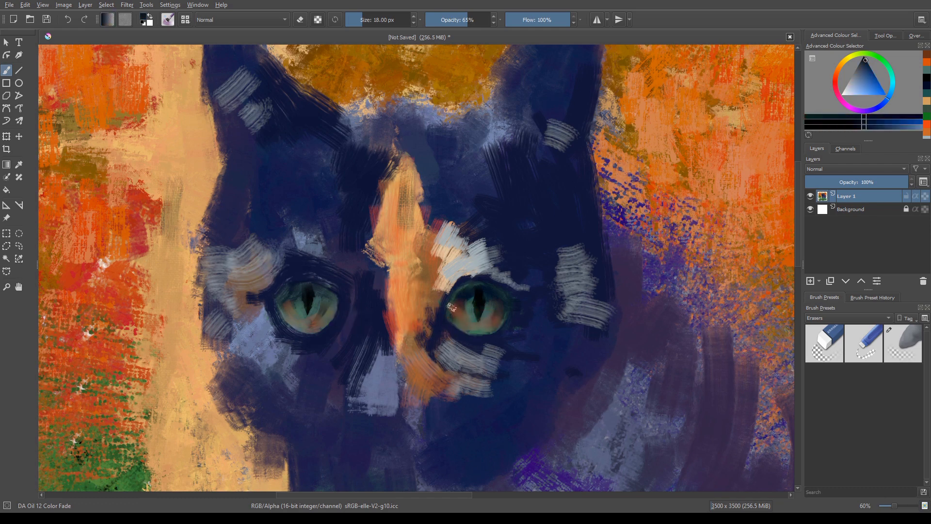
pyautogui.moveTo(454, 321); pyautogui.dragTo(456, 308)
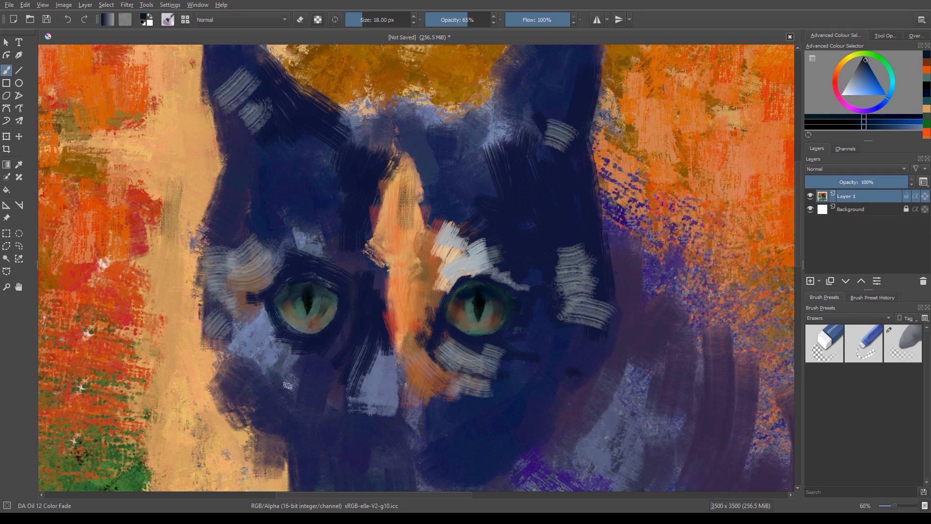
# Choose a near-white blue, raise the brush opacity to 87%, and paint a small highlight beside each pupil.
pyautogui.rightClick(295, 308)
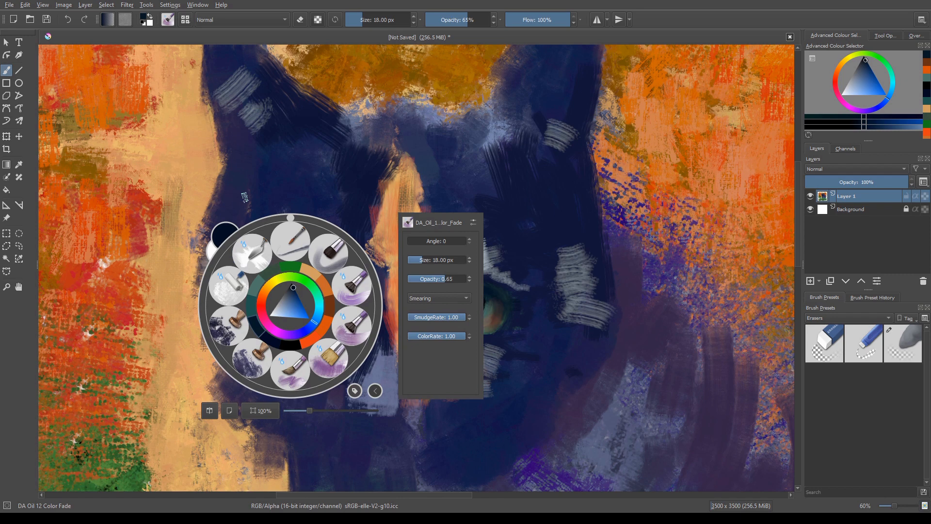
pyautogui.click(272, 315)
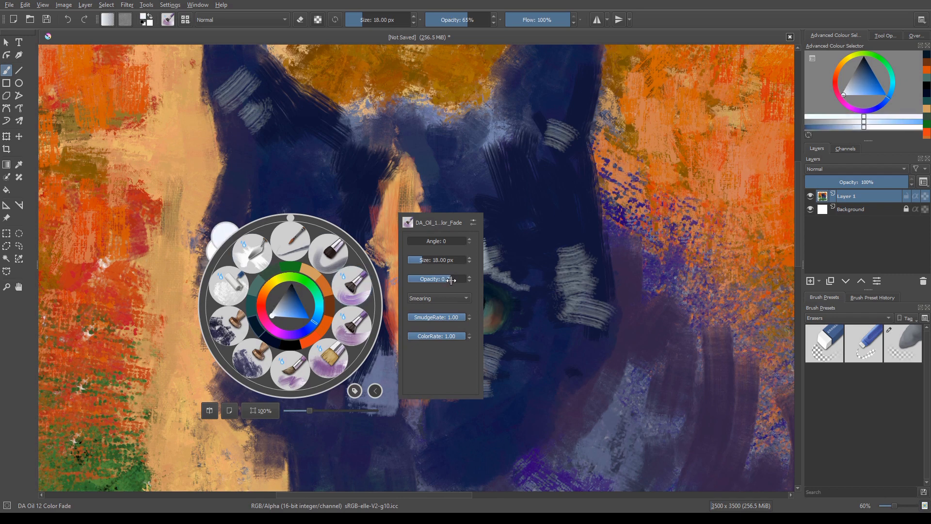
pyautogui.click(288, 237)
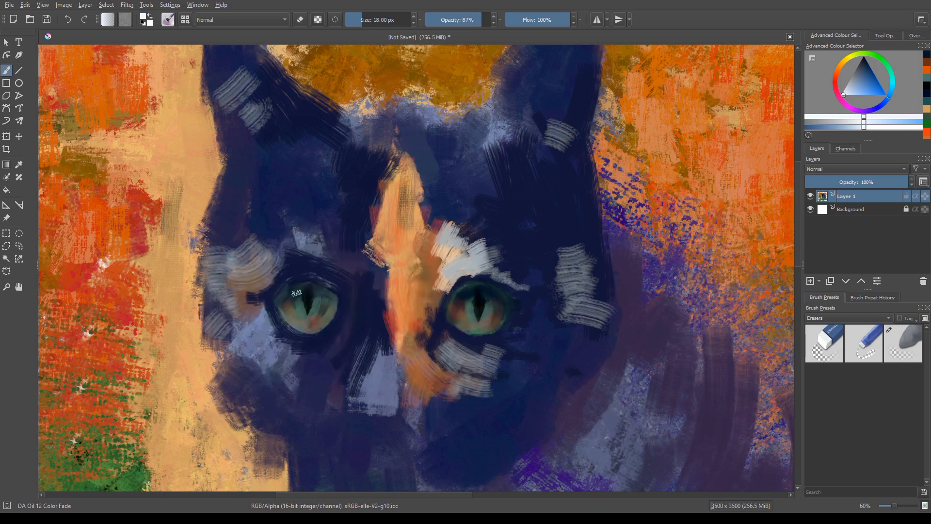
pyautogui.moveTo(304, 286); pyautogui.dragTo(301, 296)
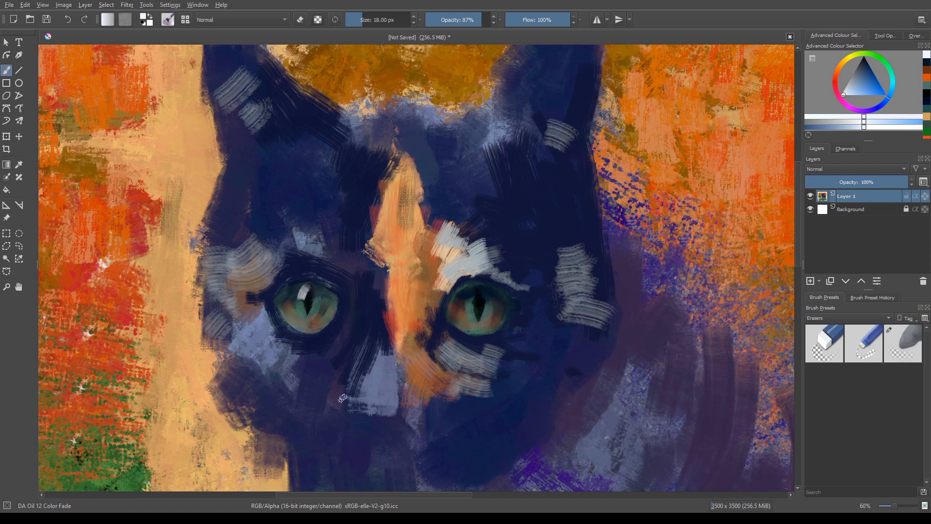
pyautogui.moveTo(471, 294); pyautogui.dragTo(469, 301)
# Choose a dark slate blue, enlarge the brush to 84 px, and paint a shadow stroke beneath the cat's chin.
pyautogui.rightClick(322, 340)
pyautogui.moveTo(338, 443); pyautogui.dragTo(323, 443)
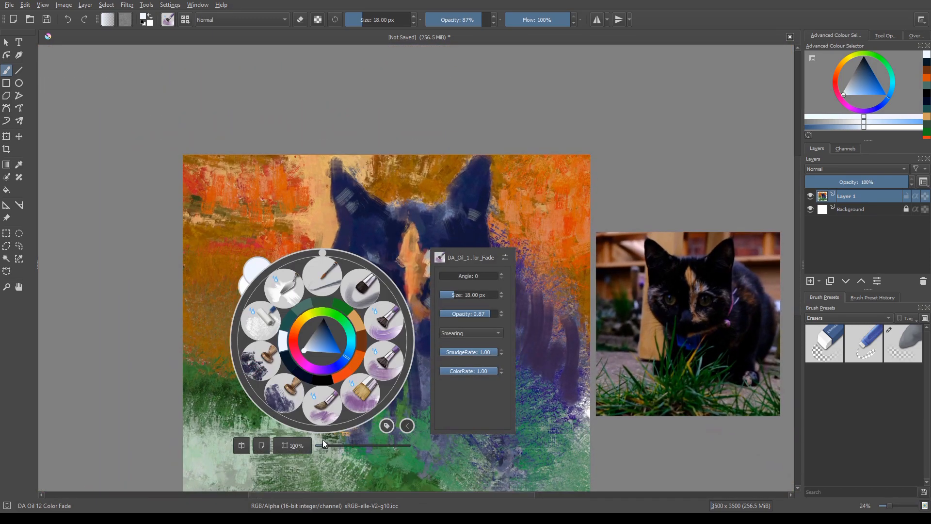
pyautogui.click(268, 419)
pyautogui.moveTo(258, 382); pyautogui.dragTo(223, 299)
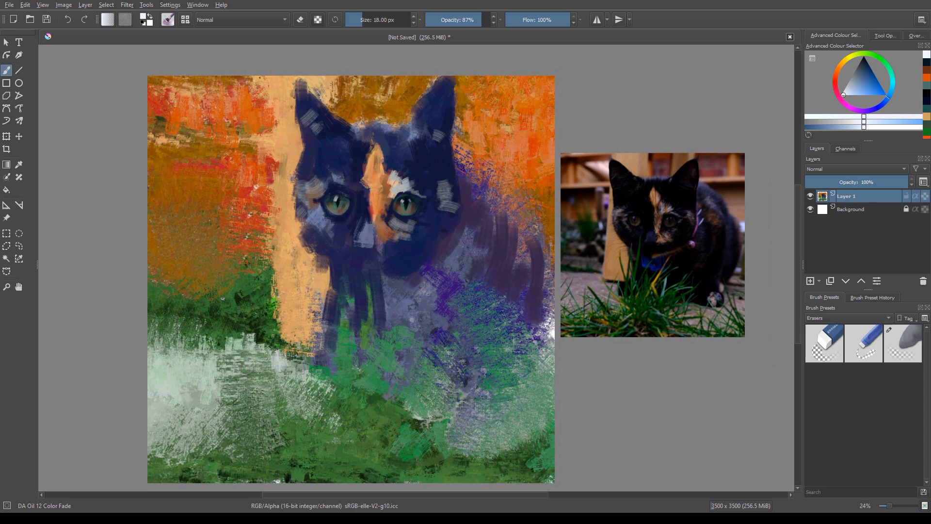
pyautogui.rightClick(338, 271)
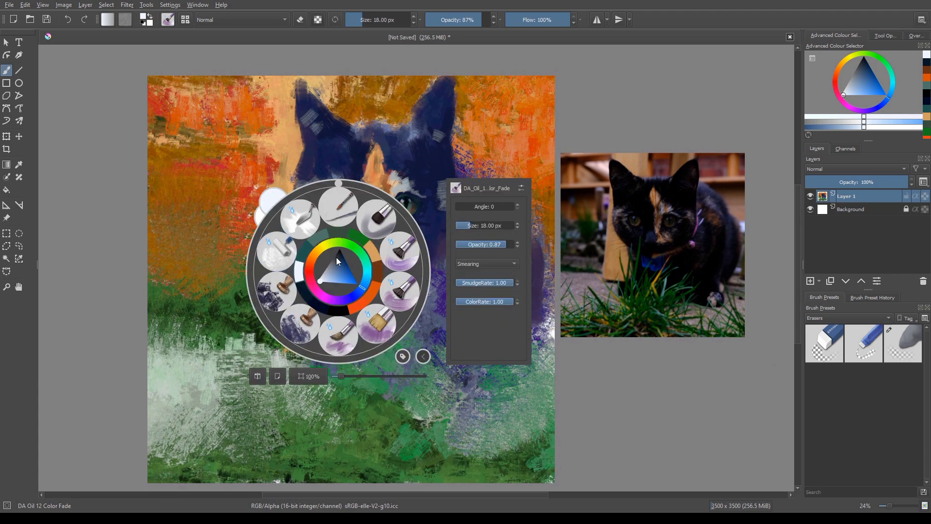
pyautogui.click(338, 257)
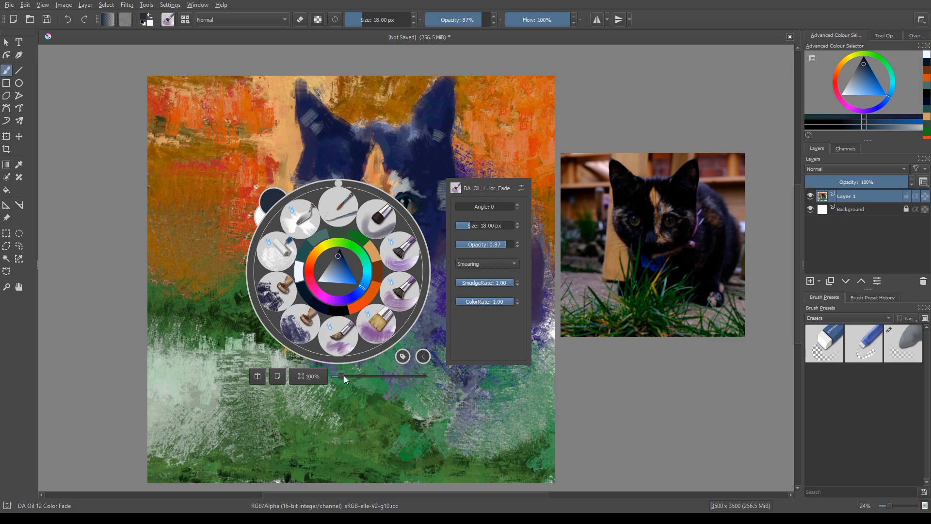
pyautogui.moveTo(345, 376)
pyautogui.mouseDown()
pyautogui.moveTo(363, 374)
pyautogui.moveTo(345, 371)
pyautogui.mouseUp()
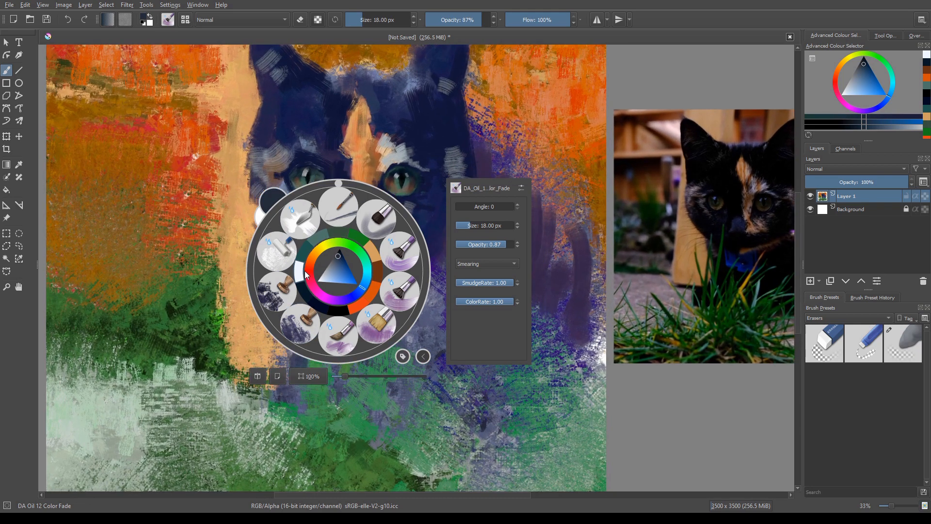
pyautogui.rightClick(322, 271)
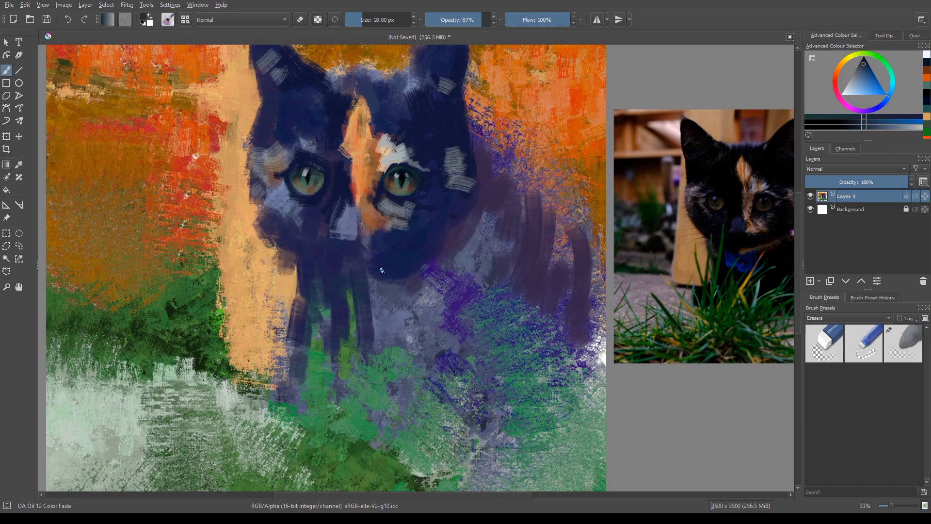
pyautogui.press(']')
pyautogui.press(']')
pyautogui.press(']')
pyautogui.press(']')
pyautogui.press(']')
pyautogui.press(']')
pyautogui.press(']')
pyautogui.press(']')
pyautogui.press(']')
pyautogui.press(']')
pyautogui.press(']')
pyautogui.press(']')
pyautogui.press(']')
pyautogui.press(']')
pyautogui.press(']')
pyautogui.press(']')
pyautogui.press(']')
pyautogui.press(']')
pyautogui.press(']')
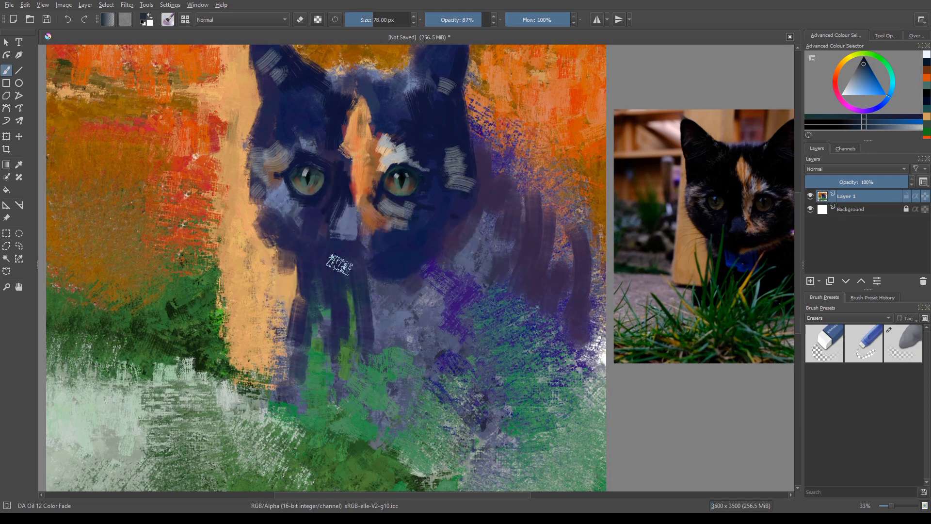
pyautogui.moveTo(370, 254); pyautogui.dragTo(347, 267)
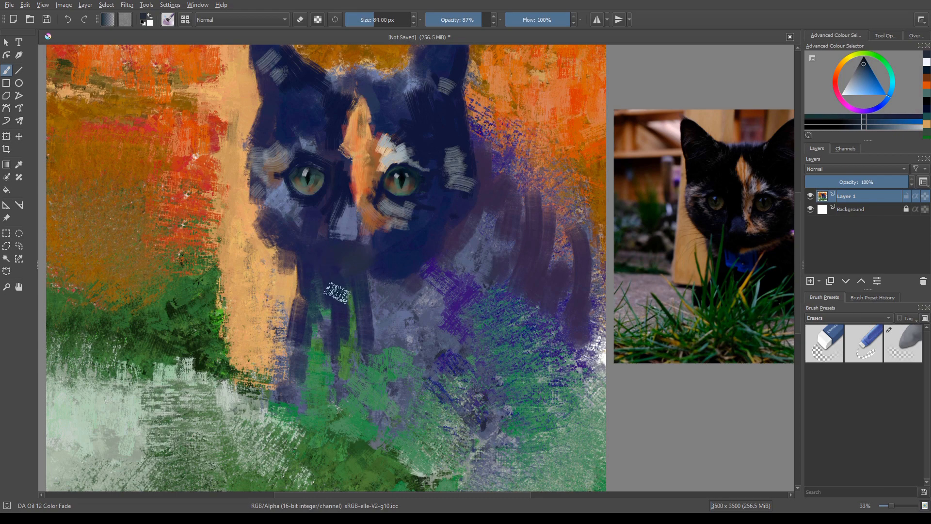
# Shift the colour to a near-black indigo and darken the cat's chin and the area just below it.
pyautogui.rightClick(336, 293)
pyautogui.moveTo(337, 277); pyautogui.dragTo(349, 320)
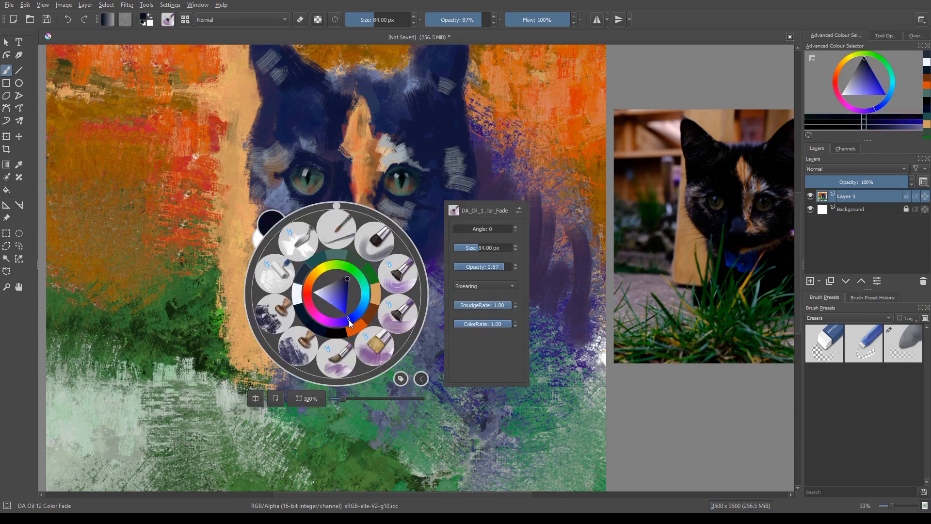
pyautogui.rightClick(313, 285)
pyautogui.moveTo(387, 283); pyautogui.dragTo(376, 297)
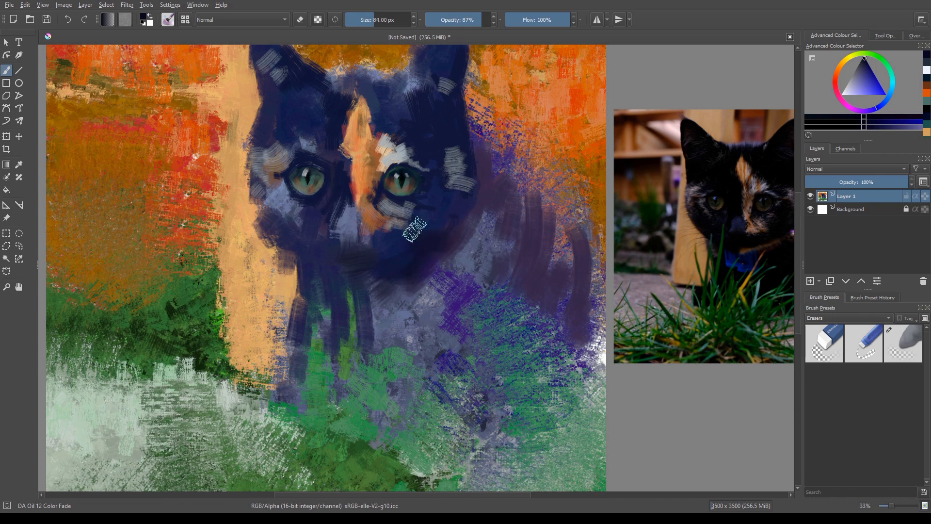
# Sample orange from the face stripe and paint two strokes from its lower end across the right-hand side of the muzzle.
pyautogui.keyDown('ctrl'); pyautogui.click(363, 193); pyautogui.keyUp('ctrl')
pyautogui.moveTo(369, 219); pyautogui.dragTo(426, 242)
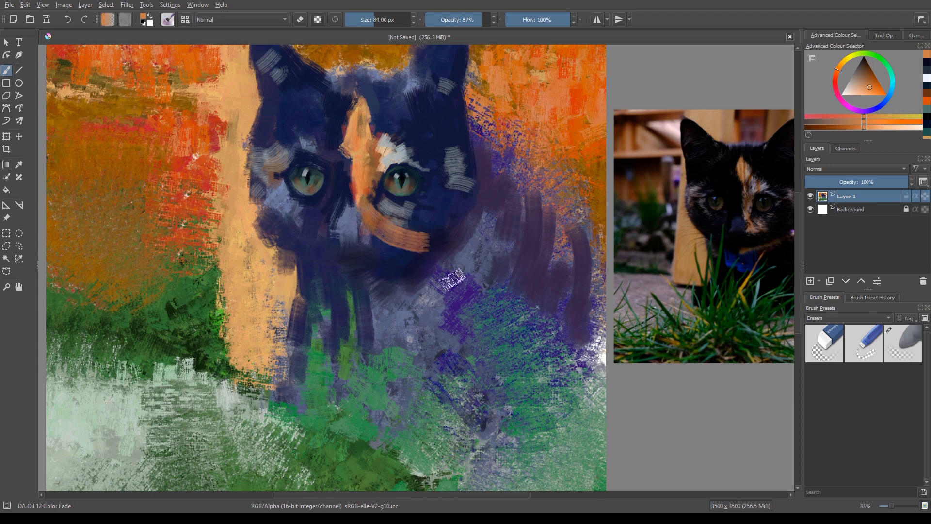
pyautogui.moveTo(368, 231); pyautogui.dragTo(388, 253)
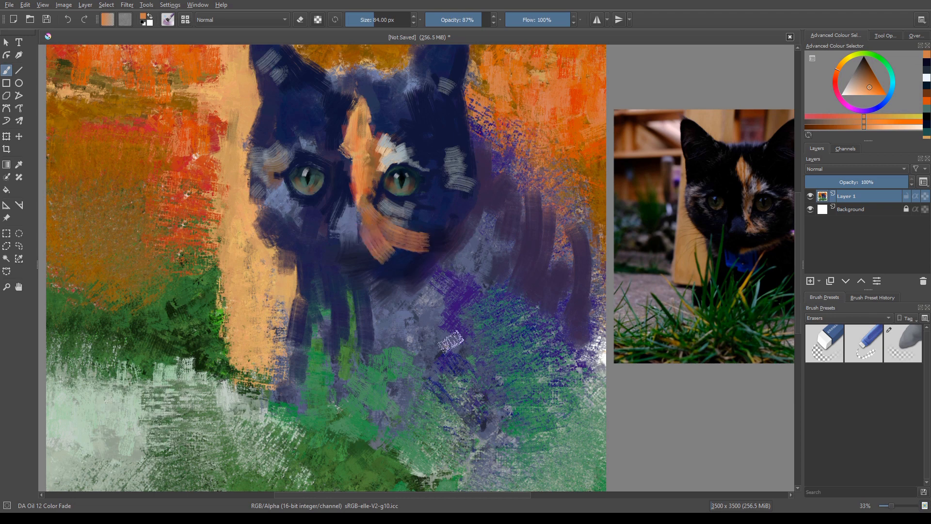
# Blend the orange muzzle patch and the nose area into the dark fur using sampled indigo and slate blue, then darken around the chin.
pyautogui.keyDown('ctrl'); pyautogui.click(436, 226); pyautogui.keyUp('ctrl')
pyautogui.moveTo(434, 232)
pyautogui.mouseDown()
pyautogui.moveTo(403, 245)
pyautogui.moveTo(419, 262)
pyautogui.moveTo(426, 251)
pyautogui.moveTo(397, 249)
pyautogui.moveTo(416, 260)
pyautogui.moveTo(419, 235)
pyautogui.mouseUp()
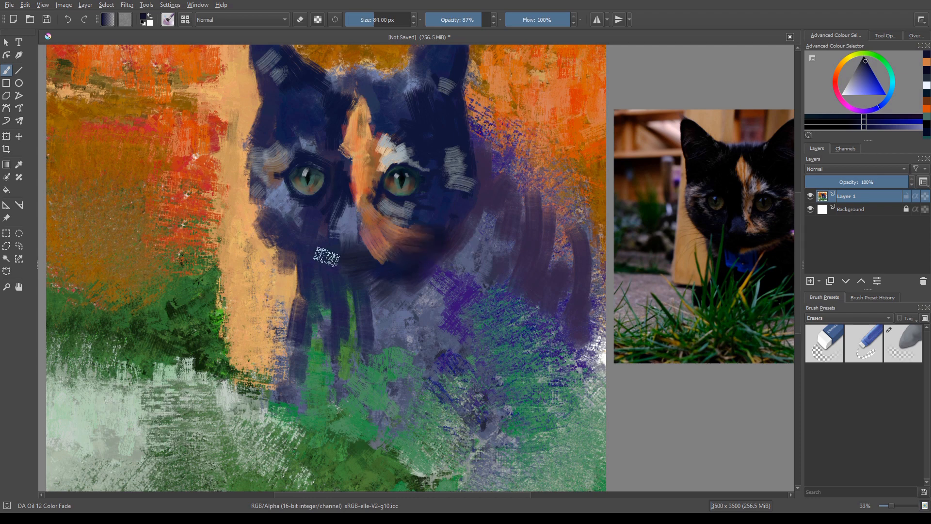
pyautogui.keyDown('ctrl'); pyautogui.click(344, 224); pyautogui.keyUp('ctrl')
pyautogui.moveTo(346, 223); pyautogui.dragTo(333, 228)
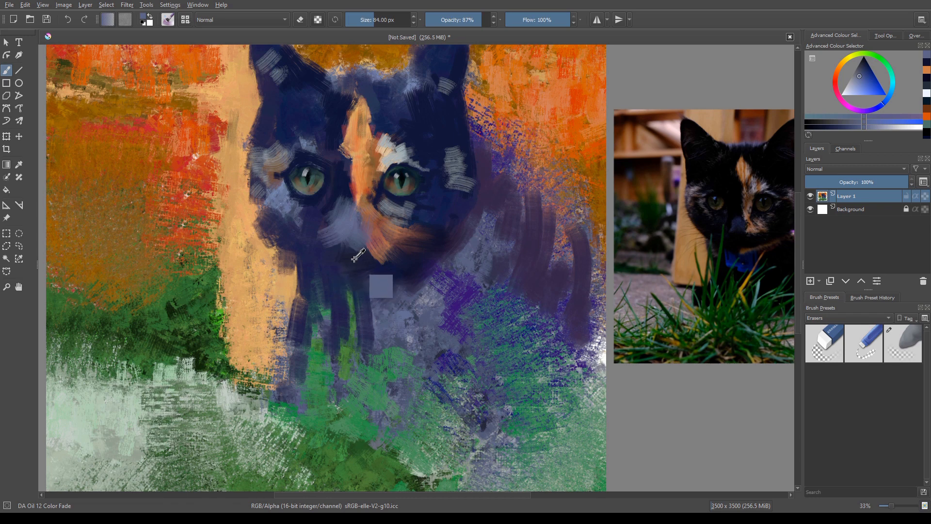
pyautogui.keyDown('ctrl'); pyautogui.click(356, 255); pyautogui.keyUp('ctrl')
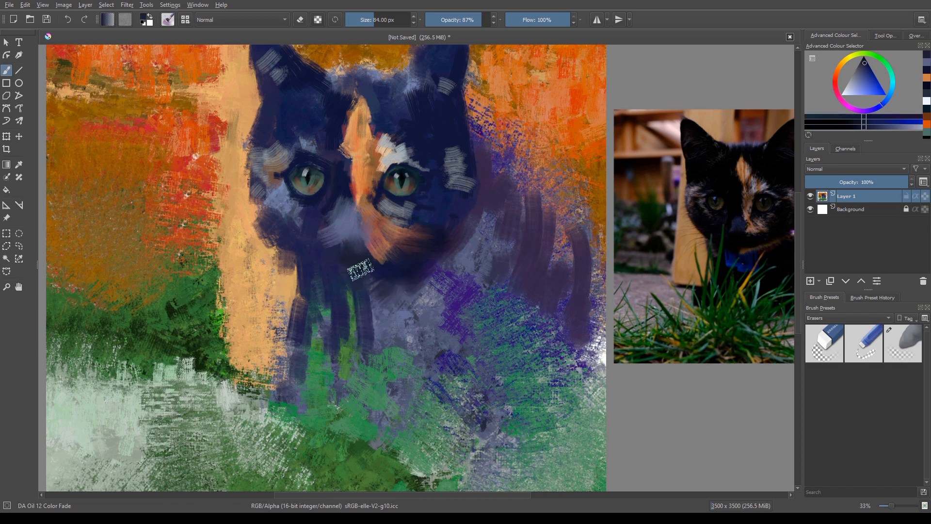
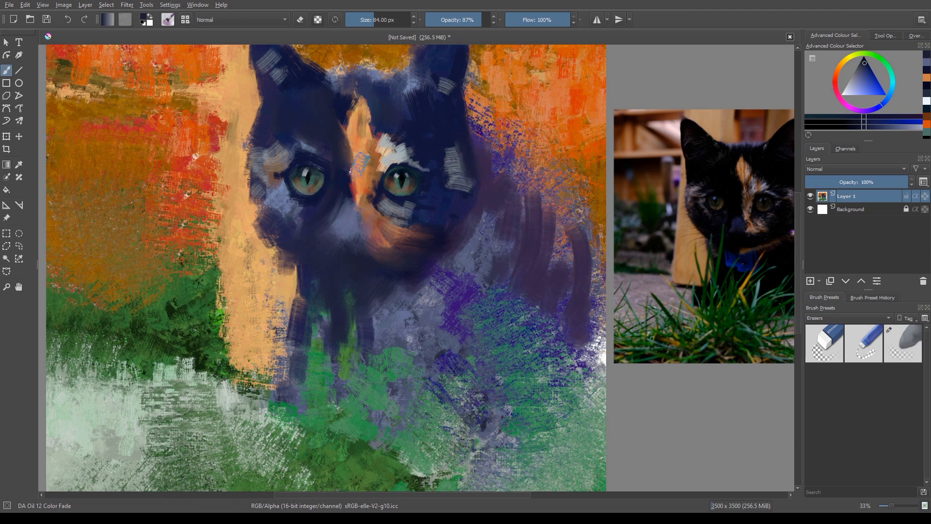
# Sample orange from the face, paint a curved stroke beneath the cat's chin, and blend it into the chest with sampled dark indigo.
pyautogui.keyDown('ctrl'); pyautogui.click(355, 208); pyautogui.keyUp('ctrl')
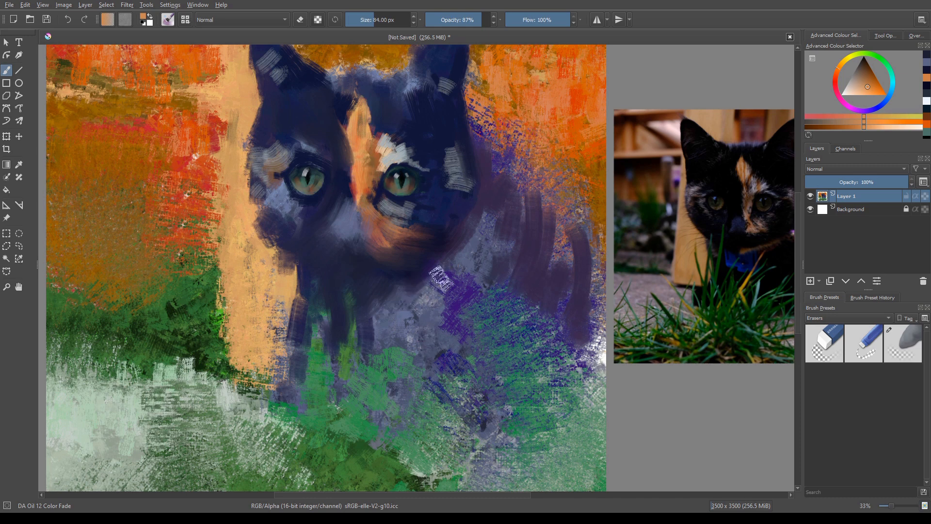
pyautogui.moveTo(441, 279)
pyautogui.mouseDown()
pyautogui.moveTo(412, 303)
pyautogui.moveTo(364, 316)
pyautogui.mouseUp()
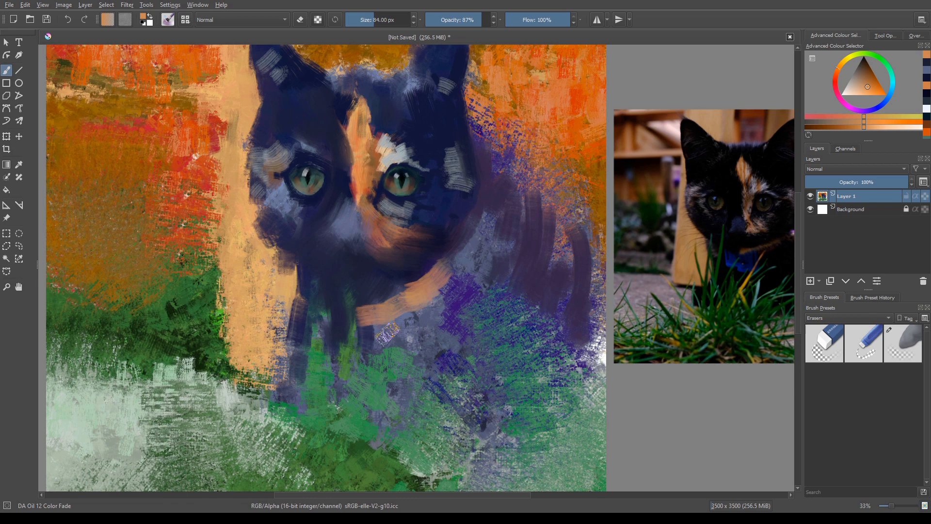
pyautogui.keyDown('ctrl'); pyautogui.click(378, 300); pyautogui.keyUp('ctrl')
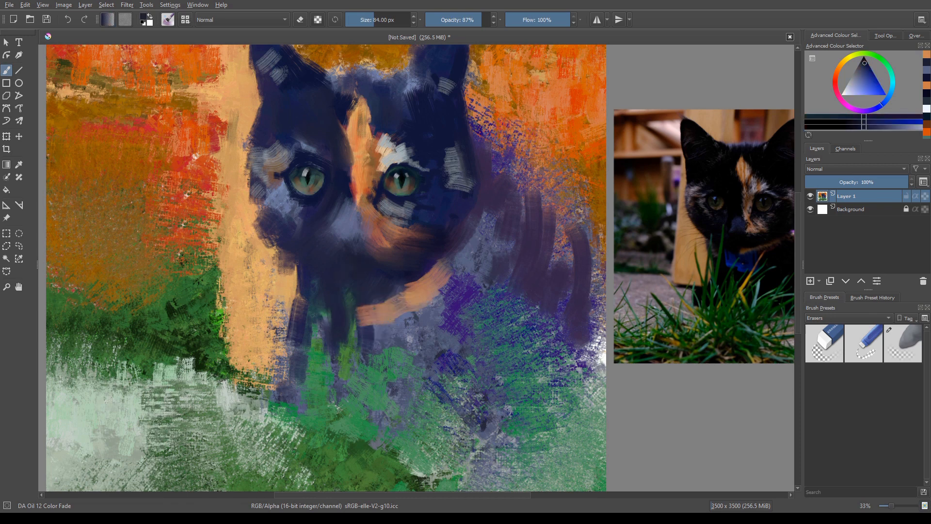
pyautogui.moveTo(451, 274)
pyautogui.mouseDown()
pyautogui.moveTo(427, 308)
pyautogui.moveTo(444, 283)
pyautogui.moveTo(381, 319)
pyautogui.mouseUp()
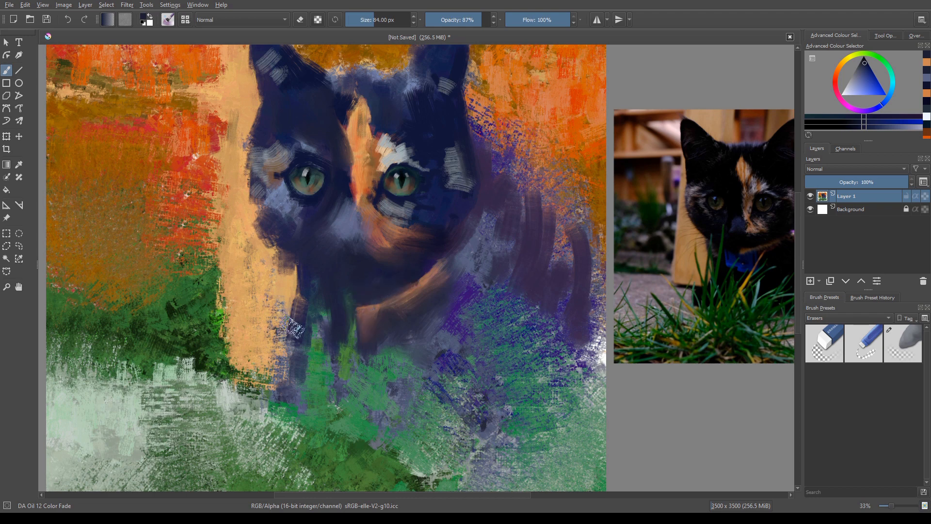
# Brush dark indigo down the cat's front leg and flick fur strokes outward from the left-hand cheek over the light orange post.
pyautogui.moveTo(321, 287)
pyautogui.mouseDown()
pyautogui.moveTo(309, 374)
pyautogui.moveTo(316, 380)
pyautogui.moveTo(308, 333)
pyautogui.moveTo(303, 383)
pyautogui.moveTo(286, 385)
pyautogui.moveTo(287, 371)
pyautogui.moveTo(305, 424)
pyautogui.mouseUp()
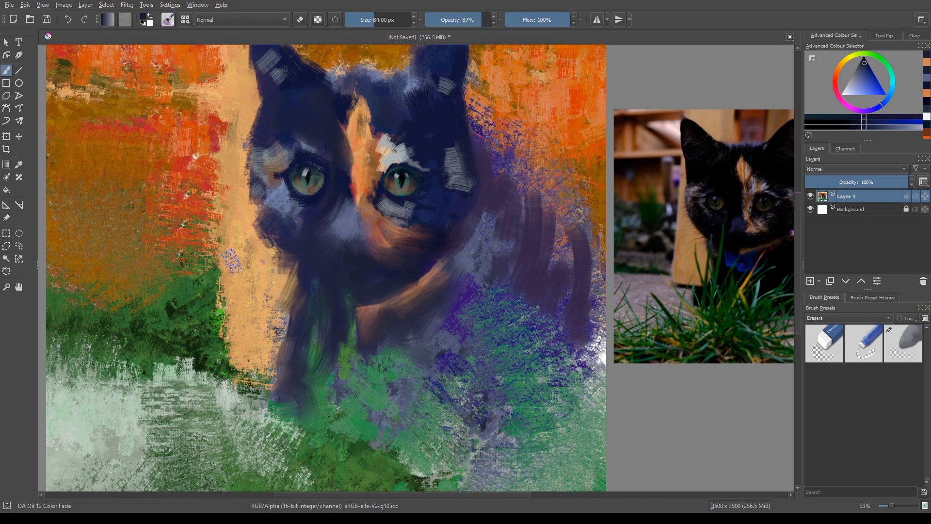
pyautogui.moveTo(287, 237)
pyautogui.mouseDown()
pyautogui.moveTo(223, 270)
pyautogui.moveTo(282, 221)
pyautogui.moveTo(217, 233)
pyautogui.moveTo(299, 262)
pyautogui.moveTo(274, 272)
pyautogui.moveTo(248, 318)
pyautogui.moveTo(290, 252)
pyautogui.moveTo(237, 291)
pyautogui.mouseUp()
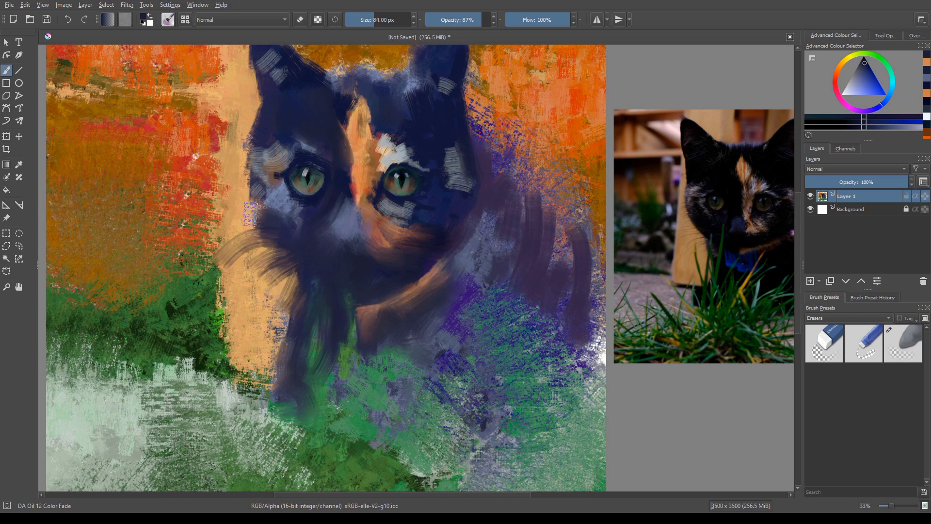
pyautogui.moveTo(238, 211); pyautogui.dragTo(226, 212)
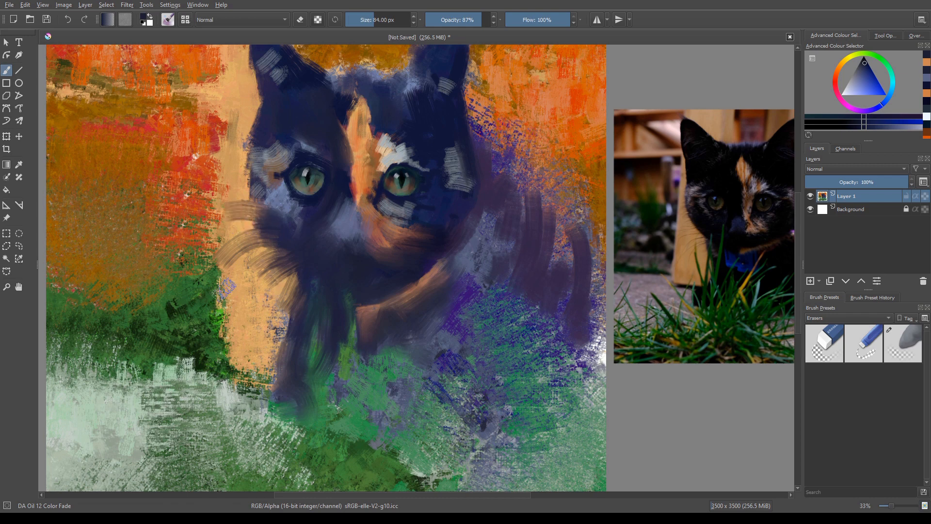
# Darken the shoulder and lower body with indigo strokes, pulling them down into the green grass.
pyautogui.moveTo(480, 262)
pyautogui.mouseDown()
pyautogui.moveTo(463, 292)
pyautogui.moveTo(476, 279)
pyautogui.mouseUp()
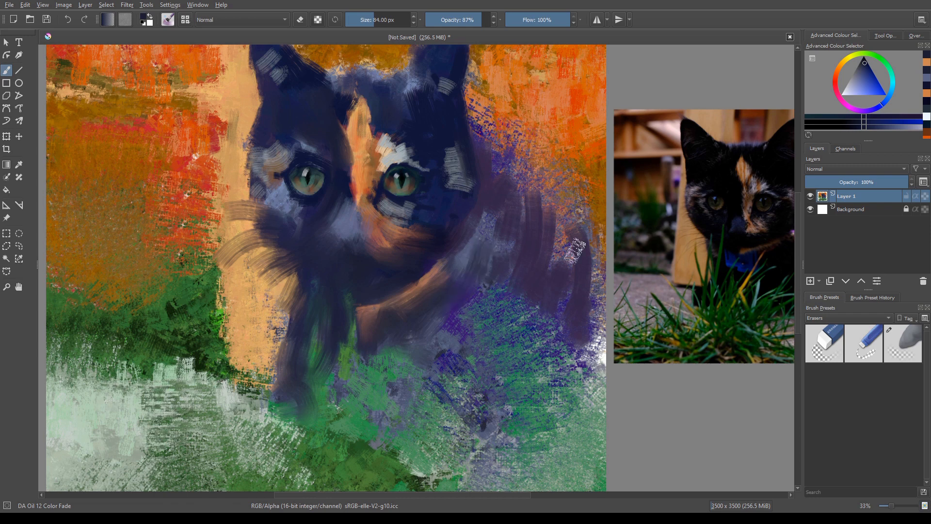
pyautogui.moveTo(431, 319)
pyautogui.mouseDown()
pyautogui.moveTo(458, 298)
pyautogui.moveTo(446, 325)
pyautogui.moveTo(477, 310)
pyautogui.moveTo(472, 331)
pyautogui.moveTo(494, 334)
pyautogui.moveTo(475, 368)
pyautogui.moveTo(472, 303)
pyautogui.moveTo(440, 333)
pyautogui.moveTo(412, 330)
pyautogui.moveTo(447, 332)
pyautogui.moveTo(454, 352)
pyautogui.moveTo(414, 386)
pyautogui.moveTo(429, 356)
pyautogui.moveTo(425, 379)
pyautogui.moveTo(436, 365)
pyautogui.moveTo(460, 378)
pyautogui.moveTo(414, 355)
pyautogui.moveTo(435, 369)
pyautogui.moveTo(479, 348)
pyautogui.moveTo(471, 391)
pyautogui.moveTo(506, 396)
pyautogui.moveTo(506, 350)
pyautogui.moveTo(489, 378)
pyautogui.moveTo(521, 309)
pyautogui.moveTo(499, 348)
pyautogui.moveTo(518, 345)
pyautogui.moveTo(528, 375)
pyautogui.moveTo(531, 415)
pyautogui.mouseUp()
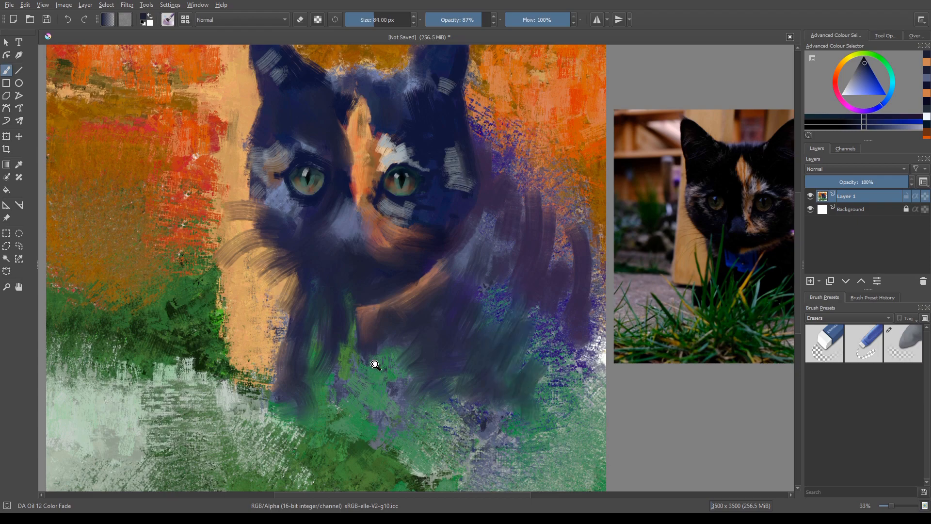
# Transform the painted layer by shifting it to the left, placing the cat further over on the canvas.
pyautogui.moveTo(378, 367)
pyautogui.mouseDown()
pyautogui.moveTo(324, 369)
pyautogui.moveTo(337, 320)
pyautogui.moveTo(350, 374)
pyautogui.moveTo(337, 393)
pyautogui.moveTo(307, 370)
pyautogui.moveTo(312, 336)
pyautogui.mouseUp()
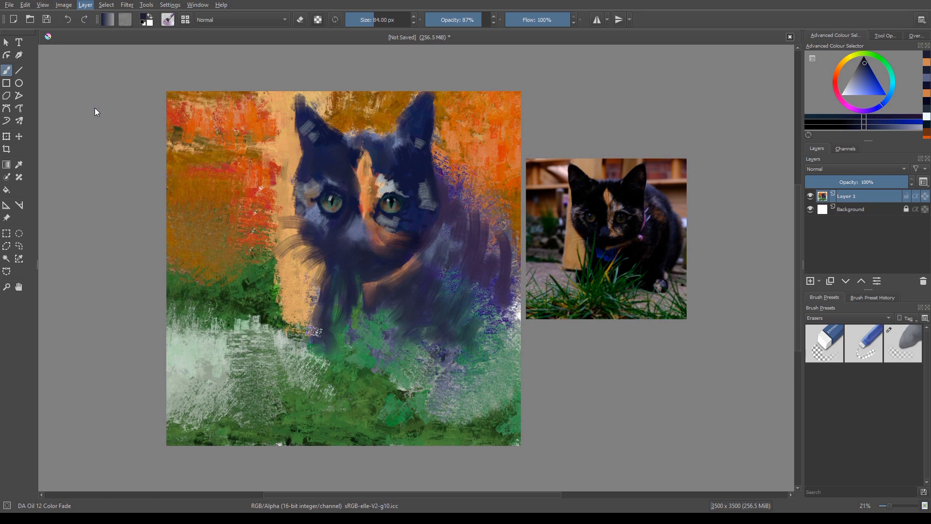
pyautogui.click(6, 136)
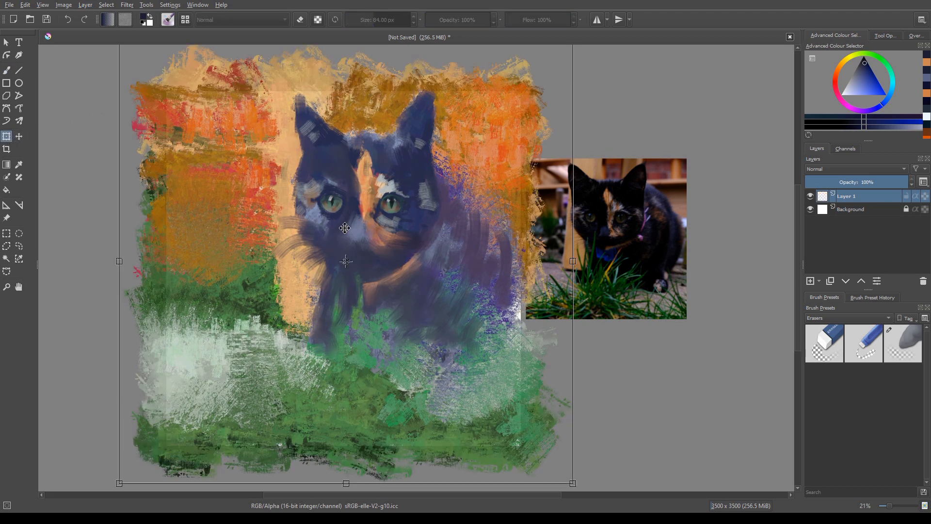
pyautogui.moveTo(331, 244); pyautogui.dragTo(291, 248)
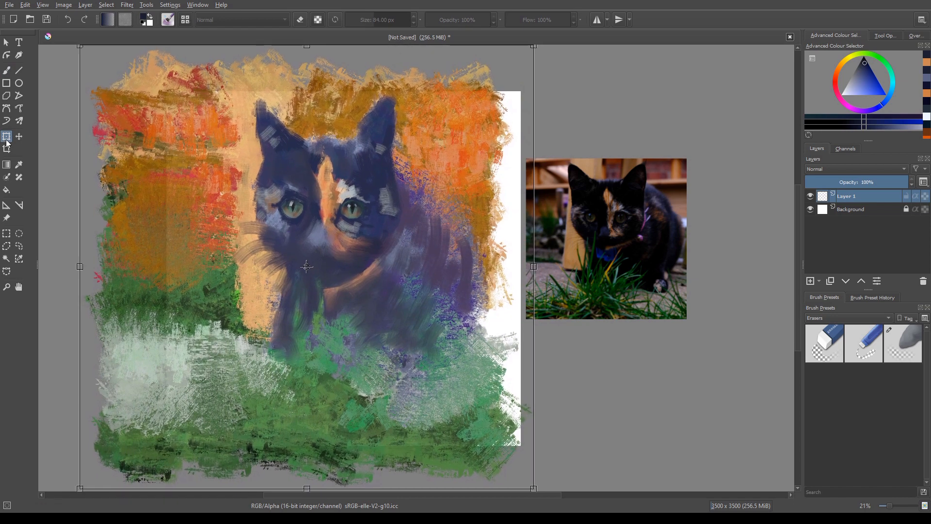
pyautogui.click(4, 44)
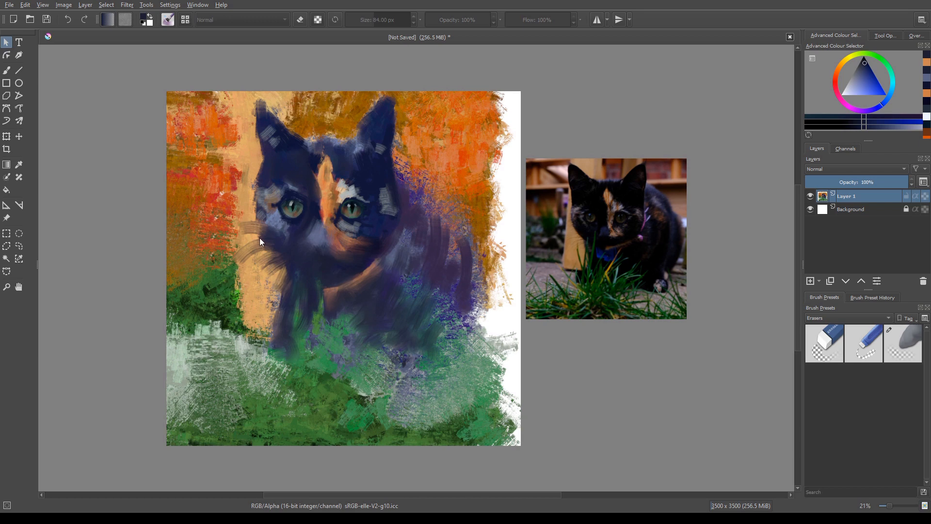
# Choose the DA Oil 16 Rough Blocking brush, enlarge it to 656 px, and cover the white strip right of the background with sampled orange.
pyautogui.click(7, 70)
pyautogui.rightClick(287, 226)
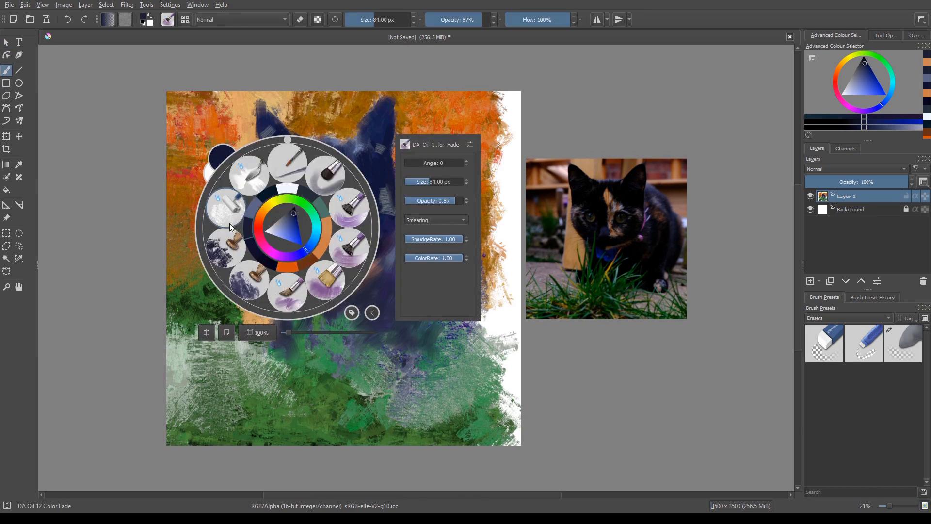
pyautogui.click(247, 280)
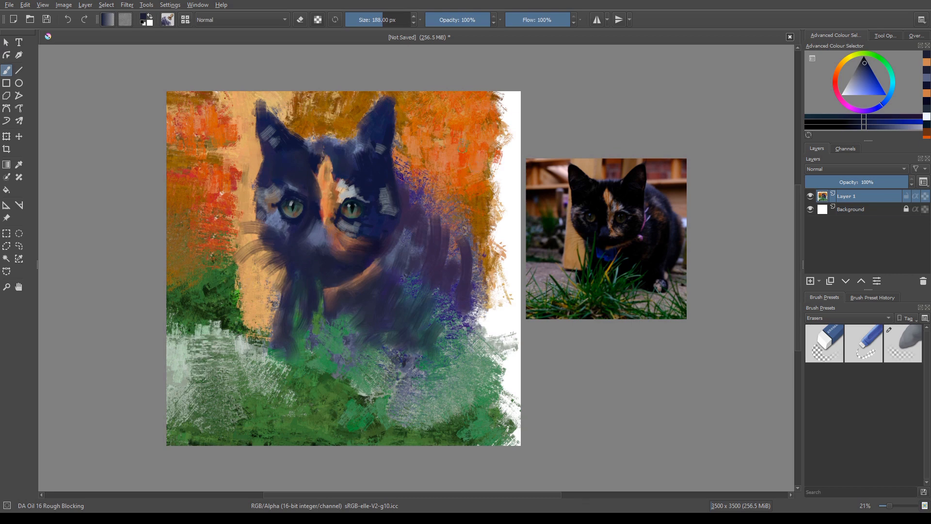
pyautogui.press(']')
pyautogui.press(']')
pyautogui.press(']')
pyautogui.press(']')
pyautogui.press(']')
pyautogui.press(']')
pyautogui.press(']')
pyautogui.press(']')
pyautogui.press(']')
pyautogui.press(']')
pyautogui.press(']')
pyautogui.press(']')
pyautogui.press(']')
pyautogui.press(']')
pyautogui.press(']')
pyautogui.press(']')
pyautogui.press(']')
pyautogui.press(']')
pyautogui.press(']')
pyautogui.press(']')
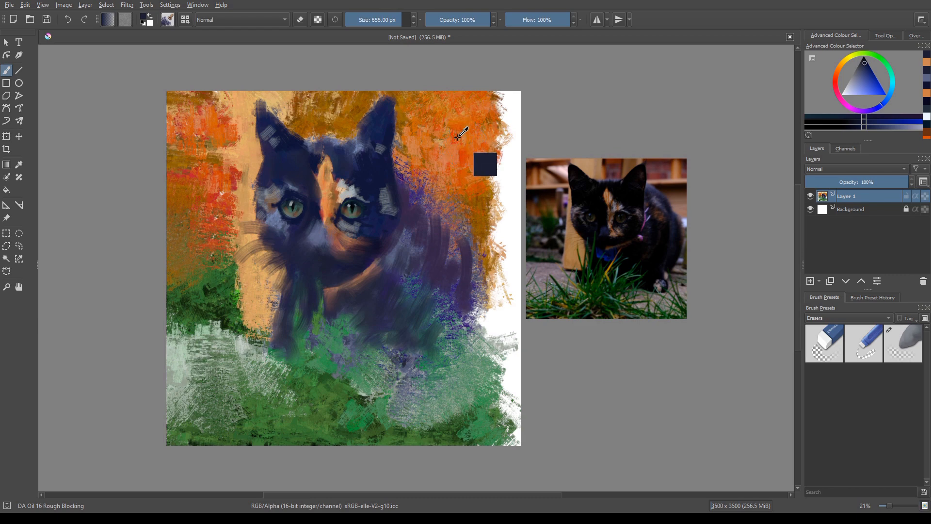
pyautogui.keyDown('ctrl'); pyautogui.click(462, 140); pyautogui.keyUp('ctrl')
pyautogui.moveTo(493, 122)
pyautogui.mouseDown()
pyautogui.moveTo(514, 104)
pyautogui.moveTo(502, 189)
pyautogui.moveTo(509, 180)
pyautogui.moveTo(505, 218)
pyautogui.moveTo(516, 219)
pyautogui.moveTo(486, 285)
pyautogui.moveTo(492, 304)
pyautogui.mouseUp()
# Sample dark purple from the body and block in the cat's back and hindquarters out towards the right edge of the canvas.
pyautogui.keyDown('ctrl'); pyautogui.click(455, 269); pyautogui.keyUp('ctrl')
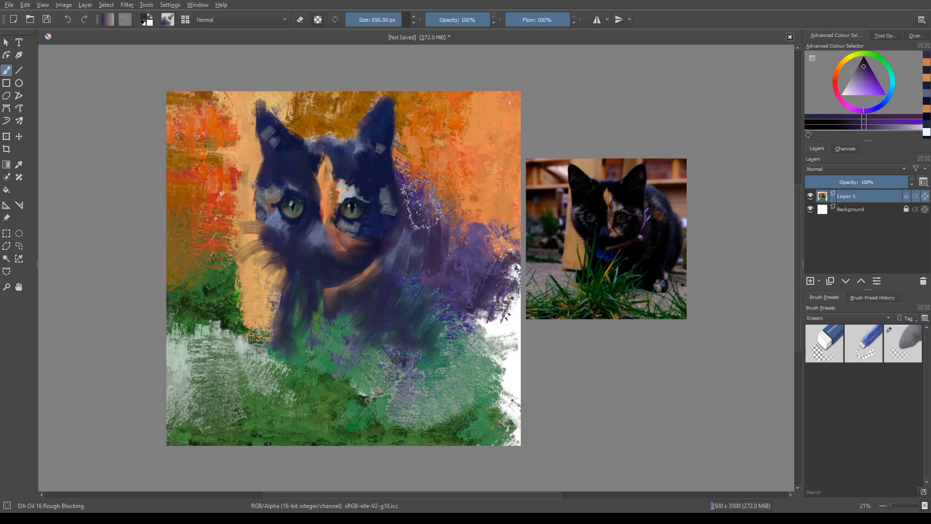
pyautogui.moveTo(418, 193); pyautogui.dragTo(456, 182)
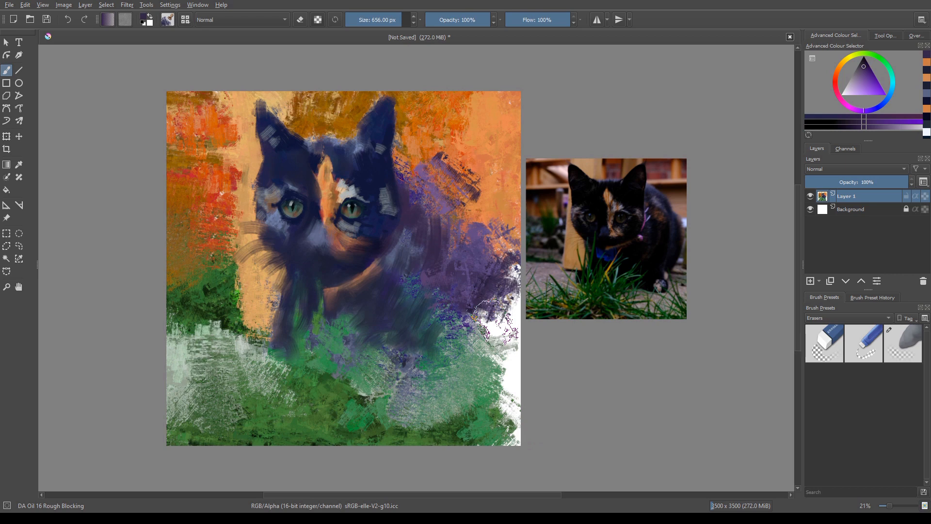
pyautogui.moveTo(455, 217); pyautogui.dragTo(474, 241)
pyautogui.moveTo(446, 203); pyautogui.dragTo(480, 254)
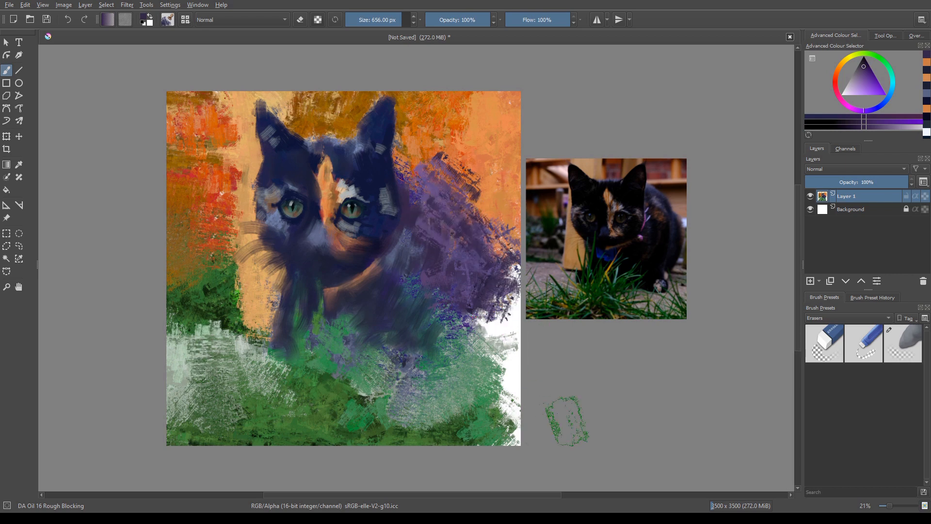
pyautogui.moveTo(495, 262); pyautogui.dragTo(485, 339)
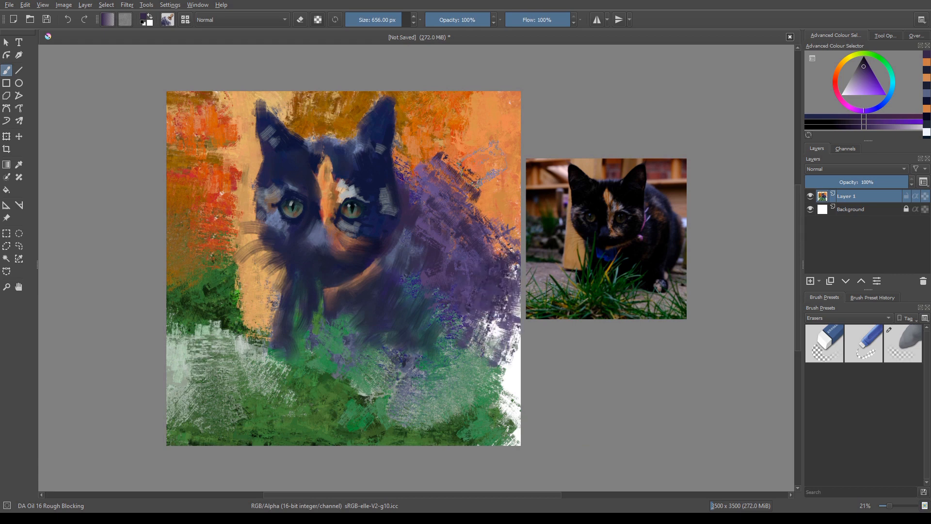
# Edge the cat's hindquarters with sampled light orange and layer deeper orange and ochre strokes over the upper-right background.
pyautogui.keyDown('ctrl'); pyautogui.click(512, 192); pyautogui.keyUp('ctrl')
pyautogui.moveTo(501, 252); pyautogui.dragTo(507, 352)
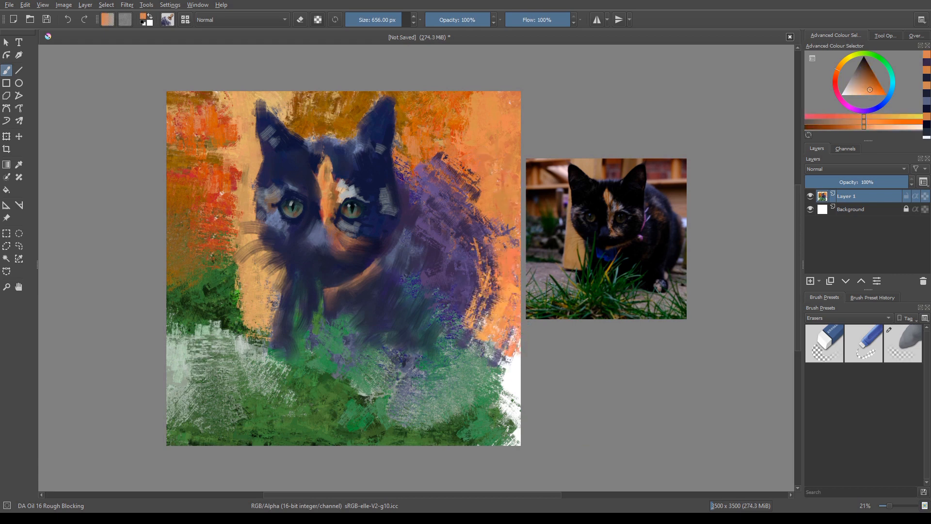
pyautogui.keyDown('ctrl'); pyautogui.click(438, 126); pyautogui.keyUp('ctrl')
pyautogui.moveTo(455, 163); pyautogui.dragTo(484, 195)
pyautogui.moveTo(444, 146); pyautogui.dragTo(428, 116)
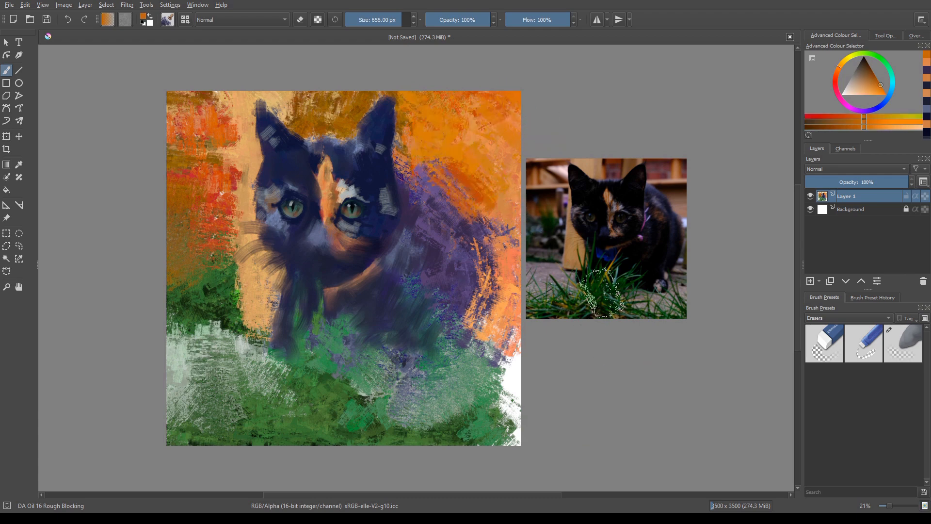
pyautogui.keyDown('ctrl'); pyautogui.click(359, 138); pyautogui.keyUp('ctrl')
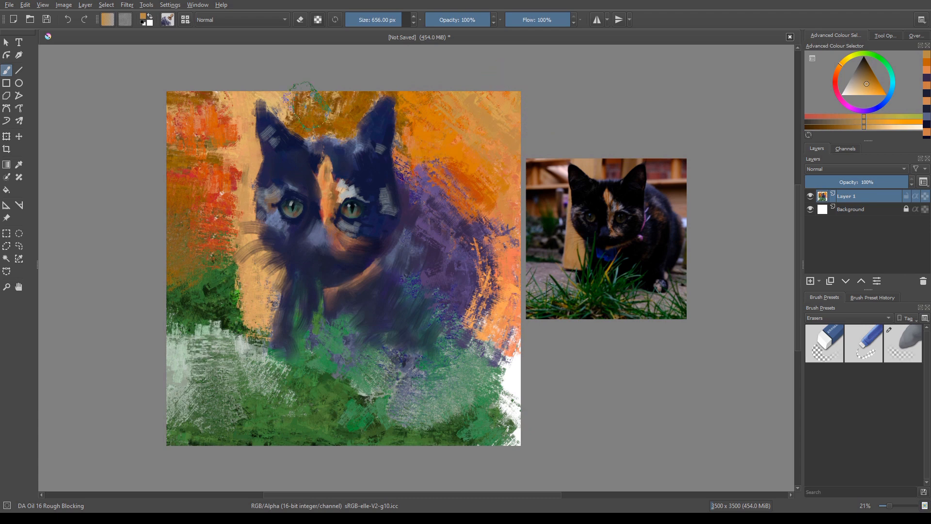
pyautogui.keyDown('ctrl'); pyautogui.click(354, 145); pyautogui.keyUp('ctrl')
pyautogui.moveTo(484, 123)
pyautogui.mouseDown()
pyautogui.moveTo(506, 141)
pyautogui.moveTo(508, 209)
pyautogui.moveTo(489, 104)
pyautogui.moveTo(517, 76)
pyautogui.mouseUp()
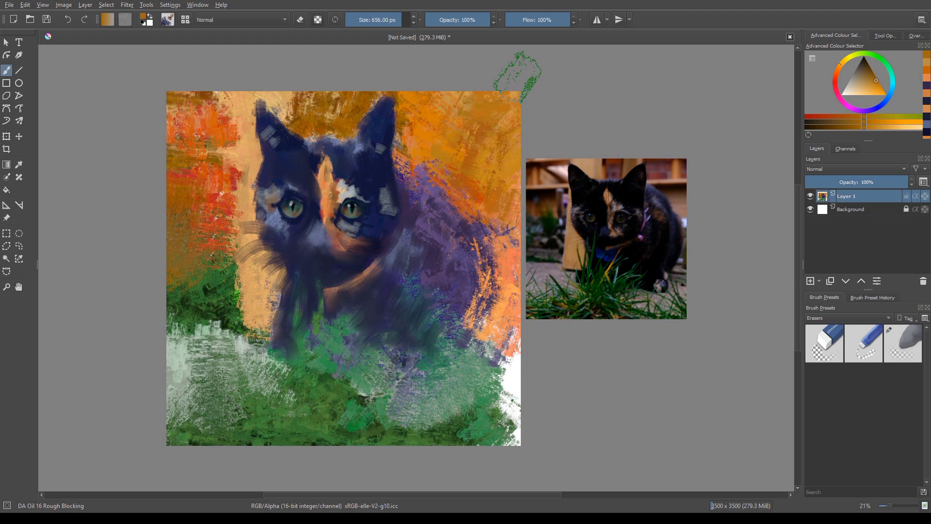
# Sample dark indigo from the chest and brush it over the outer edge of the cat's hindquarters.
pyautogui.keyDown('ctrl'); pyautogui.click(349, 301); pyautogui.keyUp('ctrl')
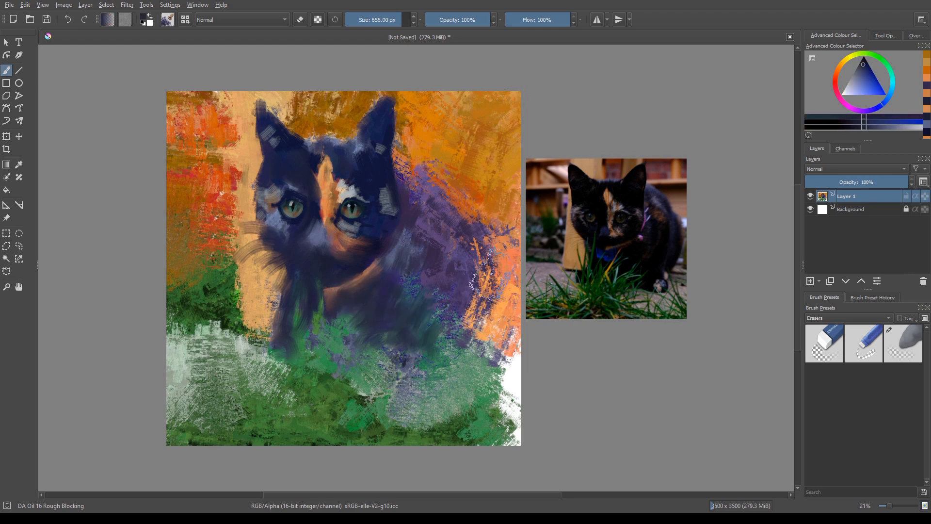
pyautogui.moveTo(480, 283)
pyautogui.mouseDown()
pyautogui.moveTo(489, 310)
pyautogui.moveTo(475, 347)
pyautogui.mouseUp()
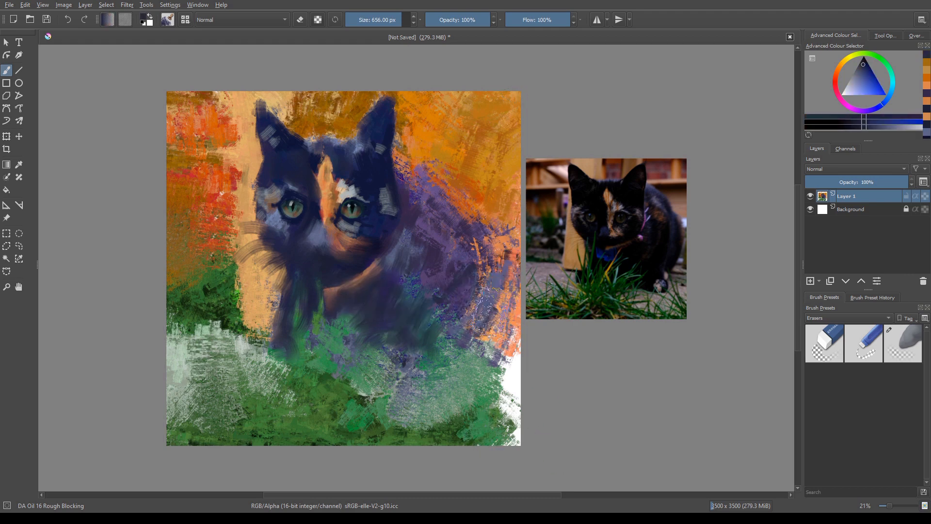
pyautogui.moveTo(490, 284); pyautogui.dragTo(480, 330)
# Sample bright green from the grass and cover the white gap in the lower-right corner of the painting.
pyautogui.keyDown('ctrl'); pyautogui.click(487, 410); pyautogui.keyUp('ctrl')
pyautogui.moveTo(515, 389)
pyautogui.mouseDown()
pyautogui.moveTo(526, 359)
pyautogui.moveTo(520, 435)
pyautogui.mouseUp()
# Pick a dark green, switch to the DA Oil 17 Stains brush at 656 px, and paint over the lower-right grass.
pyautogui.keyDown('ctrl'); pyautogui.click(409, 432); pyautogui.keyUp('ctrl')
pyautogui.rightClick(304, 299)
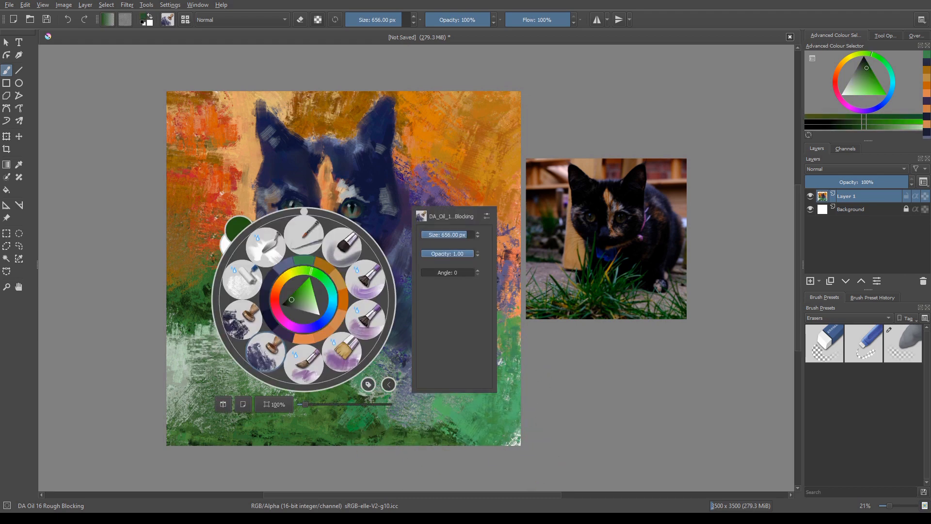
pyautogui.click(290, 302)
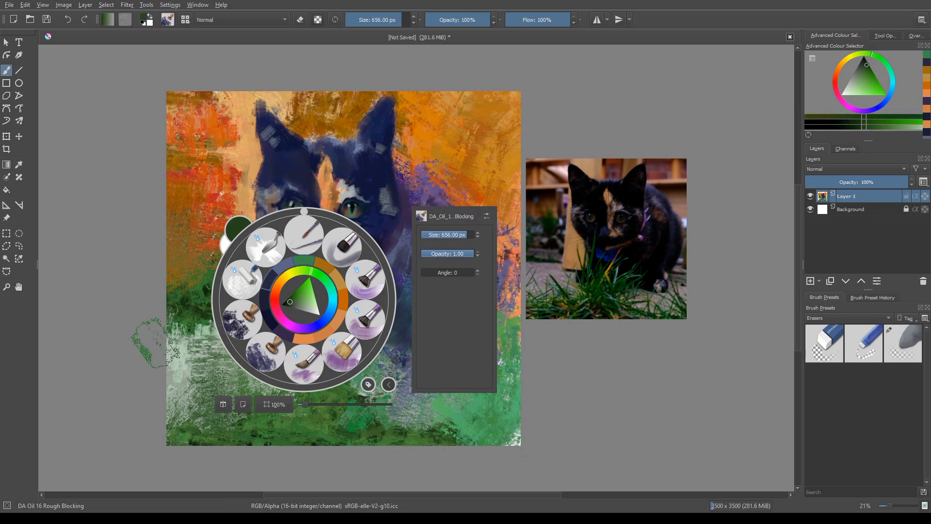
pyautogui.click(245, 327)
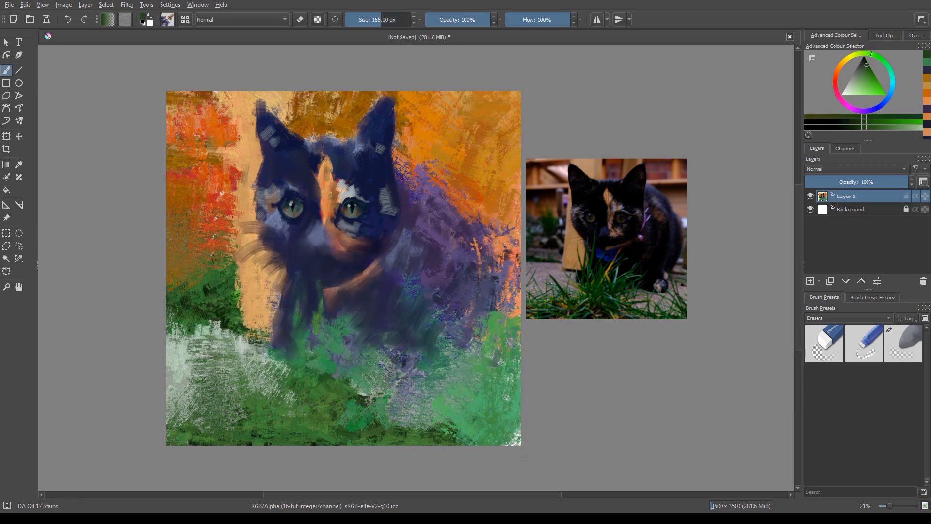
pyautogui.press(']')
pyautogui.press(']')
pyautogui.press(']')
pyautogui.press(']')
pyautogui.press(']')
pyautogui.press(']')
pyautogui.press(']')
pyautogui.press(']')
pyautogui.press(']')
pyautogui.press(']')
pyautogui.press(']')
pyautogui.press(']')
pyautogui.press(']')
pyautogui.press(']')
pyautogui.press(']')
pyautogui.press(']')
pyautogui.press(']')
pyautogui.press(']')
pyautogui.press(']')
pyautogui.press(']')
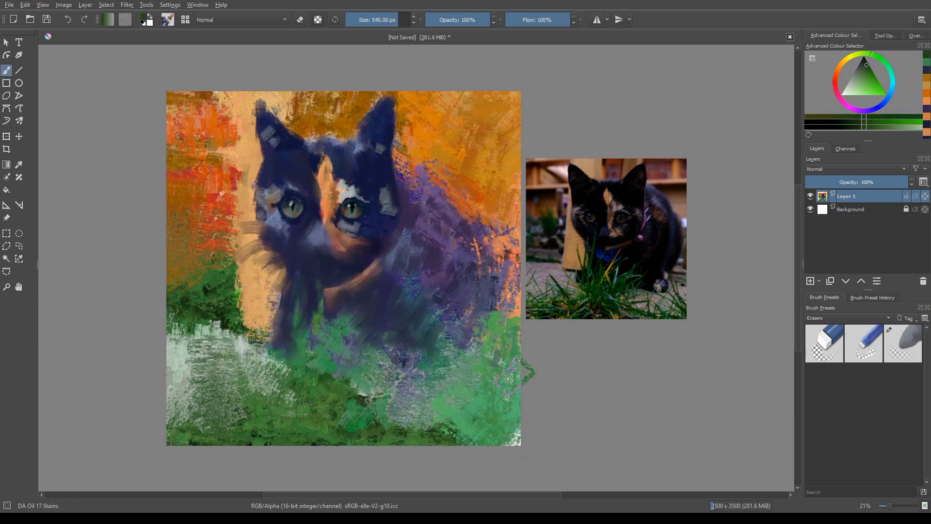
pyautogui.moveTo(502, 359)
pyautogui.mouseDown()
pyautogui.moveTo(494, 386)
pyautogui.moveTo(530, 427)
pyautogui.mouseUp()
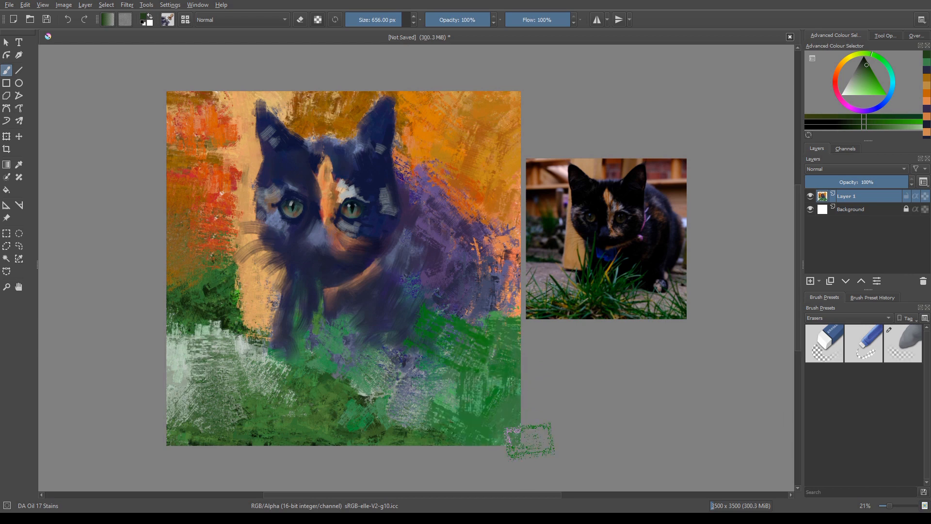
# Switch to the DA Oil 13 Blocking brush, enlarge it to about 797 px, and paint dark green over the lower-right grass.
pyautogui.rightClick(314, 358)
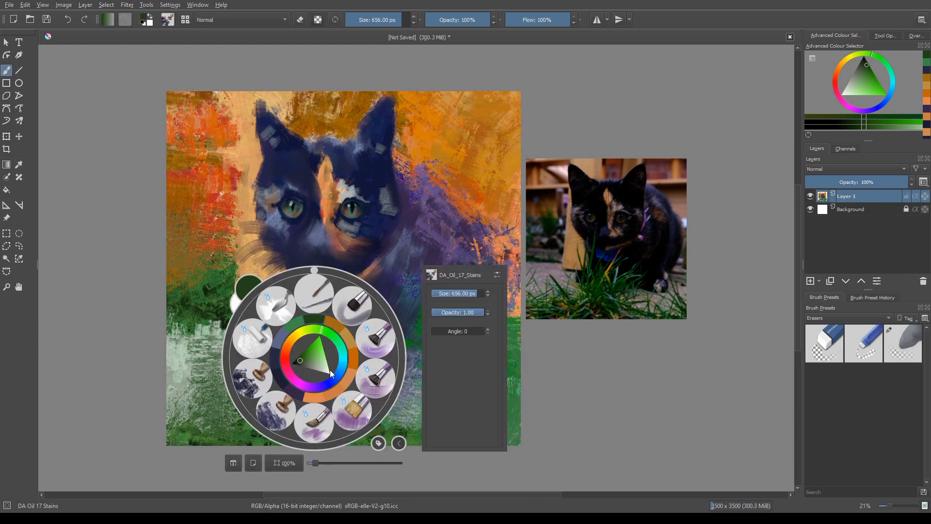
pyautogui.click(253, 380)
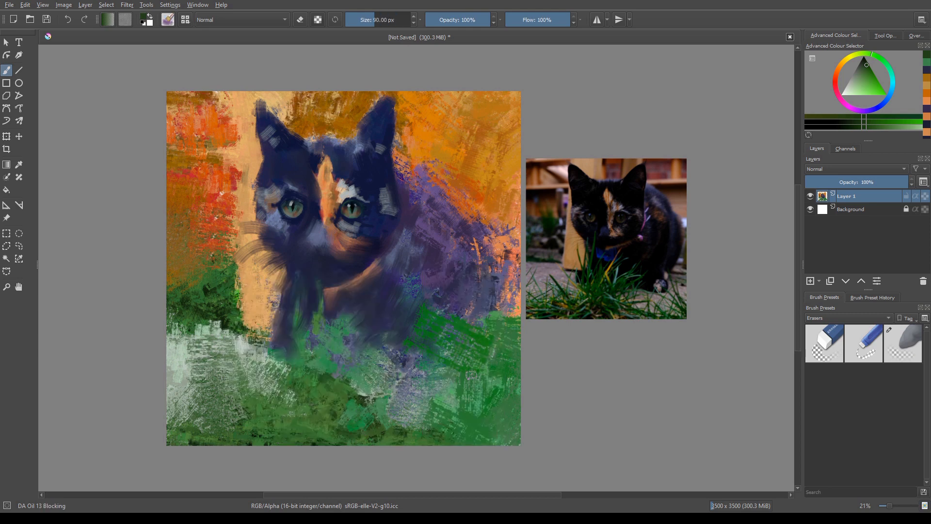
pyautogui.press(']')
pyautogui.press(']')
pyautogui.press(']')
pyautogui.press(']')
pyautogui.press(']')
pyautogui.press(']')
pyautogui.press(']')
pyautogui.press(']')
pyautogui.press(']')
pyautogui.press(']')
pyautogui.press(']')
pyautogui.press(']')
pyautogui.press(']')
pyautogui.press(']')
pyautogui.press(']')
pyautogui.press(']')
pyautogui.press(']')
pyautogui.press(']')
pyautogui.press(']')
pyautogui.press(']')
pyautogui.press(']')
pyautogui.moveTo(514, 372); pyautogui.dragTo(496, 431)
pyautogui.press('[')
# Pick a near-black green and block in the shadowed grass in the lower-right corner of the painting.
pyautogui.rightClick(449, 363)
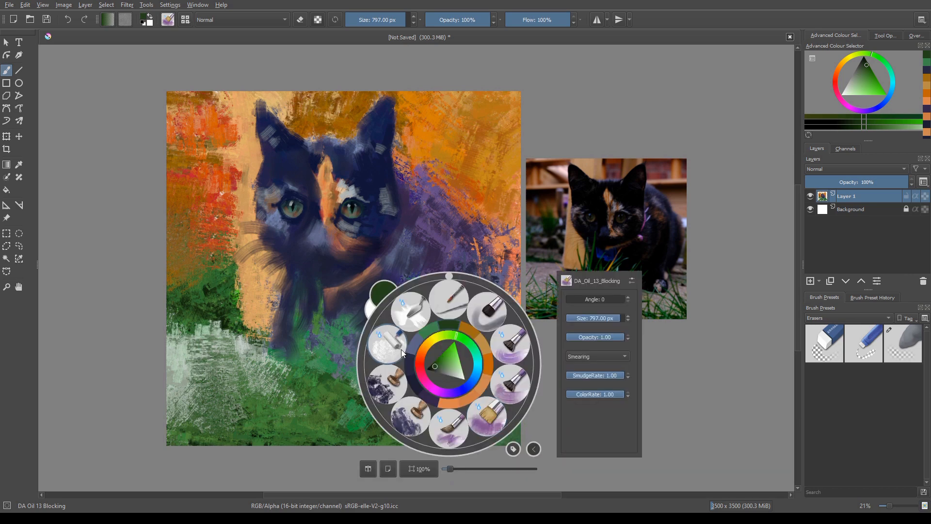
pyautogui.click(431, 369)
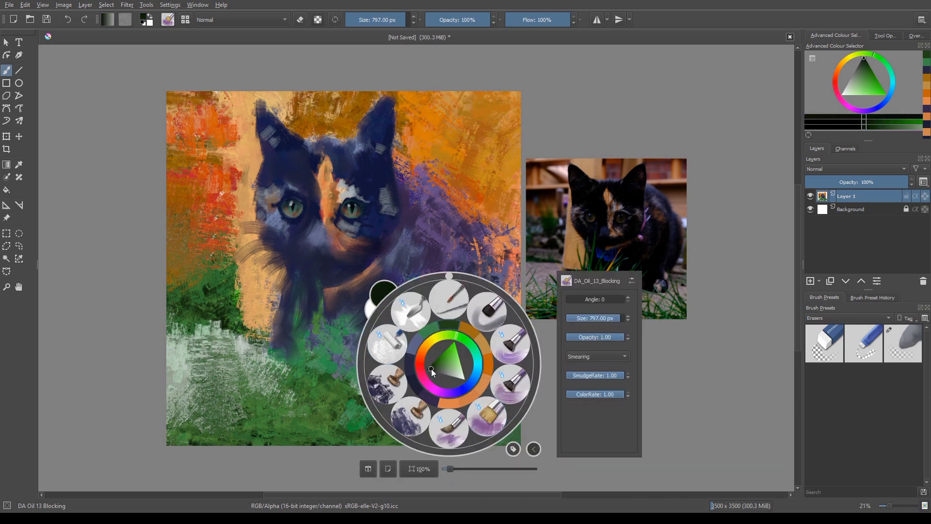
pyautogui.click(357, 343)
pyautogui.moveTo(476, 366)
pyautogui.mouseDown()
pyautogui.moveTo(474, 399)
pyautogui.moveTo(450, 403)
pyautogui.moveTo(457, 413)
pyautogui.moveTo(432, 438)
pyautogui.moveTo(444, 443)
pyautogui.moveTo(382, 412)
pyautogui.moveTo(423, 396)
pyautogui.moveTo(454, 438)
pyautogui.moveTo(433, 405)
pyautogui.moveTo(429, 336)
pyautogui.moveTo(404, 371)
pyautogui.moveTo(406, 353)
pyautogui.moveTo(394, 397)
pyautogui.moveTo(396, 384)
pyautogui.moveTo(448, 395)
pyautogui.moveTo(471, 384)
pyautogui.moveTo(467, 409)
pyautogui.moveTo(504, 421)
pyautogui.moveTo(523, 431)
pyautogui.mouseUp()
# Reduce the brush to 365 px and paint the near-black green over the lower-left grass and along the grass's right edge.
pyautogui.press('[')
pyautogui.press('[')
pyautogui.press('[')
pyautogui.press('[')
pyautogui.press('[')
pyautogui.press('[')
pyautogui.press('[')
pyautogui.press('[')
pyautogui.press('[')
pyautogui.press('[')
pyautogui.press('[')
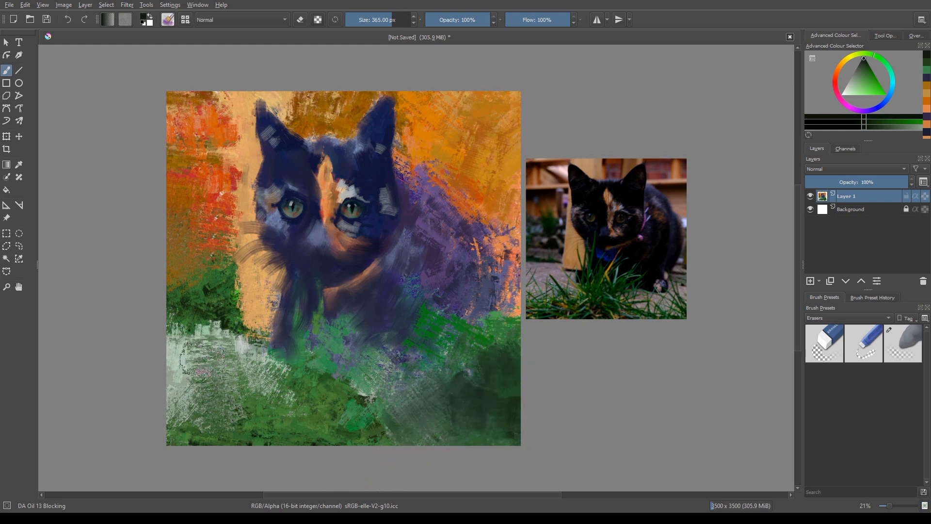
pyautogui.moveTo(209, 366)
pyautogui.mouseDown()
pyautogui.moveTo(245, 397)
pyautogui.moveTo(221, 422)
pyautogui.moveTo(186, 426)
pyautogui.moveTo(196, 421)
pyautogui.mouseUp()
pyautogui.moveTo(526, 327)
pyautogui.mouseDown()
pyautogui.moveTo(497, 347)
pyautogui.moveTo(507, 369)
pyautogui.mouseUp()
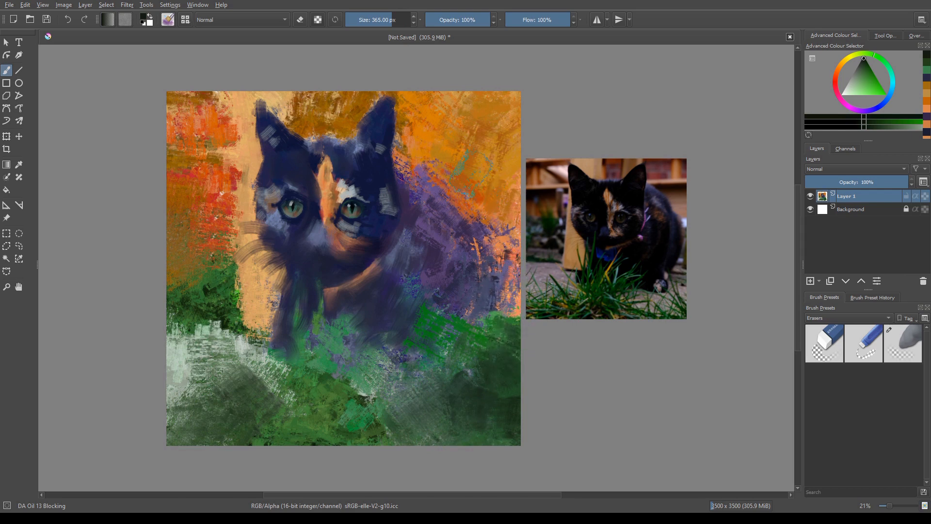
# Rework the cat's back and hindquarters with burnt orange sampled from the background and dark indigo sampled from the chest.
pyautogui.keyDown('ctrl'); pyautogui.click(468, 169); pyautogui.keyUp('ctrl')
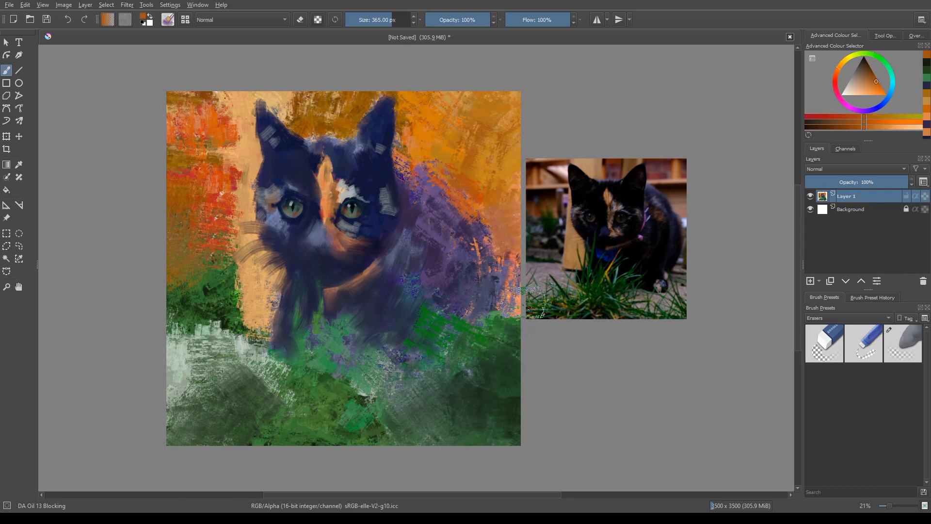
pyautogui.moveTo(521, 249); pyautogui.dragTo(520, 257)
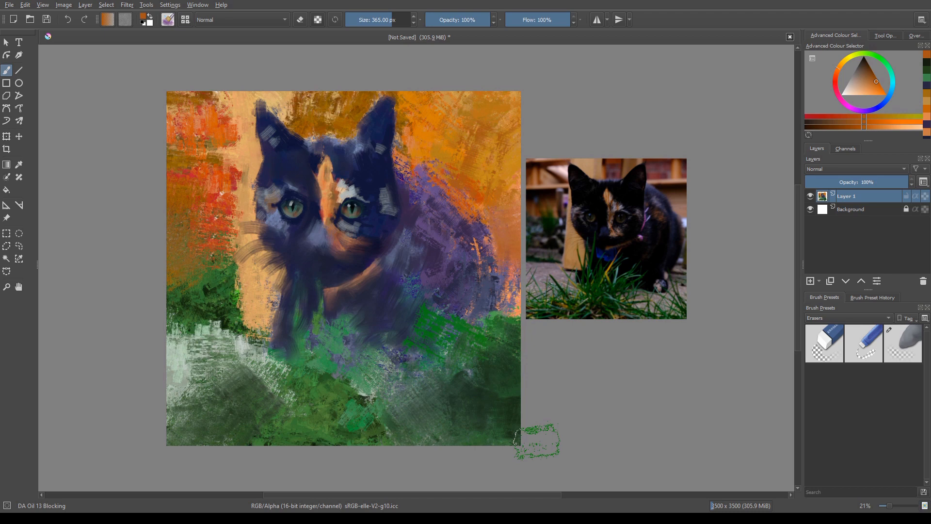
pyautogui.keyDown('ctrl'); pyautogui.click(372, 289); pyautogui.keyUp('ctrl')
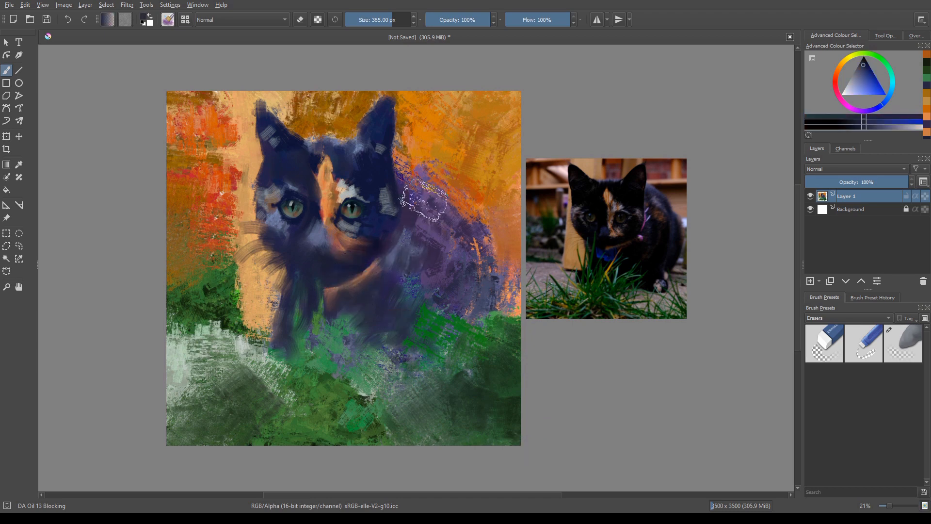
pyautogui.moveTo(422, 198)
pyautogui.mouseDown()
pyautogui.moveTo(462, 208)
pyautogui.moveTo(507, 281)
pyautogui.mouseUp()
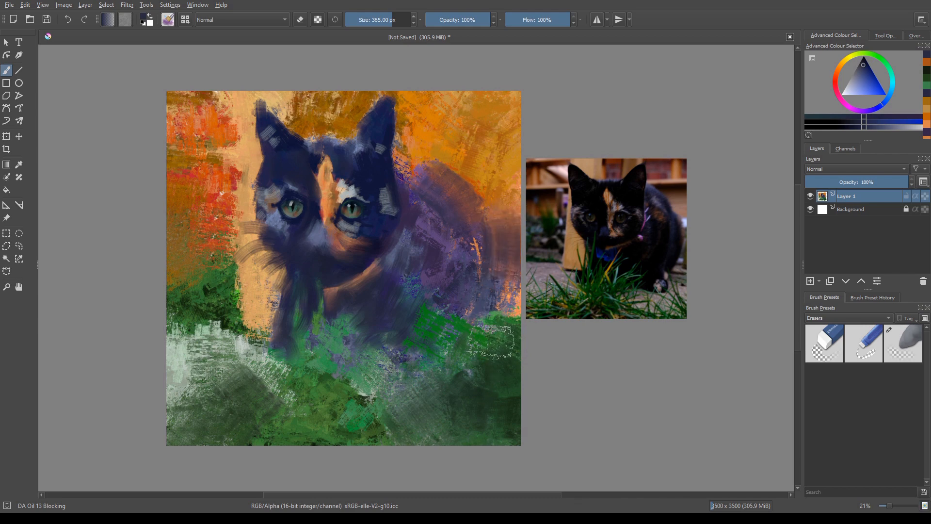
pyautogui.moveTo(475, 211); pyautogui.dragTo(506, 276)
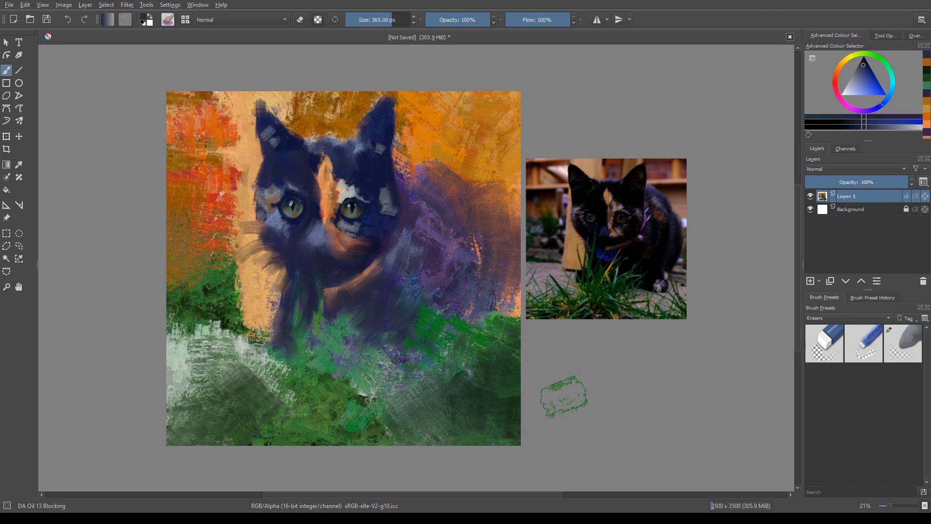
# Switch to the DA Oil 11 Rake Wet brush at 246 px and rake dark indigo fur down the hindquarters and hind leg into the grass.
pyautogui.rightClick(242, 304)
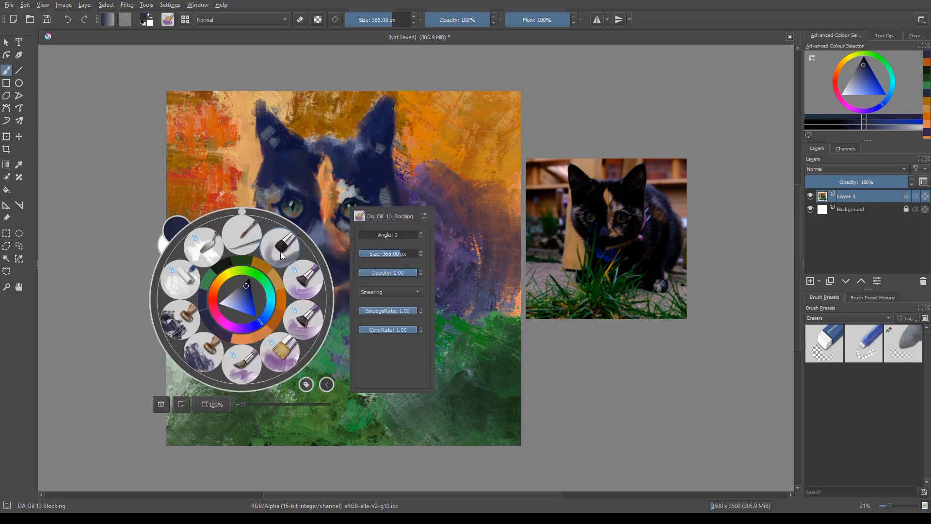
pyautogui.click(303, 286)
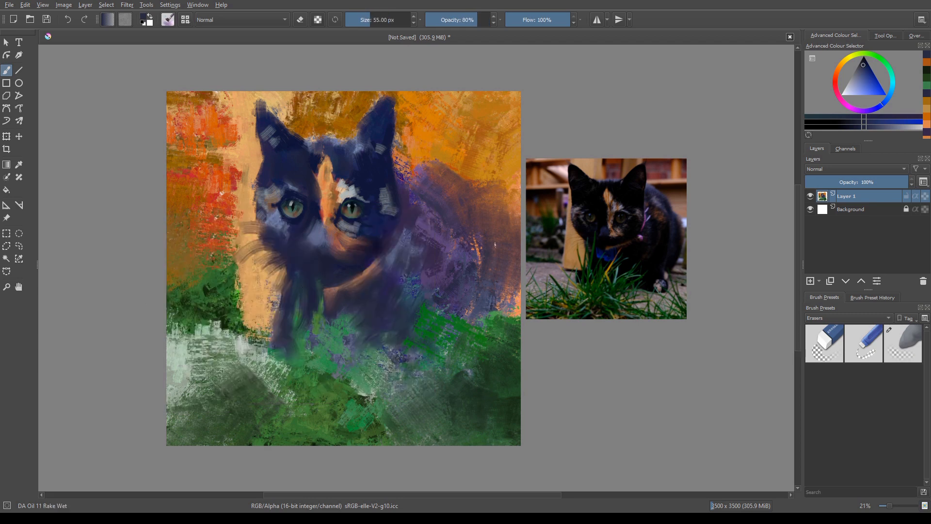
pyautogui.moveTo(481, 246)
pyautogui.mouseDown()
pyautogui.moveTo(500, 250)
pyautogui.moveTo(480, 282)
pyautogui.mouseUp()
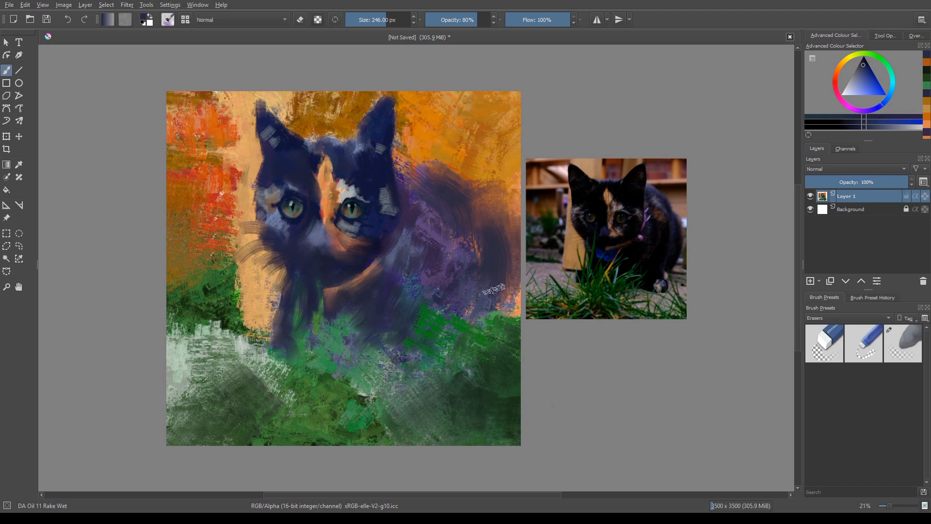
pyautogui.moveTo(494, 286); pyautogui.dragTo(493, 332)
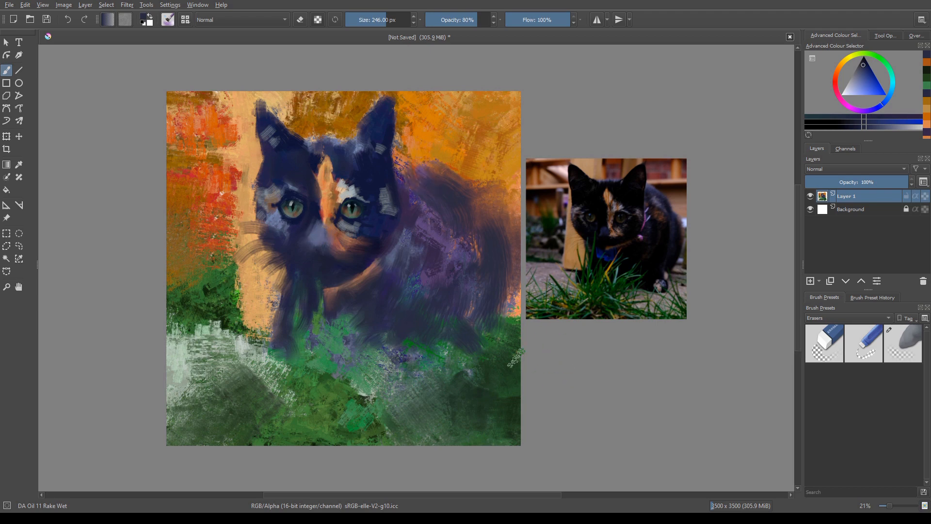
# Sample slate blue from the muzzle for fur highlights on the back and haunch, and tone them with darker blue sampled from the haunch.
pyautogui.keyDown('ctrl'); pyautogui.click(317, 236); pyautogui.keyUp('ctrl')
pyautogui.moveTo(431, 176)
pyautogui.mouseDown()
pyautogui.moveTo(554, 315)
pyautogui.moveTo(399, 168)
pyautogui.moveTo(479, 208)
pyautogui.moveTo(470, 224)
pyautogui.moveTo(411, 178)
pyautogui.moveTo(426, 202)
pyautogui.moveTo(446, 189)
pyautogui.mouseUp()
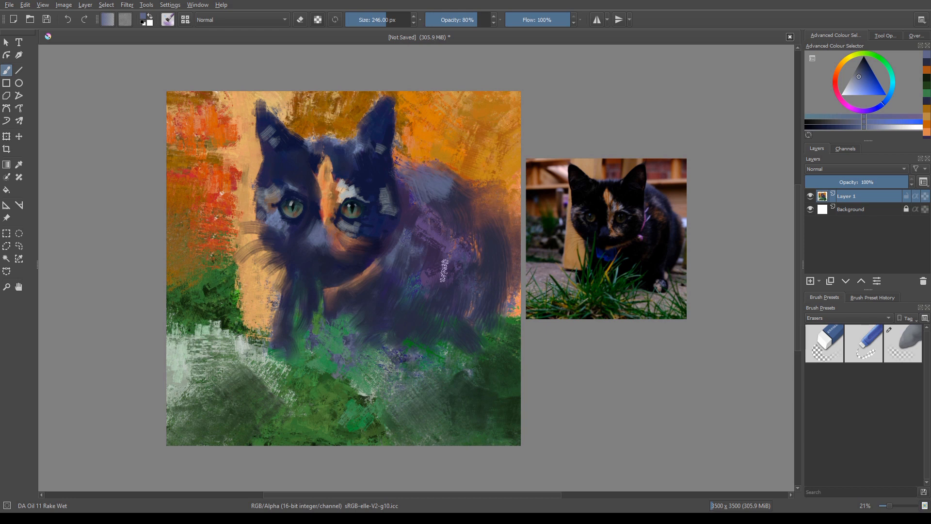
pyautogui.moveTo(442, 223)
pyautogui.mouseDown()
pyautogui.moveTo(451, 206)
pyautogui.moveTo(488, 238)
pyautogui.moveTo(504, 269)
pyautogui.mouseUp()
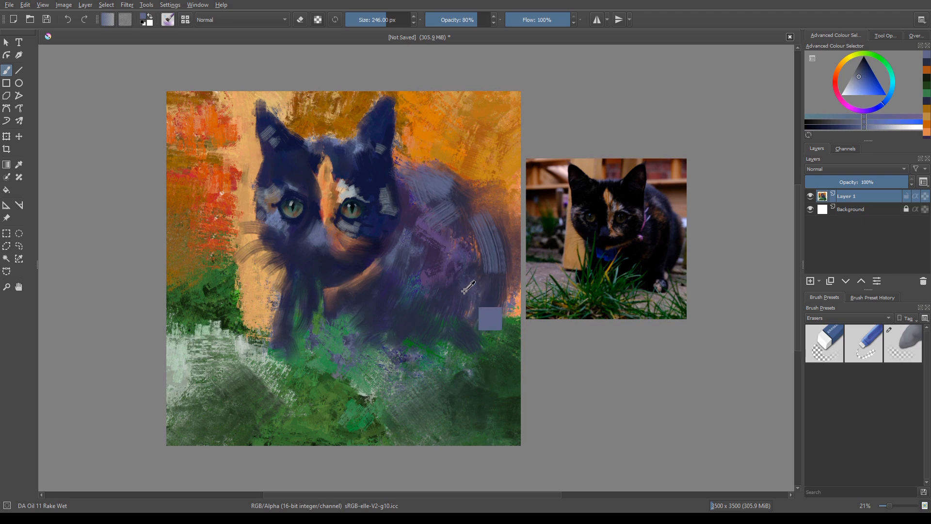
pyautogui.keyDown('ctrl'); pyautogui.click(483, 291); pyautogui.keyUp('ctrl')
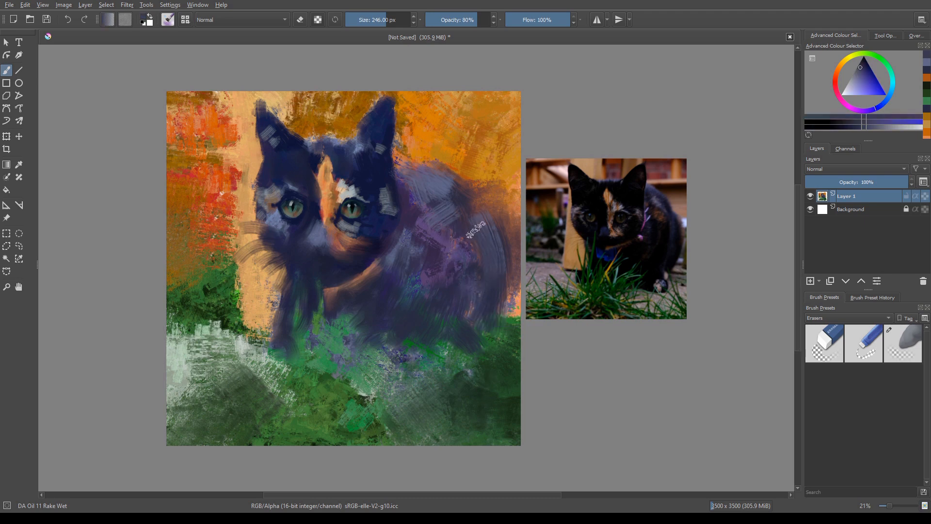
# Switch to the DA Oil 12 Color Fade brush at 84 px and deepen the hindquarters and hind leg with sampled dark navy.
pyautogui.rightClick(216, 293)
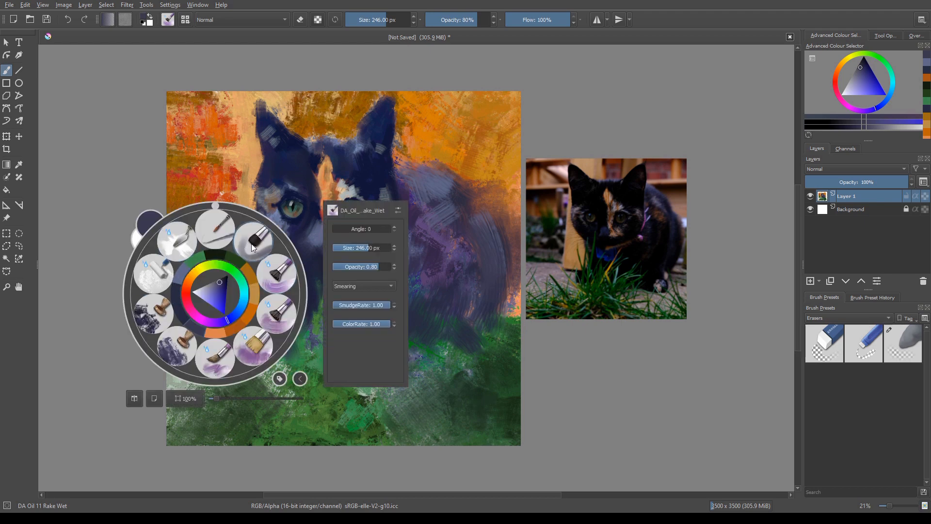
pyautogui.click(270, 315)
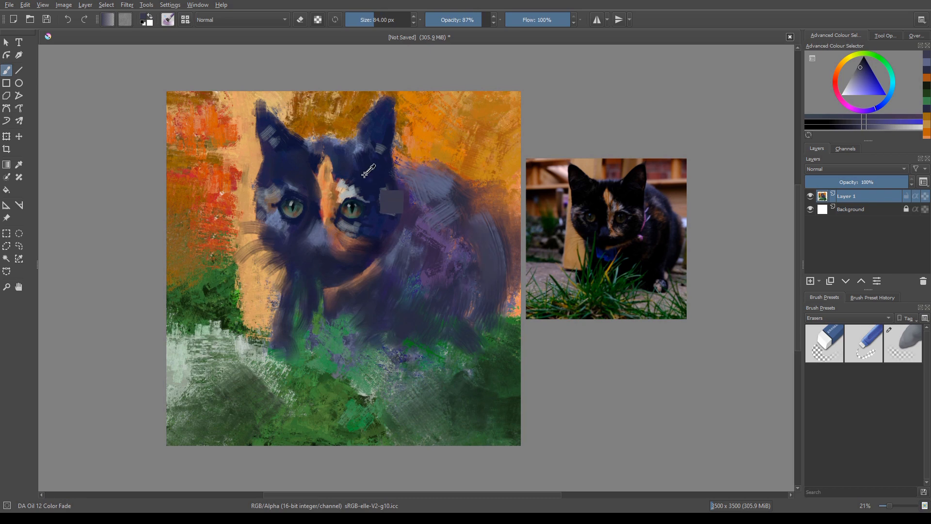
pyautogui.keyDown('ctrl'); pyautogui.click(402, 199); pyautogui.keyUp('ctrl')
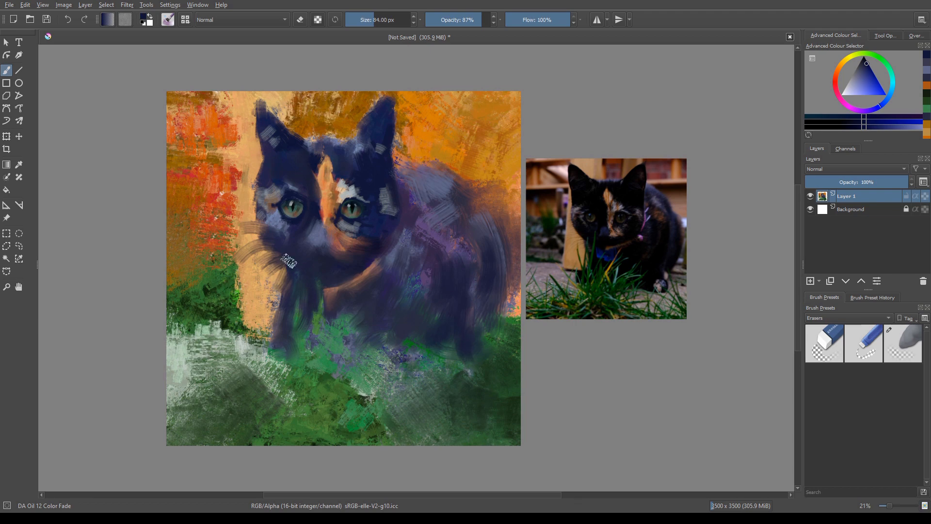
# Pick a bright magenta, reduce the brush to 28 px, and paint a curved collar band along the right side of the cat's neck.
pyautogui.rightClick(298, 278)
pyautogui.moveTo(298, 387); pyautogui.dragTo(315, 385)
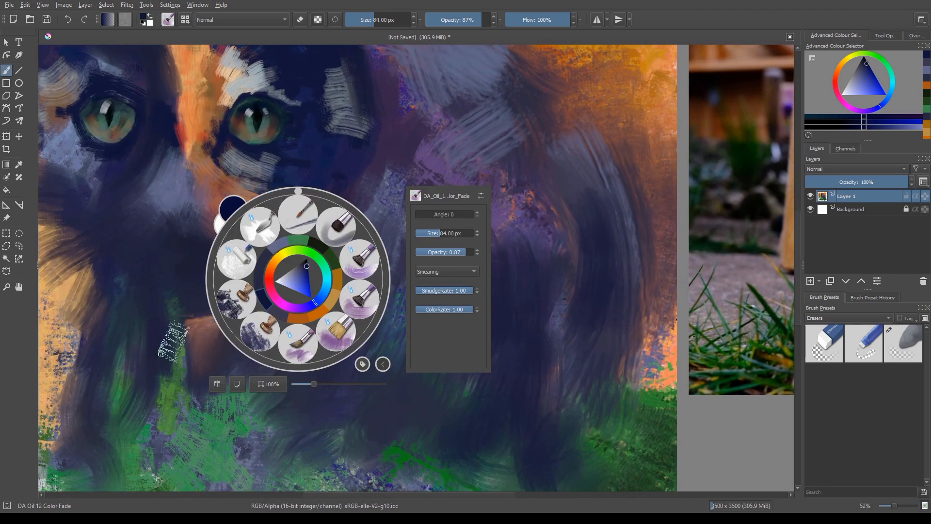
pyautogui.click(170, 344)
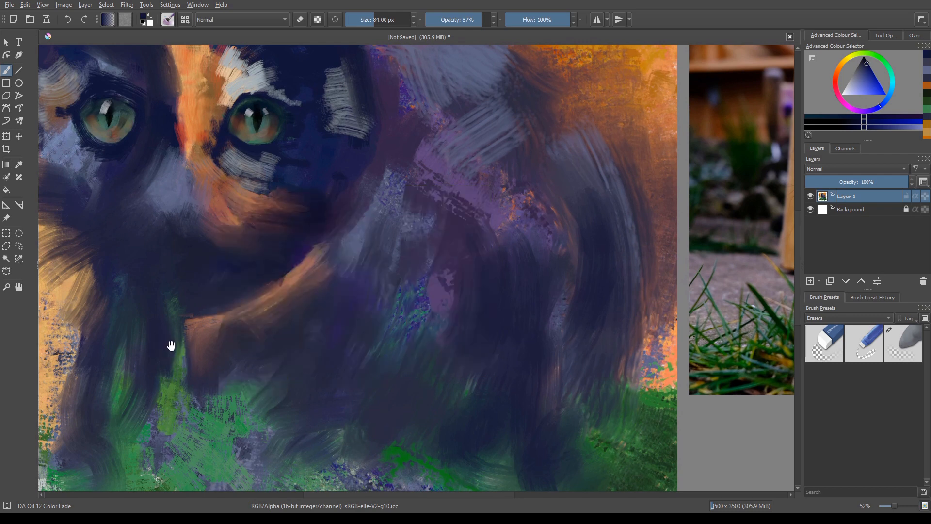
pyautogui.moveTo(173, 343); pyautogui.dragTo(276, 457)
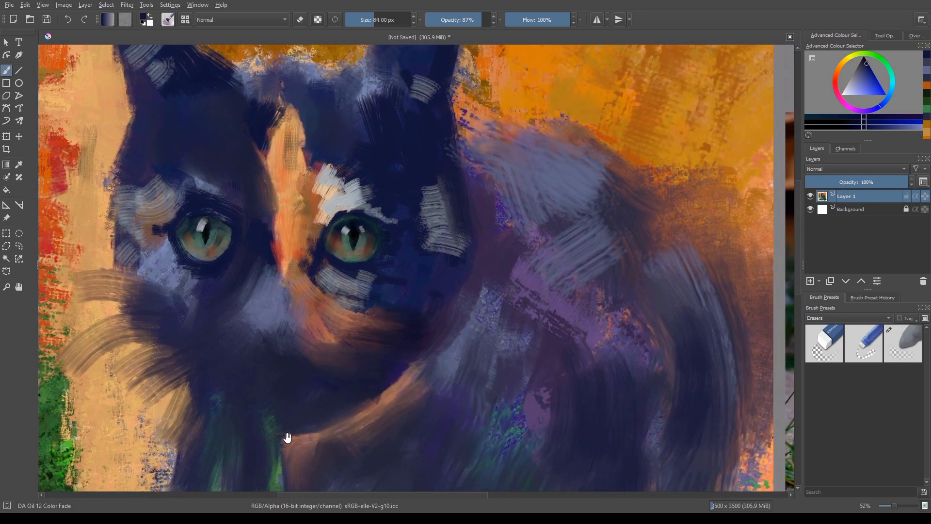
pyautogui.rightClick(286, 437)
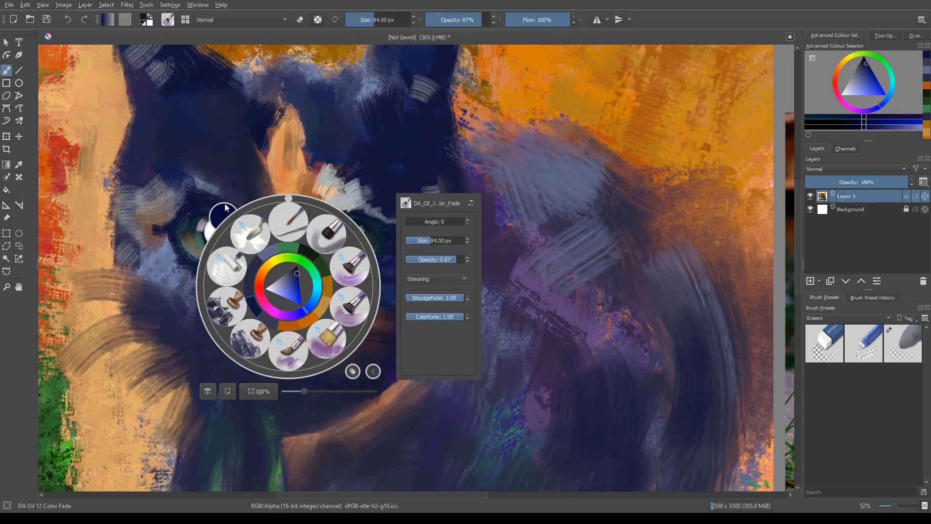
pyautogui.click(265, 300)
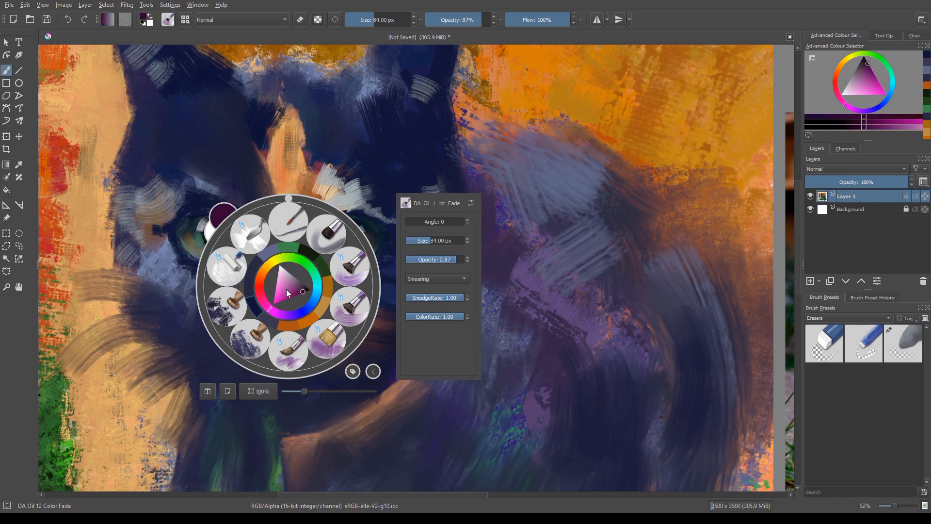
pyautogui.click(275, 302)
pyautogui.click(362, 185)
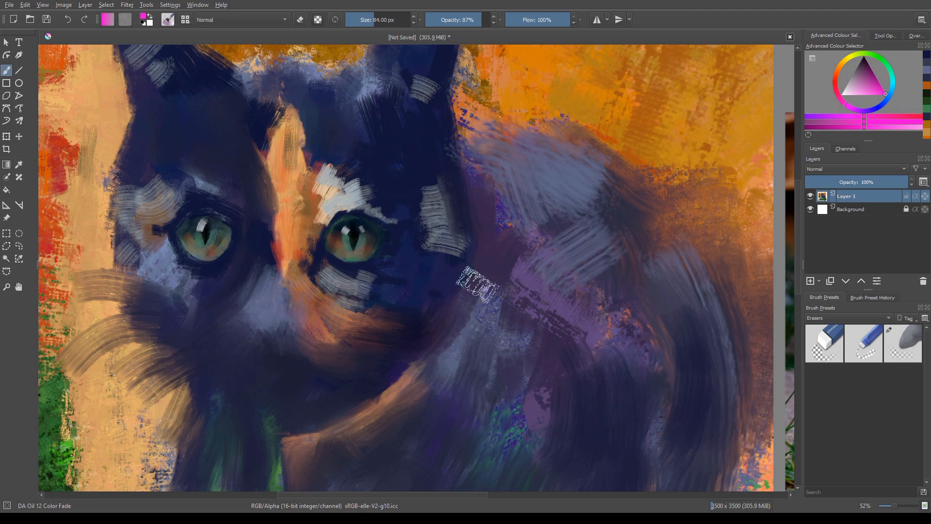
pyautogui.press('[')
pyautogui.press('[')
pyautogui.press('[')
pyautogui.press('[')
pyautogui.press('[')
pyautogui.press('[')
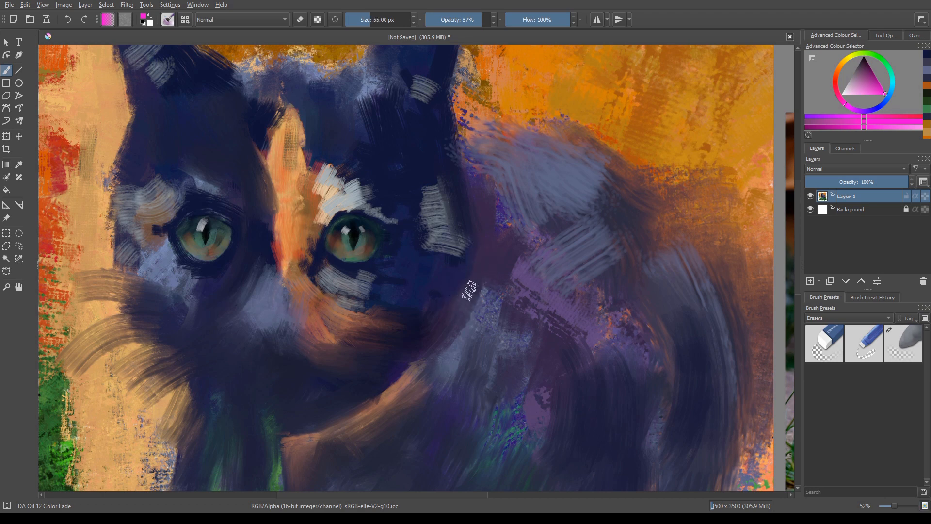
pyautogui.press('[')
pyautogui.press('[')
pyautogui.press('[')
pyautogui.press('[')
pyautogui.press('[')
pyautogui.press('[')
pyautogui.press('[')
pyautogui.press('[')
pyautogui.moveTo(475, 275)
pyautogui.mouseDown()
pyautogui.moveTo(456, 340)
pyautogui.moveTo(464, 317)
pyautogui.moveTo(439, 370)
pyautogui.mouseUp()
pyautogui.moveTo(473, 295)
pyautogui.mouseDown()
pyautogui.moveTo(427, 395)
pyautogui.moveTo(431, 382)
pyautogui.moveTo(399, 415)
pyautogui.mouseUp()
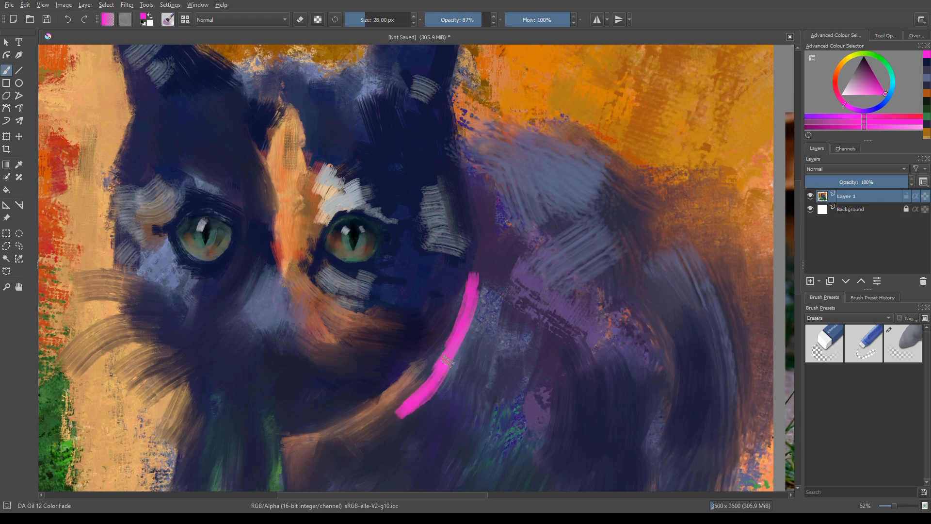
pyautogui.moveTo(447, 362); pyautogui.dragTo(405, 411)
# Pick a muted magenta, shade the collar band with it, and add a small round tag near the band's lower end.
pyautogui.rightClick(431, 337)
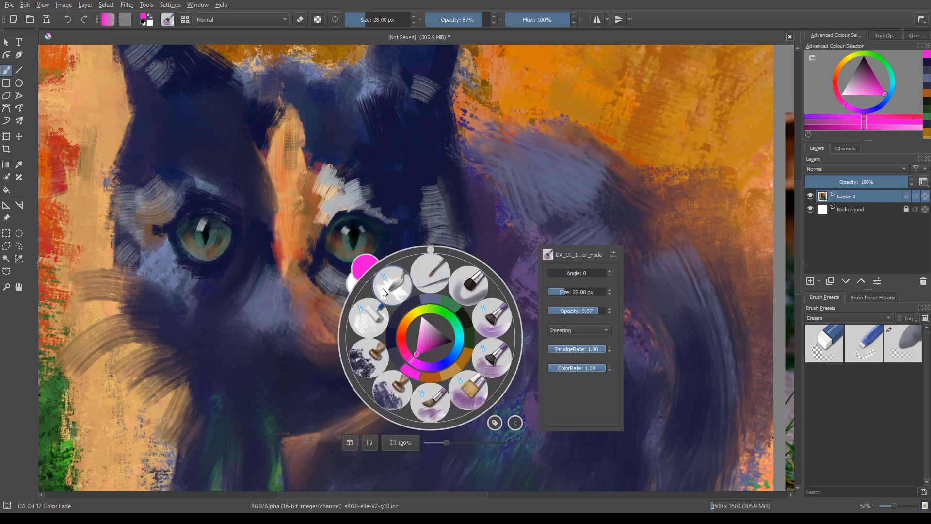
pyautogui.click(431, 338)
pyautogui.rightClick(404, 310)
pyautogui.moveTo(466, 298)
pyautogui.mouseDown()
pyautogui.moveTo(445, 365)
pyautogui.moveTo(422, 384)
pyautogui.mouseUp()
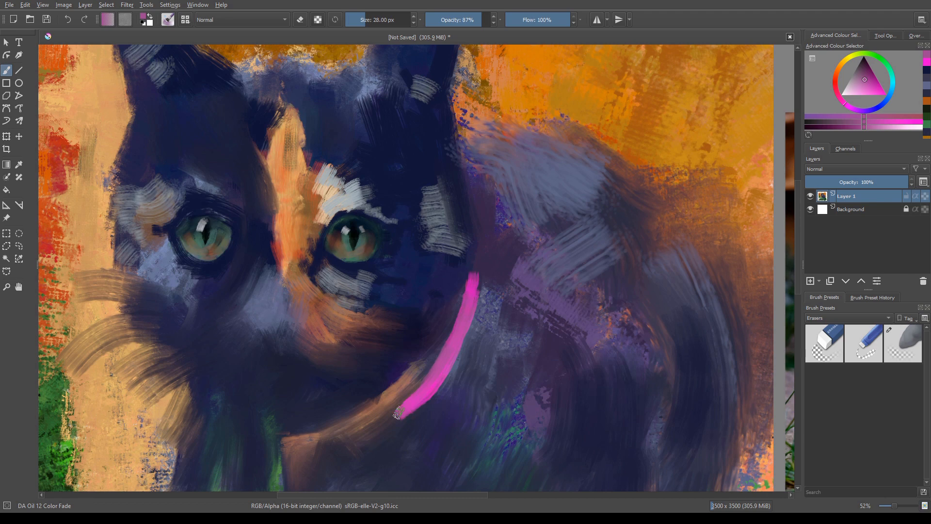
pyautogui.moveTo(436, 381)
pyautogui.mouseDown()
pyautogui.moveTo(443, 394)
pyautogui.moveTo(438, 378)
pyautogui.mouseUp()
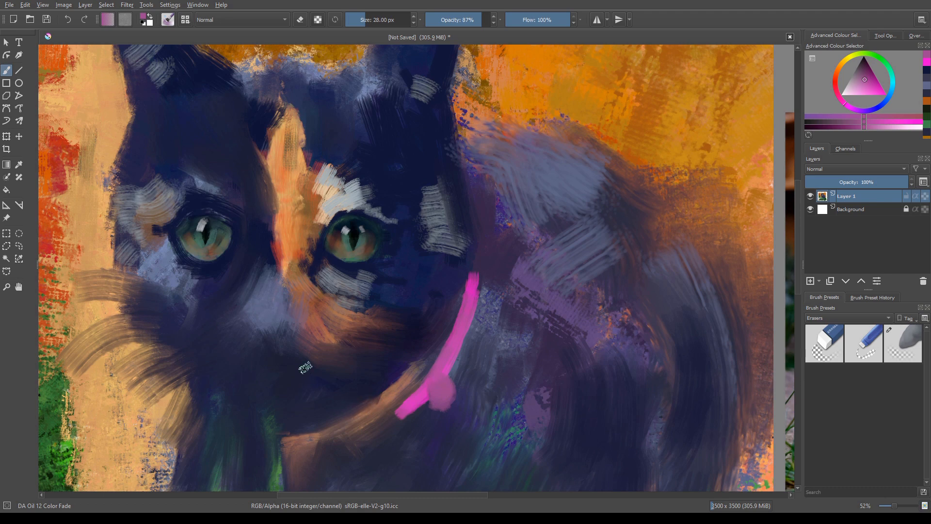
# Cover the collar's lower tip with brown sampled from the chest fur and touch up its inner edge with sampled dark navy.
pyautogui.keyDown('ctrl'); pyautogui.click(397, 399); pyautogui.keyUp('ctrl')
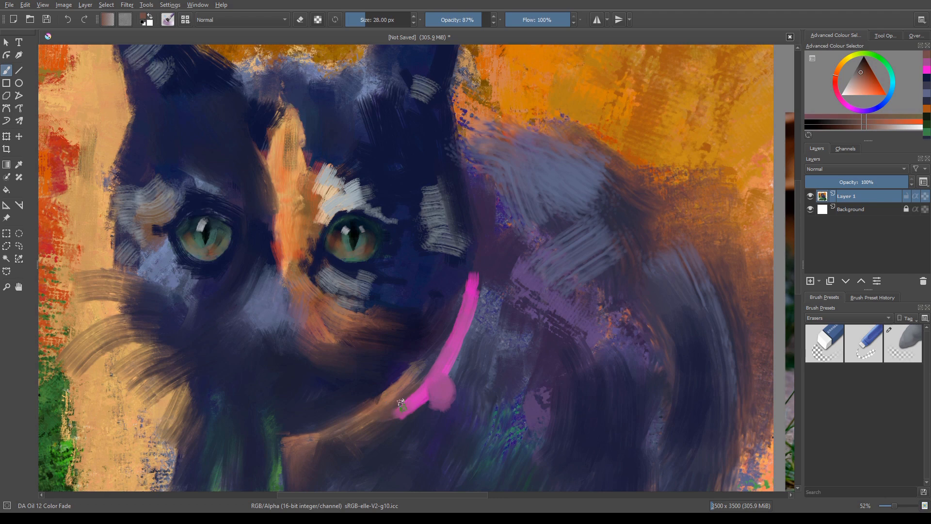
pyautogui.moveTo(407, 413); pyautogui.dragTo(371, 425)
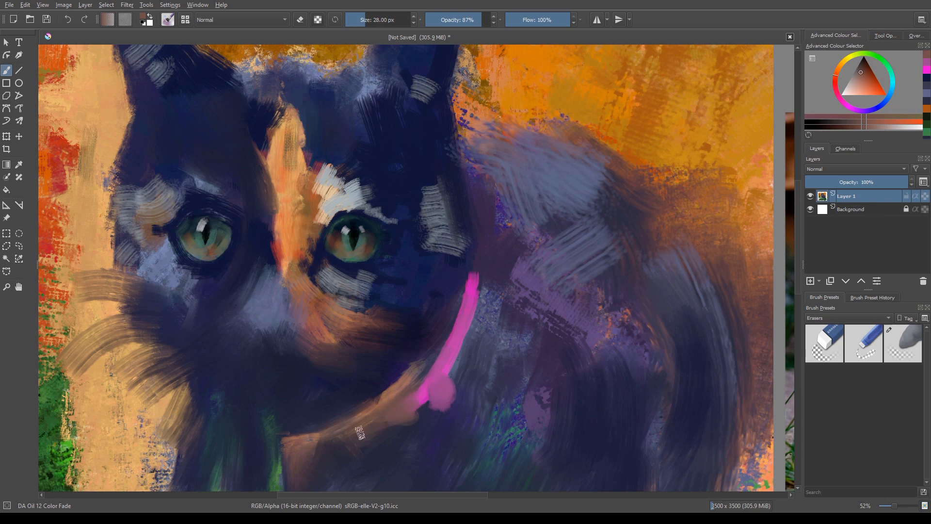
pyautogui.keyDown('ctrl'); pyautogui.click(381, 379); pyautogui.keyUp('ctrl')
pyautogui.moveTo(412, 369)
pyautogui.mouseDown()
pyautogui.moveTo(371, 398)
pyautogui.moveTo(415, 369)
pyautogui.moveTo(407, 386)
pyautogui.mouseUp()
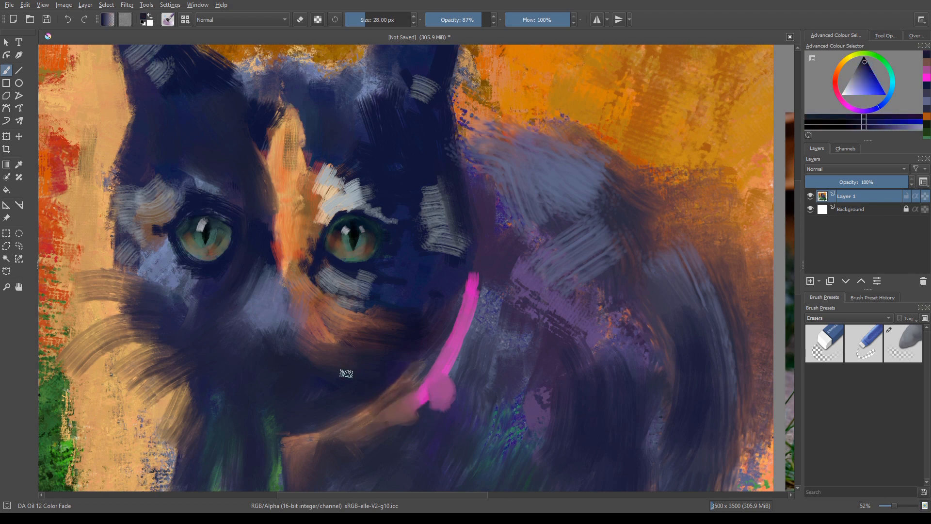
# Set the brush opacity to 98% and narrow the collar band along its edges with dark navy strokes.
pyautogui.rightClick(349, 378)
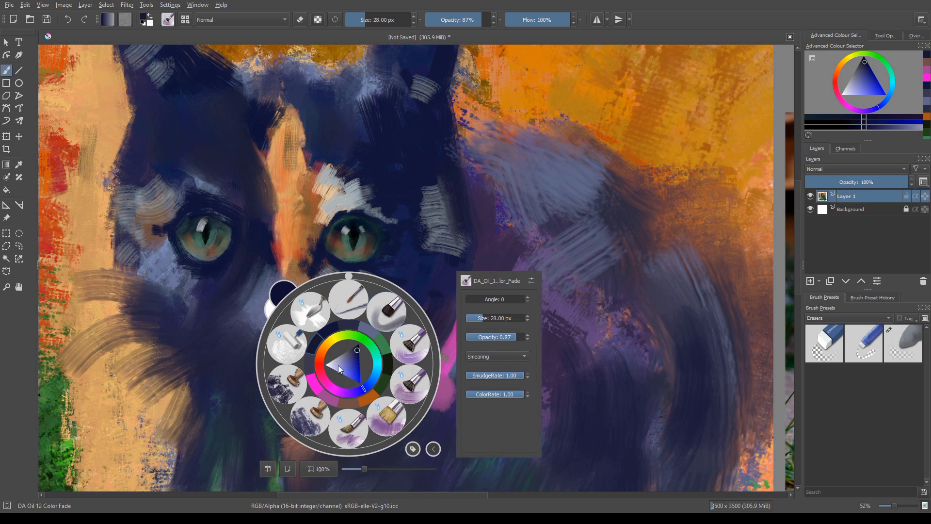
pyautogui.moveTo(353, 357); pyautogui.dragTo(381, 344)
pyautogui.rightClick(332, 293)
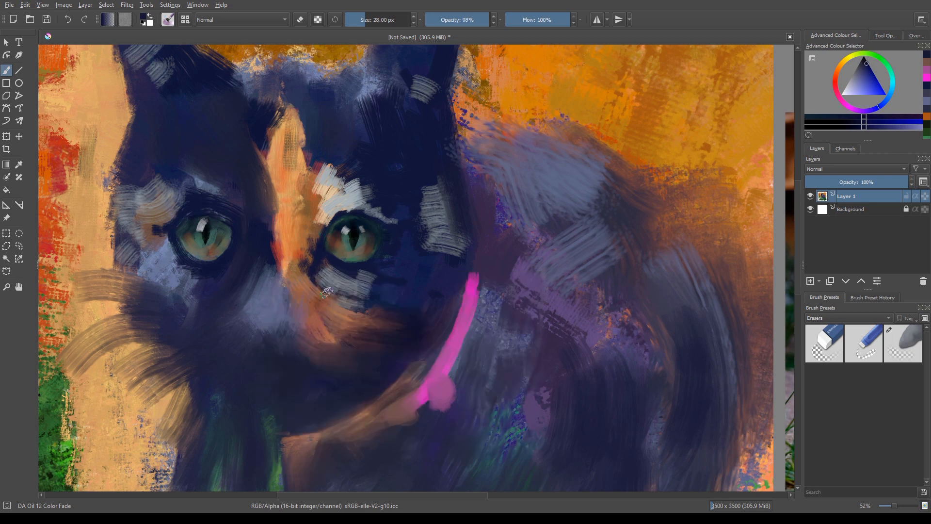
pyautogui.moveTo(426, 364)
pyautogui.mouseDown()
pyautogui.moveTo(382, 391)
pyautogui.moveTo(413, 383)
pyautogui.moveTo(403, 400)
pyautogui.moveTo(447, 334)
pyautogui.moveTo(425, 379)
pyautogui.mouseUp()
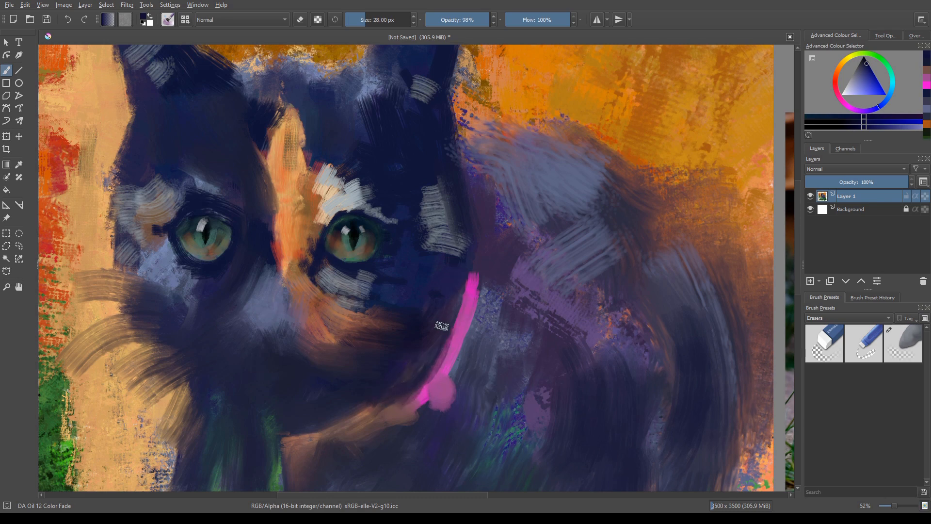
pyautogui.moveTo(442, 326)
pyautogui.mouseDown()
pyautogui.moveTo(456, 297)
pyautogui.moveTo(449, 344)
pyautogui.moveTo(480, 267)
pyautogui.moveTo(472, 322)
pyautogui.moveTo(438, 359)
pyautogui.moveTo(417, 354)
pyautogui.moveTo(449, 328)
pyautogui.moveTo(418, 387)
pyautogui.moveTo(419, 412)
pyautogui.moveTo(447, 404)
pyautogui.moveTo(421, 401)
pyautogui.mouseUp()
# Trim the lower edge of the collar tag with sampled fur brown and feather sampled dark navy over the brown chest edge.
pyautogui.keyDown('ctrl'); pyautogui.click(392, 414); pyautogui.keyUp('ctrl')
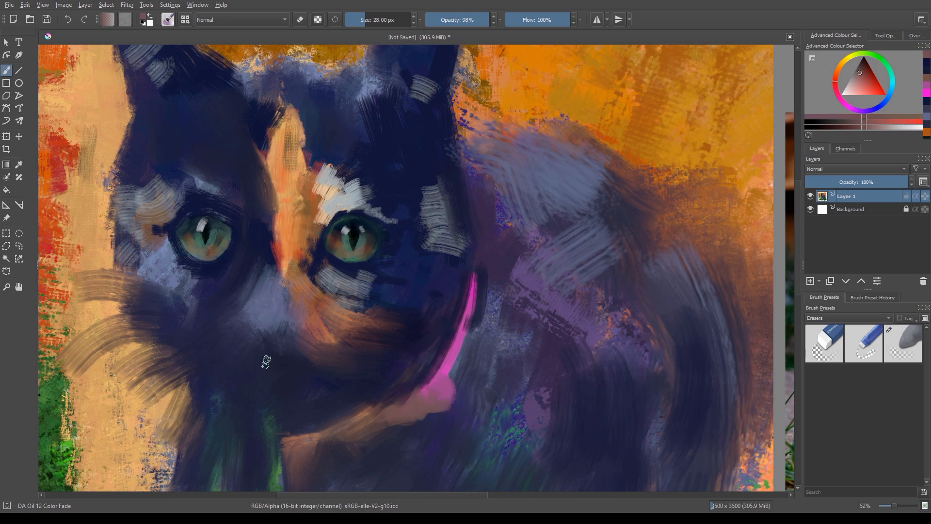
pyautogui.moveTo(362, 394)
pyautogui.mouseDown()
pyautogui.moveTo(411, 405)
pyautogui.moveTo(327, 393)
pyautogui.moveTo(335, 383)
pyautogui.moveTo(403, 398)
pyautogui.moveTo(333, 399)
pyautogui.moveTo(391, 413)
pyautogui.moveTo(355, 393)
pyautogui.moveTo(408, 411)
pyautogui.moveTo(340, 403)
pyautogui.moveTo(346, 414)
pyautogui.moveTo(325, 390)
pyautogui.mouseUp()
pyautogui.keyDown('ctrl'); pyautogui.click(326, 386); pyautogui.keyUp('ctrl')
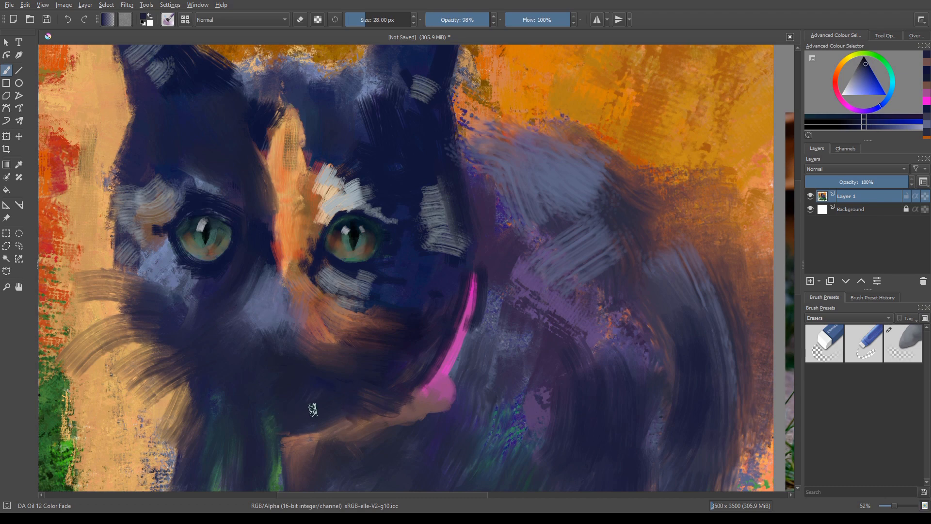
# Pick a very pale pink and paint a highlight on the round collar tag.
pyautogui.rightClick(368, 347)
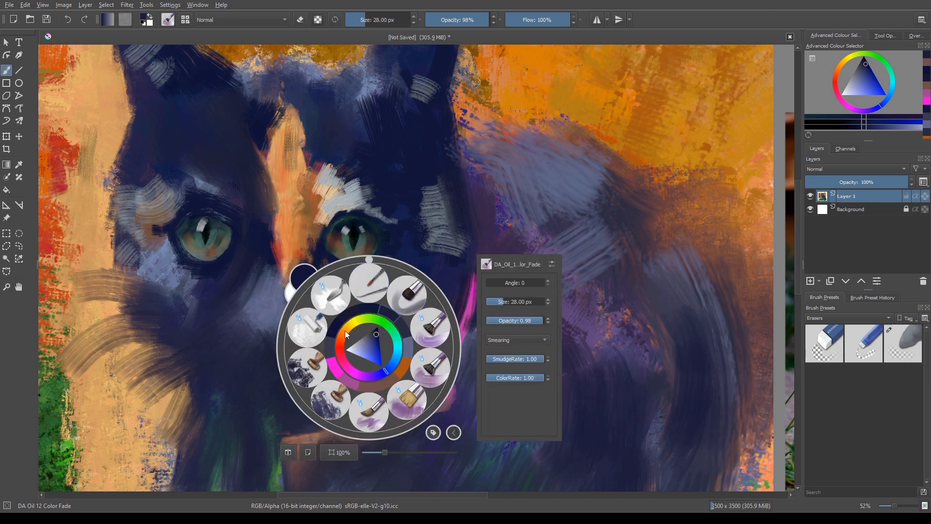
pyautogui.moveTo(339, 361); pyautogui.dragTo(348, 369)
pyautogui.click(363, 333)
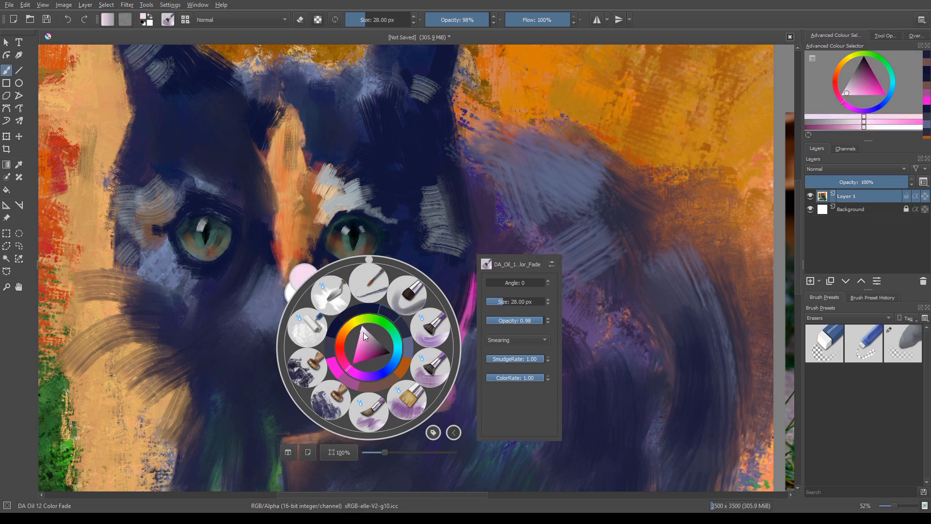
pyautogui.click(277, 330)
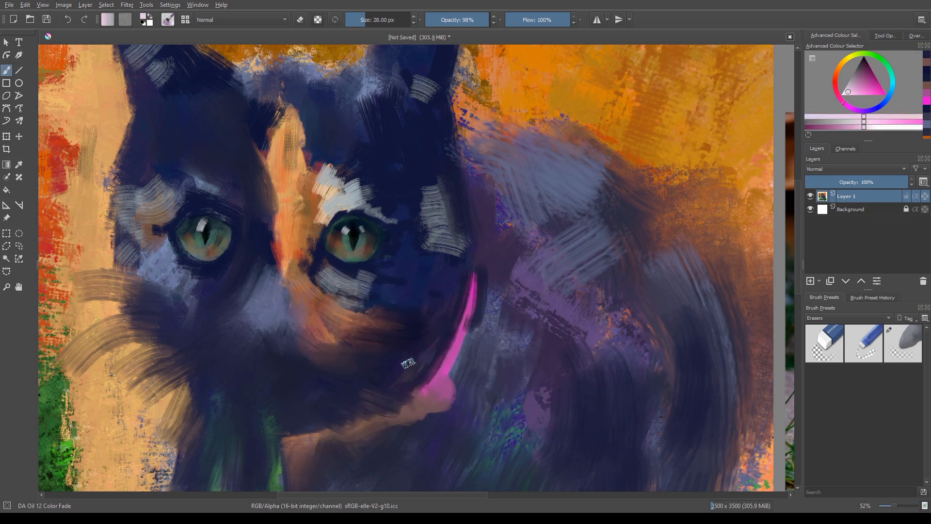
pyautogui.moveTo(447, 388); pyautogui.dragTo(441, 396)
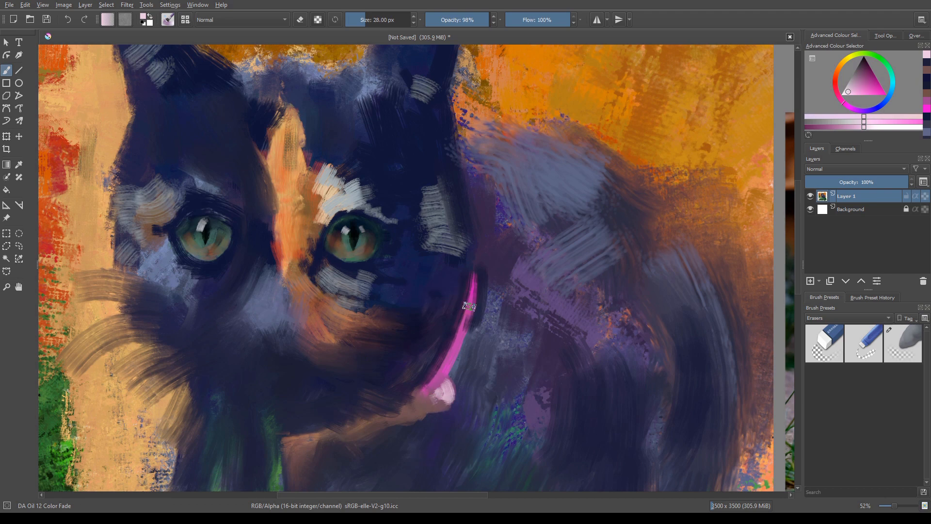
# Reduce the brush to 9 px and try a thin pale pink highlight along the collar band.
pyautogui.press('[')
pyautogui.press('[')
pyautogui.press('[')
pyautogui.press('[')
pyautogui.press('[')
pyautogui.press('[')
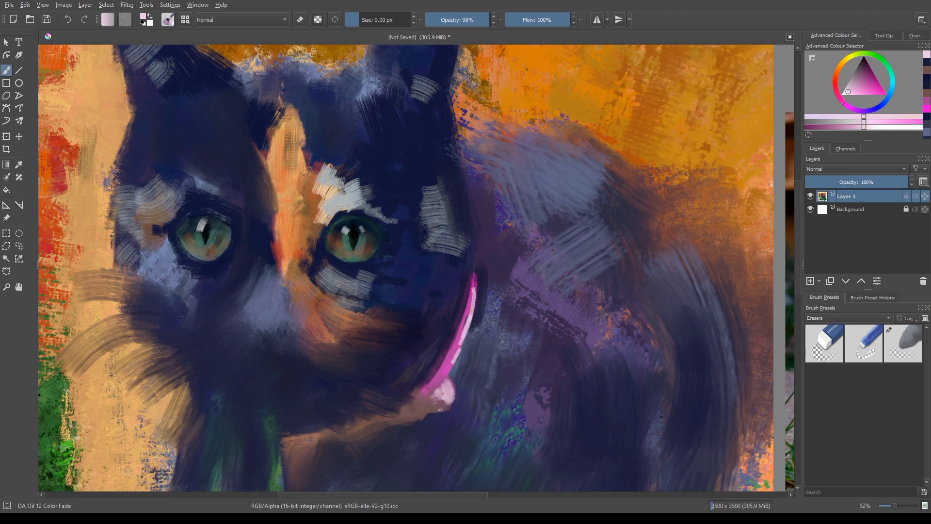
pyautogui.keyDown('ctrl'); pyautogui.click(440, 410); pyautogui.keyUp('ctrl')
pyautogui.keyDown('ctrl'); pyautogui.click(440, 409); pyautogui.keyUp('ctrl')
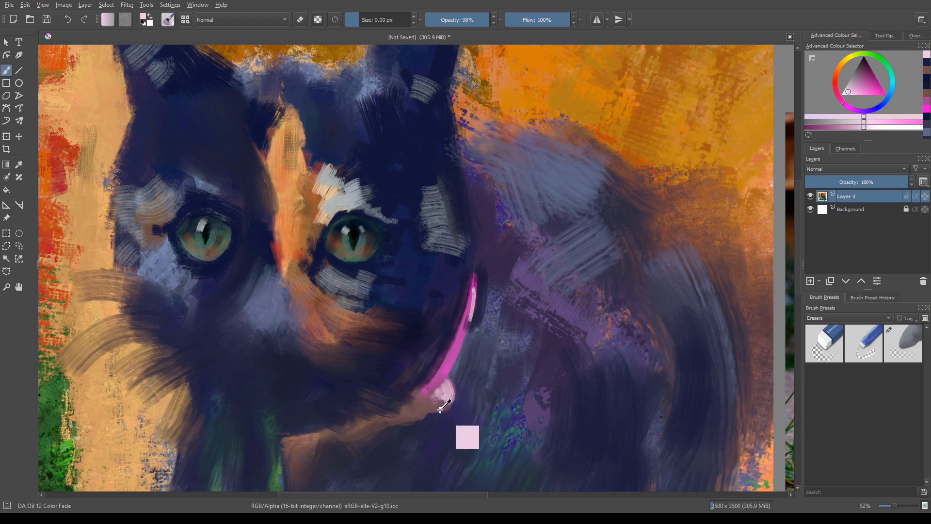
pyautogui.hotkey('ctrl', 'z')
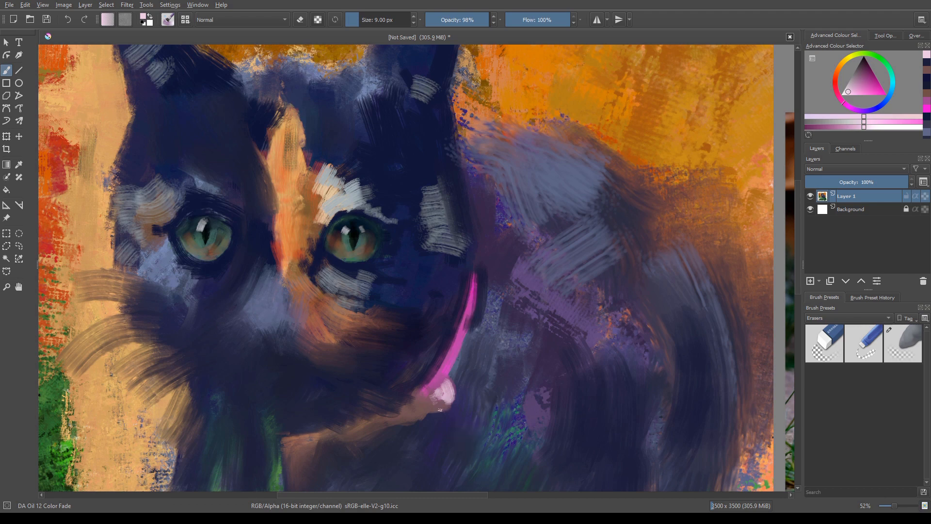
# Pick a muted mauve and paint a thin, softer highlight along the collar band, shading the tag's edge as well.
pyautogui.rightClick(271, 304)
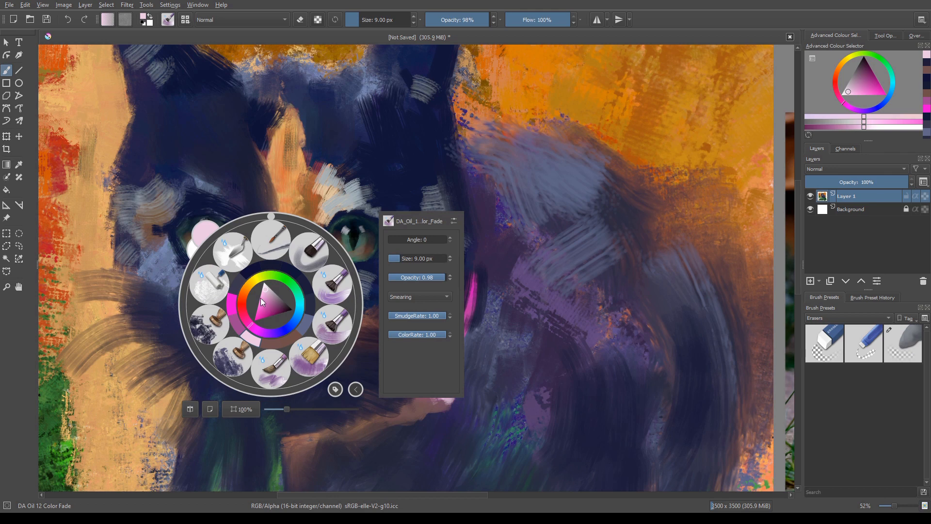
pyautogui.click(276, 300)
pyautogui.rightClick(271, 303)
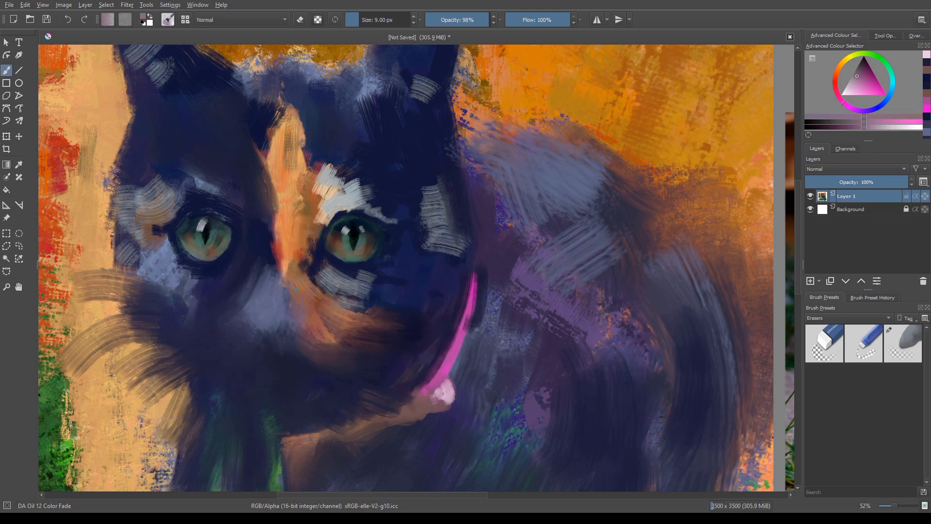
pyautogui.moveTo(471, 300); pyautogui.dragTo(461, 345)
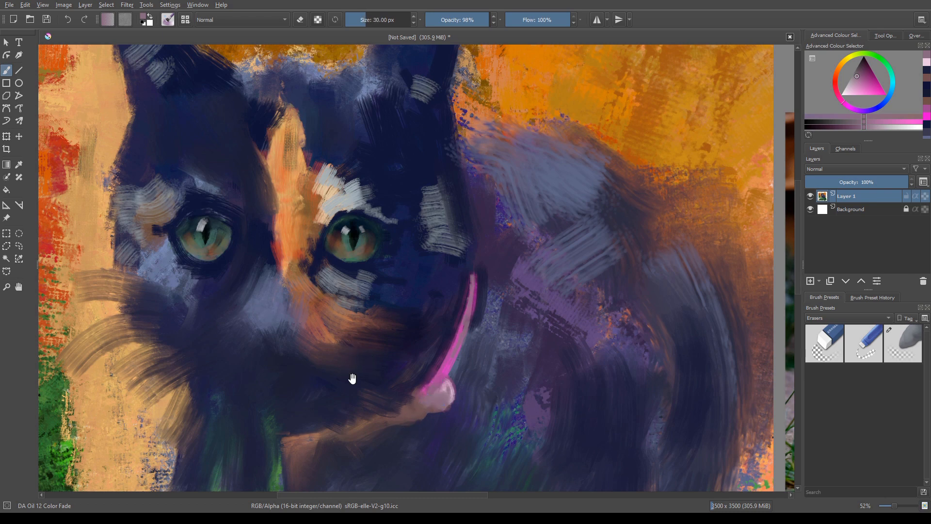
# Pick near-black and, with the brush at 30 px, darken the right edge of the cat's head and the fur behind the ear.
pyautogui.moveTo(326, 371)
pyautogui.mouseDown()
pyautogui.moveTo(175, 370)
pyautogui.moveTo(241, 349)
pyautogui.moveTo(383, 331)
pyautogui.moveTo(285, 267)
pyautogui.moveTo(301, 426)
pyautogui.moveTo(290, 416)
pyautogui.moveTo(305, 308)
pyautogui.moveTo(323, 296)
pyautogui.mouseUp()
pyautogui.moveTo(324, 298); pyautogui.dragTo(324, 281)
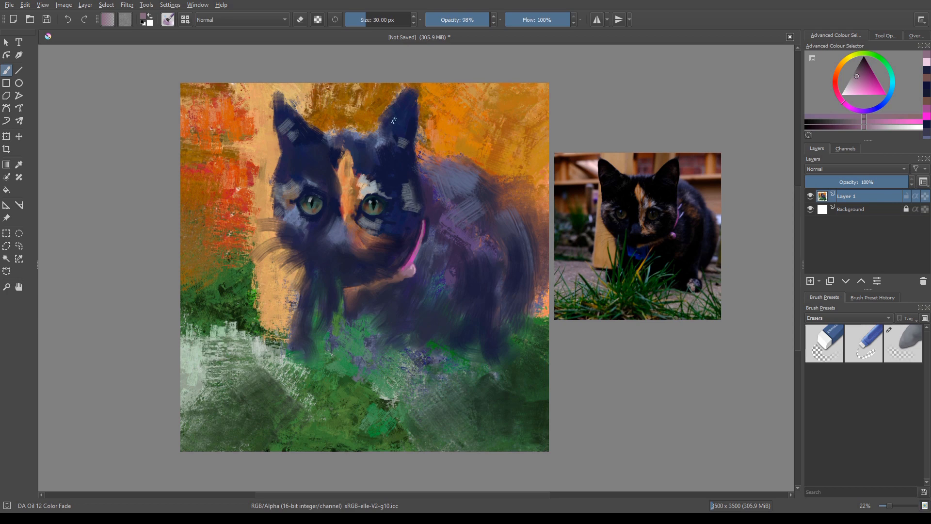
pyautogui.keyDown('ctrl'); pyautogui.click(418, 146); pyautogui.keyUp('ctrl')
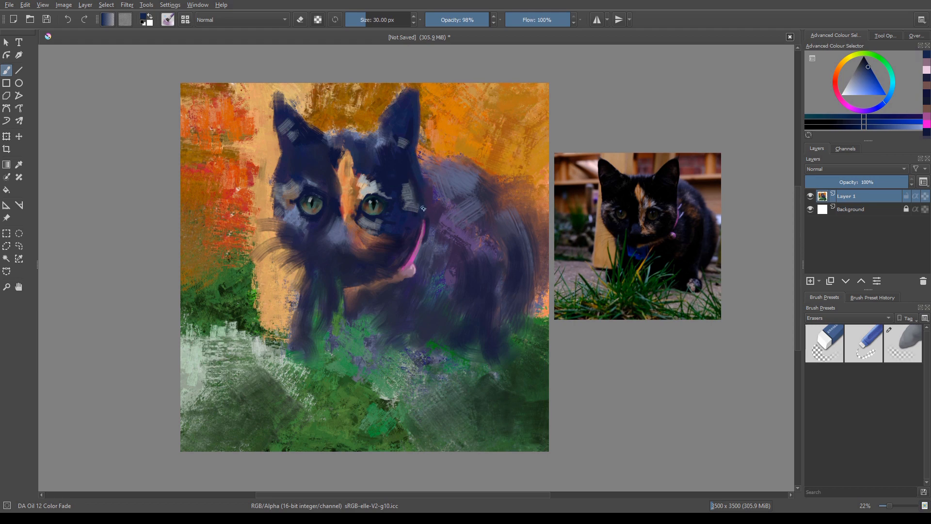
pyautogui.rightClick(387, 161)
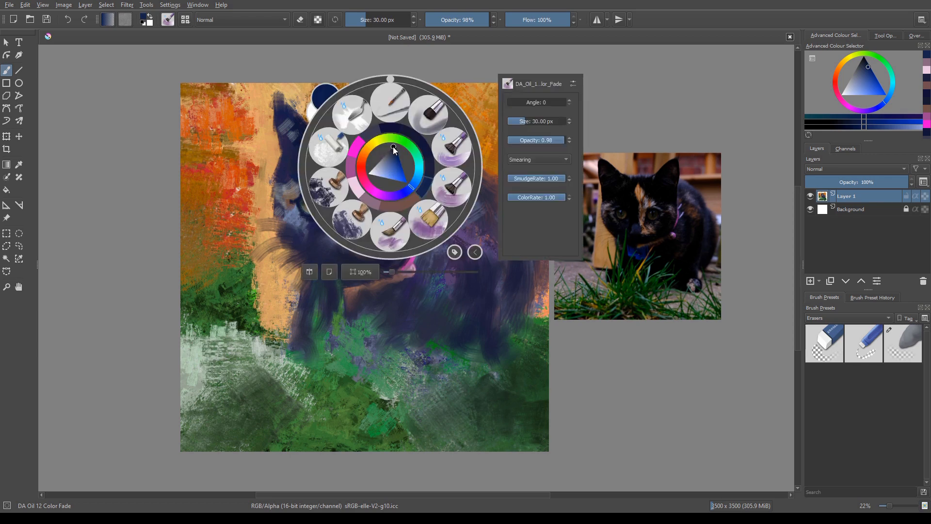
pyautogui.click(394, 147)
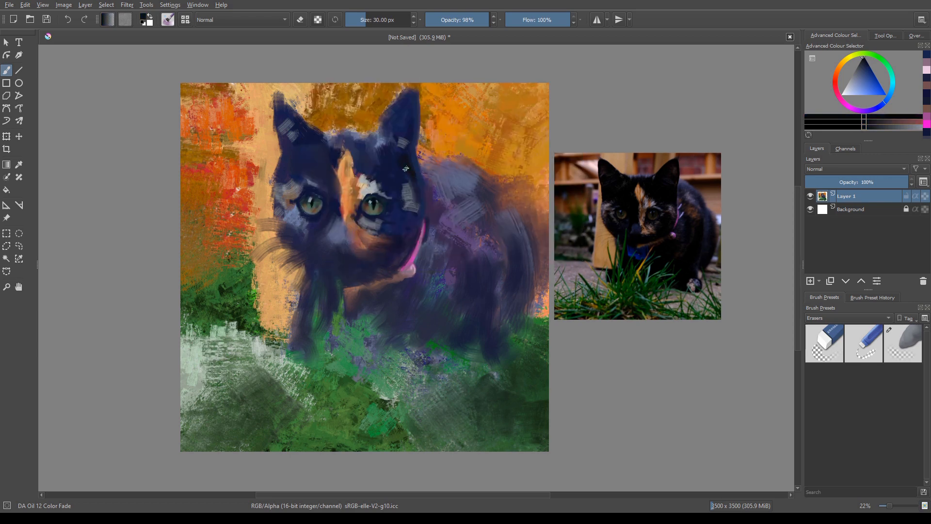
pyautogui.moveTo(406, 169); pyautogui.dragTo(411, 161)
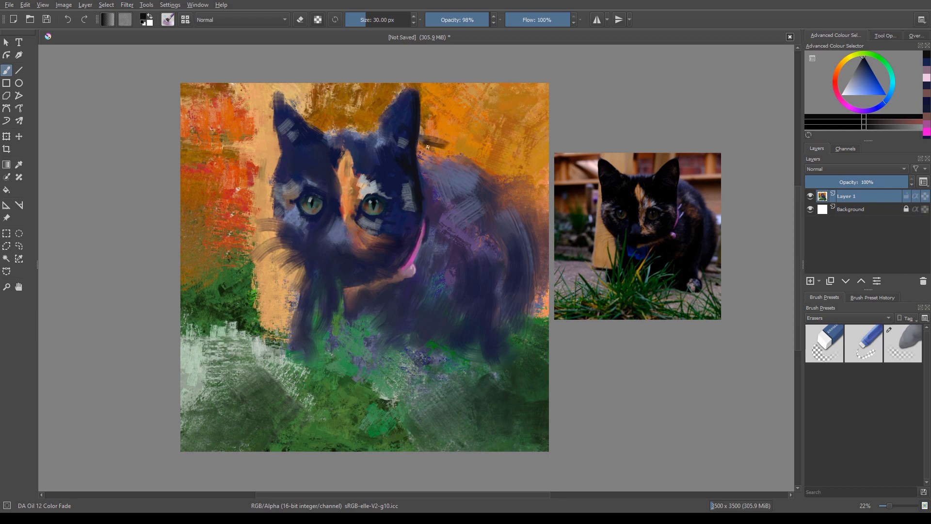
pyautogui.moveTo(437, 150); pyautogui.dragTo(452, 153)
# Enlarge the brush to 110 px and paint the cat's upper back with sampled slate blue and dark violet.
pyautogui.keyDown('ctrl'); pyautogui.click(467, 190); pyautogui.keyUp('ctrl')
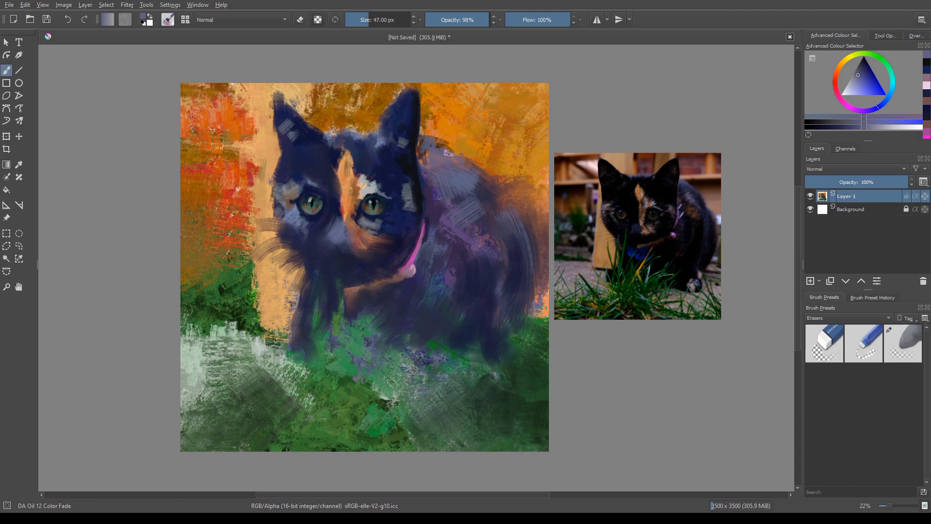
pyautogui.press(']')
pyautogui.press(']')
pyautogui.press(']')
pyautogui.press(']')
pyautogui.press(']')
pyautogui.press(']')
pyautogui.press(']')
pyautogui.press(']')
pyautogui.press(']')
pyautogui.press(']')
pyautogui.press(']')
pyautogui.press(']')
pyautogui.moveTo(440, 151); pyautogui.dragTo(485, 174)
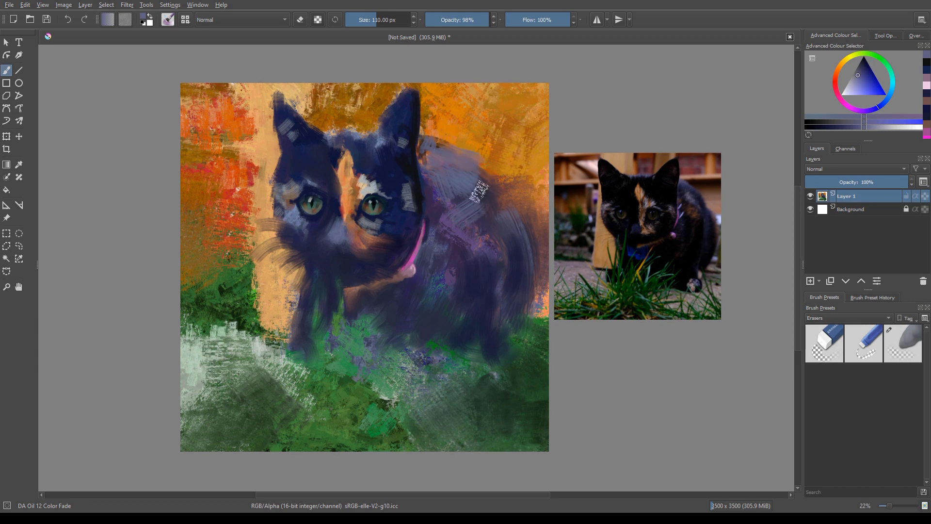
pyautogui.keyDown('ctrl'); pyautogui.click(505, 218); pyautogui.keyUp('ctrl')
pyautogui.moveTo(486, 176); pyautogui.dragTo(512, 203)
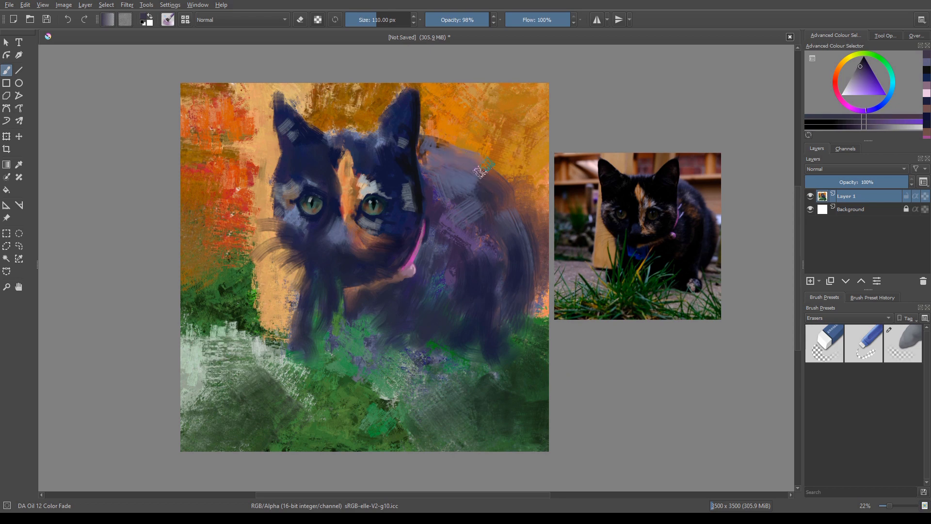
# Sample the background orange and cut in along the cat's back to reshape its outline.
pyautogui.keyDown('ctrl'); pyautogui.click(500, 169); pyautogui.keyUp('ctrl')
pyautogui.moveTo(503, 169); pyautogui.dragTo(515, 196)
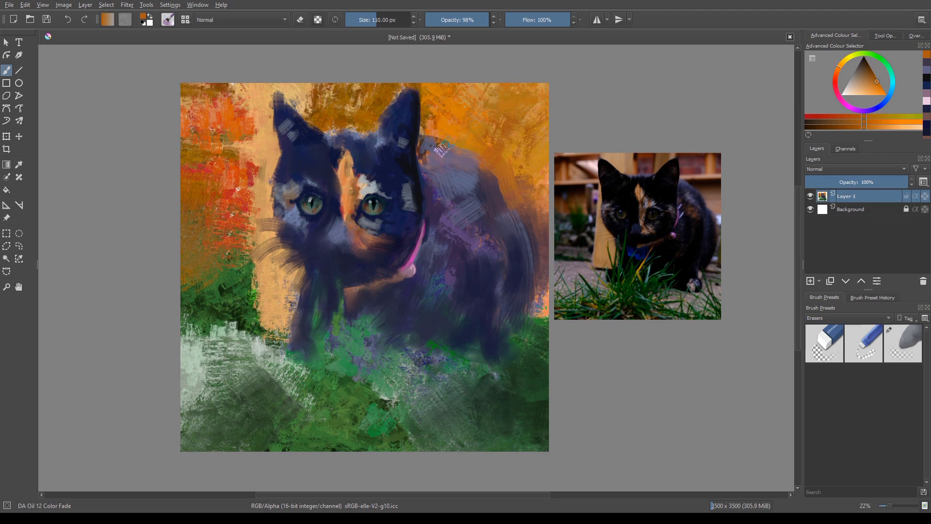
pyautogui.moveTo(436, 139)
pyautogui.mouseDown()
pyautogui.moveTo(498, 161)
pyautogui.moveTo(488, 171)
pyautogui.moveTo(516, 204)
pyautogui.mouseUp()
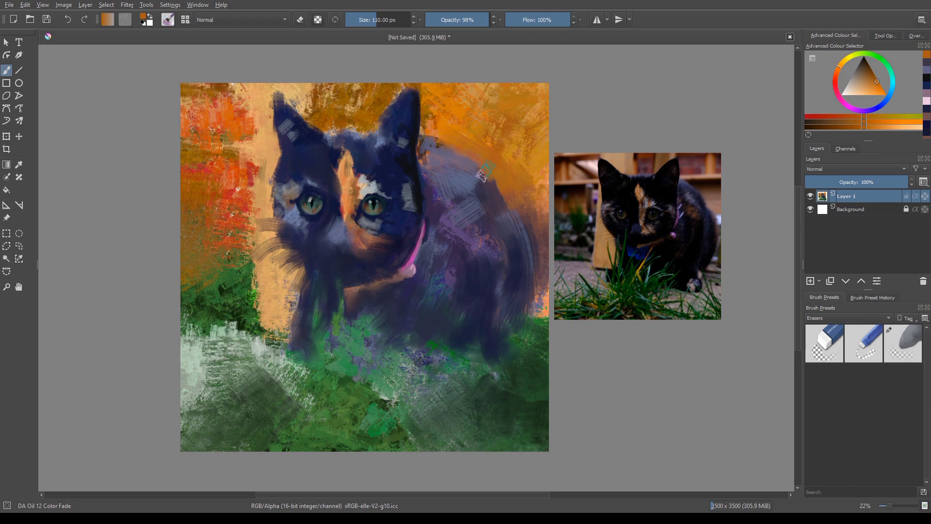
pyautogui.moveTo(495, 162)
pyautogui.mouseDown()
pyautogui.moveTo(506, 218)
pyautogui.moveTo(510, 204)
pyautogui.moveTo(537, 230)
pyautogui.moveTo(514, 208)
pyautogui.mouseUp()
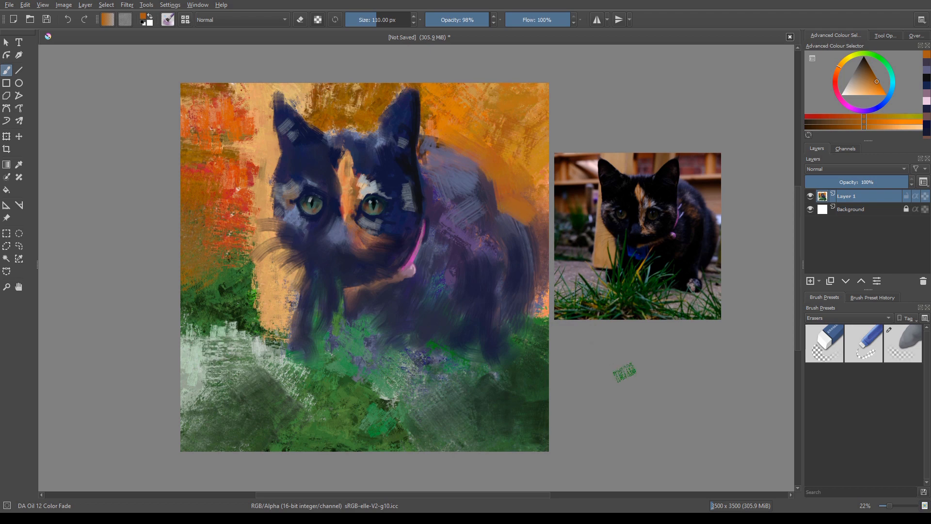
pyautogui.moveTo(481, 182); pyautogui.dragTo(499, 218)
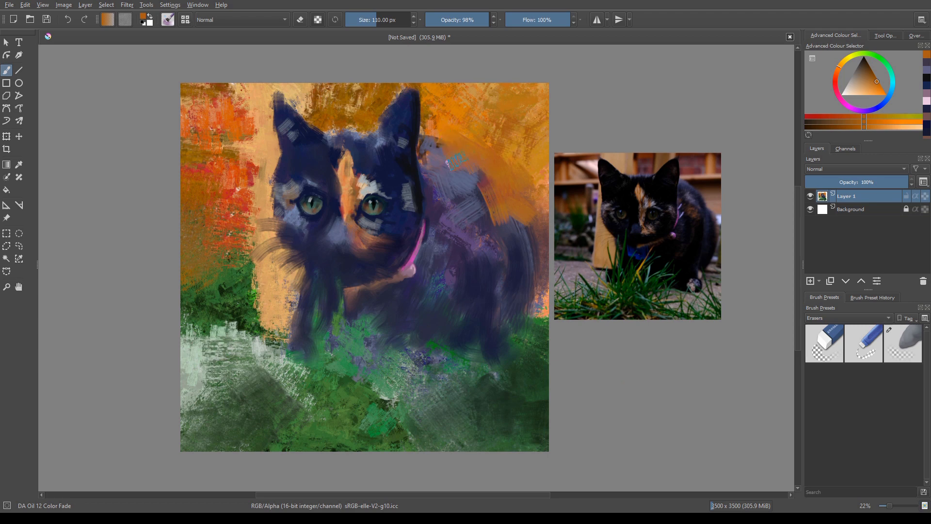
# Sample dark blue-grey from the hindquarters and rebuild the curve of the back with strokes over its orange edge.
pyautogui.keyDown('ctrl'); pyautogui.click(512, 237); pyautogui.keyUp('ctrl')
pyautogui.moveTo(473, 189); pyautogui.dragTo(504, 224)
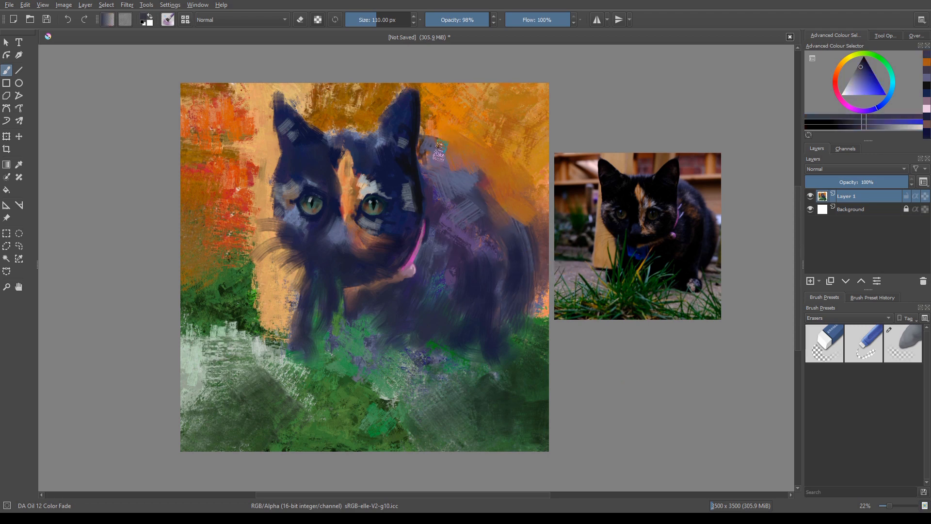
pyautogui.moveTo(438, 145); pyautogui.dragTo(480, 181)
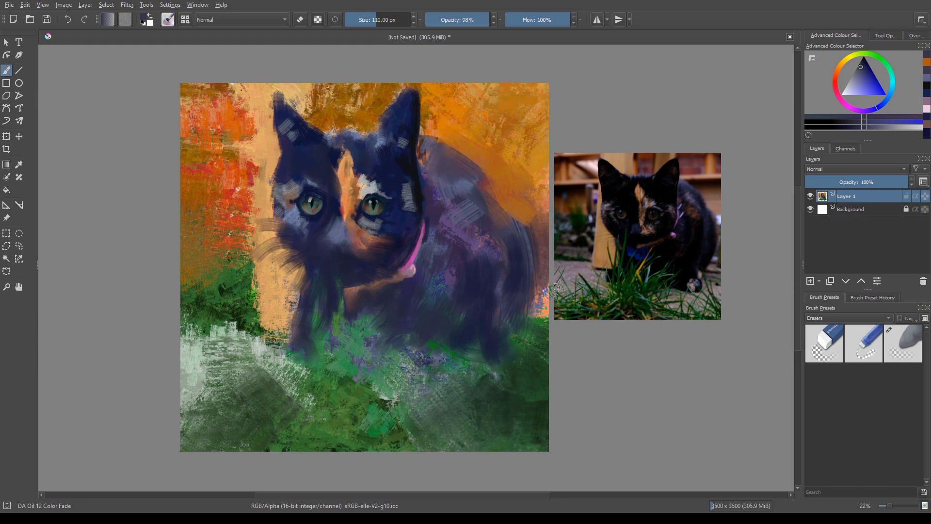
pyautogui.moveTo(502, 208)
pyautogui.mouseDown()
pyautogui.moveTo(526, 216)
pyautogui.moveTo(526, 180)
pyautogui.moveTo(529, 239)
pyautogui.moveTo(532, 218)
pyautogui.moveTo(540, 242)
pyautogui.moveTo(521, 204)
pyautogui.moveTo(509, 197)
pyautogui.moveTo(509, 213)
pyautogui.moveTo(503, 205)
pyautogui.moveTo(523, 206)
pyautogui.moveTo(460, 168)
pyautogui.moveTo(484, 172)
pyautogui.moveTo(456, 153)
pyautogui.moveTo(479, 168)
pyautogui.mouseUp()
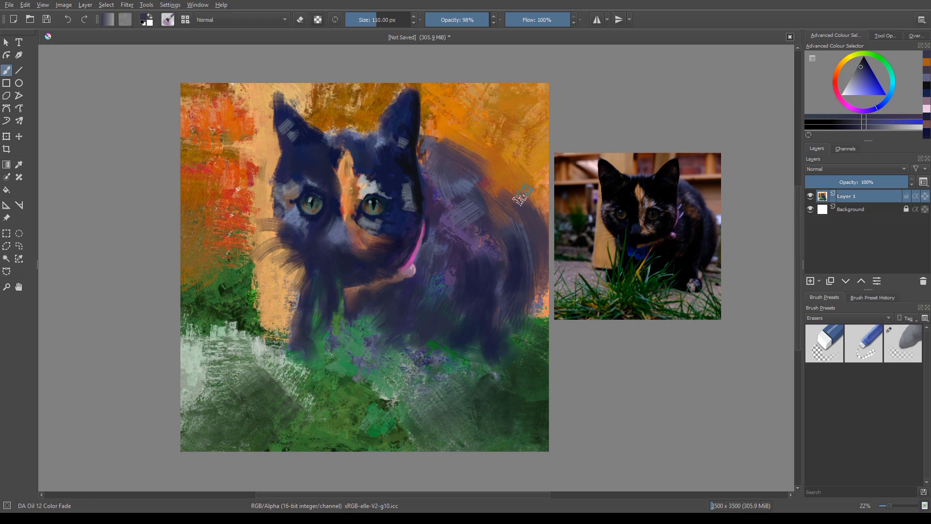
# Switch to the DA Oil 13 Blocking brush at 365 px and rework the back's outline with sampled orange and dark violet.
pyautogui.rightClick(304, 274)
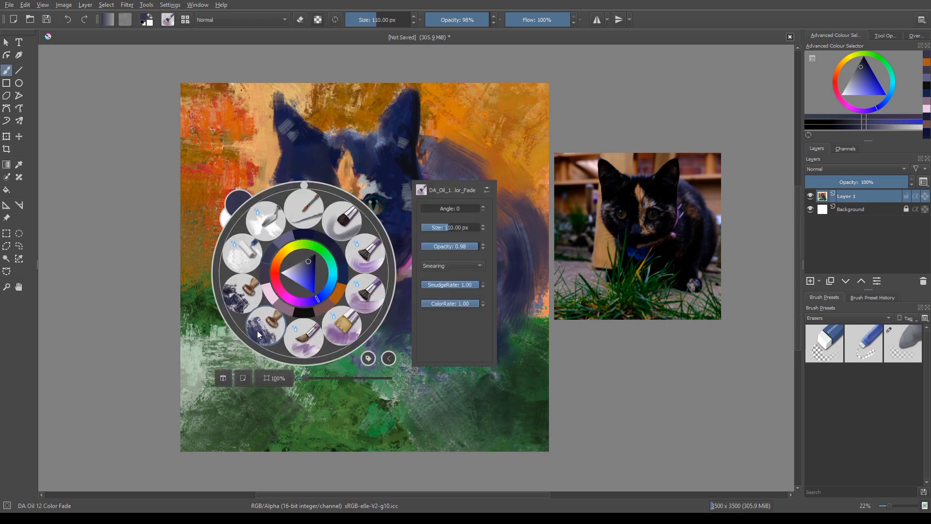
pyautogui.click(276, 337)
pyautogui.moveTo(483, 161)
pyautogui.mouseDown()
pyautogui.moveTo(507, 152)
pyautogui.moveTo(504, 178)
pyautogui.moveTo(523, 175)
pyautogui.mouseUp()
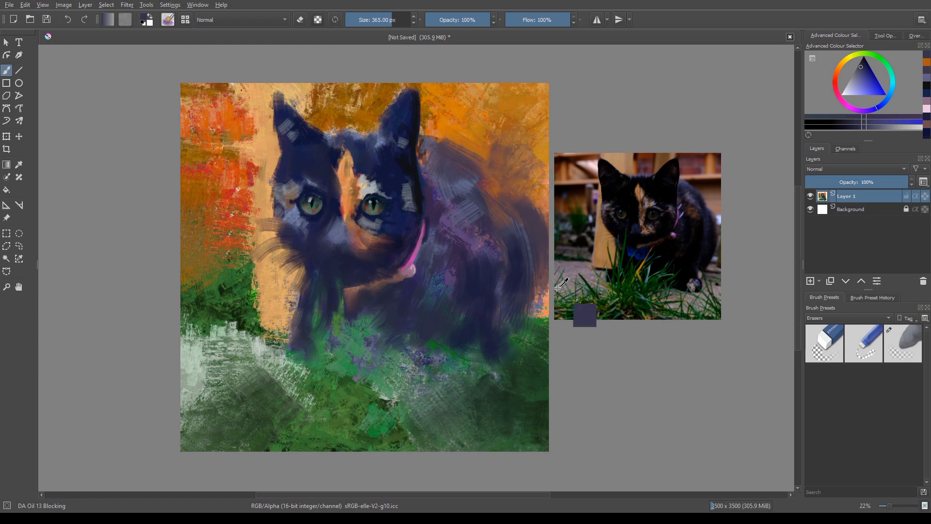
pyautogui.hotkey('ctrl', 'z')
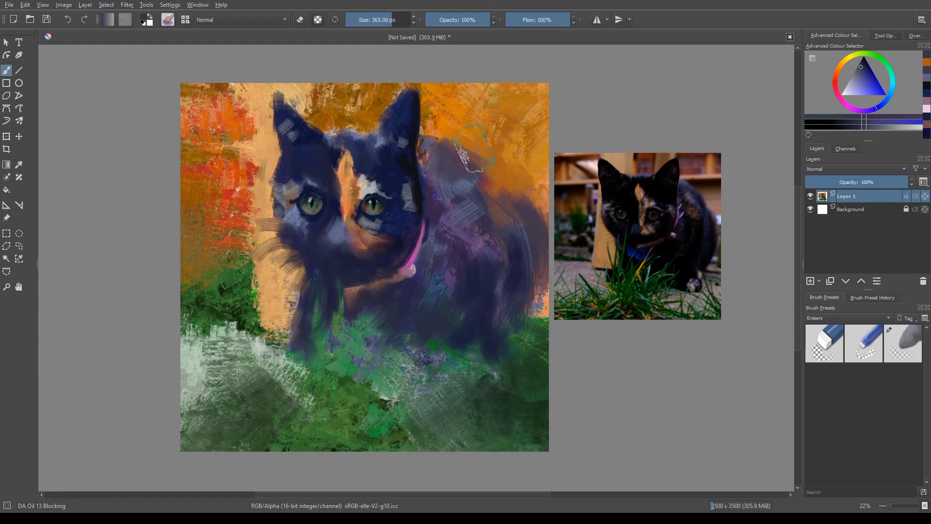
pyautogui.press('ctrl')
pyautogui.keyDown('ctrl'); pyautogui.click(480, 142); pyautogui.keyUp('ctrl')
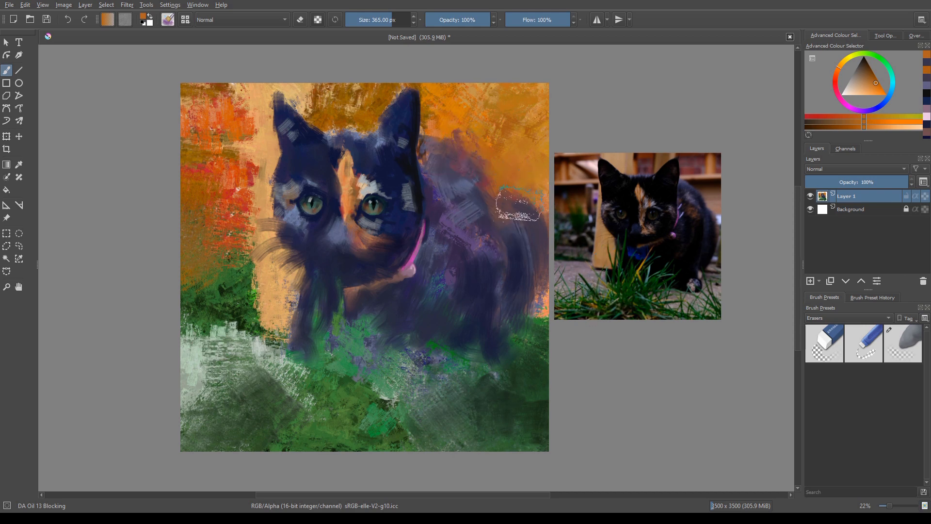
pyautogui.keyDown('ctrl'); pyautogui.click(536, 225); pyautogui.keyUp('ctrl')
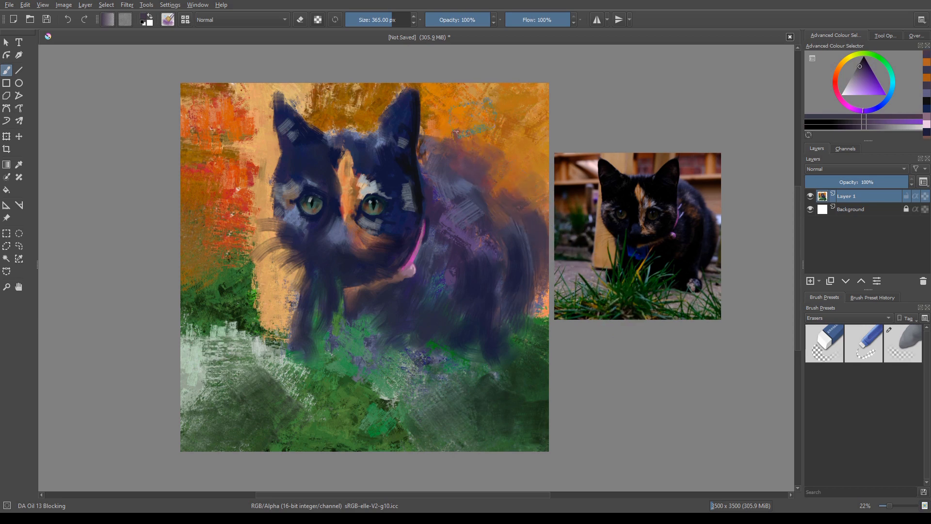
# Sample the background orange and work it with dark violet into the background and upper edge of the cat's back.
pyautogui.click(475, 116)
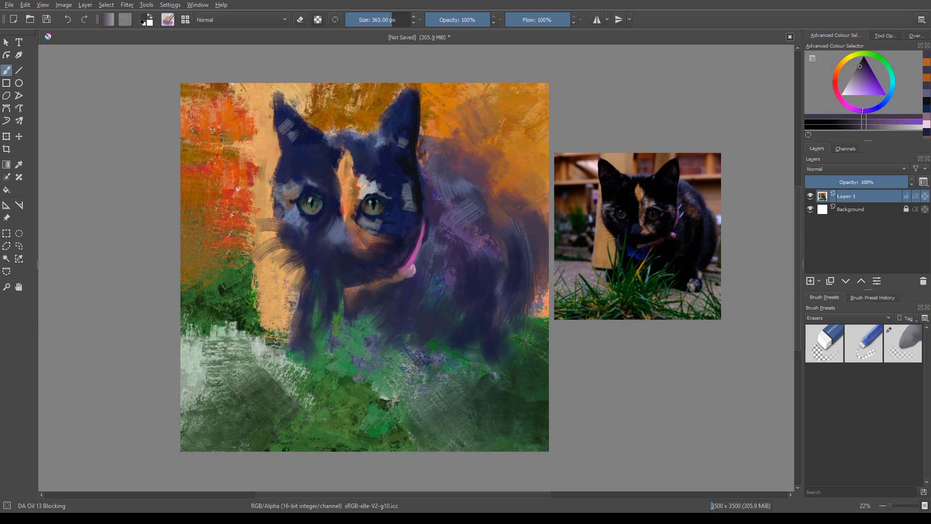
pyautogui.keyDown('ctrl'); pyautogui.click(543, 124); pyautogui.keyUp('ctrl')
pyautogui.moveTo(466, 102)
pyautogui.mouseDown()
pyautogui.moveTo(502, 123)
pyautogui.moveTo(502, 112)
pyautogui.moveTo(558, 201)
pyautogui.moveTo(460, 153)
pyautogui.moveTo(467, 133)
pyautogui.moveTo(547, 233)
pyautogui.moveTo(478, 189)
pyautogui.mouseUp()
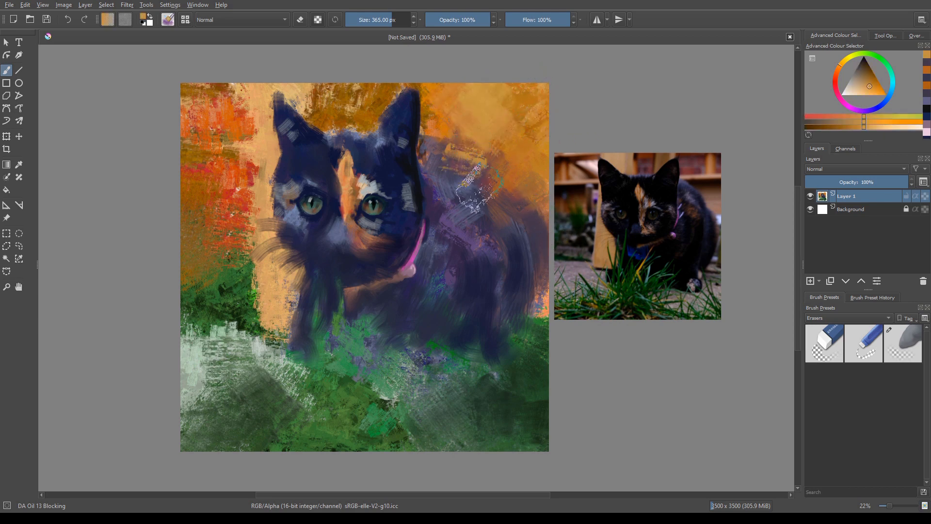
pyautogui.moveTo(434, 133)
pyautogui.mouseDown()
pyautogui.moveTo(451, 128)
pyautogui.moveTo(434, 128)
pyautogui.mouseUp()
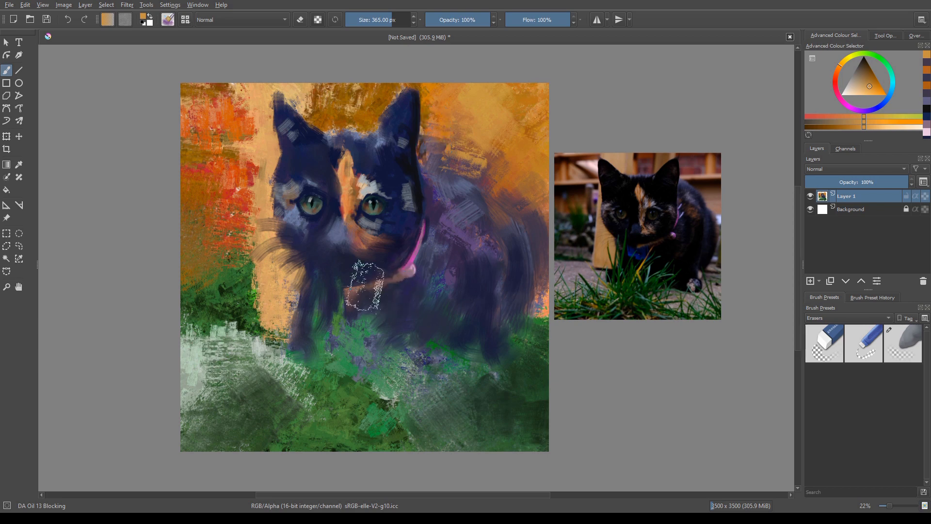
# Switch to the DA Oil 08 Diluted brush at 100 px and paint sampled near-black over the collar charm and the fur below it.
pyautogui.rightClick(323, 253)
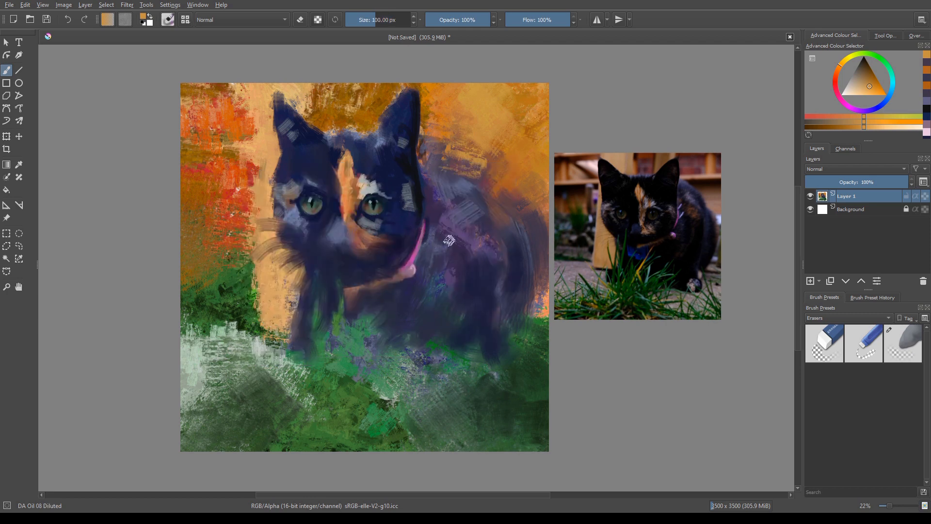
pyautogui.keyDown('ctrl'); pyautogui.click(205, 181); pyautogui.keyUp('ctrl')
pyautogui.keyDown('ctrl'); pyautogui.click(417, 194); pyautogui.keyUp('ctrl')
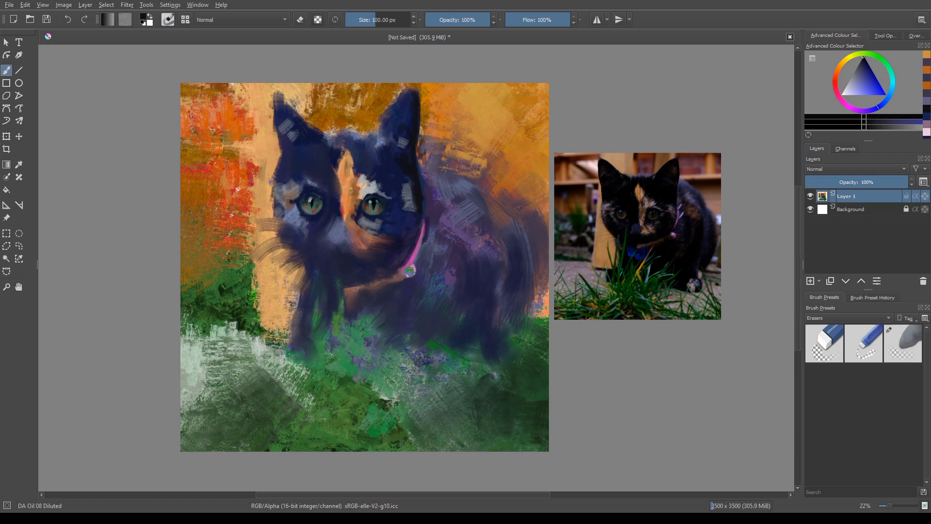
pyautogui.moveTo(412, 271); pyautogui.dragTo(404, 300)
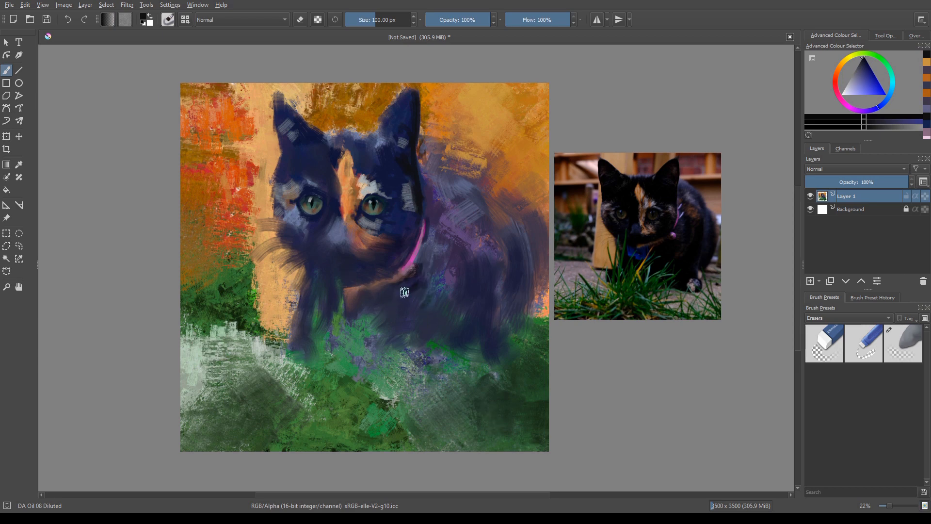
pyautogui.moveTo(424, 257); pyautogui.dragTo(402, 294)
# Paint curved near-black bands down the cat's hindquarters and flank.
pyautogui.moveTo(504, 245)
pyautogui.mouseDown()
pyautogui.moveTo(511, 278)
pyautogui.moveTo(528, 254)
pyautogui.moveTo(516, 305)
pyautogui.mouseUp()
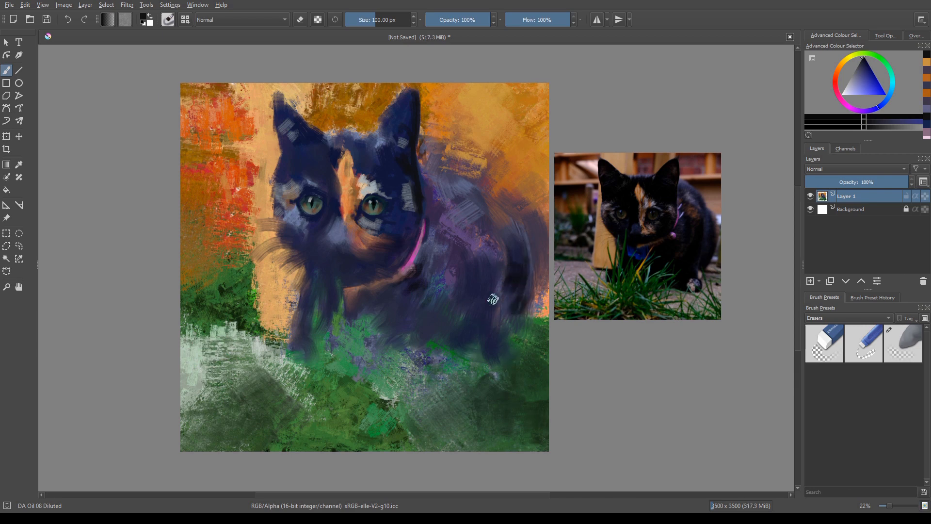
pyautogui.moveTo(501, 289); pyautogui.dragTo(513, 310)
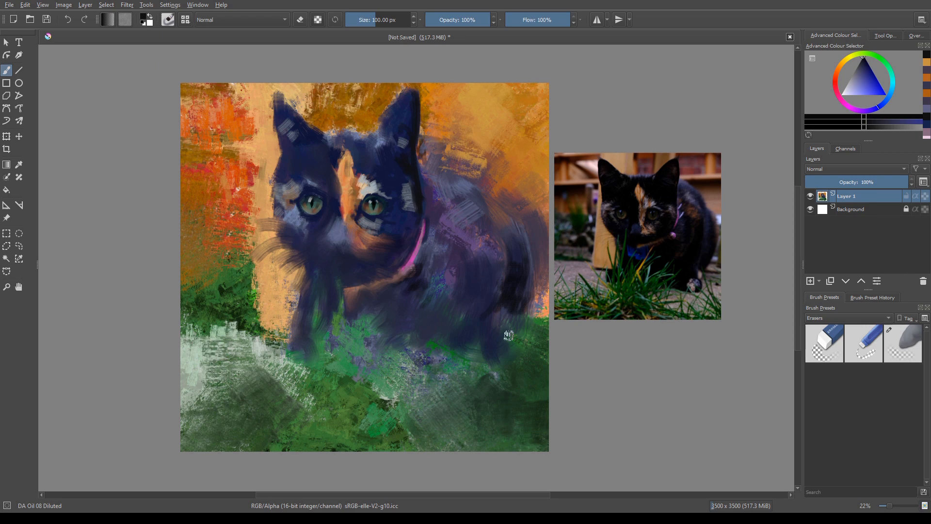
pyautogui.moveTo(481, 228)
pyautogui.mouseDown()
pyautogui.moveTo(483, 263)
pyautogui.moveTo(495, 274)
pyautogui.mouseUp()
pyautogui.moveTo(496, 242)
pyautogui.mouseDown()
pyautogui.moveTo(477, 259)
pyautogui.moveTo(470, 238)
pyautogui.moveTo(478, 231)
pyautogui.moveTo(456, 279)
pyautogui.moveTo(455, 263)
pyautogui.moveTo(462, 334)
pyautogui.moveTo(488, 355)
pyautogui.moveTo(475, 245)
pyautogui.moveTo(467, 274)
pyautogui.moveTo(483, 267)
pyautogui.moveTo(489, 245)
pyautogui.moveTo(489, 274)
pyautogui.moveTo(481, 223)
pyautogui.moveTo(488, 247)
pyautogui.moveTo(492, 218)
pyautogui.mouseUp()
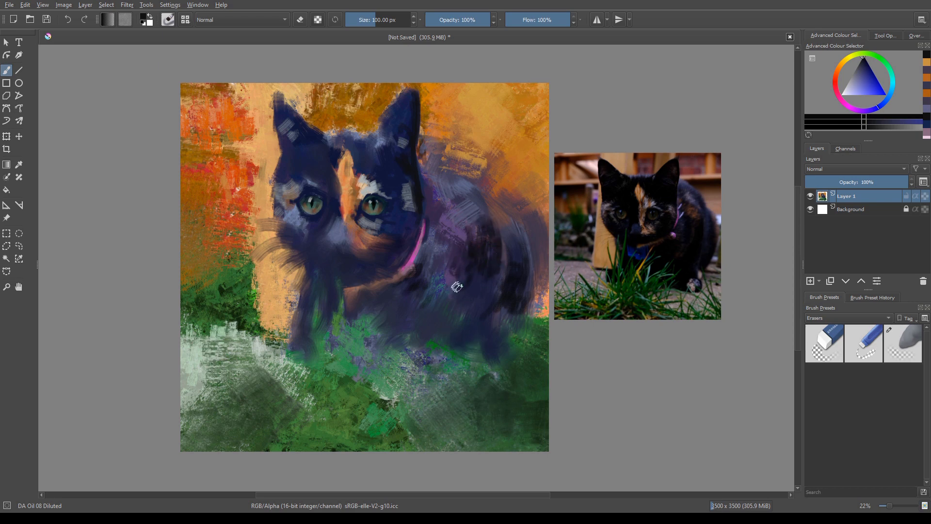
# Add a sampled orange fur patch to the flank, then break it up with sampled near-black and reddish-brown strokes.
pyautogui.keyDown('ctrl'); pyautogui.click(372, 233); pyautogui.keyUp('ctrl')
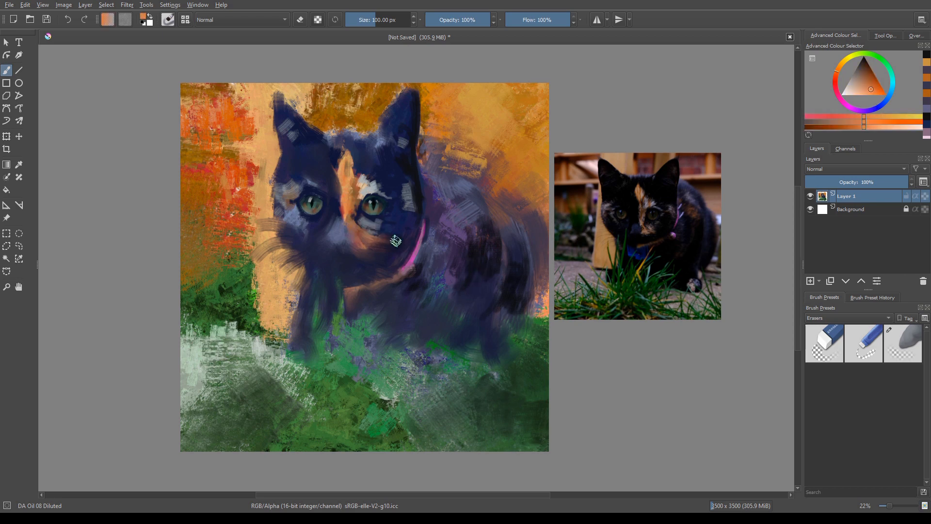
pyautogui.moveTo(487, 234); pyautogui.dragTo(485, 267)
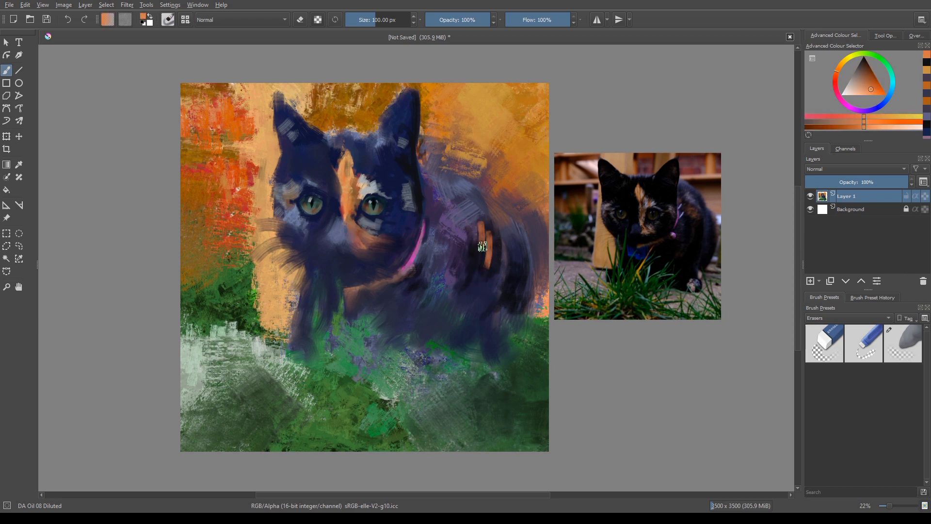
pyautogui.keyDown('ctrl'); pyautogui.click(466, 257); pyautogui.keyUp('ctrl')
pyautogui.moveTo(488, 253)
pyautogui.mouseDown()
pyautogui.moveTo(489, 237)
pyautogui.moveTo(488, 268)
pyautogui.moveTo(485, 229)
pyautogui.mouseUp()
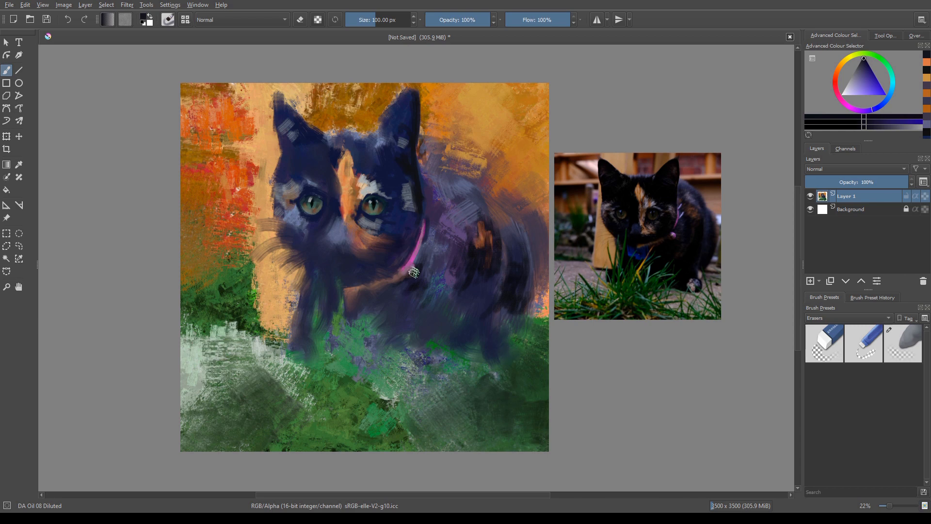
pyautogui.keyDown('ctrl'); pyautogui.moveTo(249, 198); pyautogui.dragTo(354, 211); pyautogui.keyUp('ctrl')
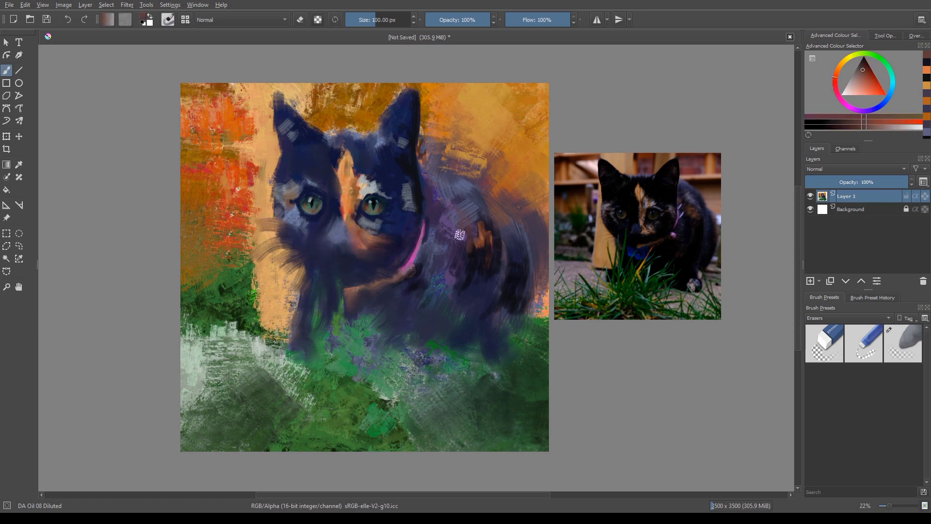
pyautogui.moveTo(451, 215); pyautogui.dragTo(475, 232)
# Switch to the DA Oil 12 Color Fade brush at 110 px and blend the fur beneath the collar, sampling dark blue.
pyautogui.rightClick(335, 222)
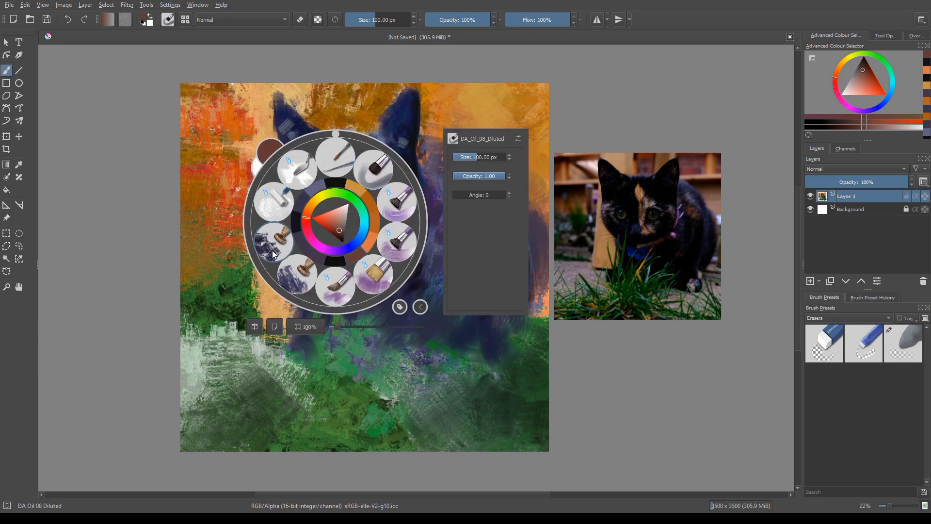
pyautogui.click(392, 209)
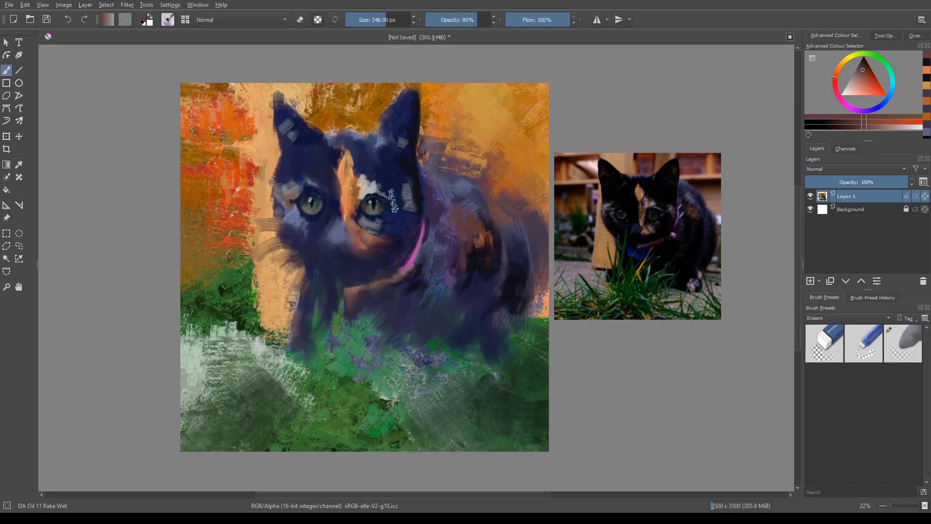
pyautogui.rightClick(395, 205)
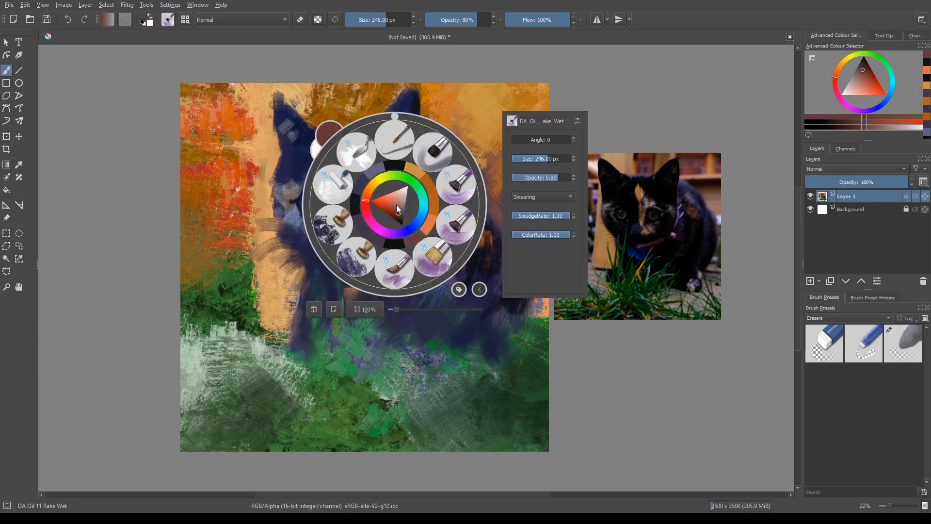
pyautogui.click(456, 224)
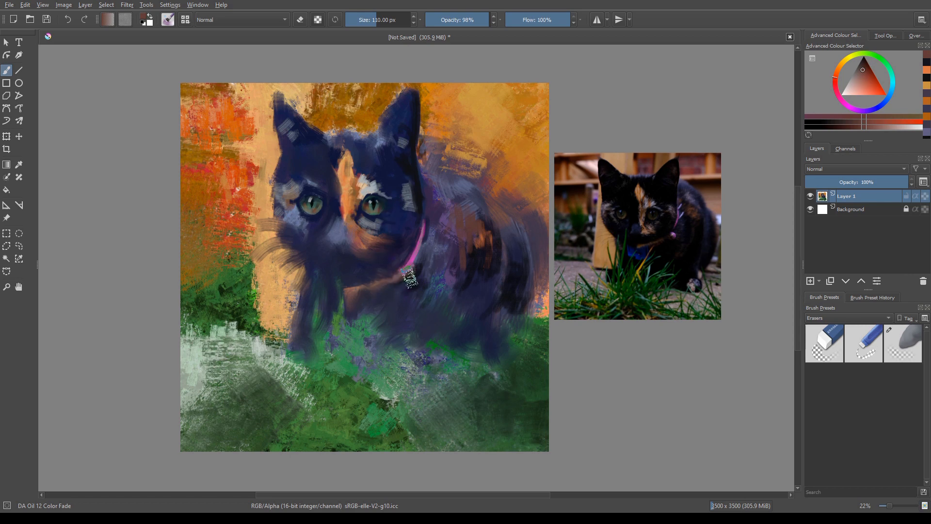
pyautogui.keyDown('ctrl'); pyautogui.click(377, 254); pyautogui.keyUp('ctrl')
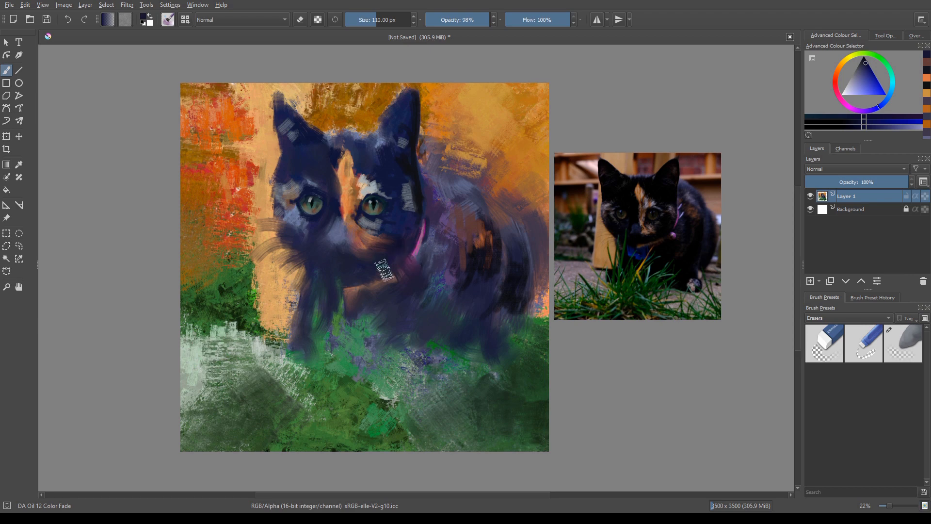
# Sample the collar's pink, reduce the brush to 38 px and paint a round charm at the collar's lower end.
pyautogui.rightClick(364, 287)
pyautogui.moveTo(369, 396); pyautogui.dragTo(381, 393)
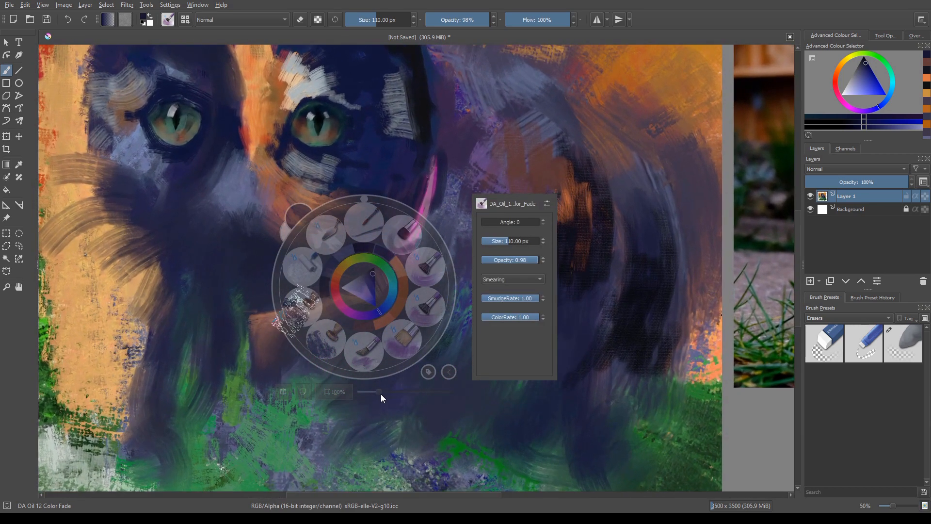
pyautogui.click(353, 352)
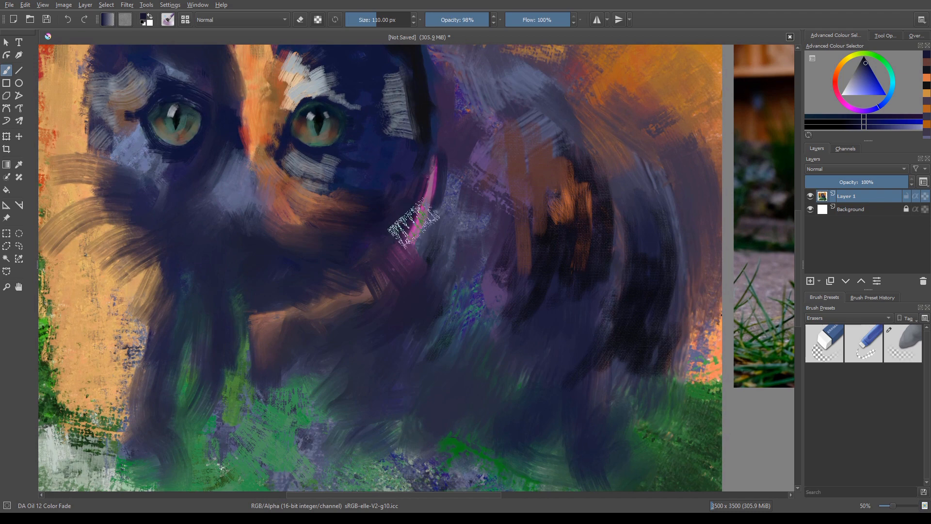
pyautogui.keyDown('ctrl'); pyautogui.click(414, 228); pyautogui.keyUp('ctrl')
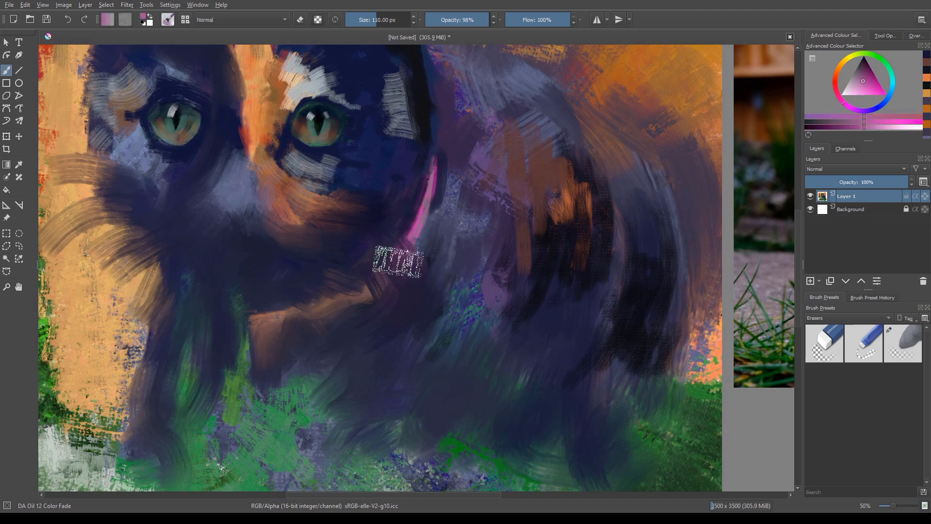
pyautogui.press('[')
pyautogui.press('[')
pyautogui.press('[')
pyautogui.press('[')
pyautogui.press('[')
pyautogui.press('[')
pyautogui.press('[')
pyautogui.press('[')
pyautogui.press('[')
pyautogui.press('[')
pyautogui.press('[')
pyautogui.press('[')
pyautogui.press('[')
pyautogui.press('[')
pyautogui.press('[')
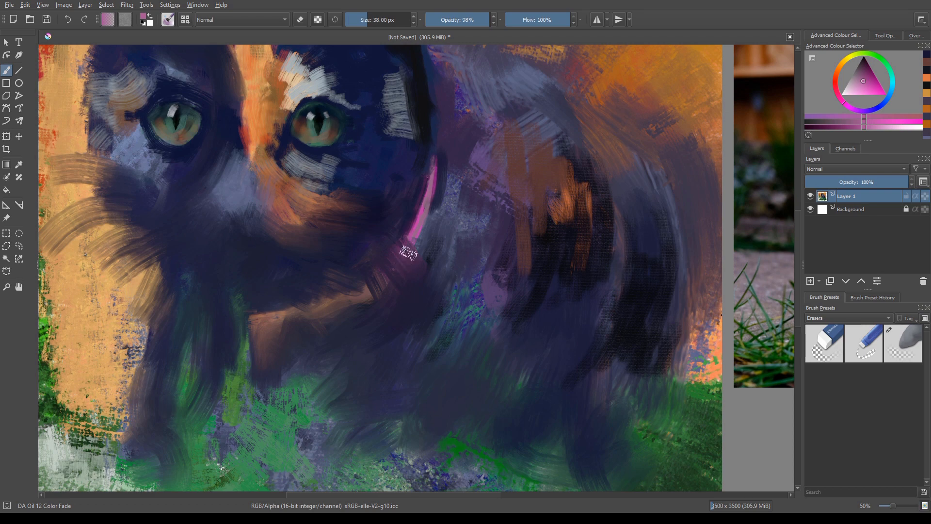
pyautogui.moveTo(409, 253); pyautogui.dragTo(405, 263)
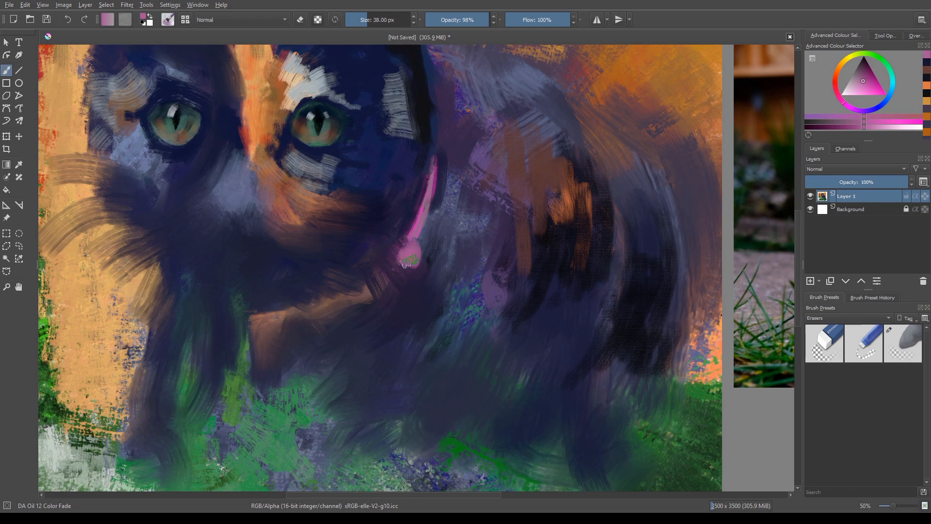
# Add a light pink tone and an even paler pink highlight to the round collar charm.
pyautogui.rightClick(399, 243)
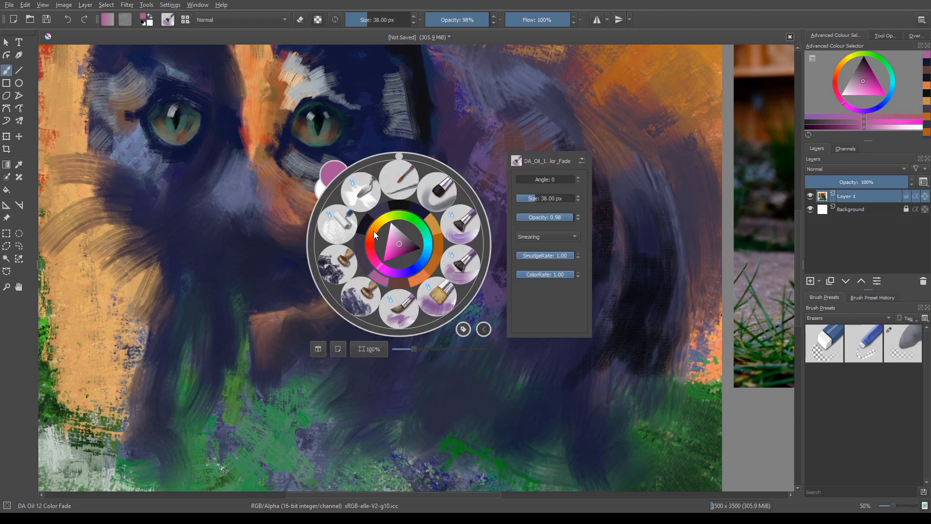
pyautogui.click(394, 235)
pyautogui.rightClick(394, 241)
pyautogui.moveTo(413, 244); pyautogui.dragTo(415, 259)
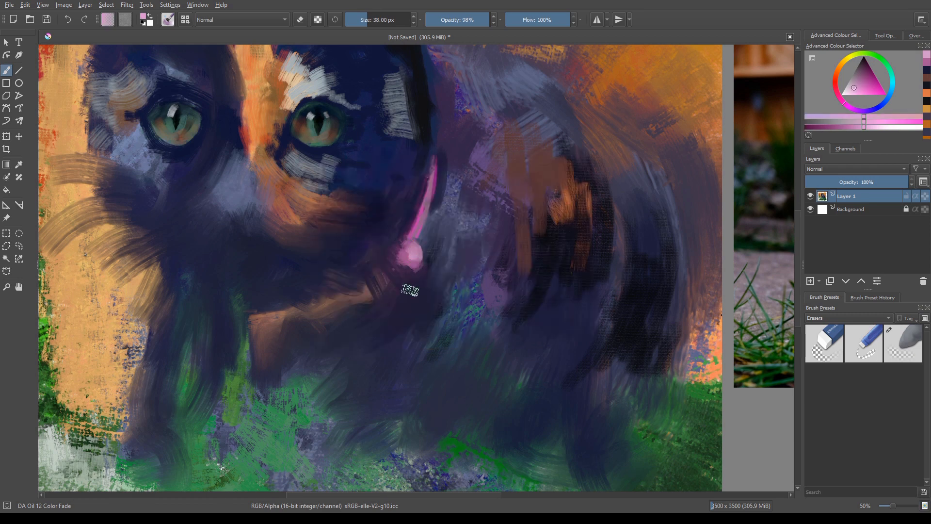
pyautogui.rightClick(395, 257)
pyautogui.click(391, 236)
pyautogui.rightClick(389, 242)
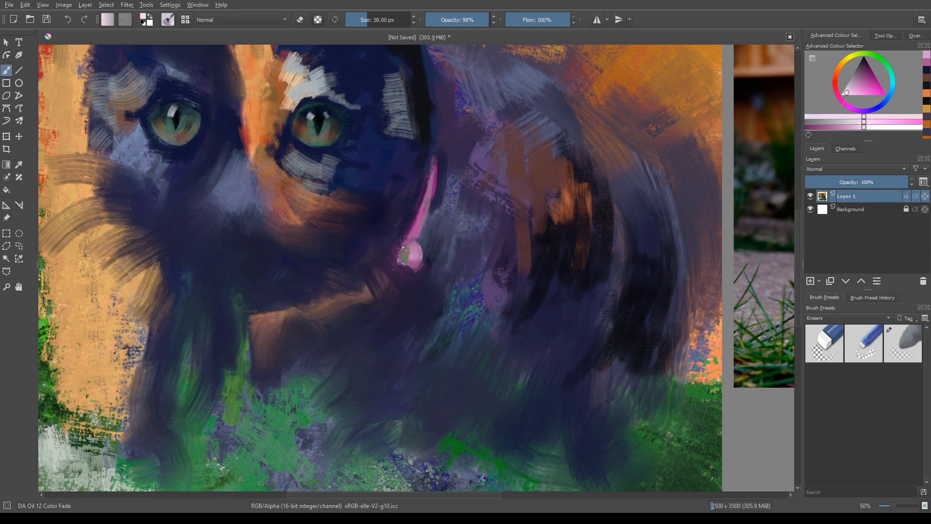
pyautogui.moveTo(411, 251); pyautogui.dragTo(409, 256)
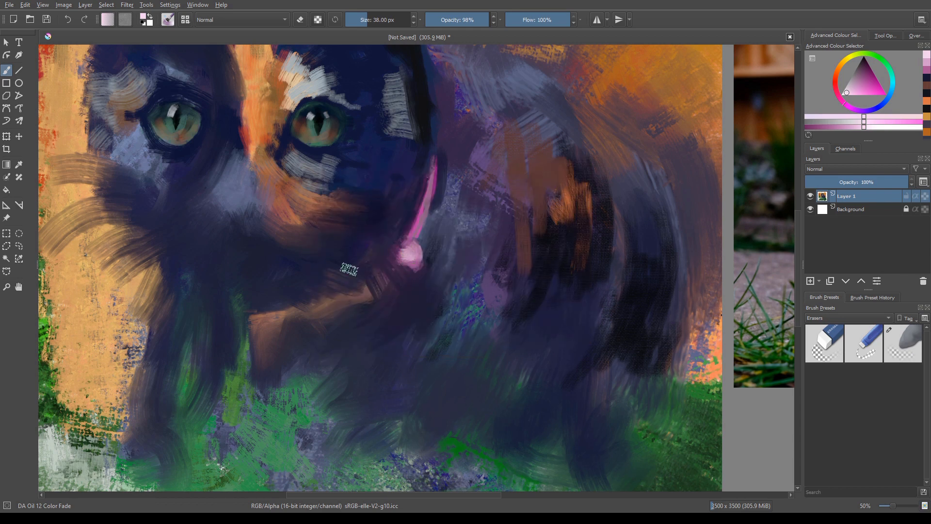
# Sample near-black blue and paint over the grey patch and along the edges of the cat's left-hand ear.
pyautogui.rightClick(348, 277)
pyautogui.moveTo(361, 382); pyautogui.dragTo(348, 380)
pyautogui.rightClick(297, 339)
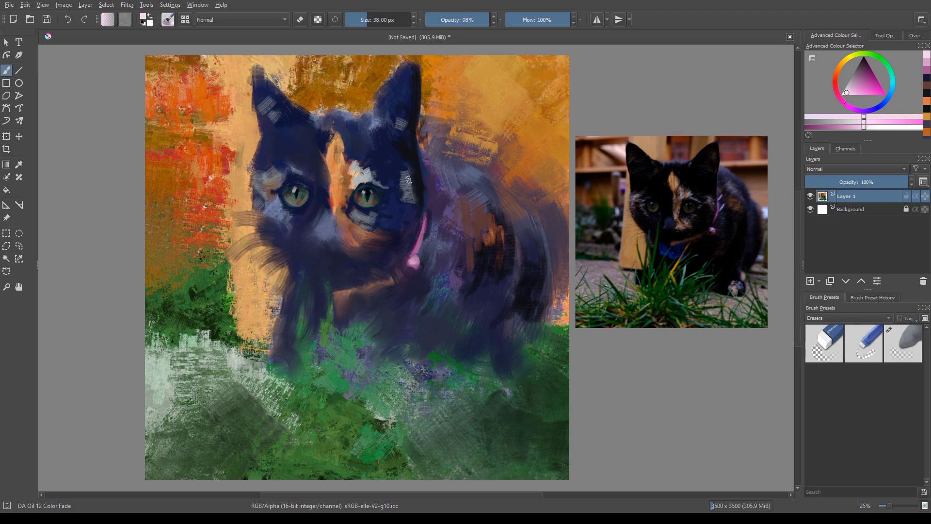
pyautogui.moveTo(274, 103); pyautogui.dragTo(280, 138)
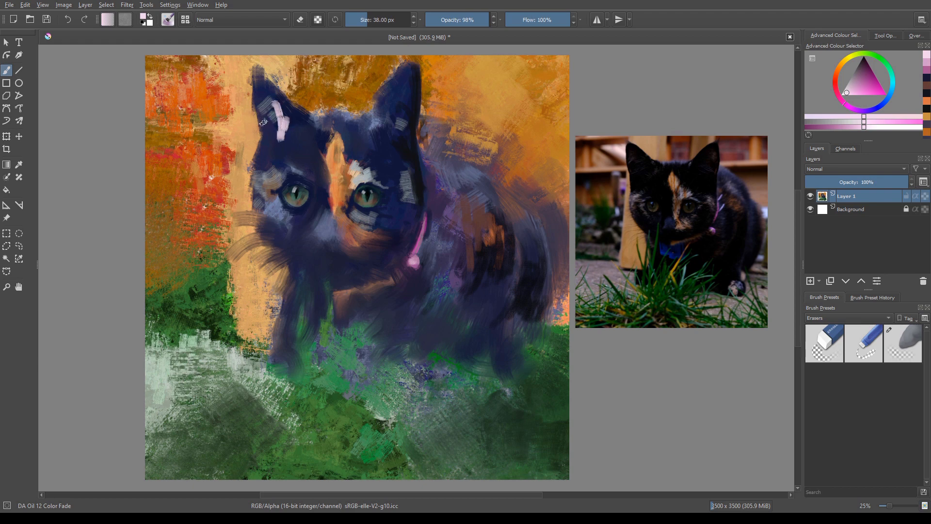
pyautogui.hotkey('ctrl', 'z')
pyautogui.keyDown('ctrl'); pyautogui.click(437, 201); pyautogui.keyUp('ctrl')
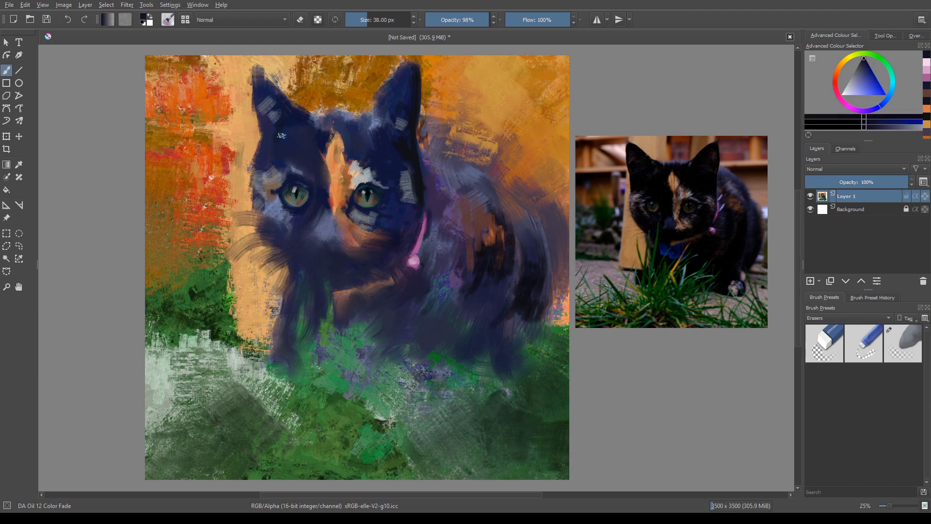
pyautogui.moveTo(268, 110)
pyautogui.mouseDown()
pyautogui.moveTo(274, 170)
pyautogui.moveTo(262, 121)
pyautogui.mouseUp()
pyautogui.moveTo(257, 84); pyautogui.dragTo(258, 125)
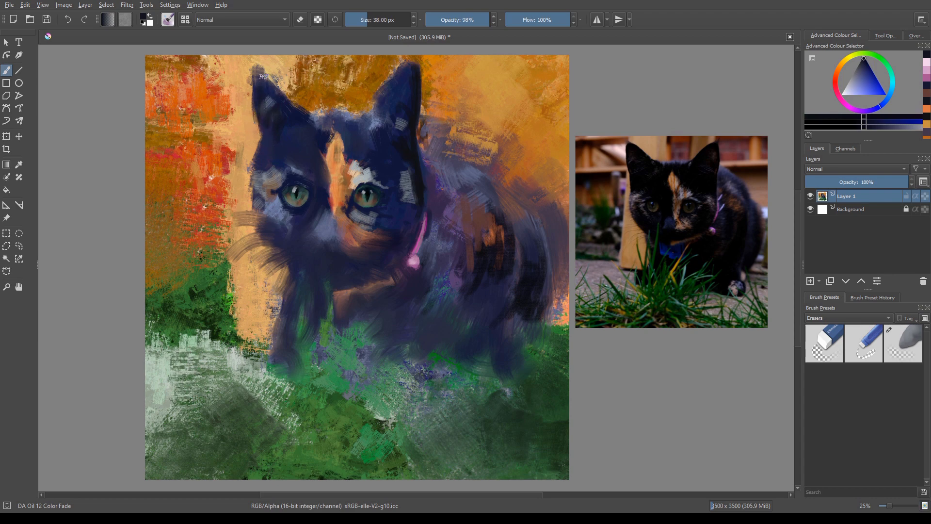
pyautogui.moveTo(263, 76); pyautogui.dragTo(308, 117)
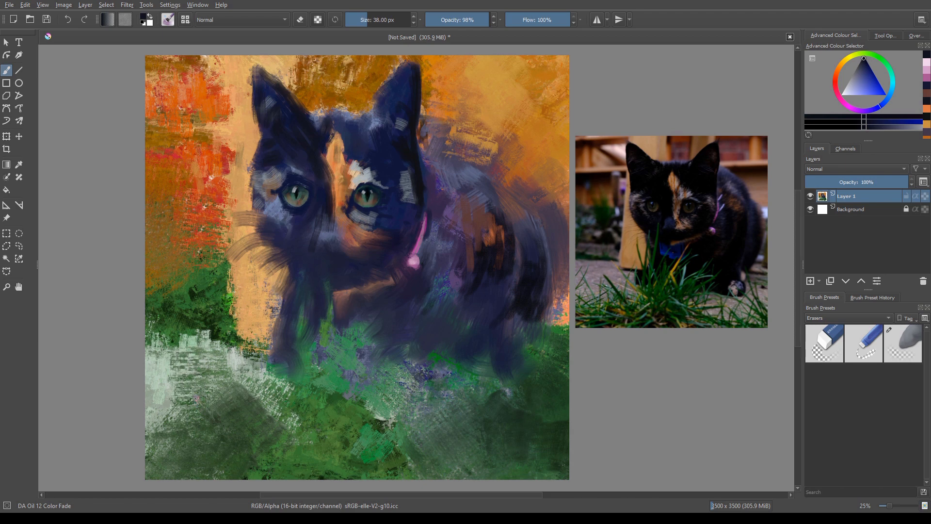
# Reduce the brush to 22 px and sign the artist's name in dark paint in the painting's lower-left corner.
pyautogui.press('[')
pyautogui.press('[')
pyautogui.moveTo(164, 446)
pyautogui.mouseDown()
pyautogui.moveTo(176, 462)
pyautogui.moveTo(166, 458)
pyautogui.moveTo(174, 441)
pyautogui.moveTo(179, 459)
pyautogui.moveTo(178, 450)
pyautogui.moveTo(185, 459)
pyautogui.moveTo(200, 445)
pyautogui.moveTo(212, 458)
pyautogui.moveTo(210, 448)
pyautogui.moveTo(229, 440)
pyautogui.moveTo(222, 456)
pyautogui.moveTo(230, 450)
pyautogui.moveTo(229, 431)
pyautogui.moveTo(235, 463)
pyautogui.moveTo(239, 438)
pyautogui.moveTo(257, 457)
pyautogui.moveTo(252, 434)
pyautogui.moveTo(264, 429)
pyautogui.moveTo(270, 461)
pyautogui.moveTo(262, 437)
pyautogui.moveTo(283, 450)
pyautogui.mouseUp()
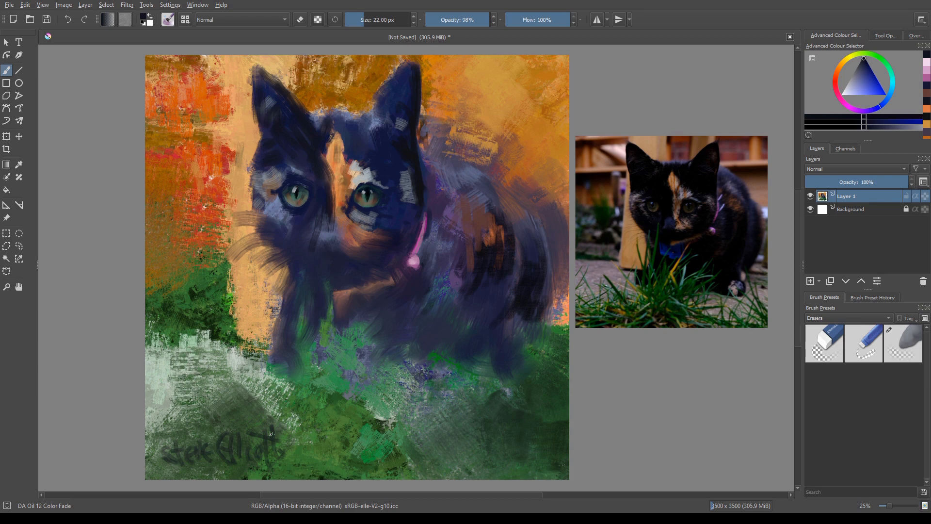
# Sample dark blue from the cheek, enlarge the brush to 32 px and paint over the black edge below the right-hand ear.
pyautogui.rightClick(305, 231)
pyautogui.keyDown('ctrl'); pyautogui.click(409, 162); pyautogui.keyUp('ctrl')
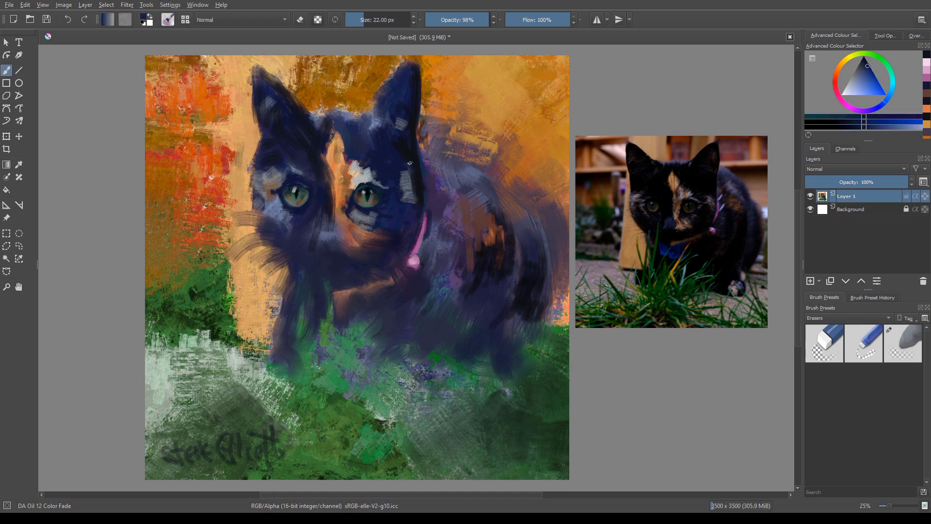
pyautogui.press(']')
pyautogui.press(']')
pyautogui.press(']')
pyautogui.moveTo(413, 156); pyautogui.dragTo(427, 185)
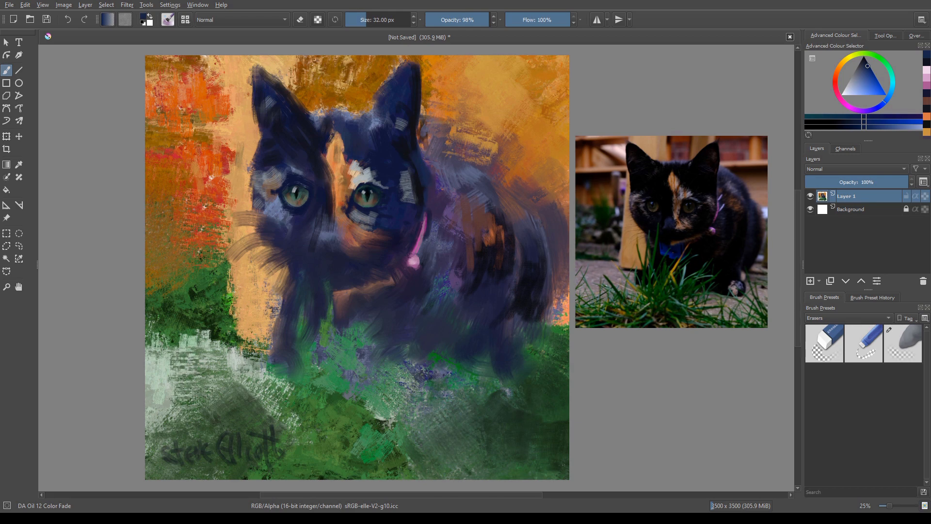